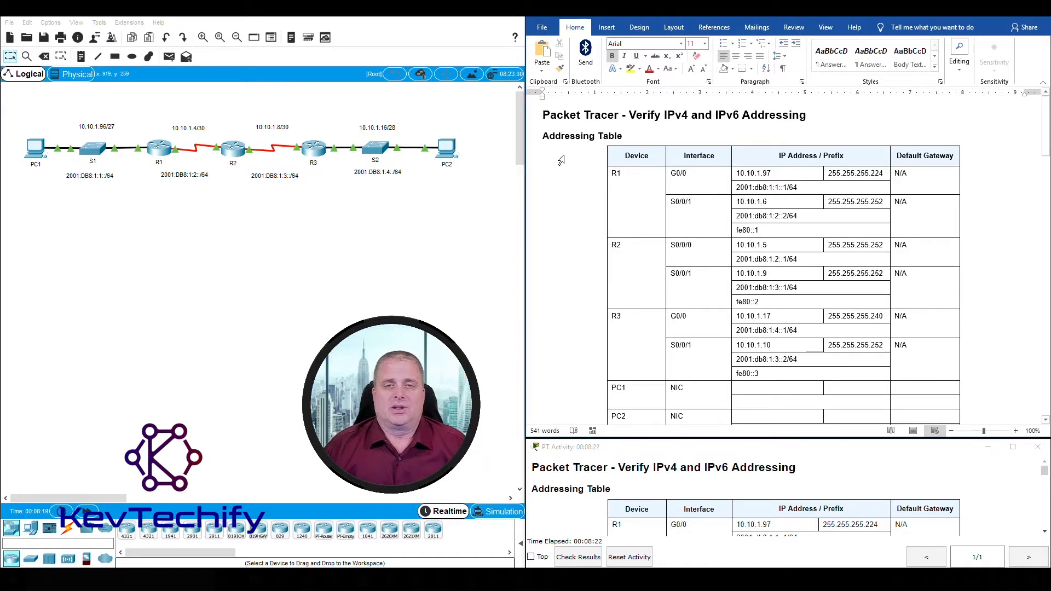
Step: Examine the addressing table's router entries, comparing the IPv4, IPv6 and link-local addresses of R1's interfaces with the topology
scroll(579, 168, down, 1)
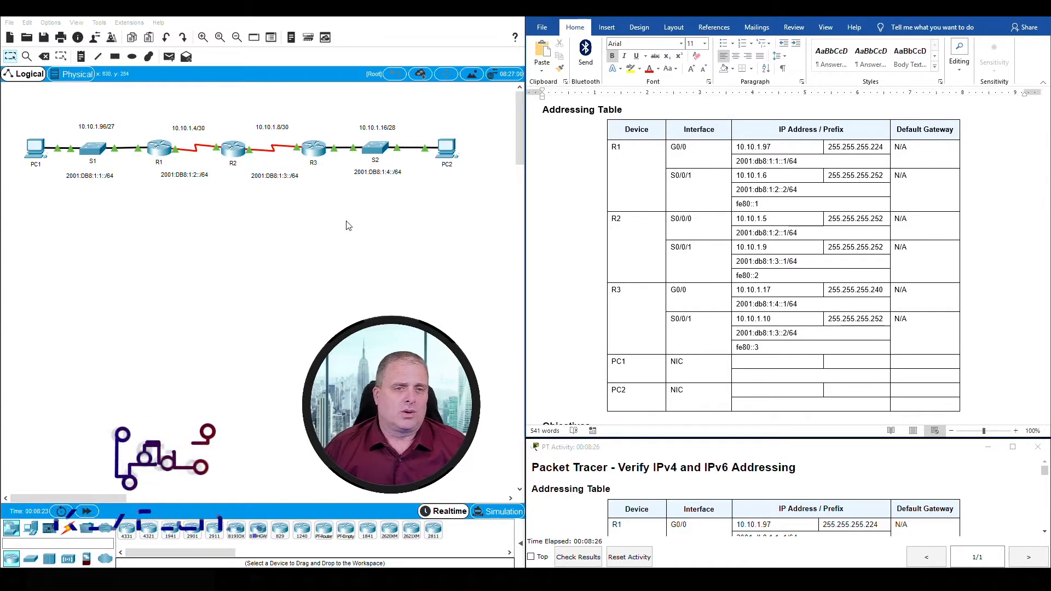
mouse_move(331, 203)
mouse_down()
mouse_move(141, 121)
mouse_move(305, 193)
mouse_move(248, 134)
mouse_move(145, 114)
mouse_move(298, 138)
mouse_move(327, 207)
mouse_up()
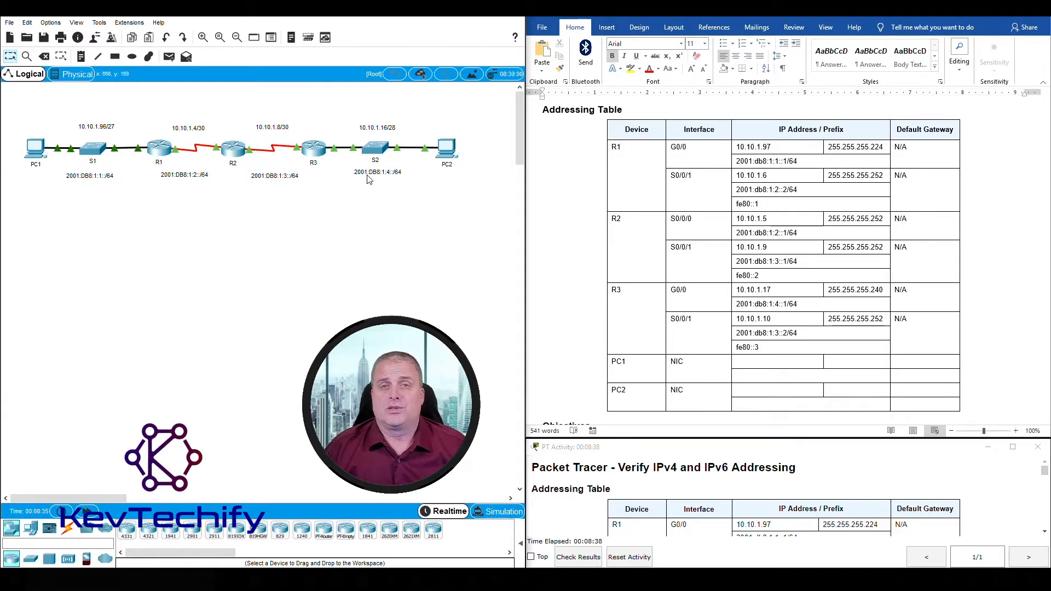
click(814, 191)
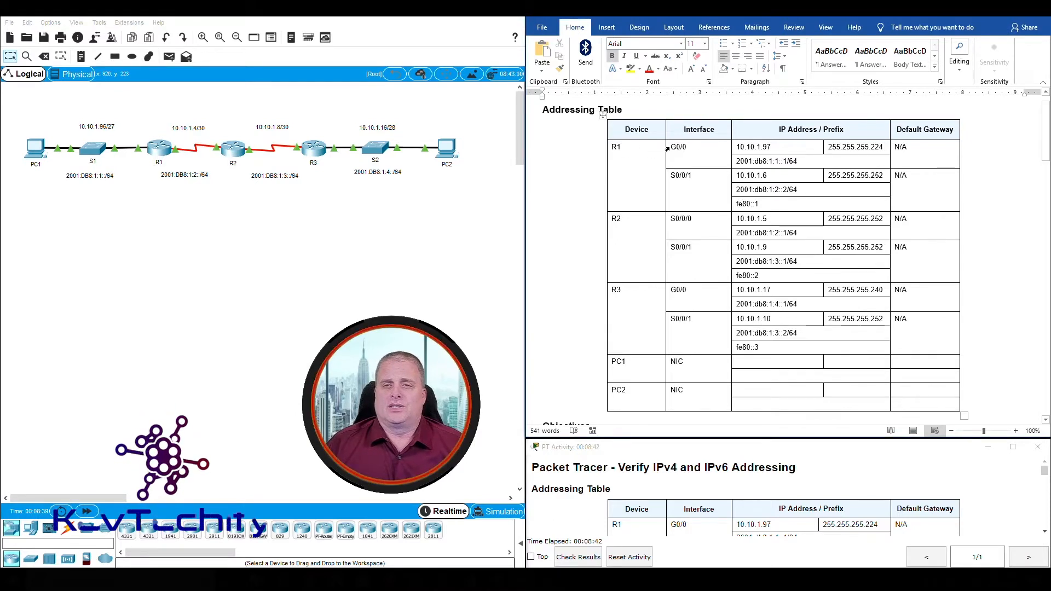
drag(667, 148, 789, 162)
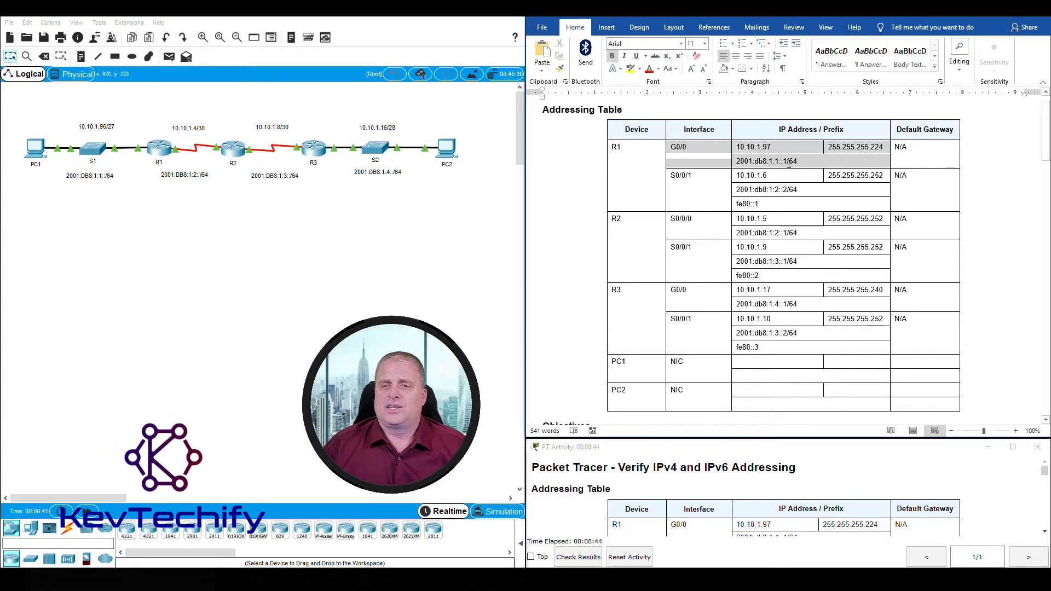
click(773, 147)
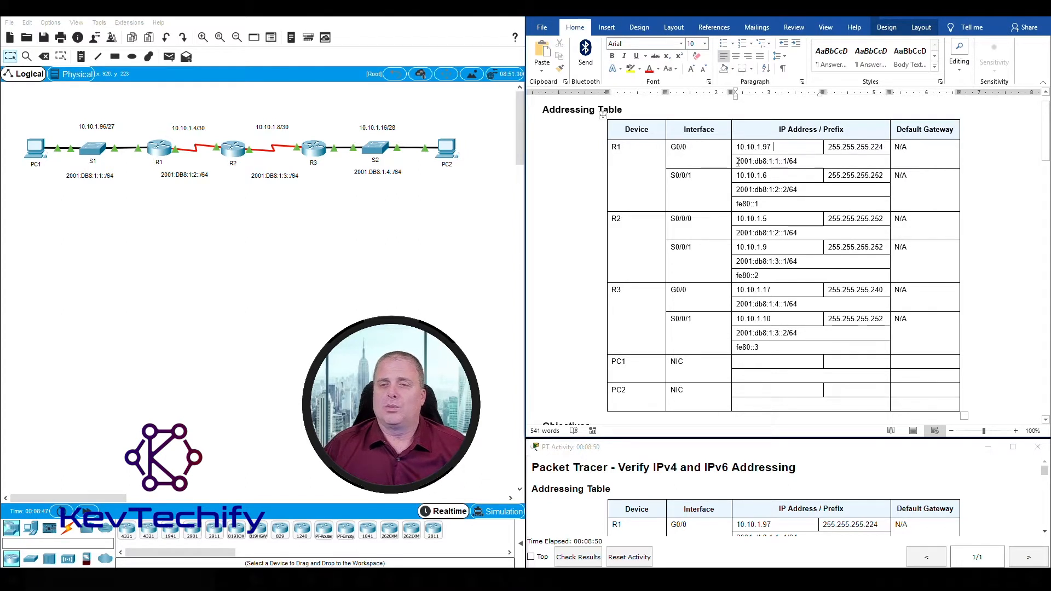
drag(738, 162, 796, 166)
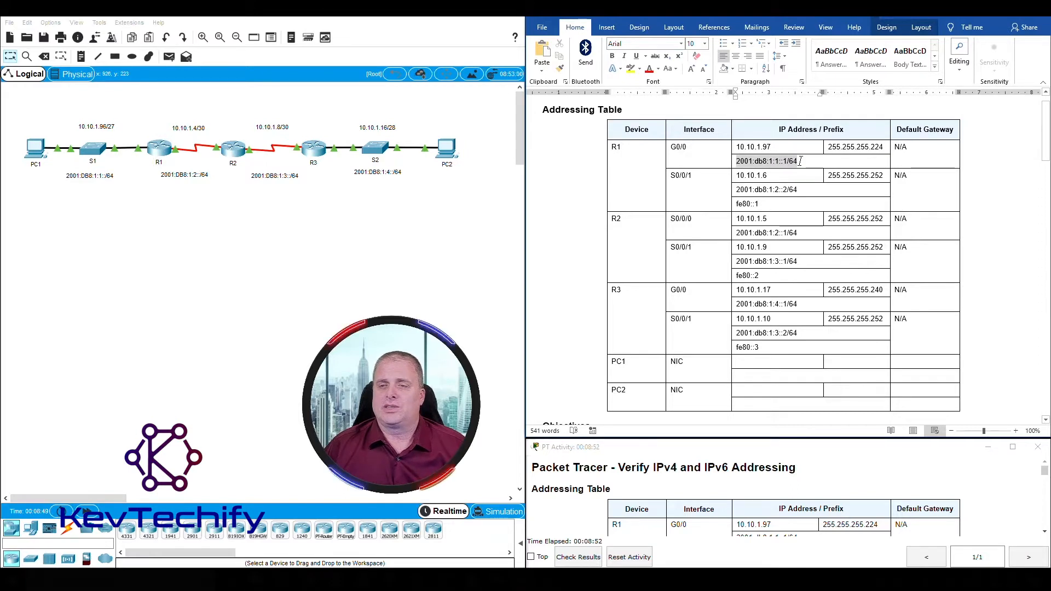
click(794, 162)
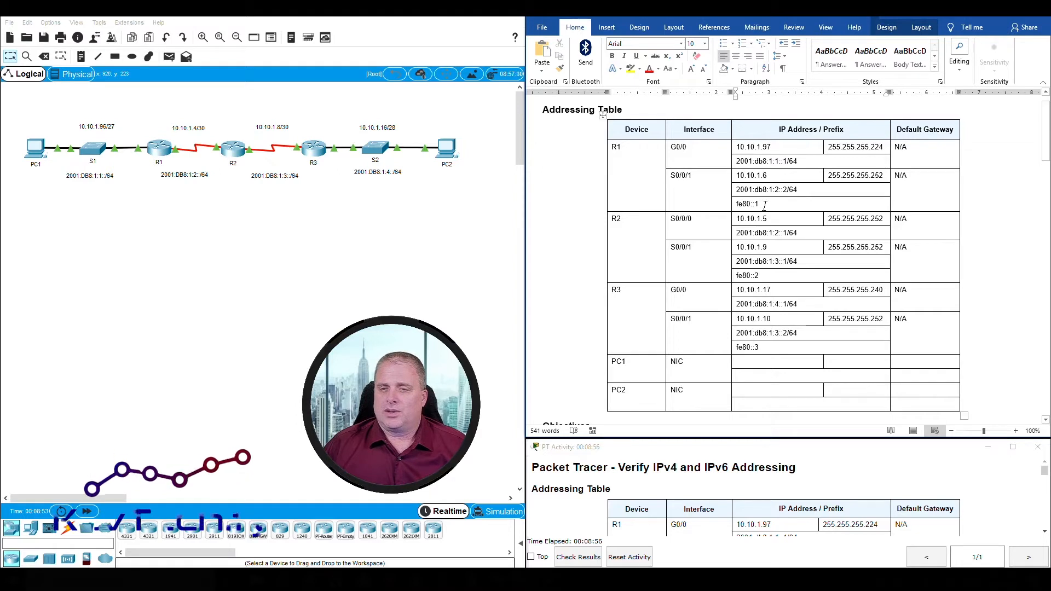
drag(760, 204, 739, 206)
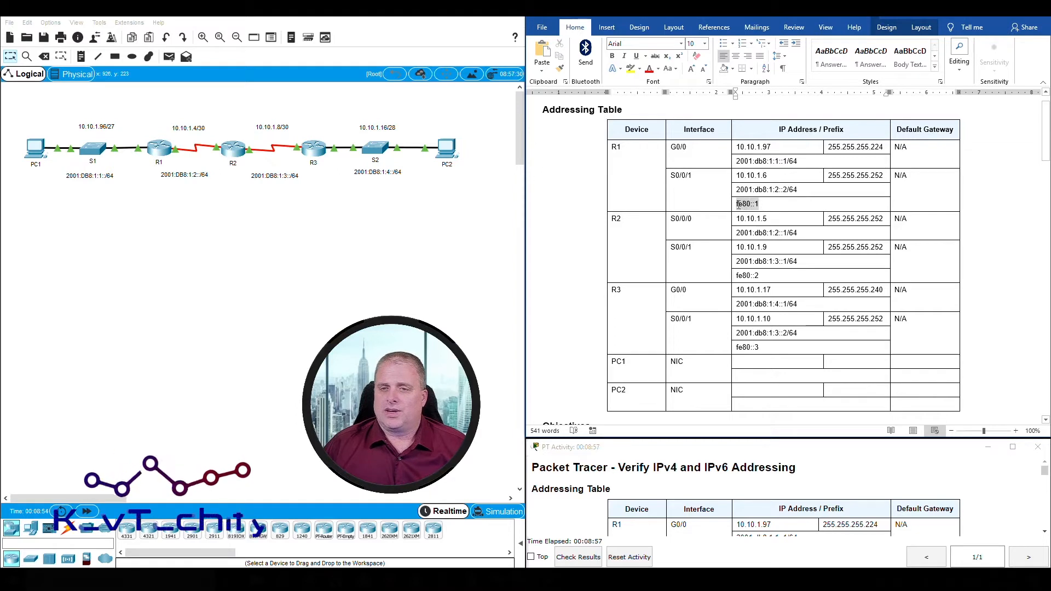
click(758, 310)
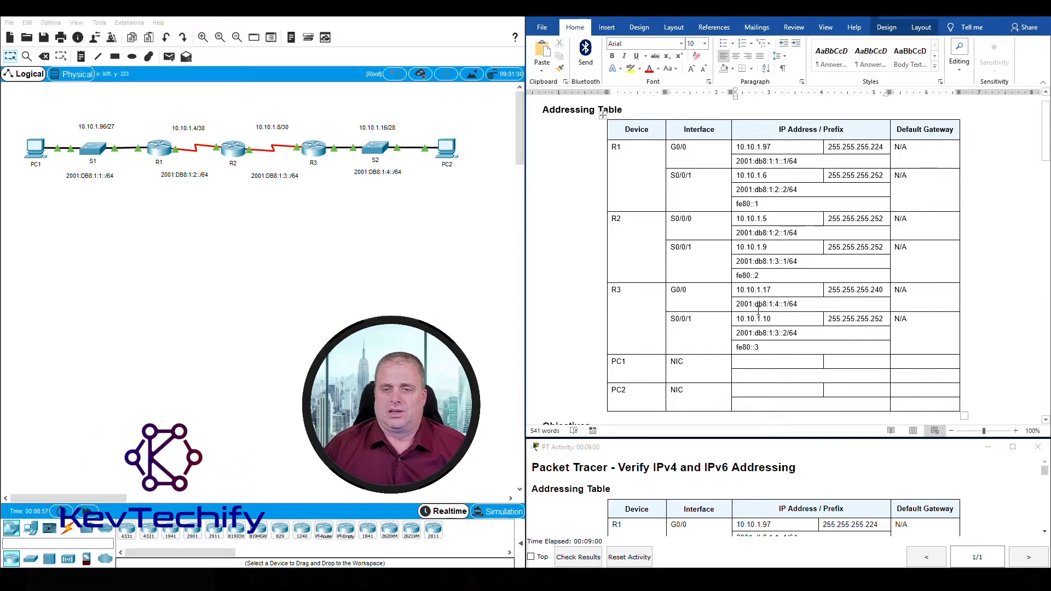
Step: Review the blank PC1 and PC2 rows, the activity objectives and the Part 1 instructions in the lab document
scroll(758, 310, down, 8)
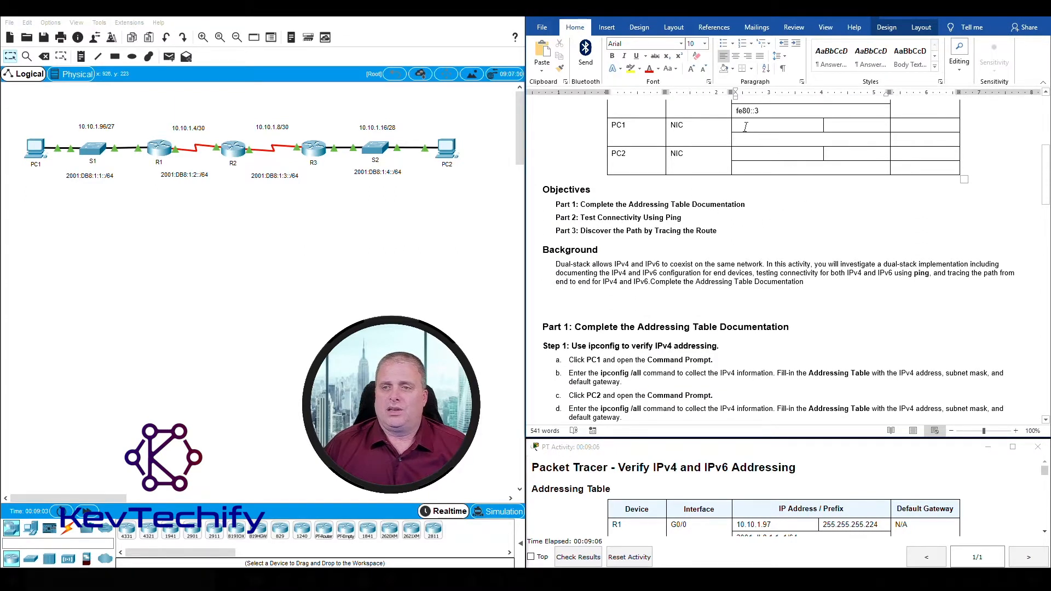
drag(746, 127, 925, 168)
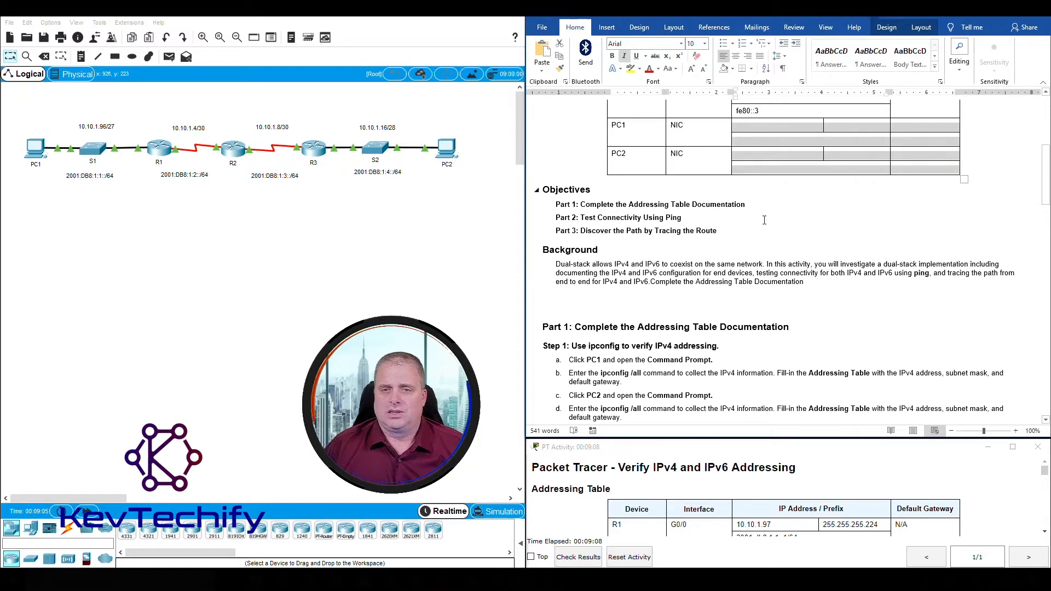
drag(580, 217, 685, 217)
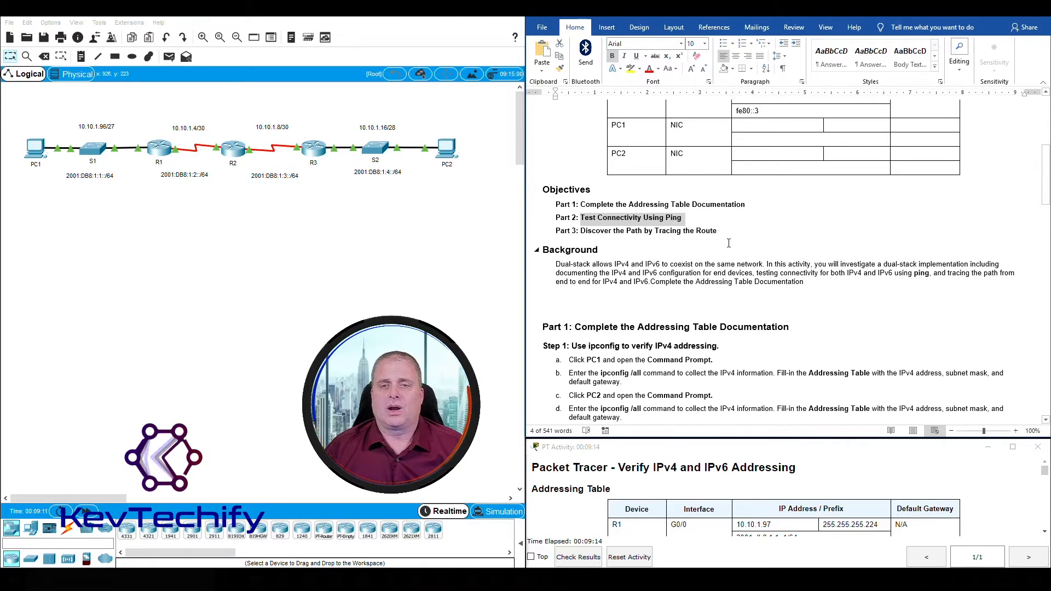
scroll(729, 243, down, 8)
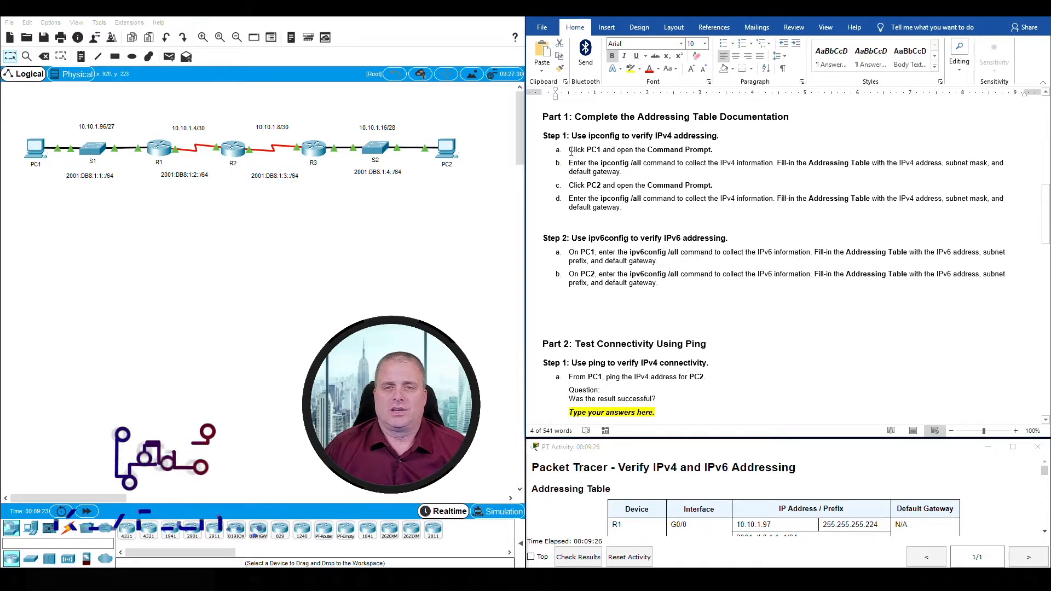
Step: Open the Command Prompt on PC1 in Packet Tracer and run ipconfig /all
click(31, 147)
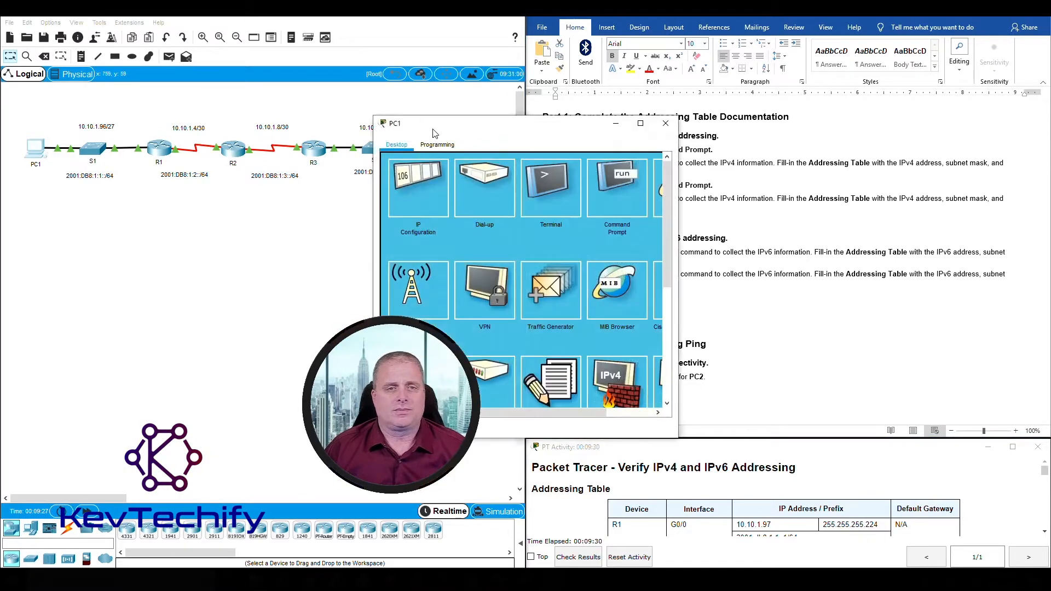
drag(433, 133, 148, 24)
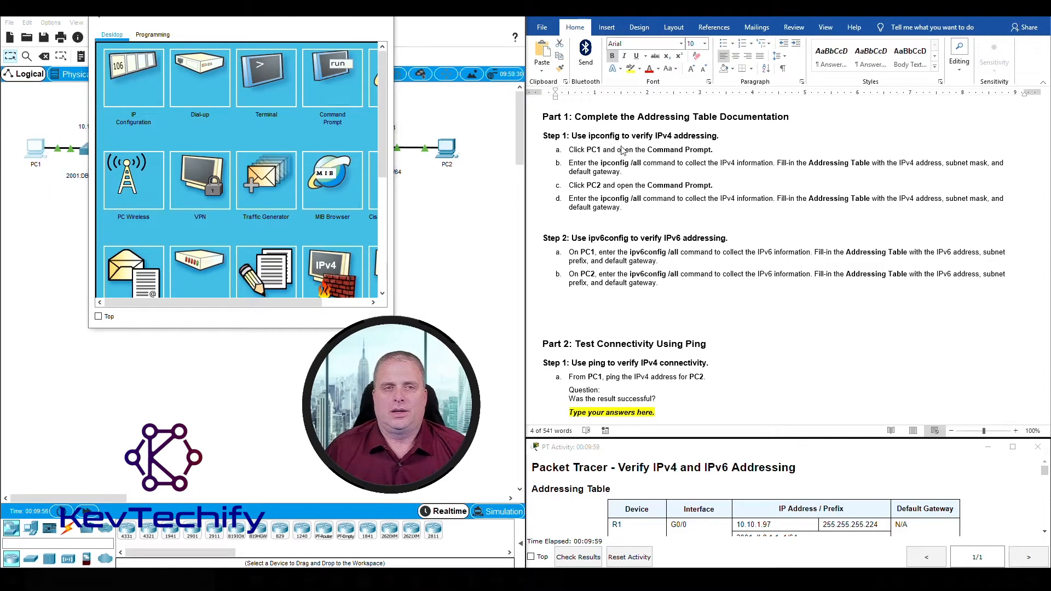
click(335, 80)
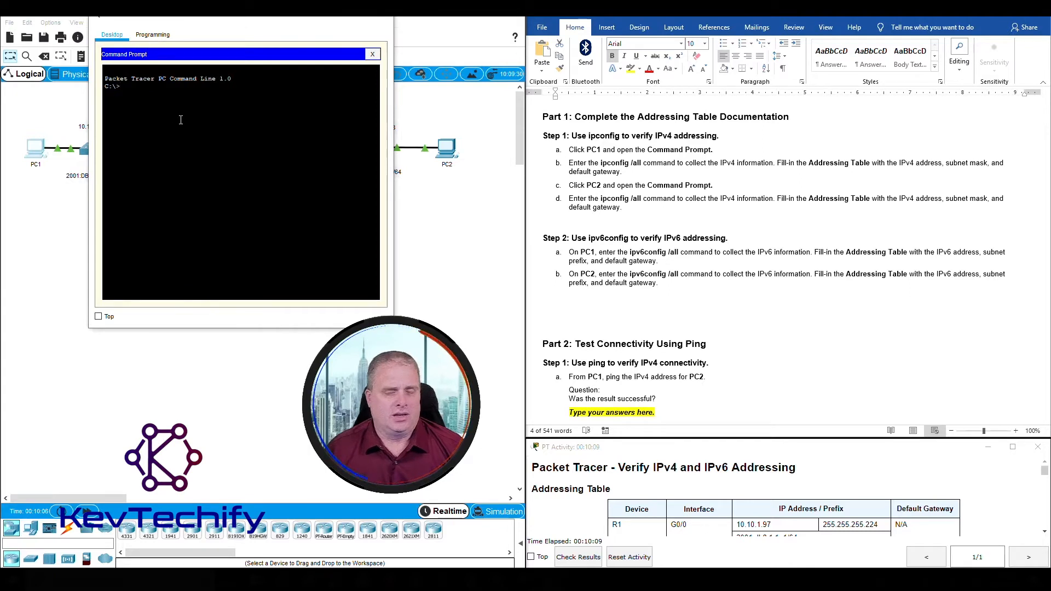
text(ipconf)
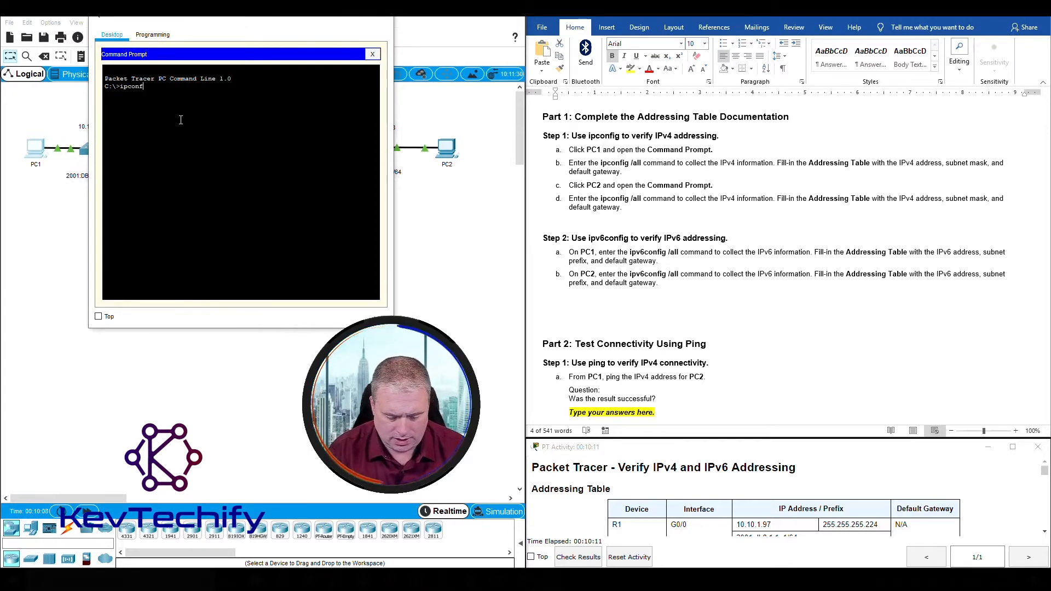
text(ig /all)
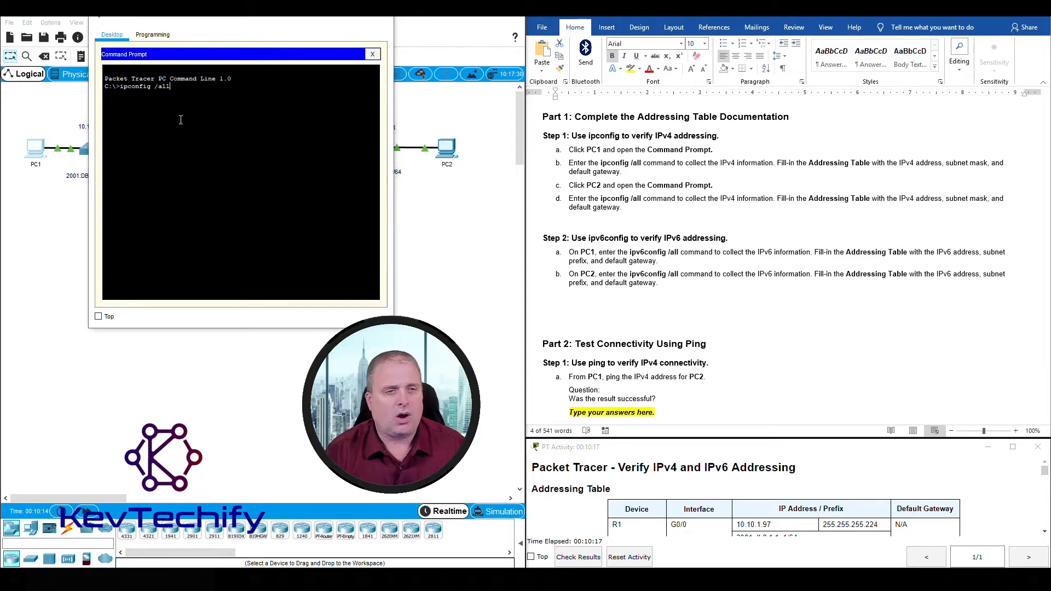
key(Return)
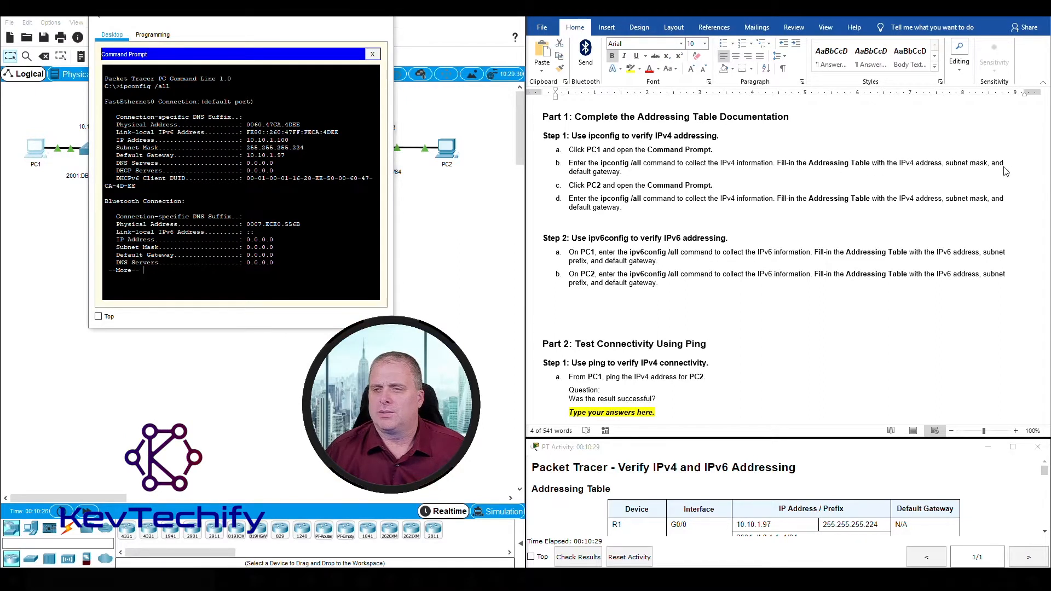
Step: In the Word document's addressing table, enter 10.10.1.100 as the IPv4 address of PC1's NIC
scroll(597, 181, up, 5)
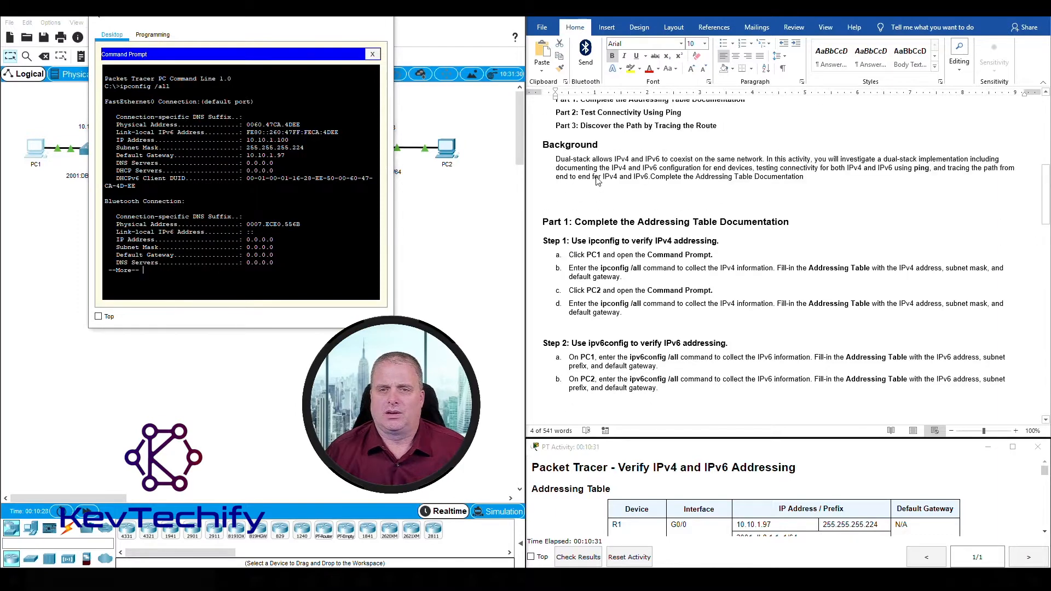
scroll(597, 181, up, 5)
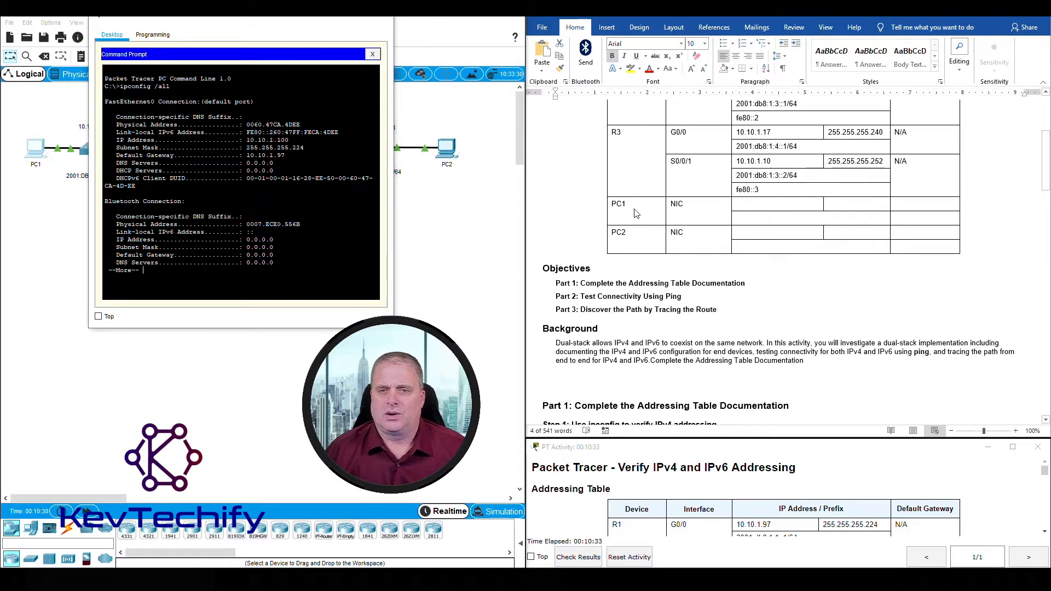
click(675, 205)
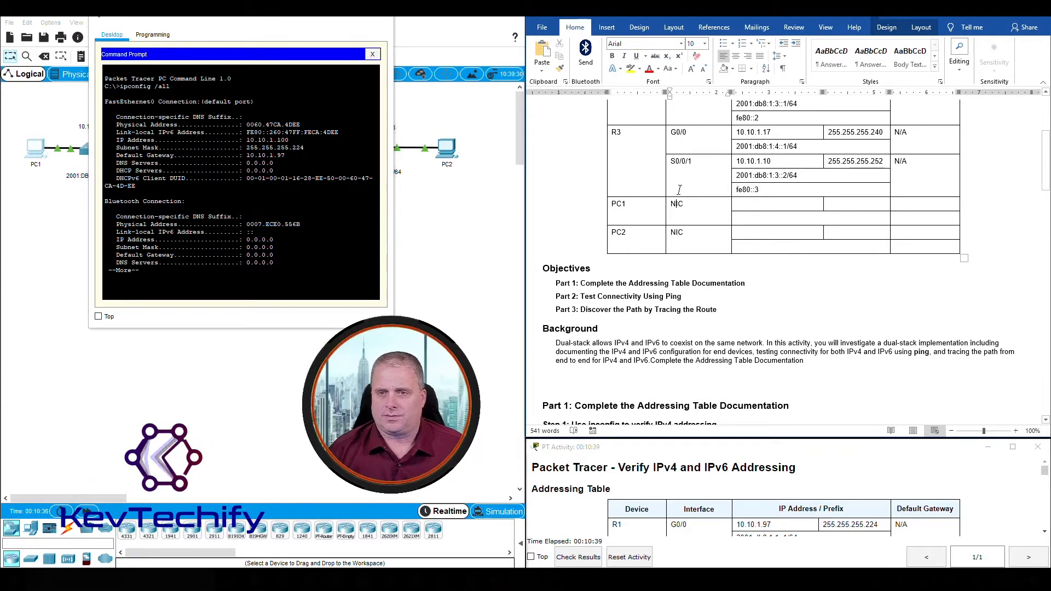
click(745, 206)
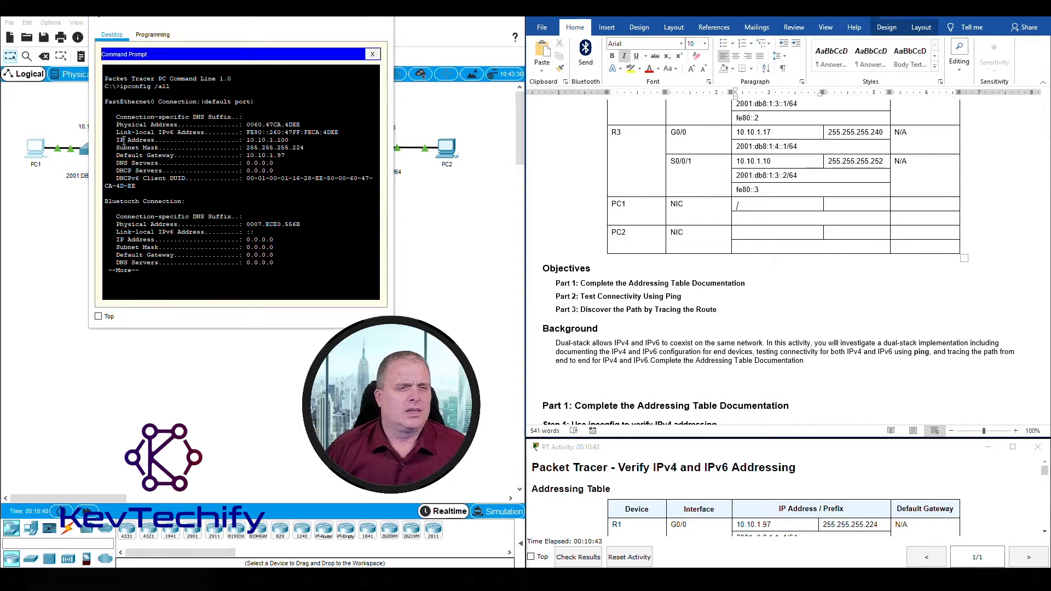
drag(117, 140, 282, 140)
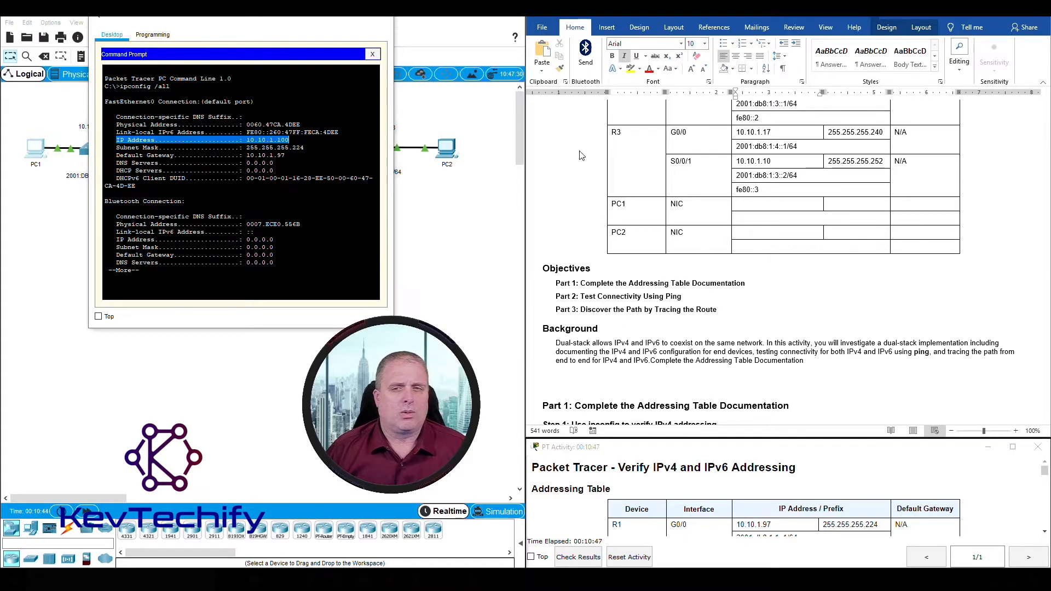
click(745, 203)
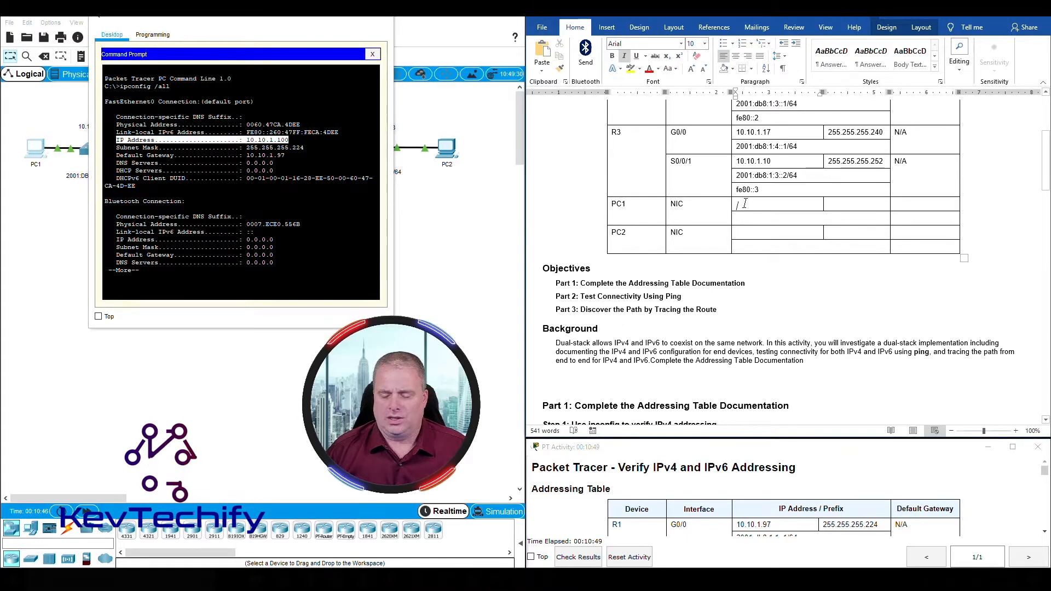
text(10.10.)
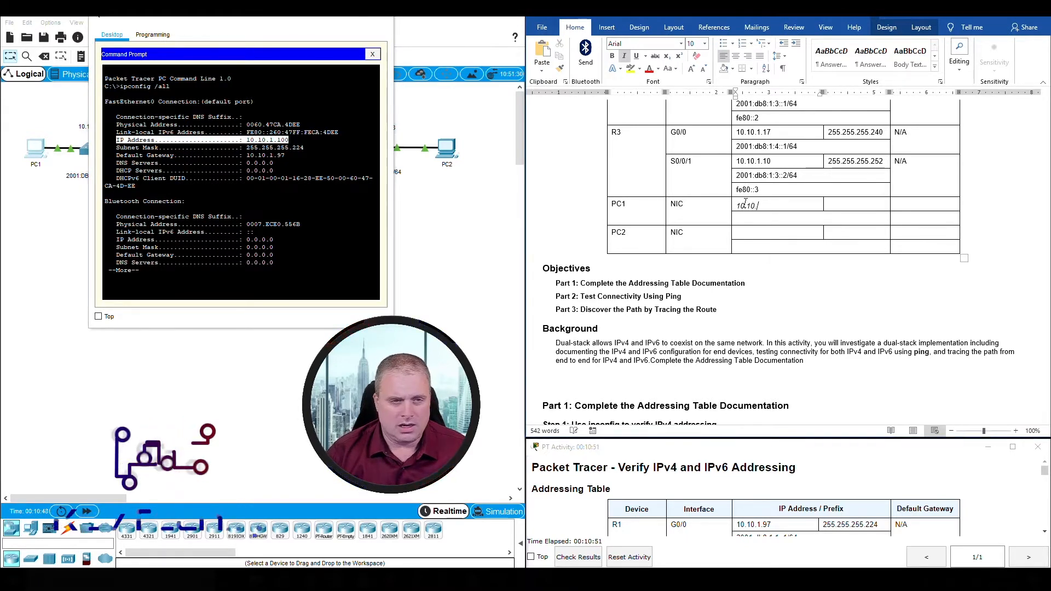
text(1)
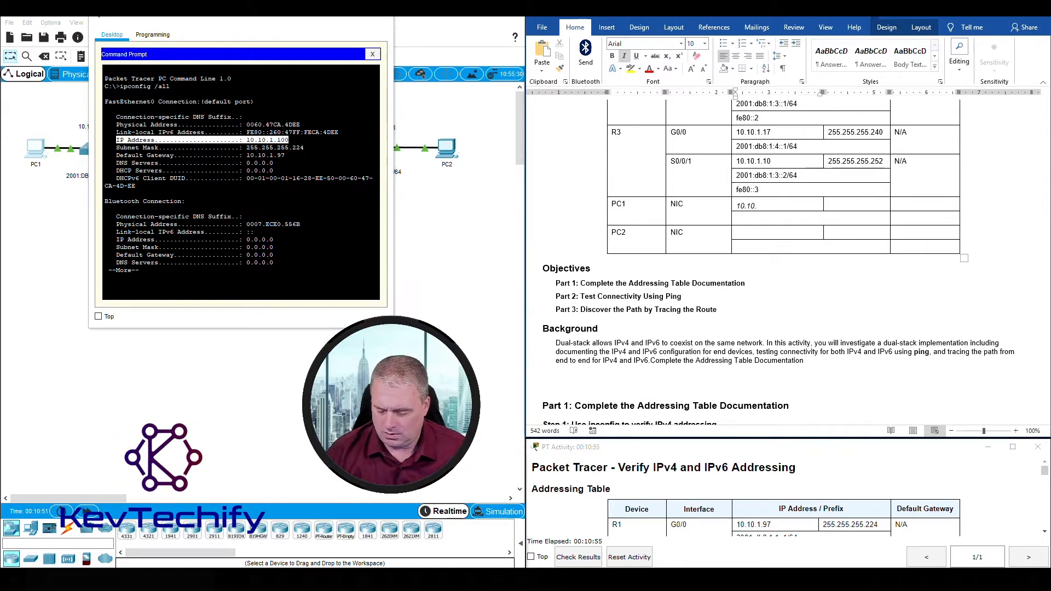
text(.100)
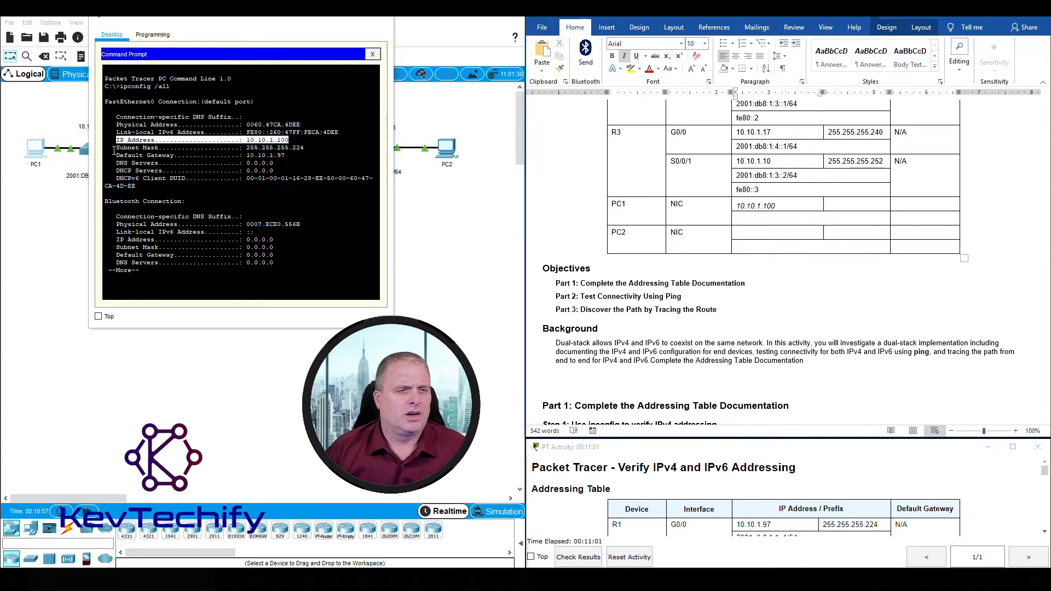
Step: Enter the subnet mask 255.255.255.224 from the ipconfig output in PC1's row of the addressing table
drag(117, 148, 289, 149)
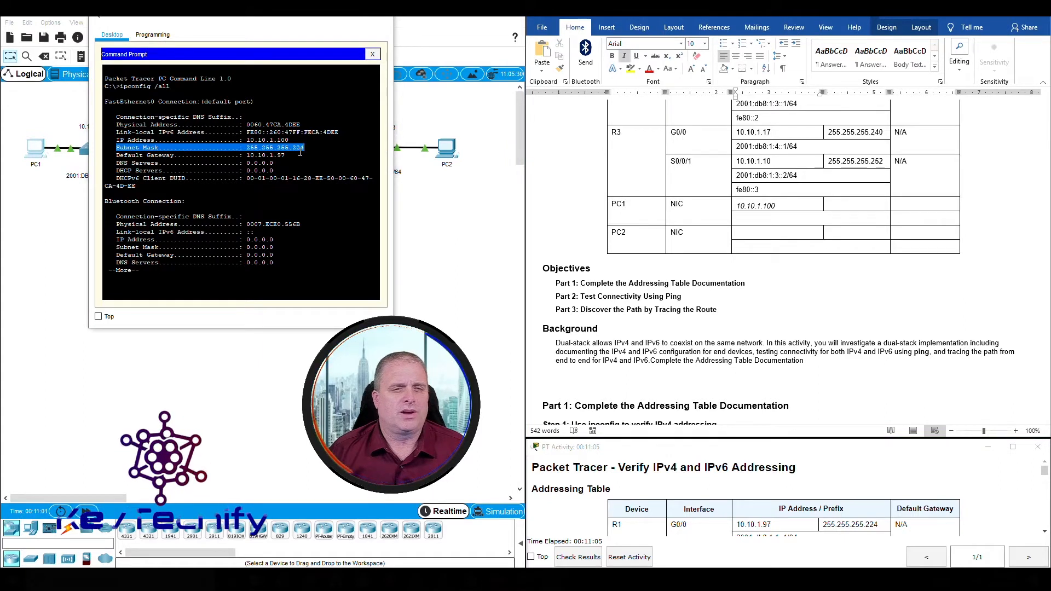
click(840, 205)
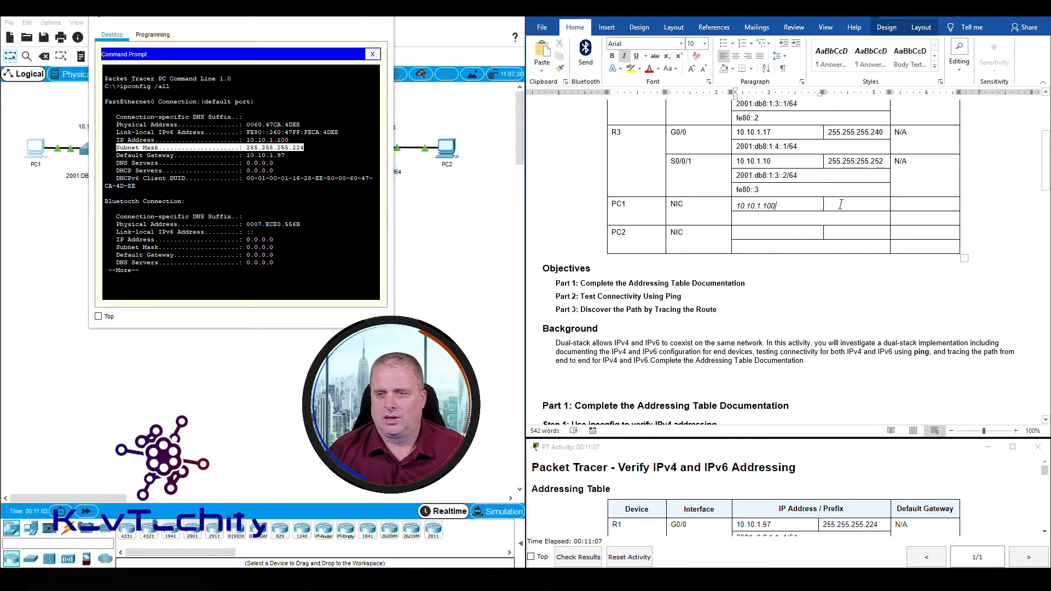
text(255.)
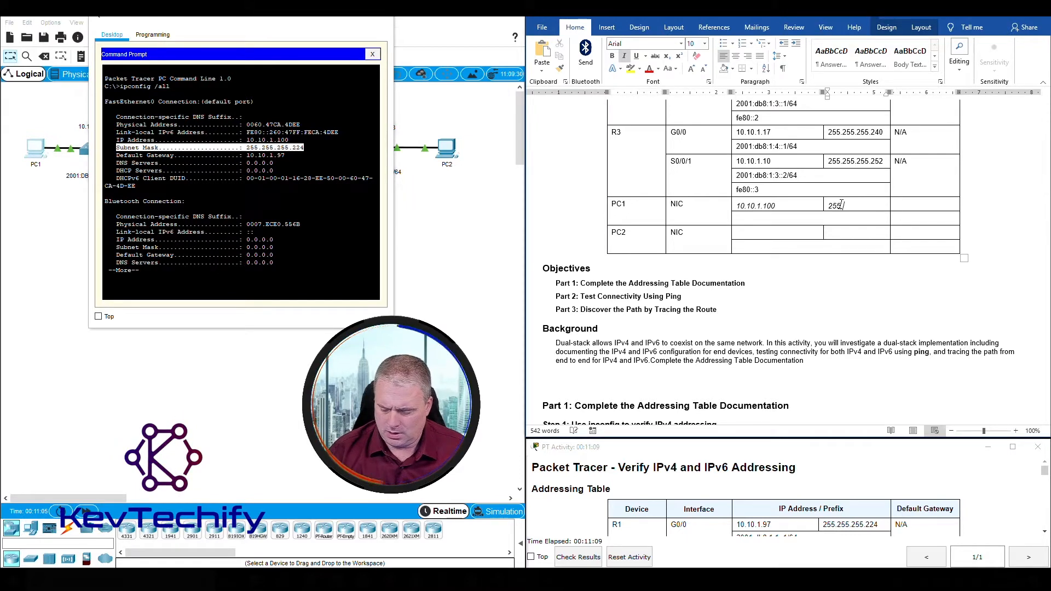
text(255.255.2)
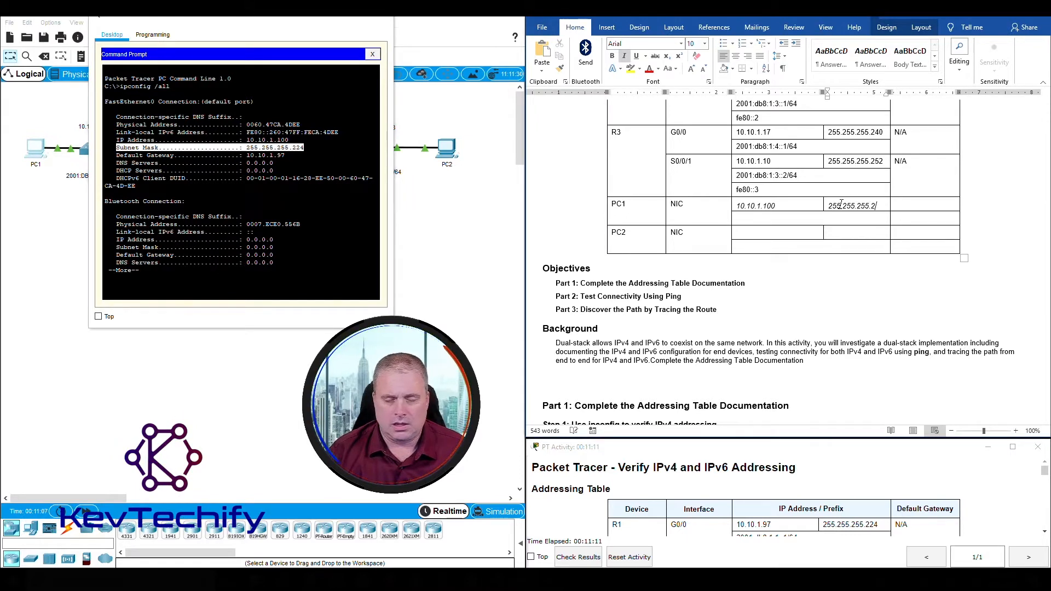
text(24)
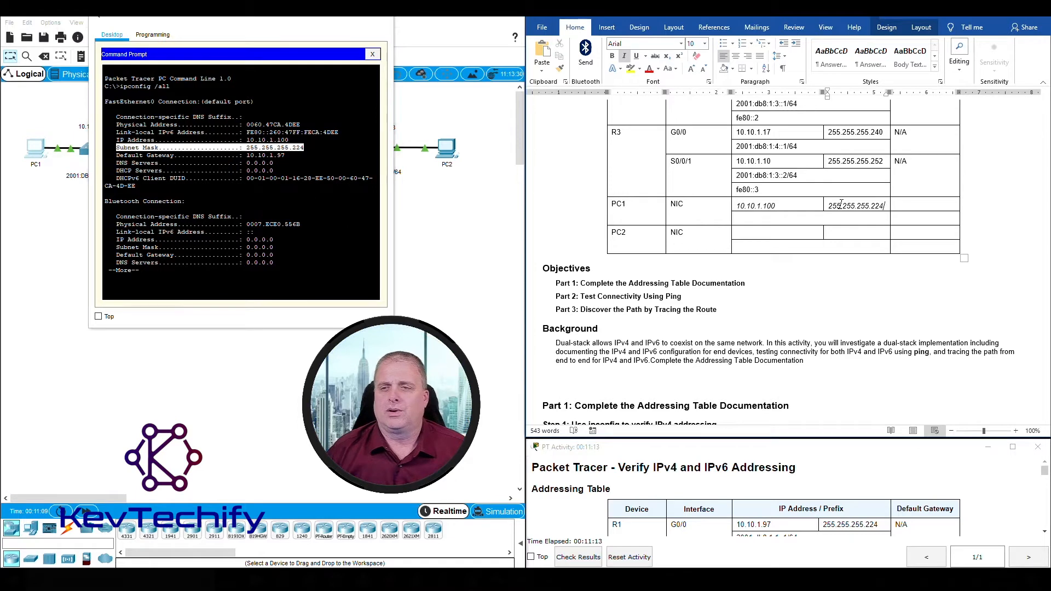
Step: Enter the default gateway 10.10.1.97 from the ipconfig output in PC1's row of the addressing table
scroll(901, 153, up, 6)
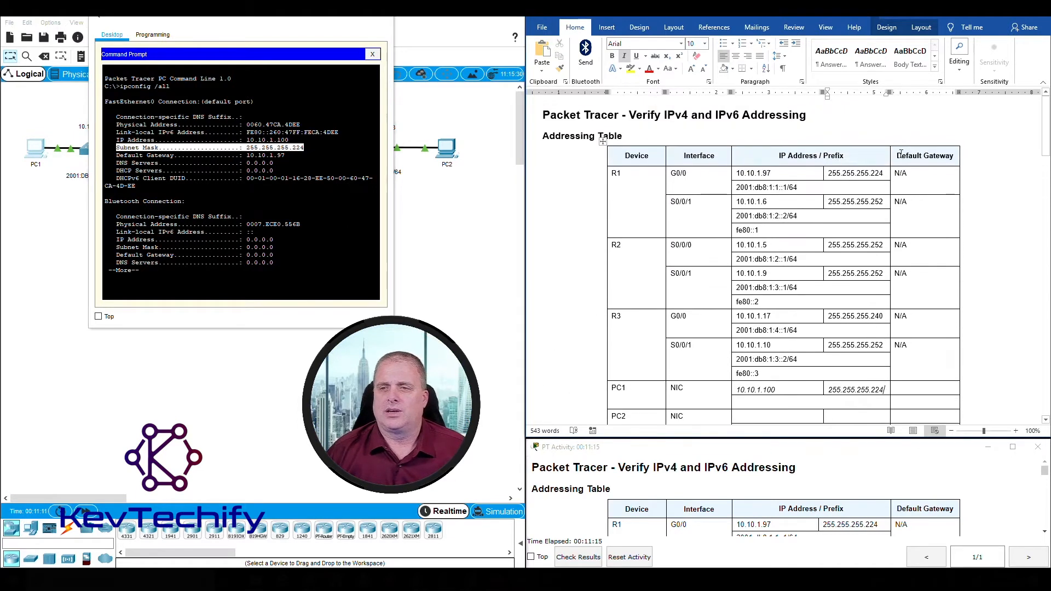
scroll(903, 164, down, 5)
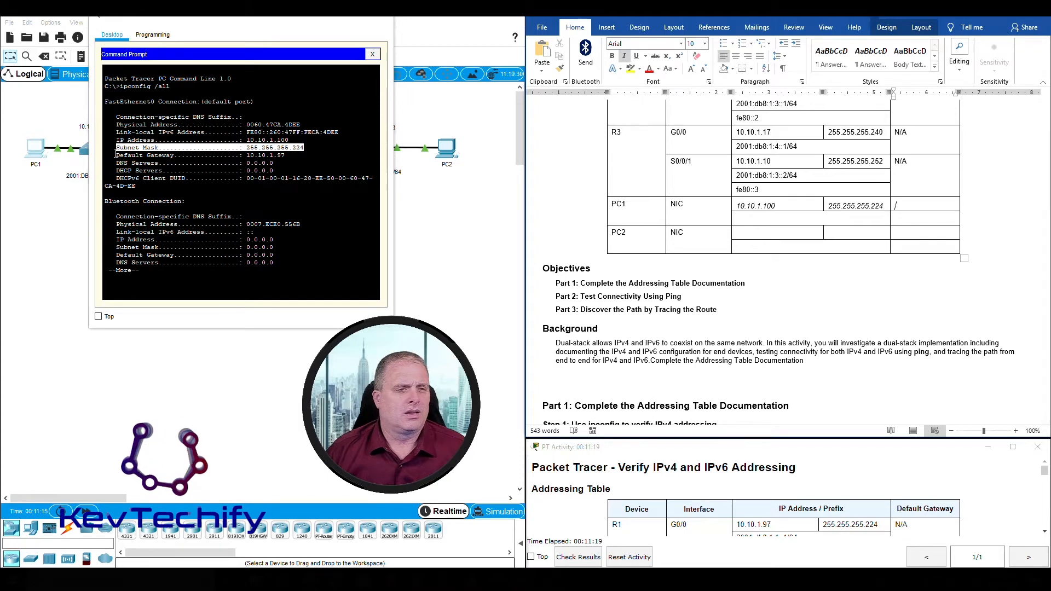
drag(116, 156, 287, 154)
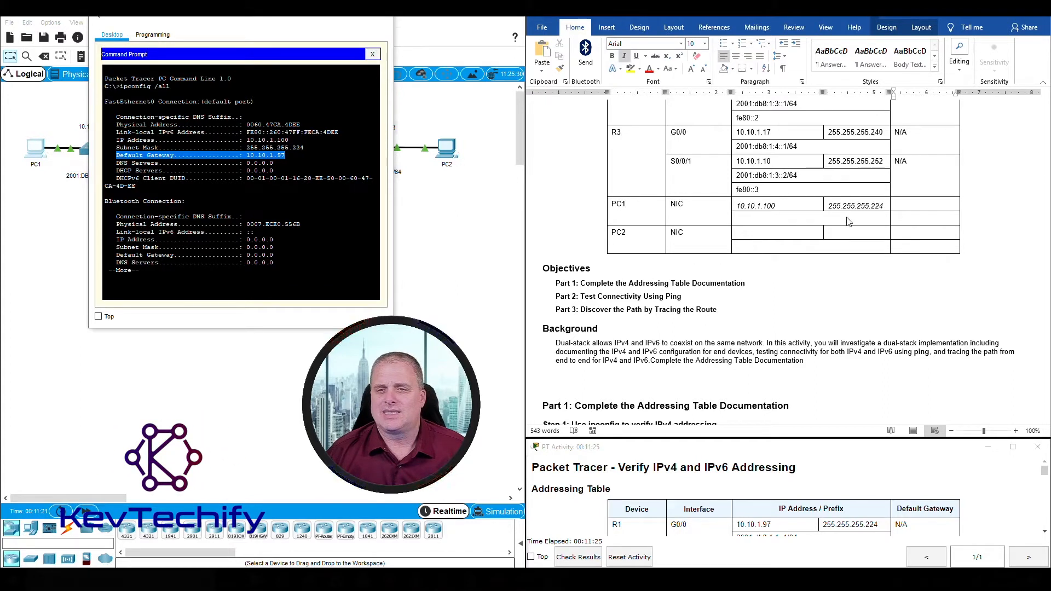
click(901, 206)
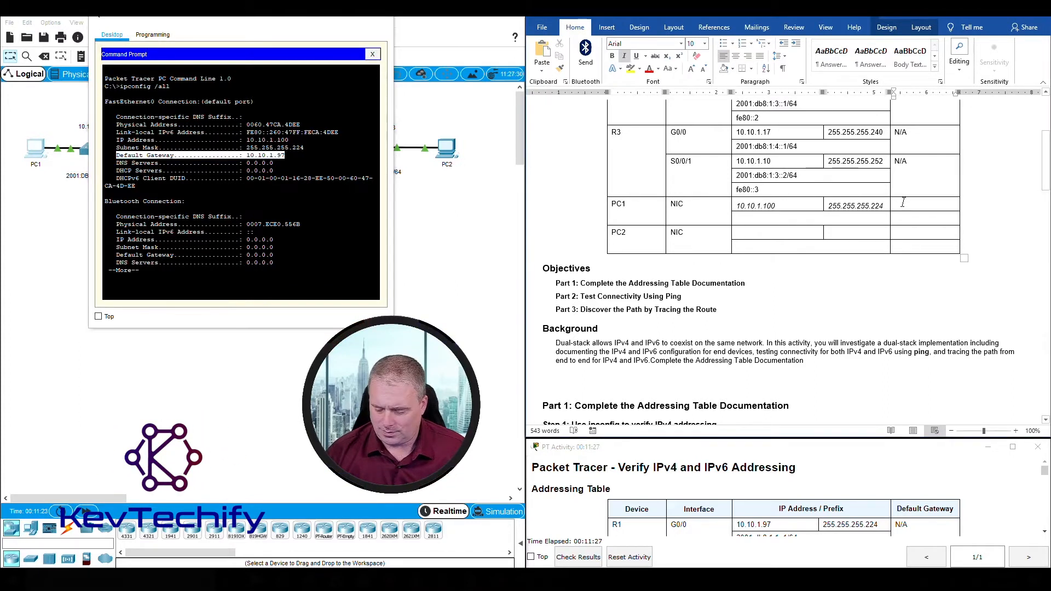
text(10.10.1)
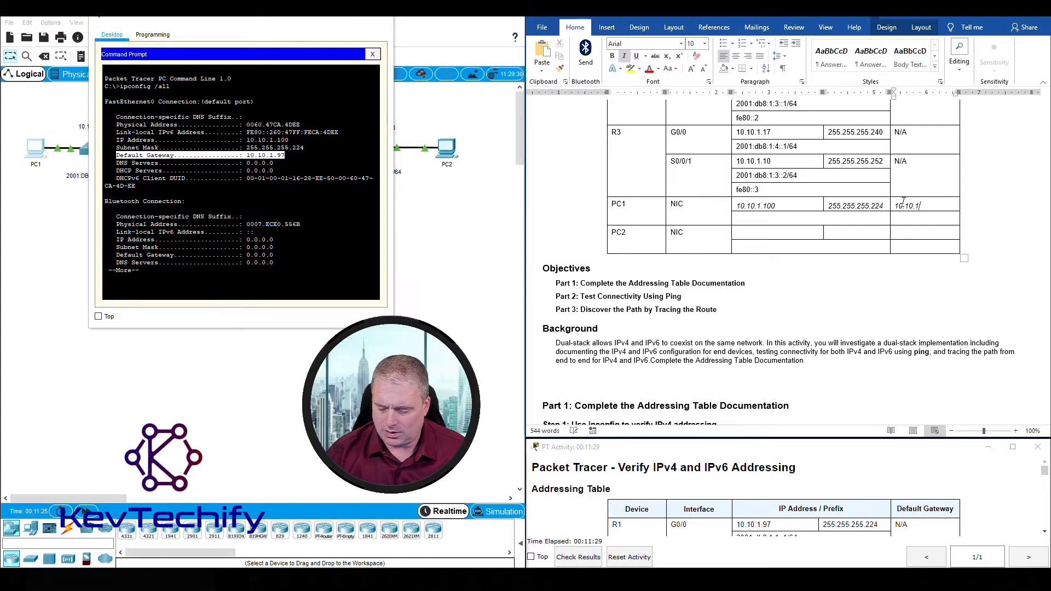
text(.97)
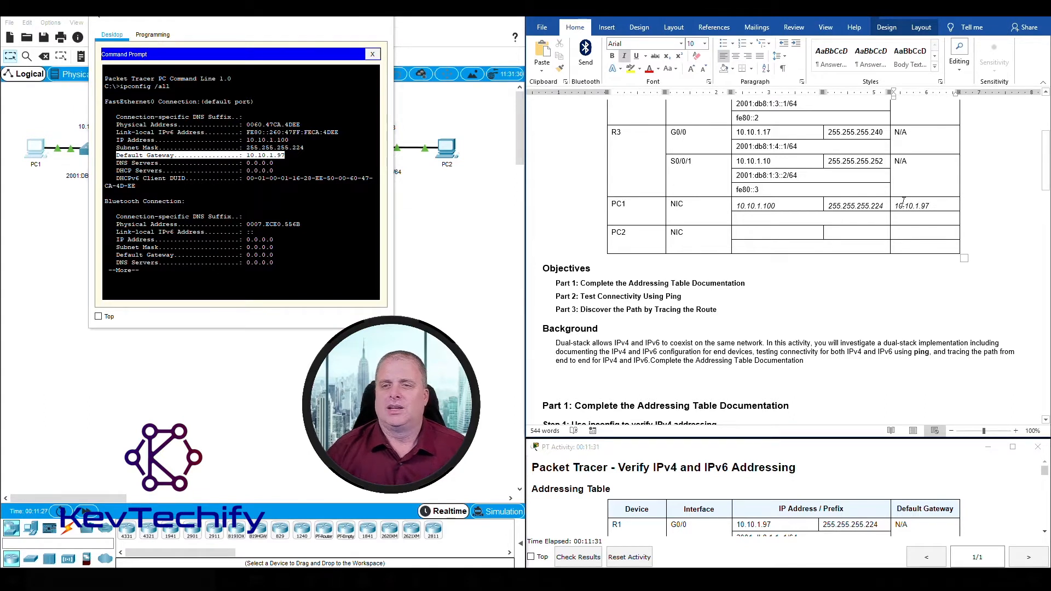
drag(738, 205, 929, 204)
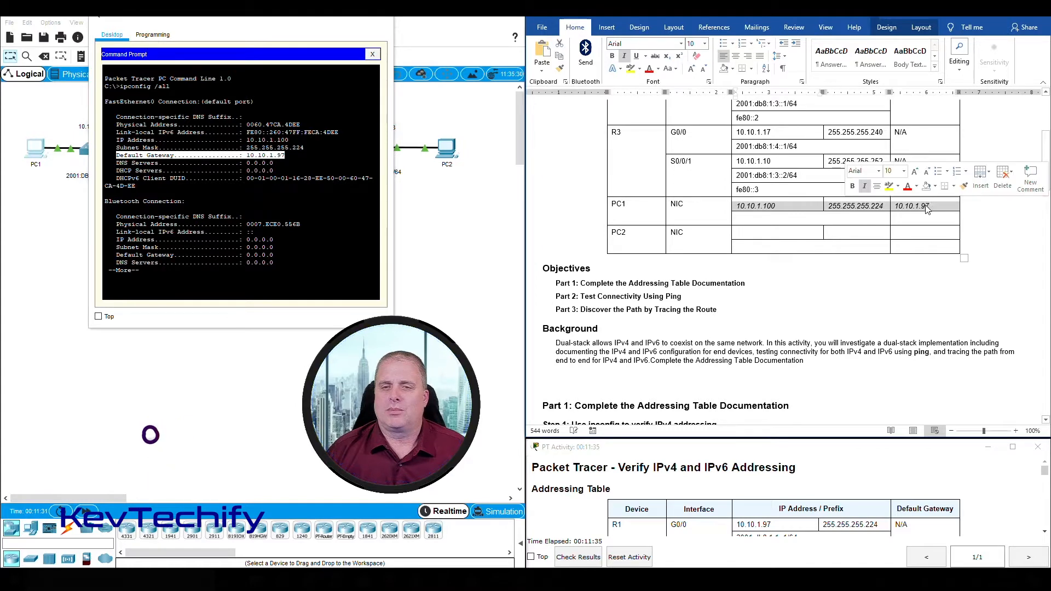
Step: Following Step 1 of the lab instructions, open the Command Prompt on PC2 in Packet Tracer and run ipconfig /all
scroll(758, 311, down, 1)
scroll(758, 308, down, 3)
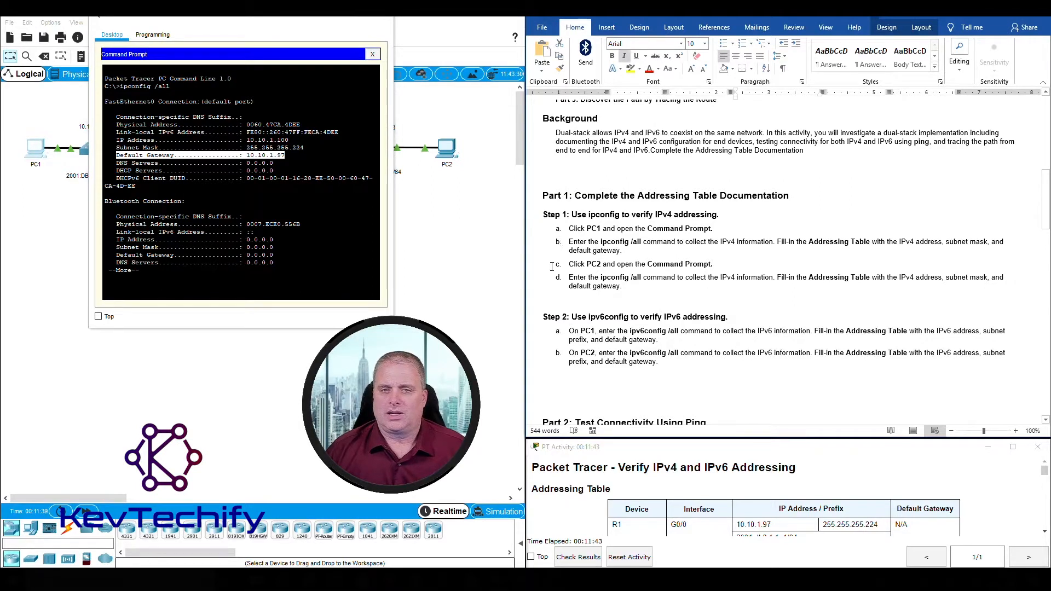
drag(554, 267, 706, 265)
click(470, 177)
click(446, 151)
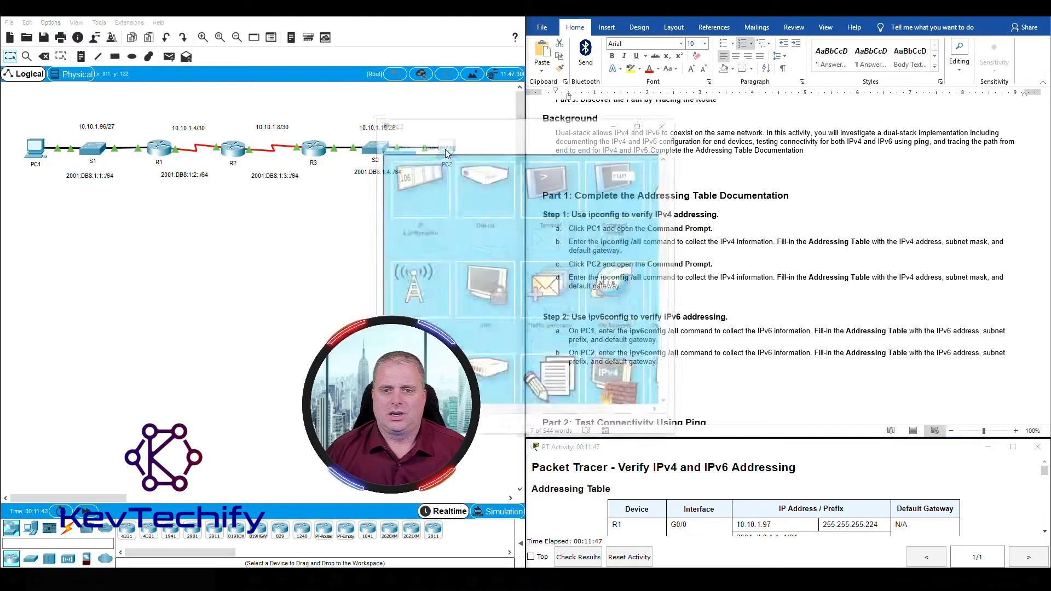
drag(594, 121, 262, 23)
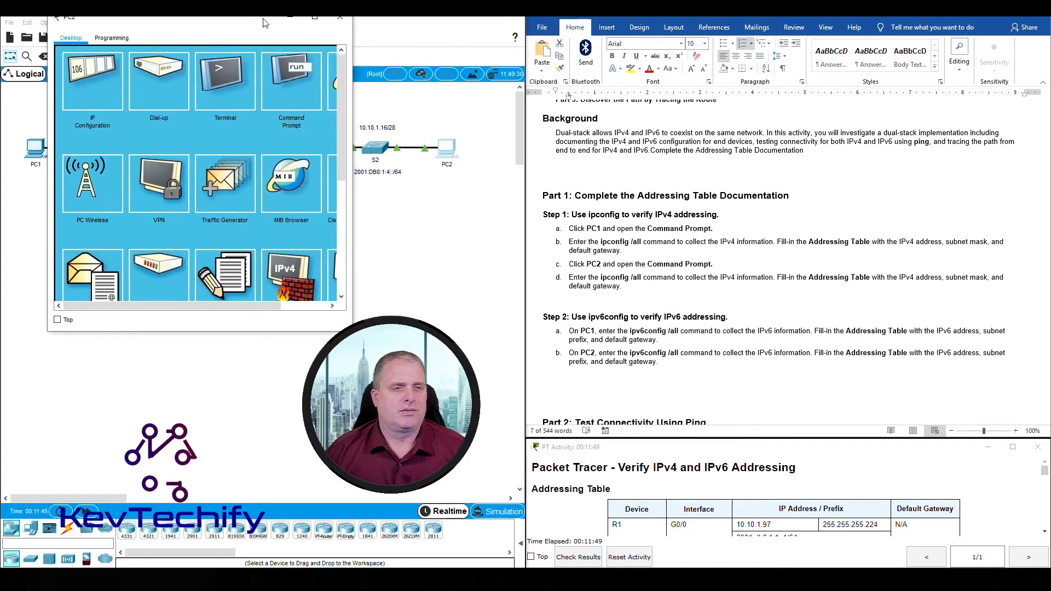
click(287, 80)
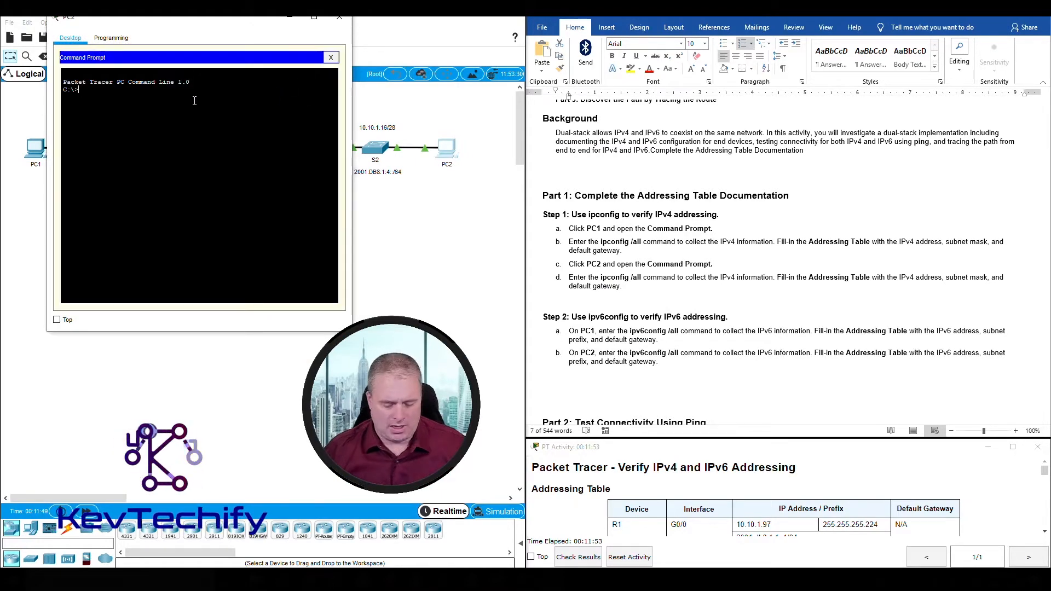
text(ipconfig /all)
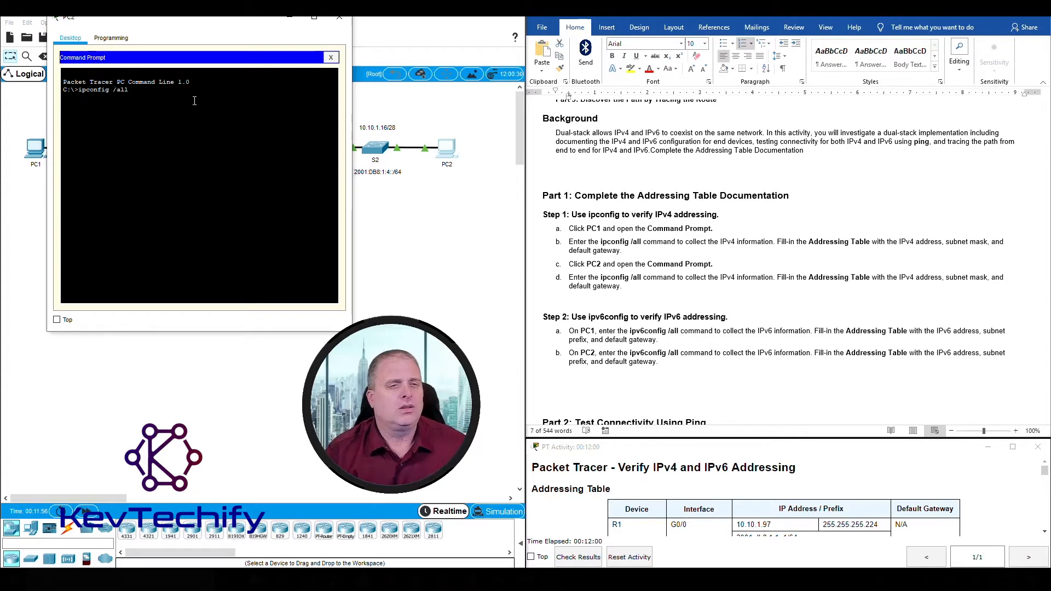
key(Return)
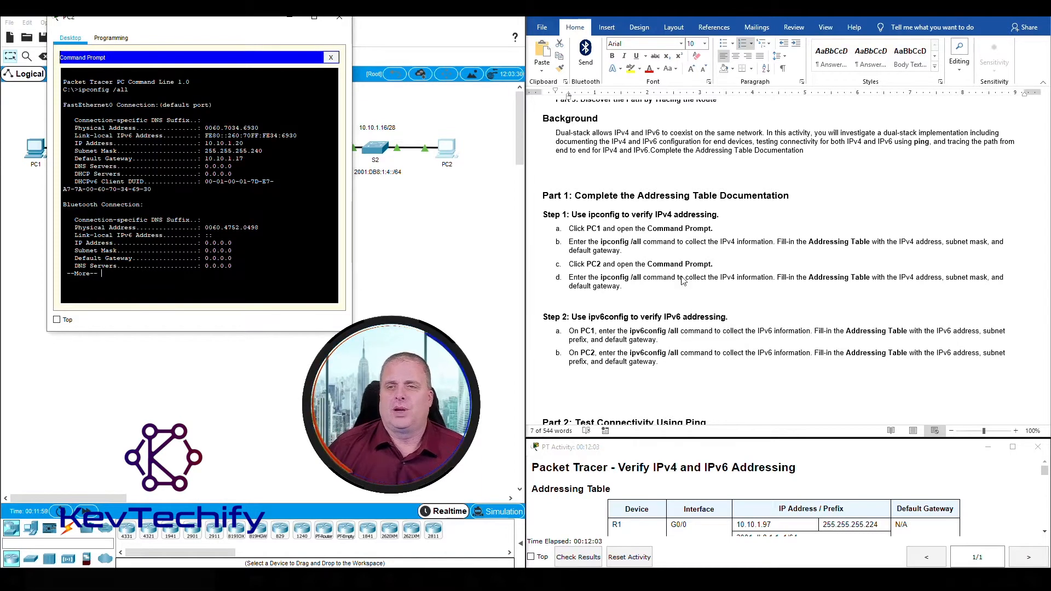
Step: In the Word document's addressing table, enter 10.10.1.20 as the IPv4 address of PC2's NIC
scroll(673, 289, up, 10)
scroll(673, 289, down, 3)
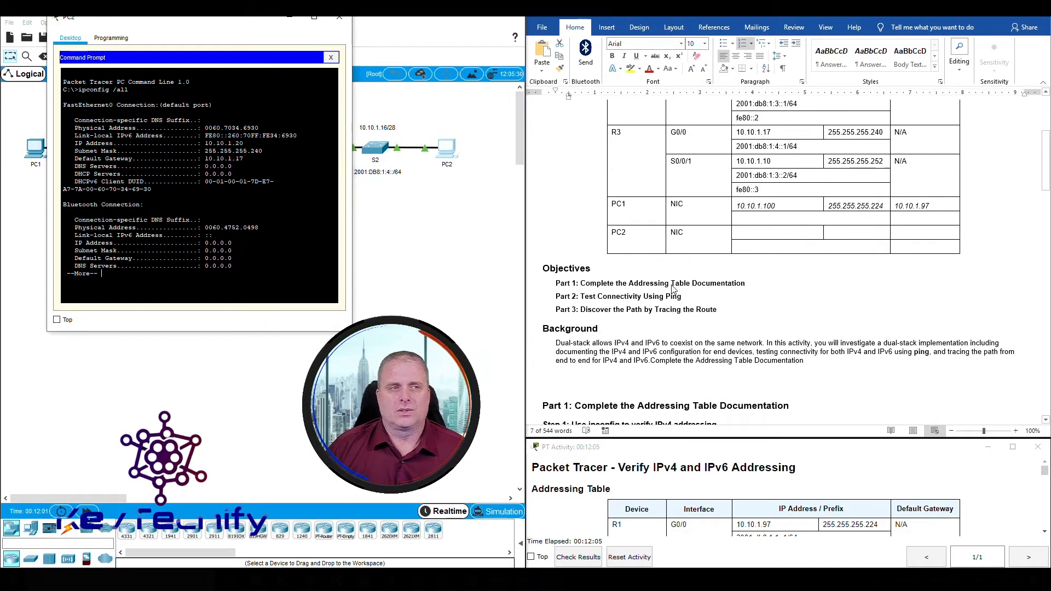
click(738, 233)
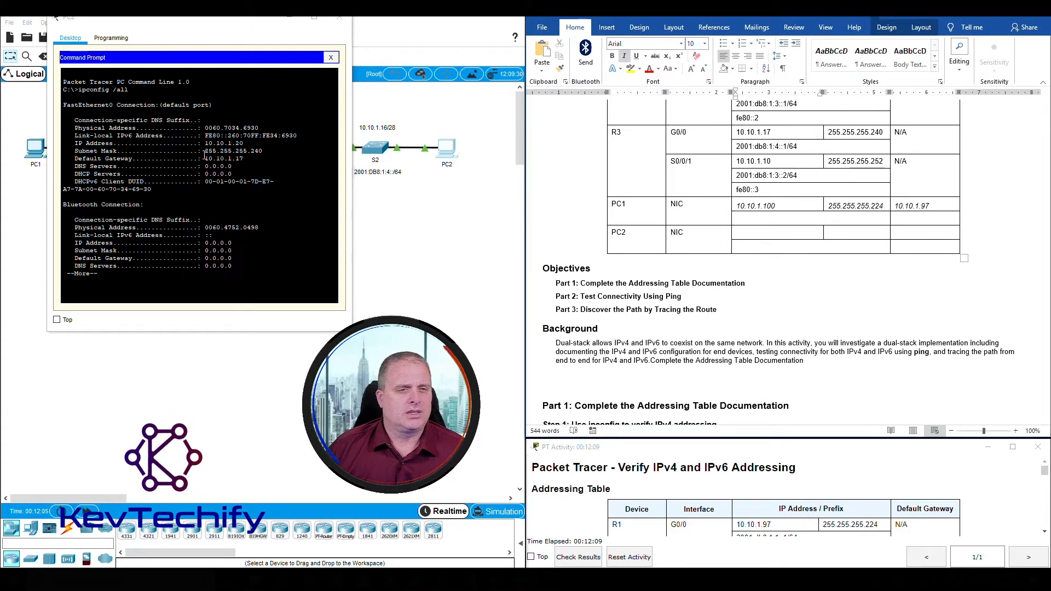
drag(206, 144, 243, 142)
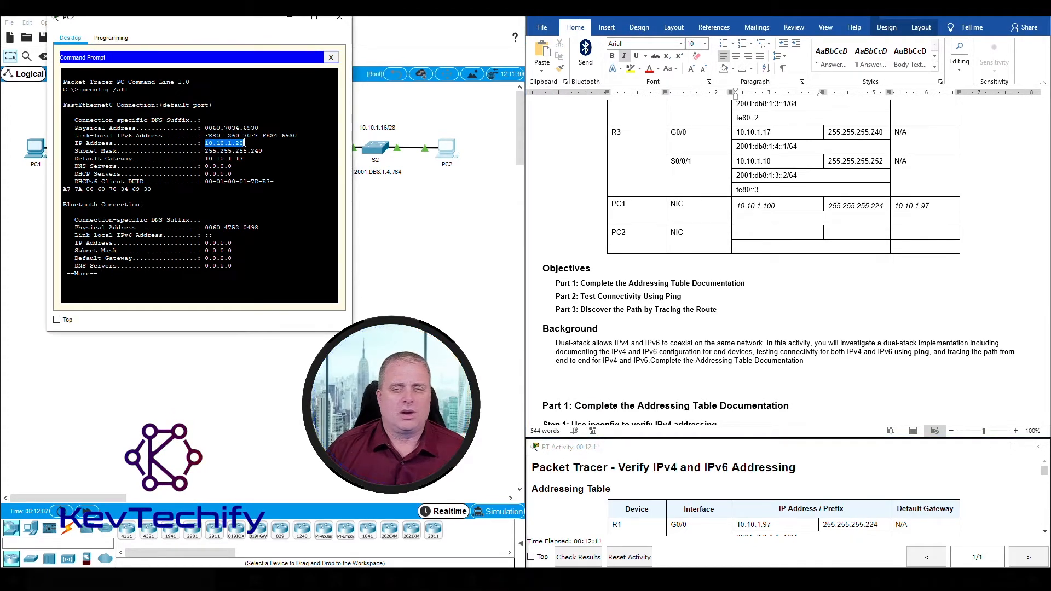
click(746, 232)
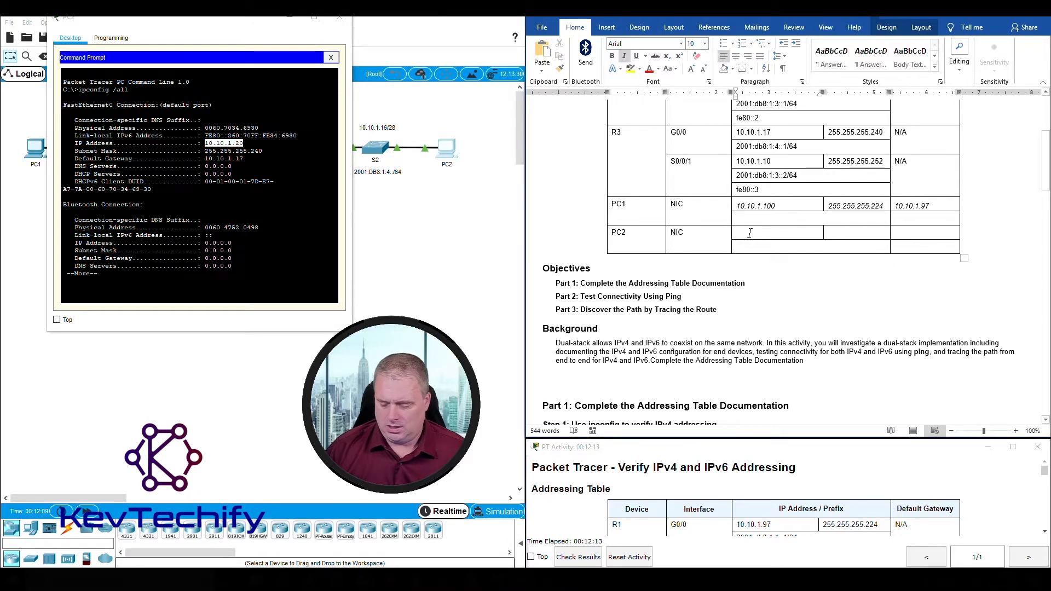
text(10.10.1.20)
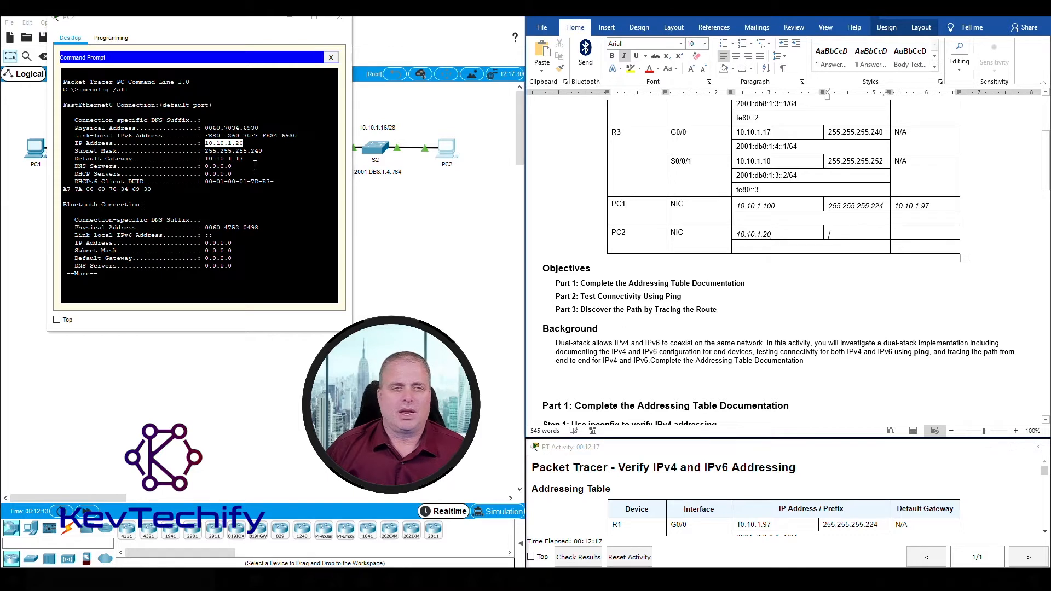
Step: Enter the subnet mask 255.255.255.240 from the ipconfig output in PC2's row of the addressing table
drag(206, 151, 263, 151)
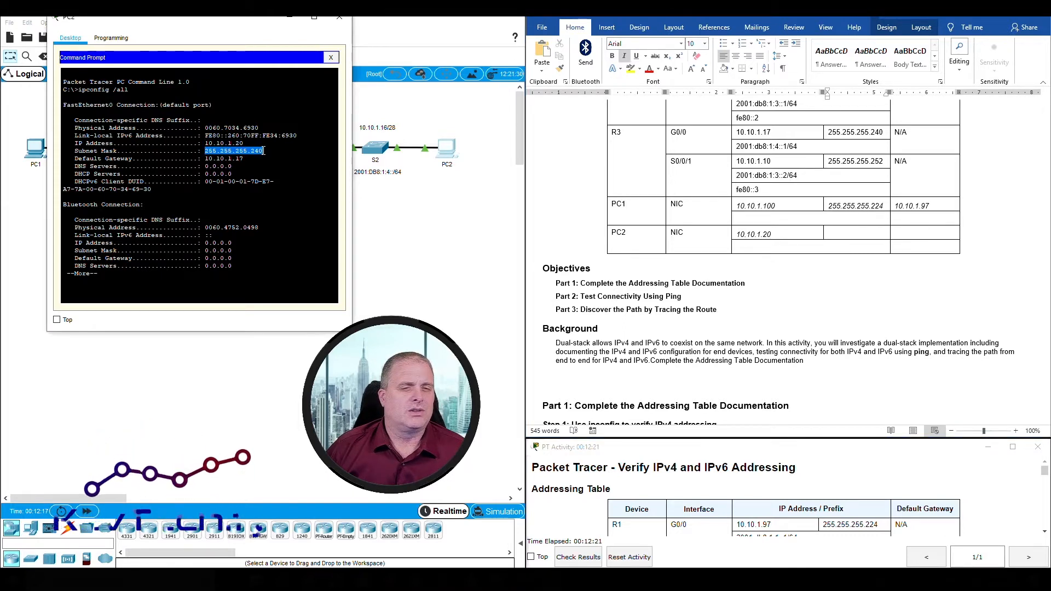
click(844, 232)
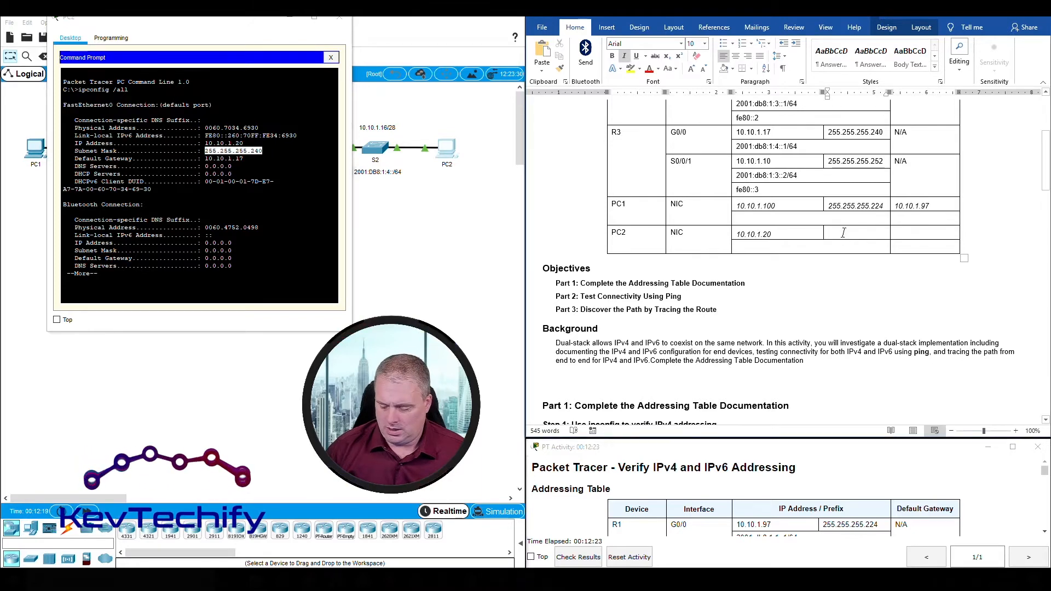
text(255.255.25)
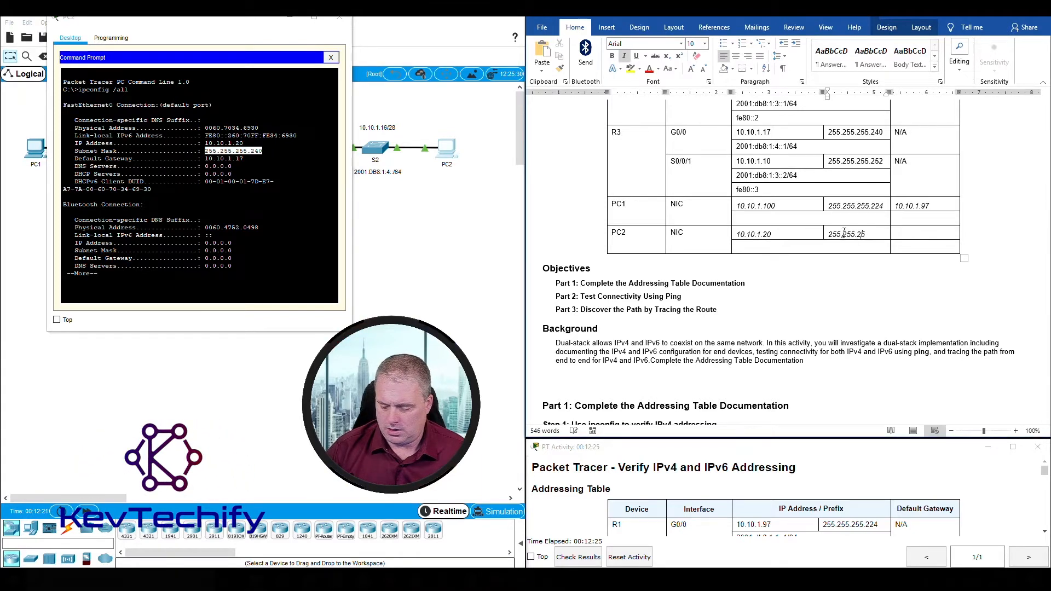
text(5.240)
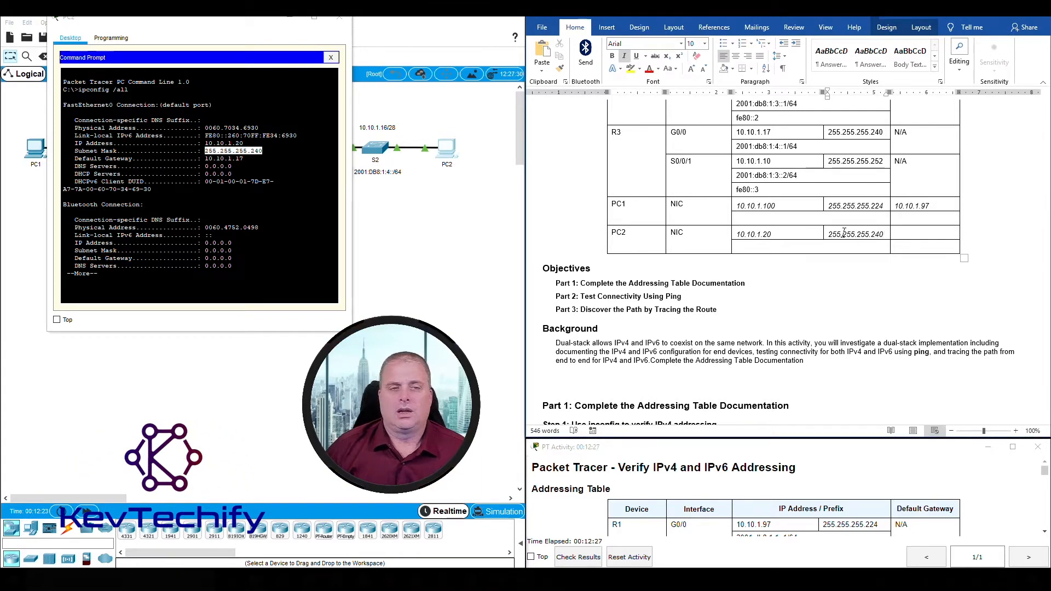
Step: Enter the default gateway 10.10.1.17 from the ipconfig output in PC2's row of the addressing table
click(205, 160)
drag(241, 158, 244, 159)
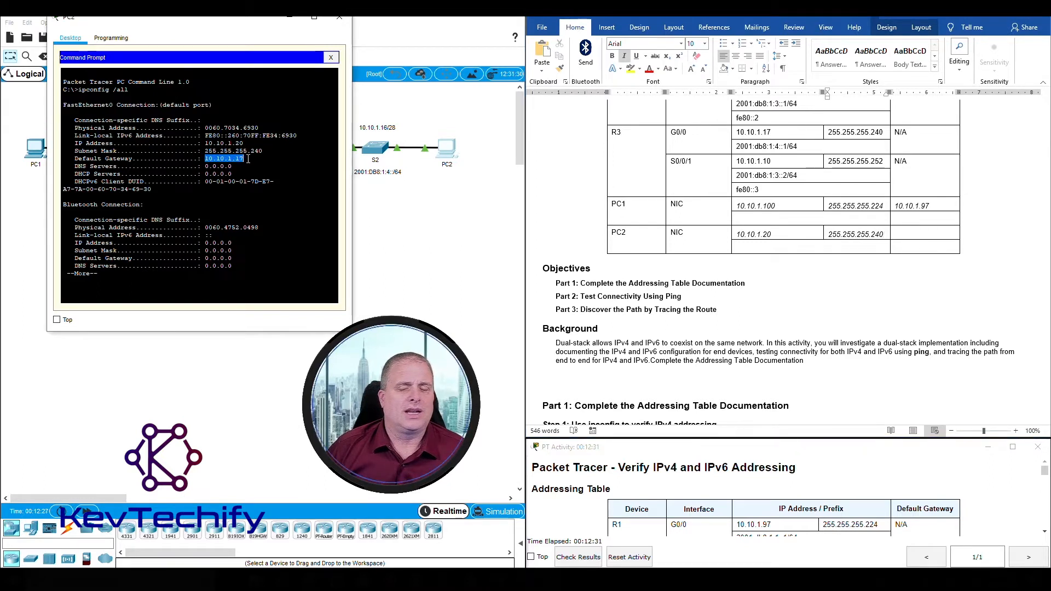
click(904, 235)
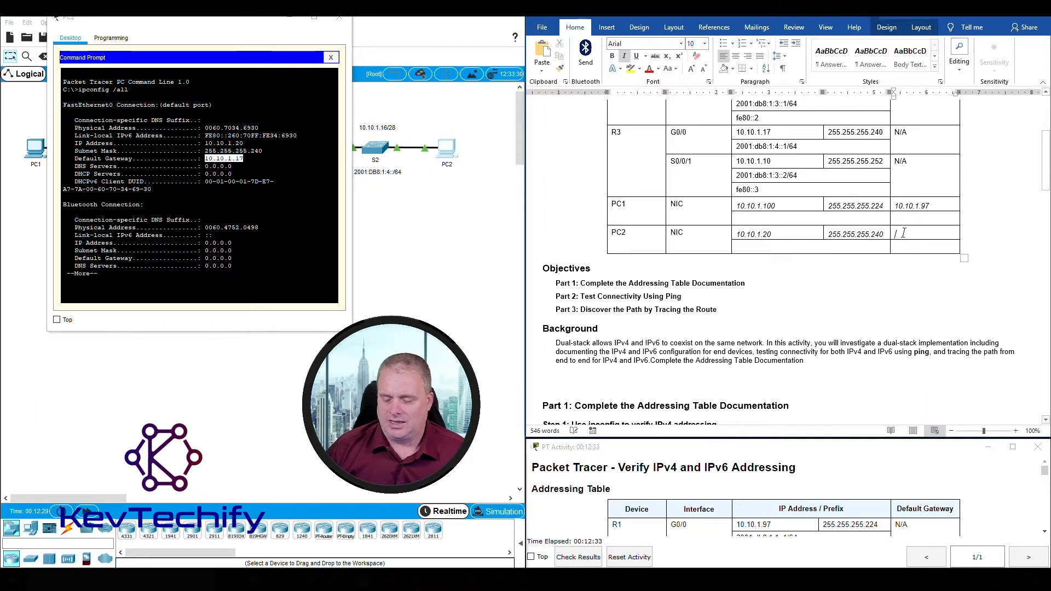
text(10.10.)
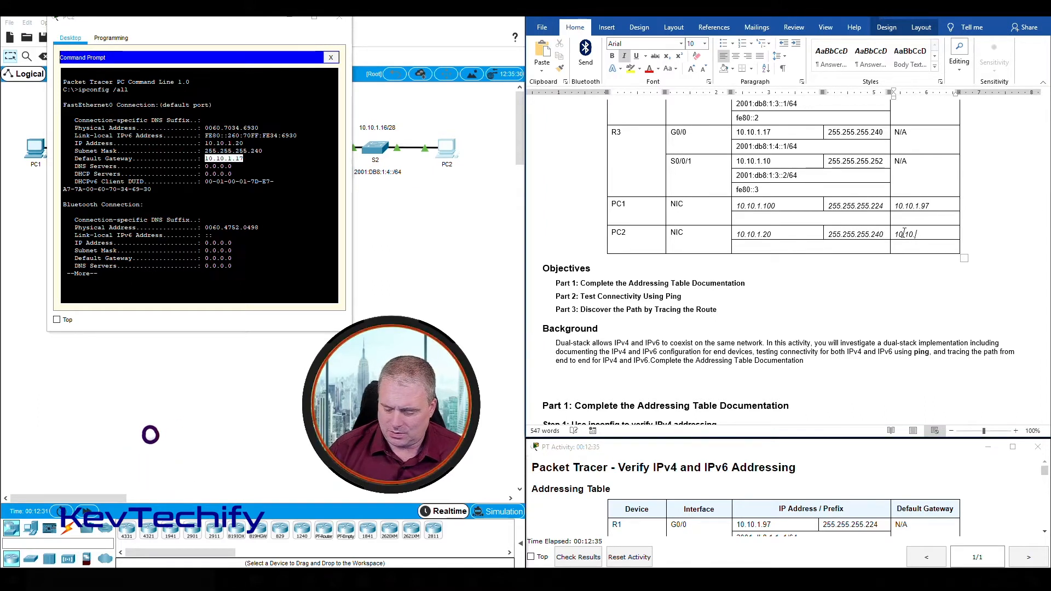
text(1.17)
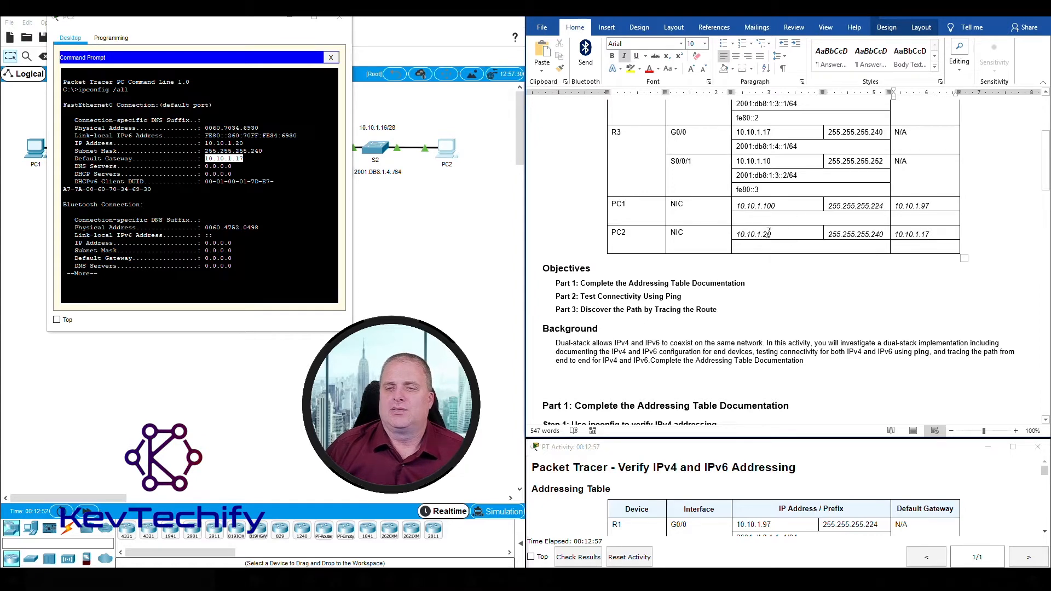
Step: Review the Part 1 instructions on ipconfig and ipv6config in the lab document, and close PC2's window
scroll(587, 236, down, 5)
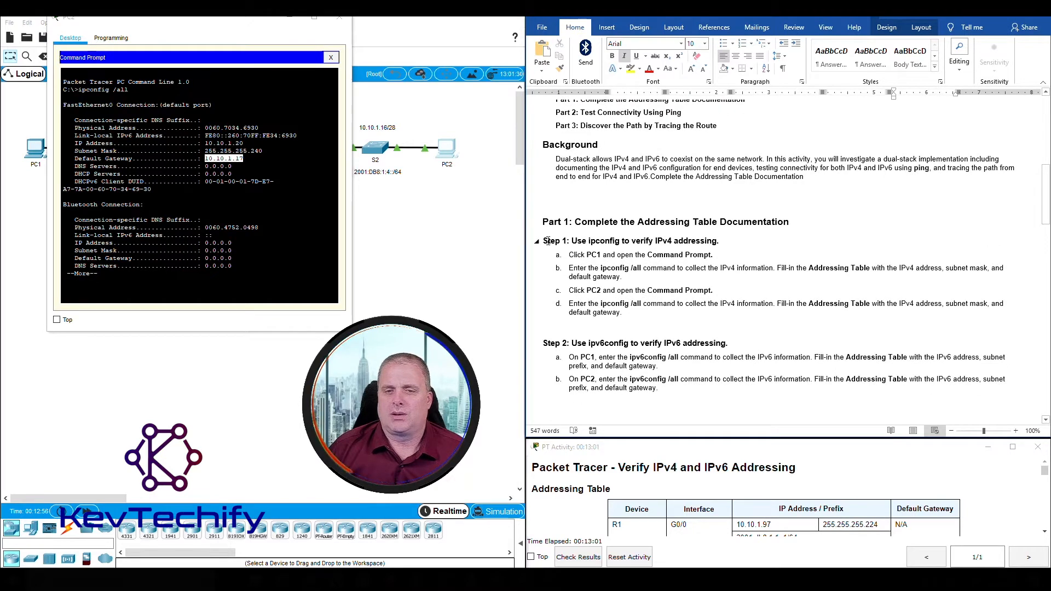
click(545, 242)
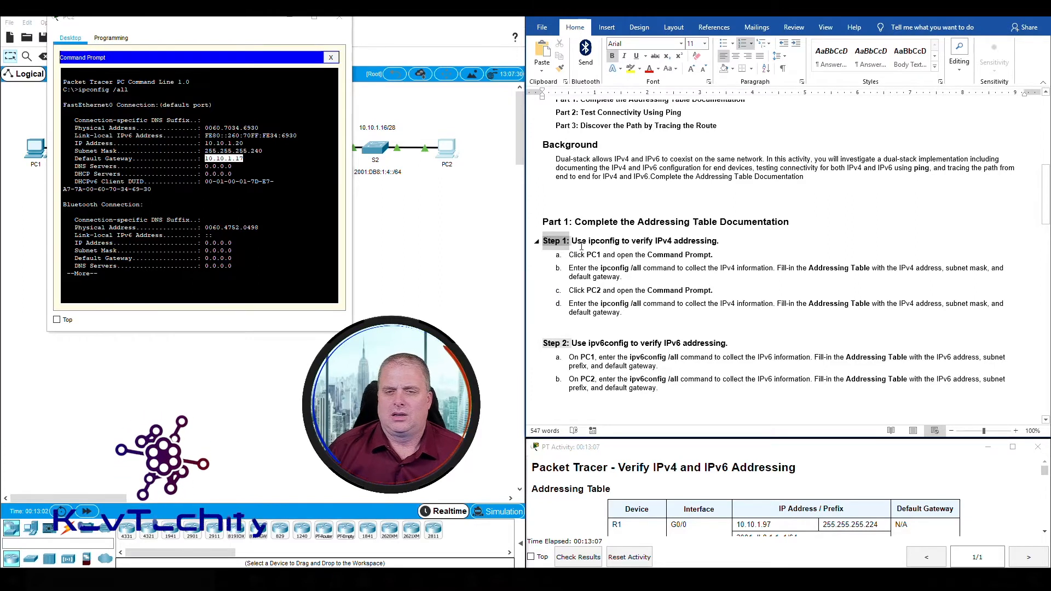
drag(572, 241, 700, 319)
scroll(699, 319, down, 3)
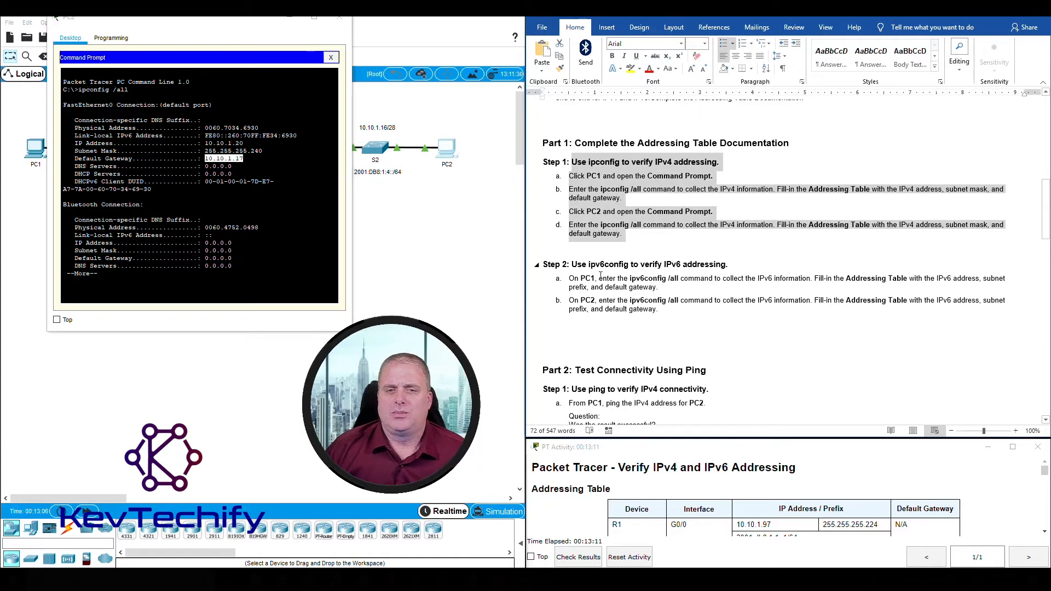
drag(572, 264, 720, 271)
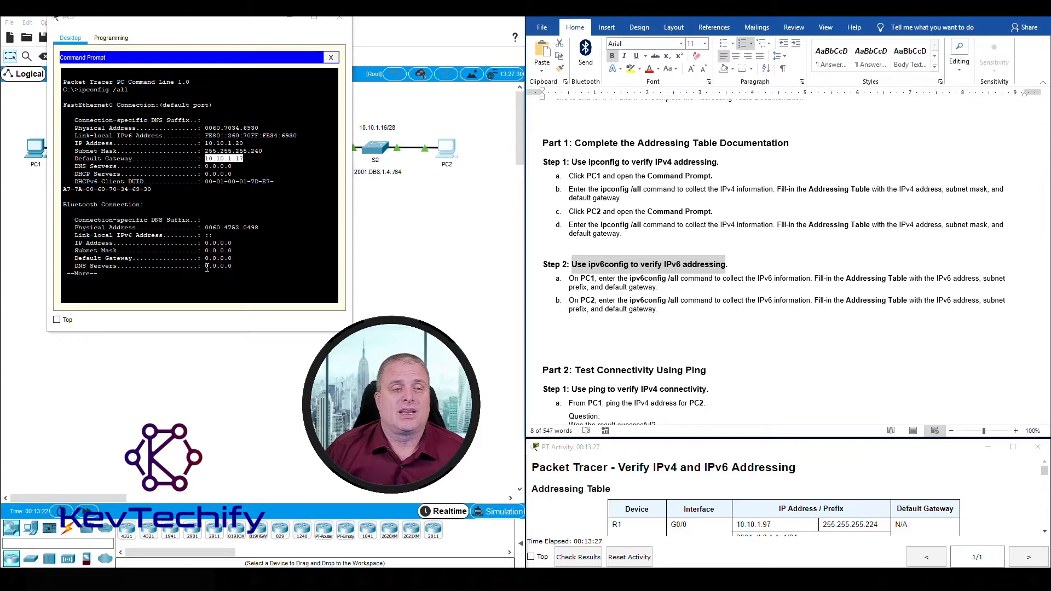
click(345, 22)
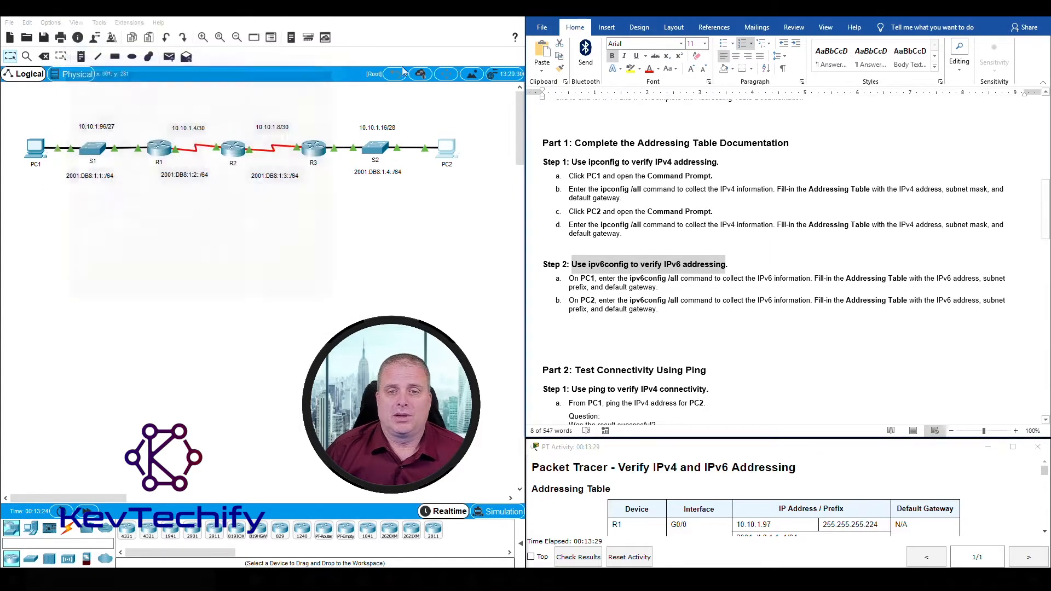
click(599, 300)
drag(570, 281, 671, 283)
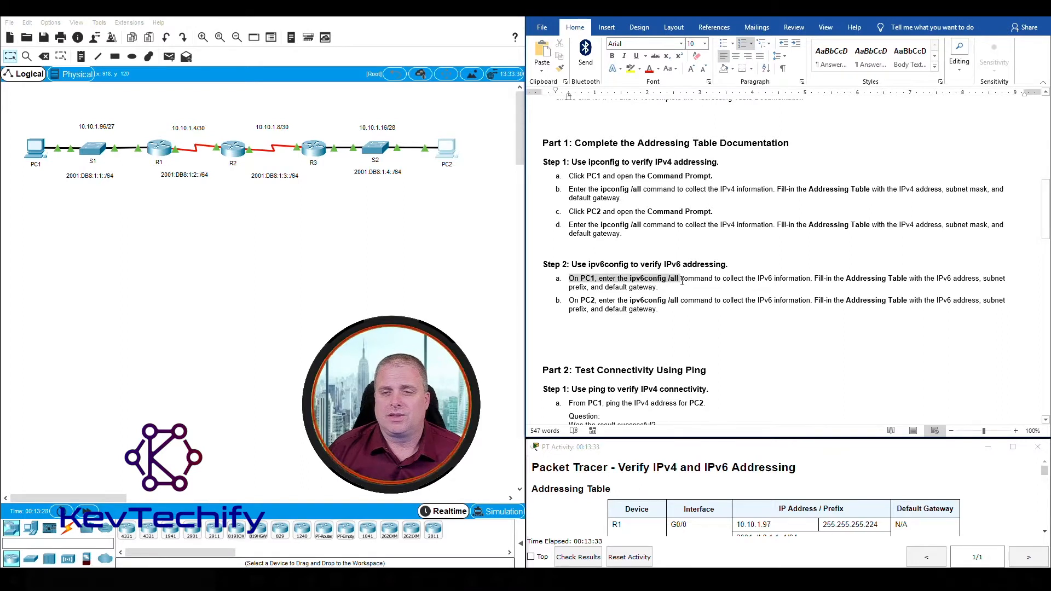
drag(682, 281, 682, 281)
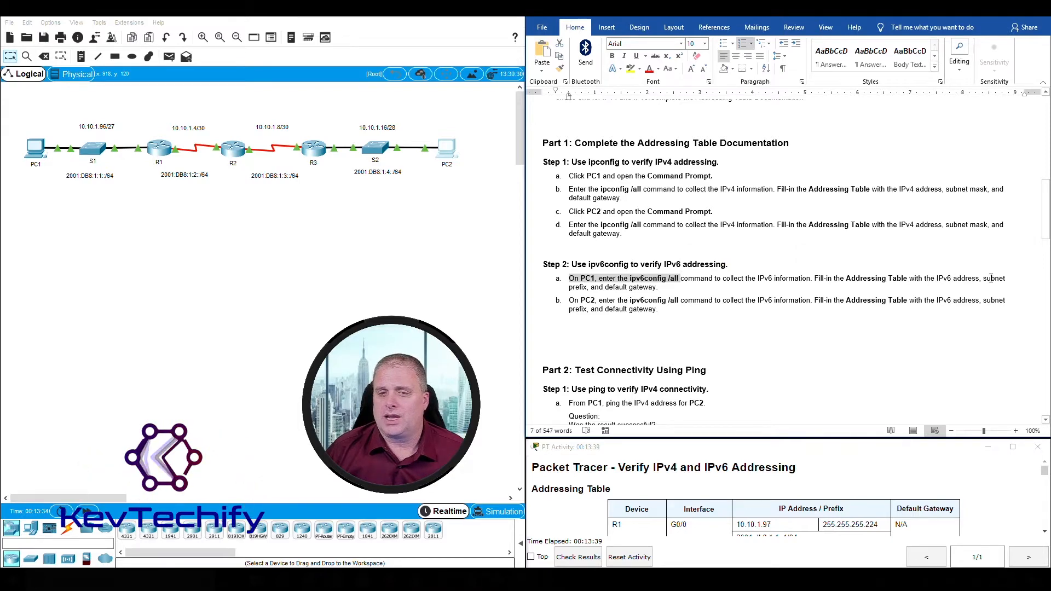
Step: In PC1's Command Prompt, finish the paged ipconfig output and run ipv6config /all
scroll(628, 296, up, 10)
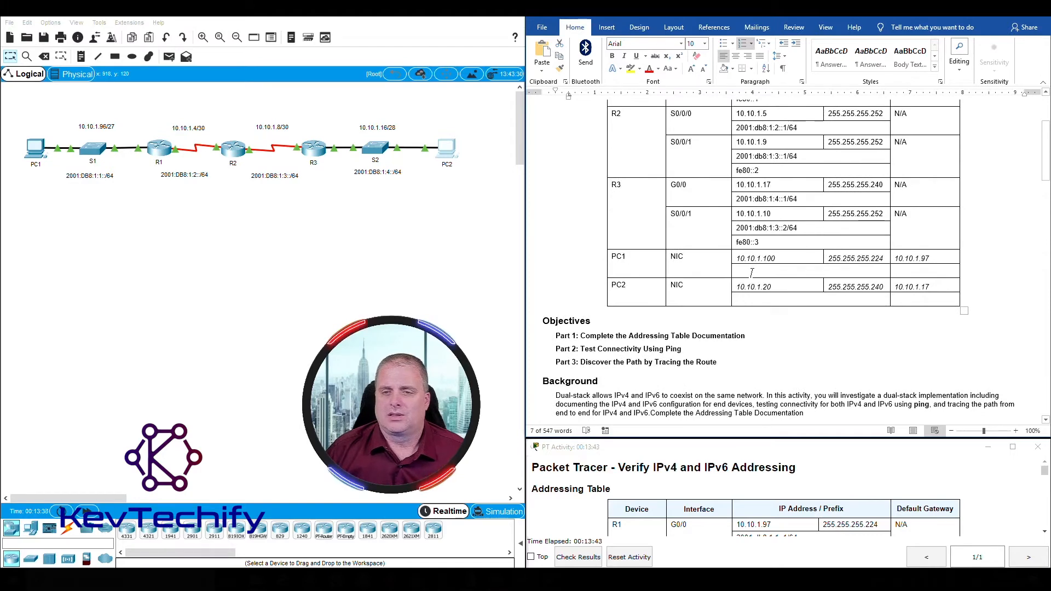
click(752, 273)
click(42, 149)
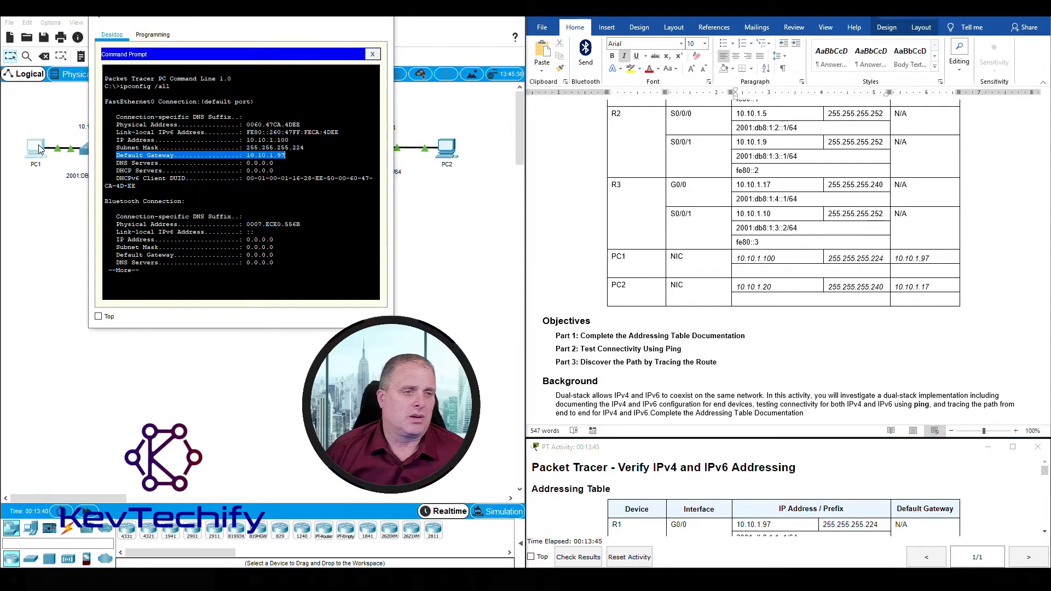
click(177, 283)
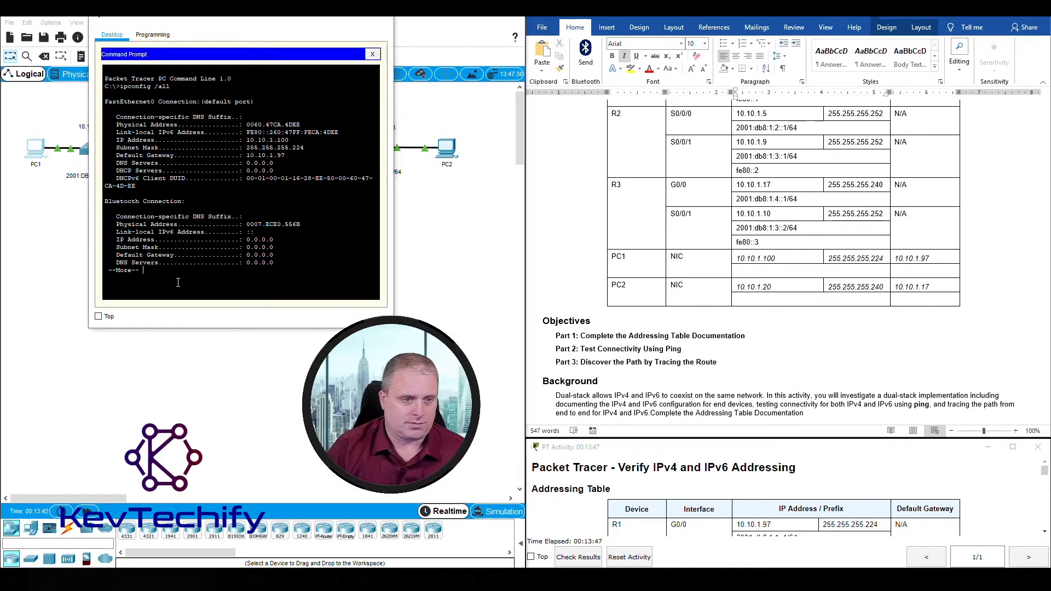
key(space)
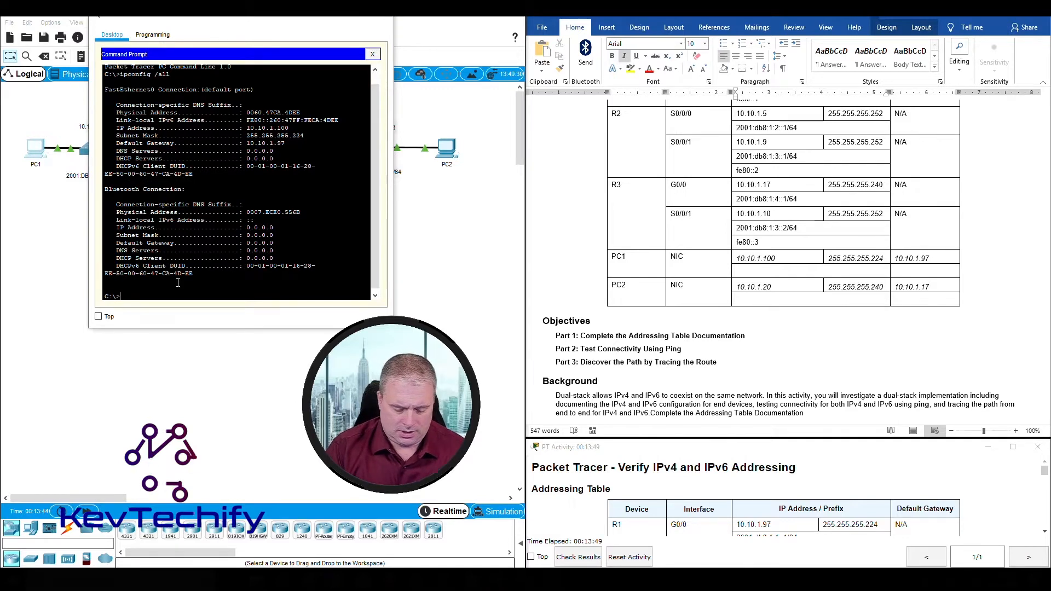
text(ipv6ci)
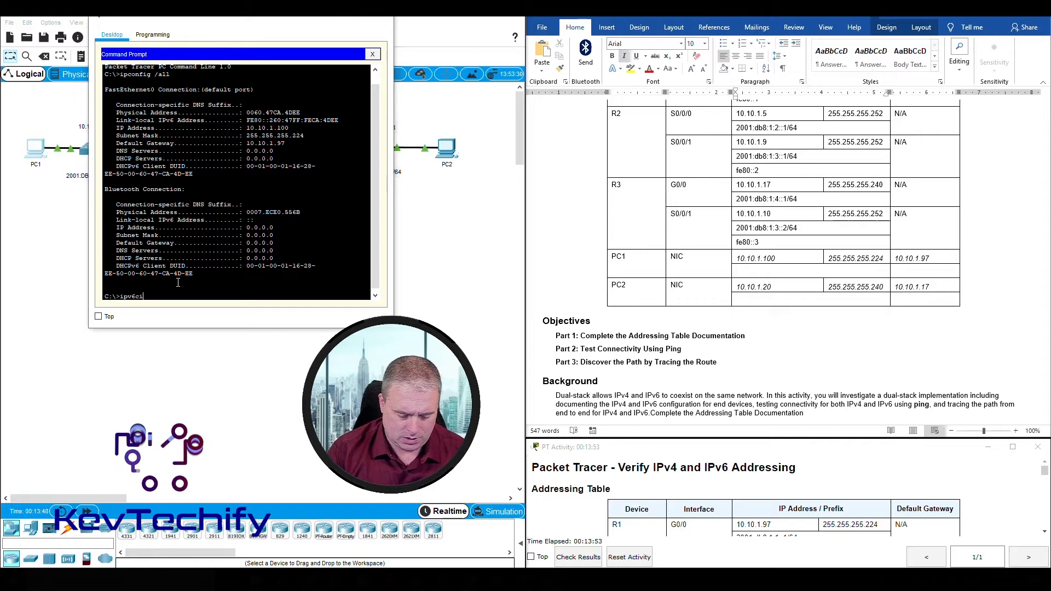
key(BackSpace)
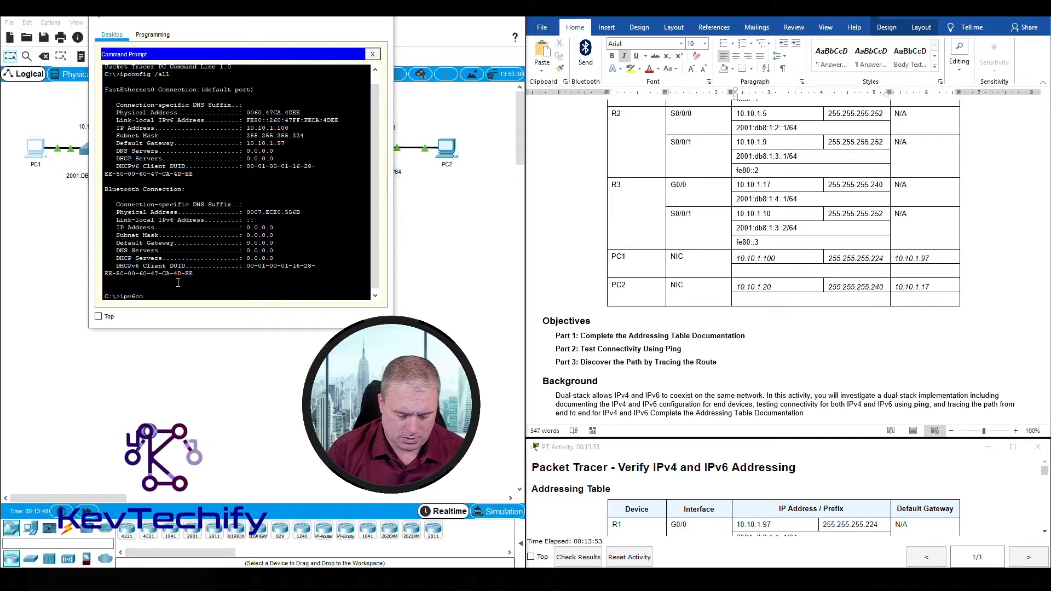
text(onfig)
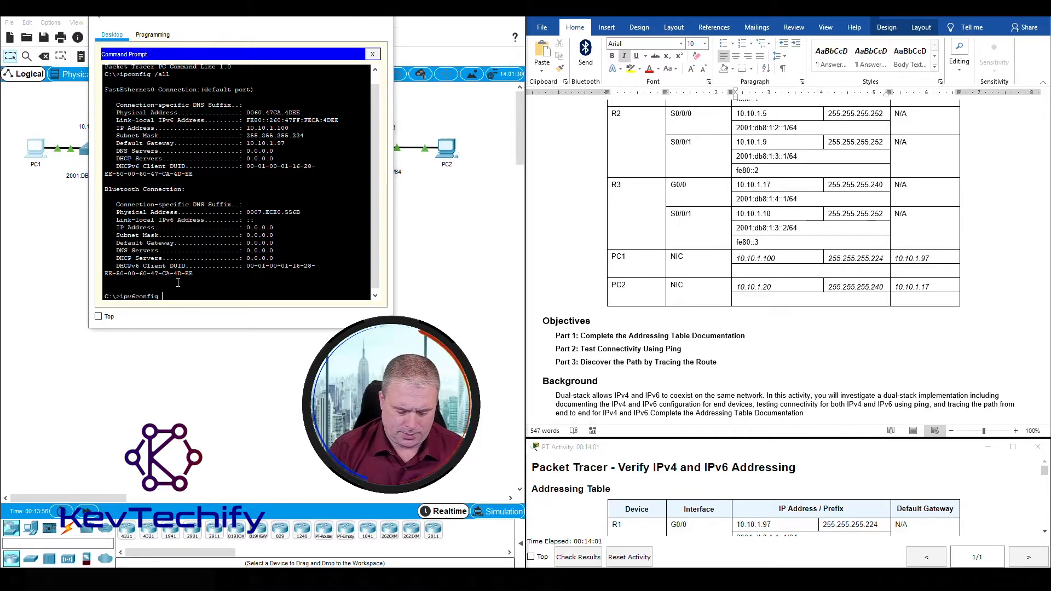
text(/all)
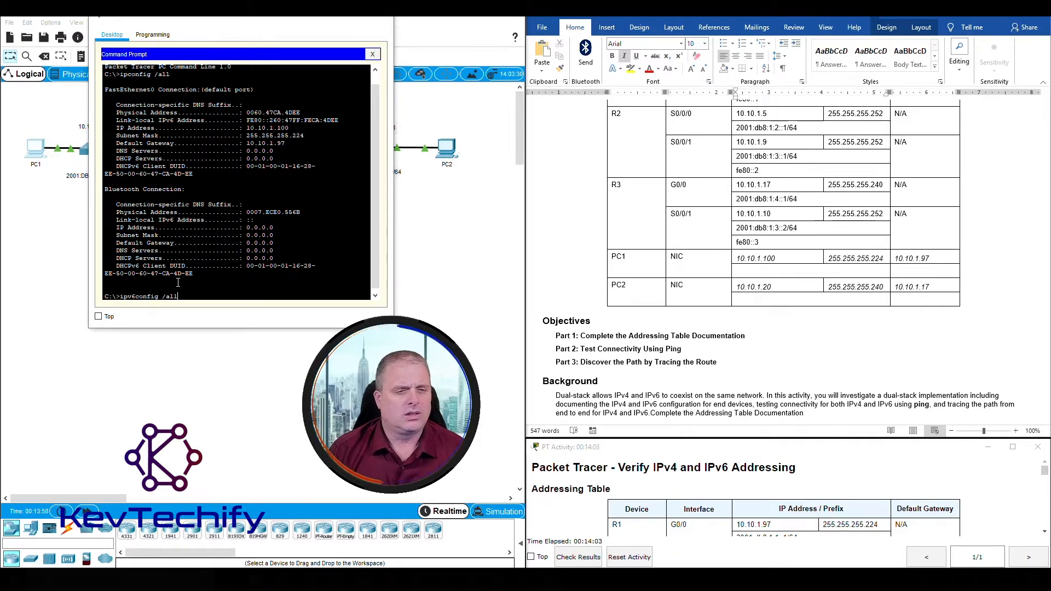
key(Return)
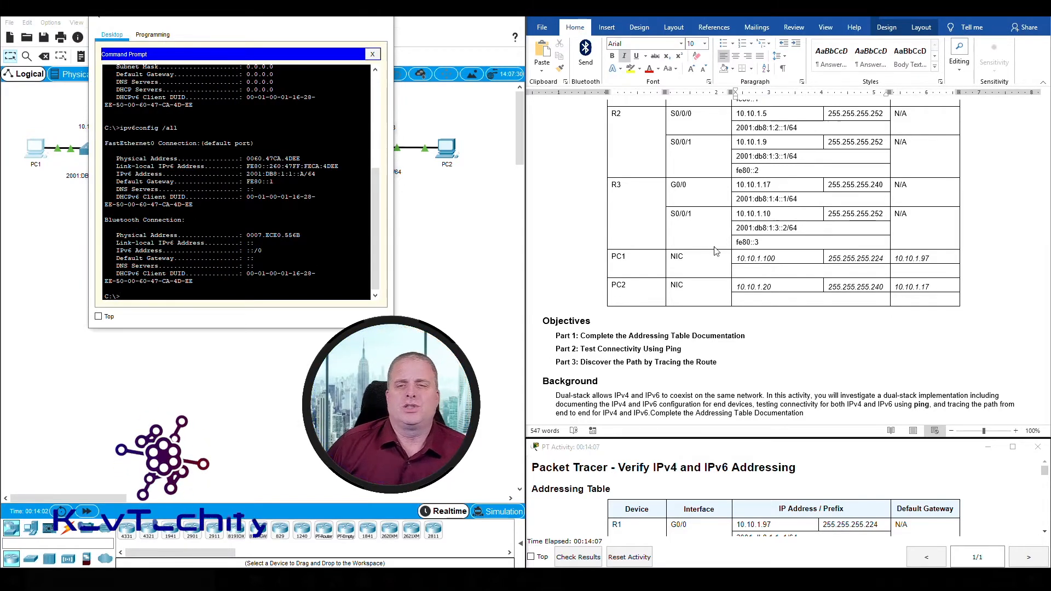
Step: Enter 2001:db8:1:1::a/64 from the ipv6config output as PC1's IPv6 address in the addressing table
click(744, 272)
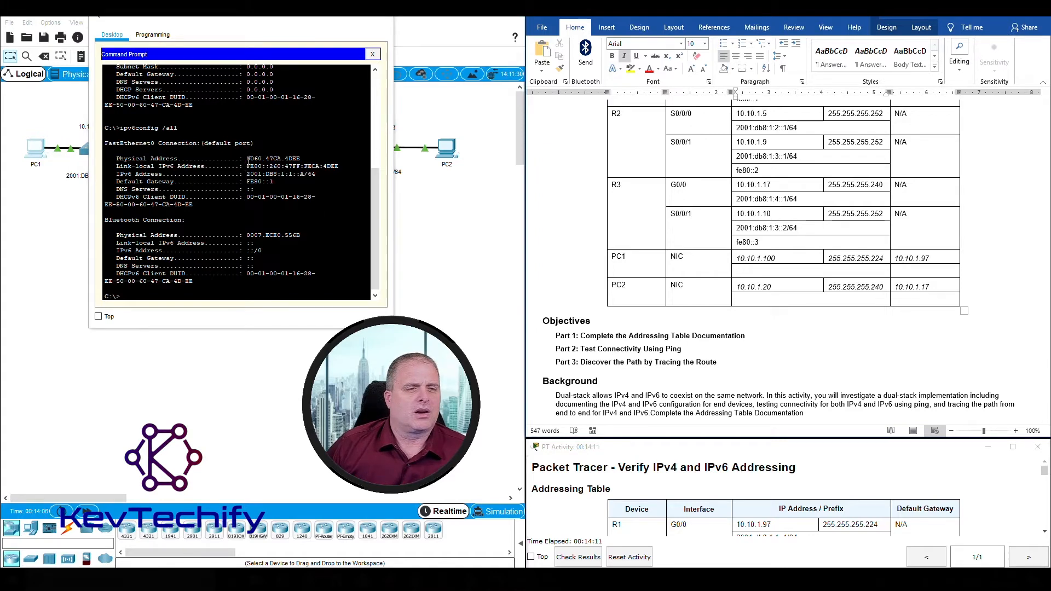
click(248, 173)
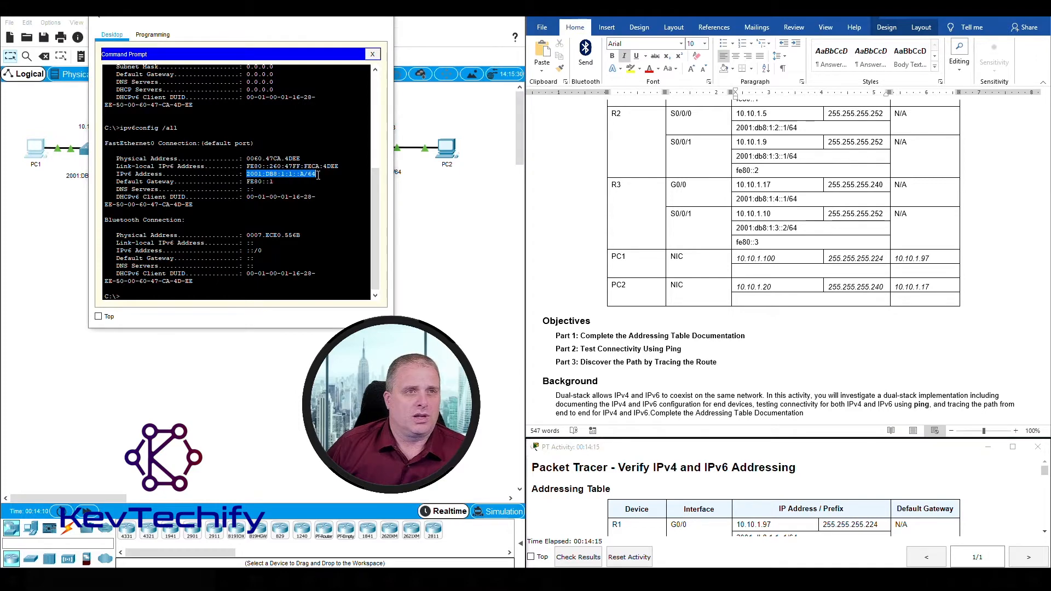
click(779, 271)
text(200)
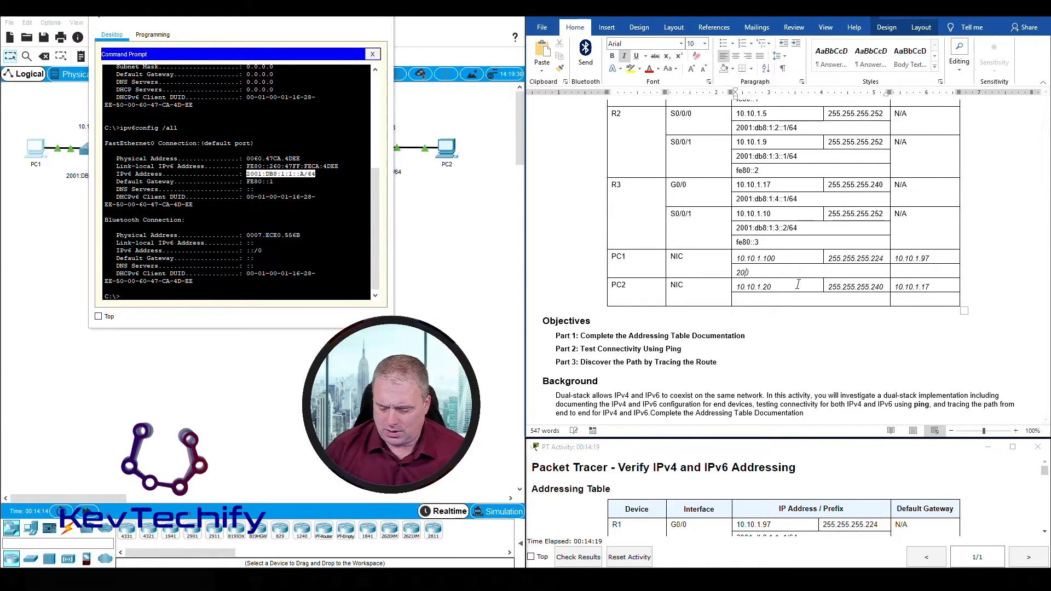
text(1:db)
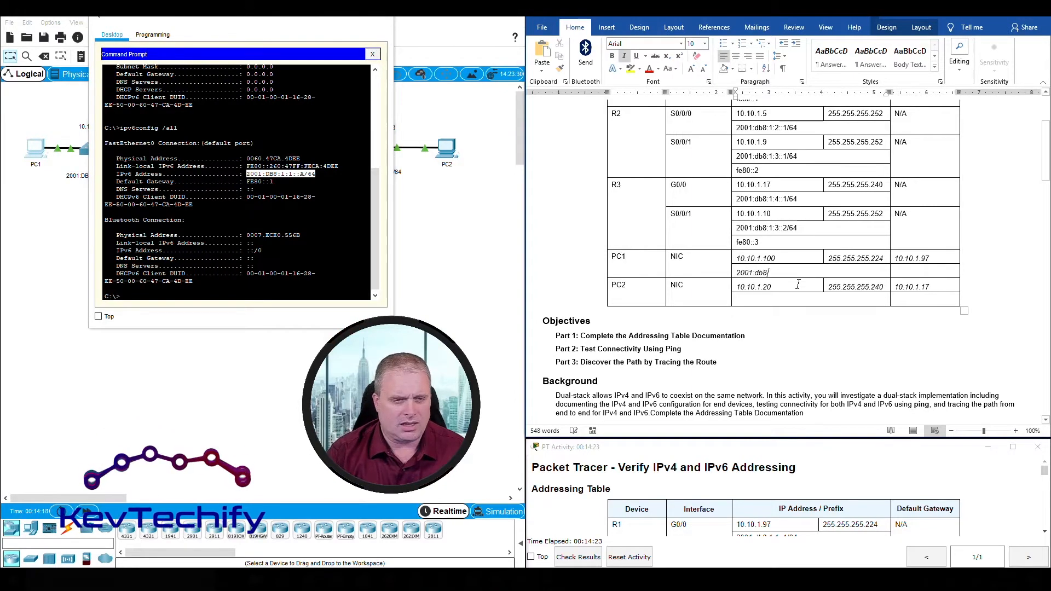
text(8)
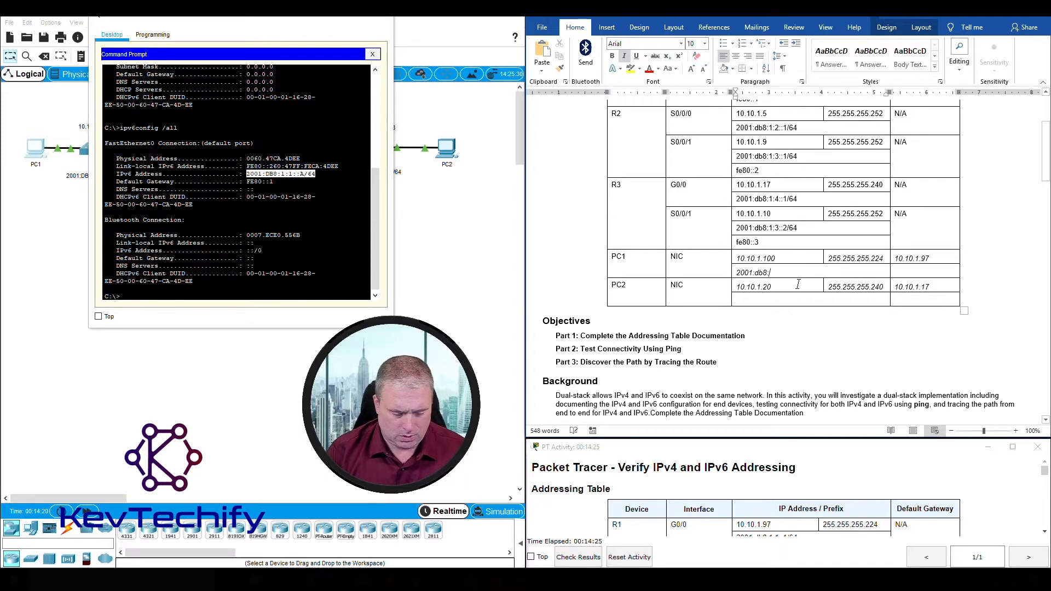
text(:1:1)
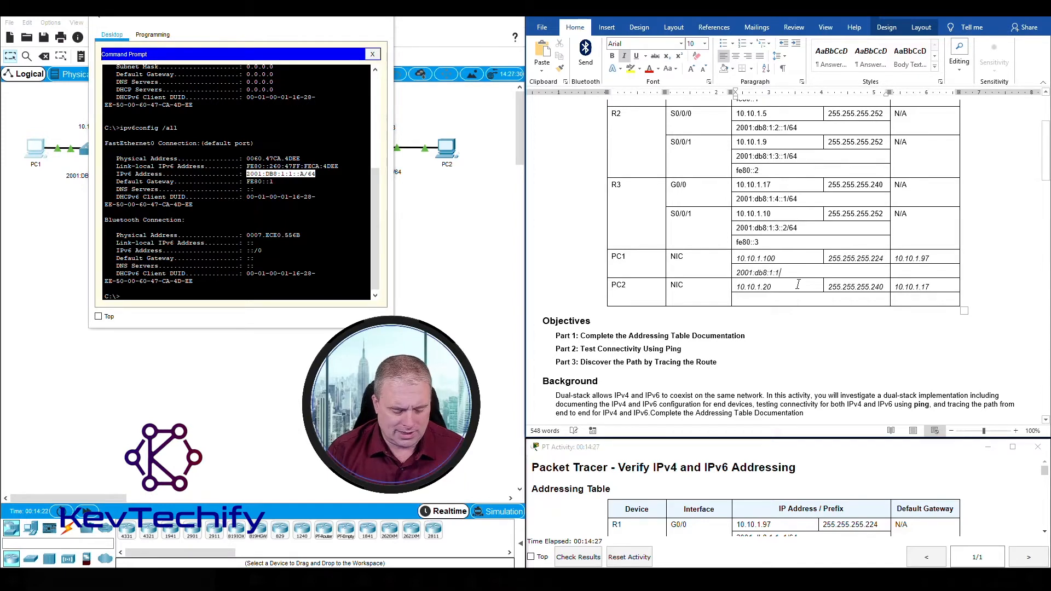
text(::A)
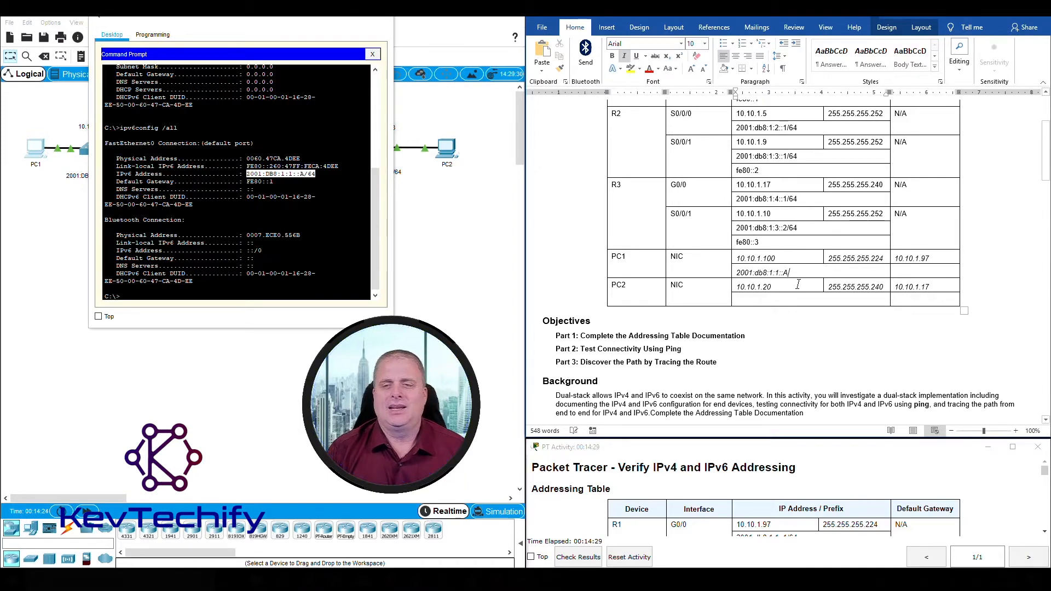
key(BackSpace)
text(a/6)
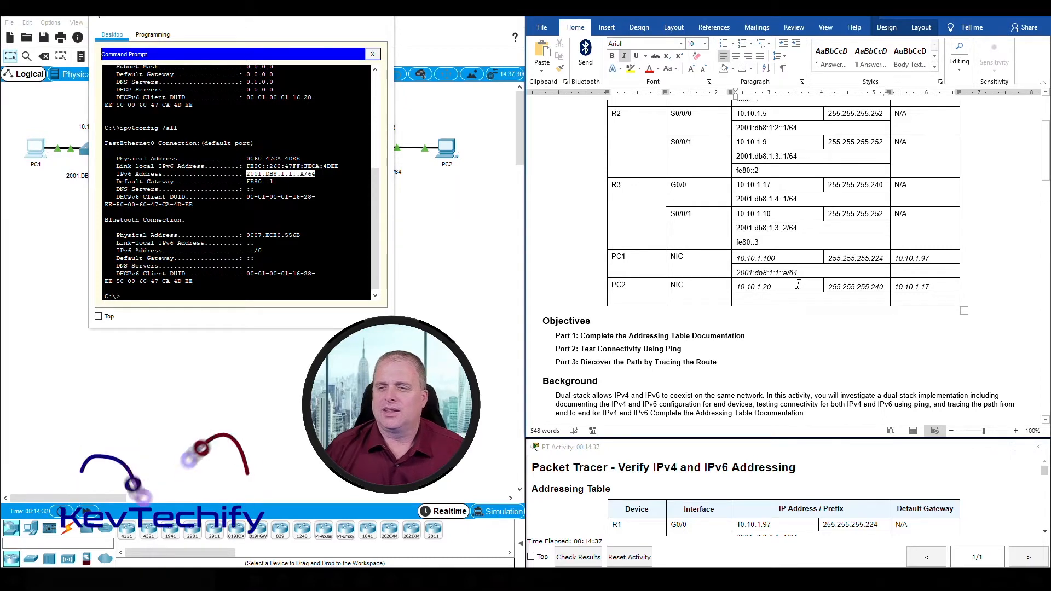
text(4)
Step: Enter Fe80::1 from the ipv6config output as PC1's IPv6 default gateway in the addressing table
key(Tab)
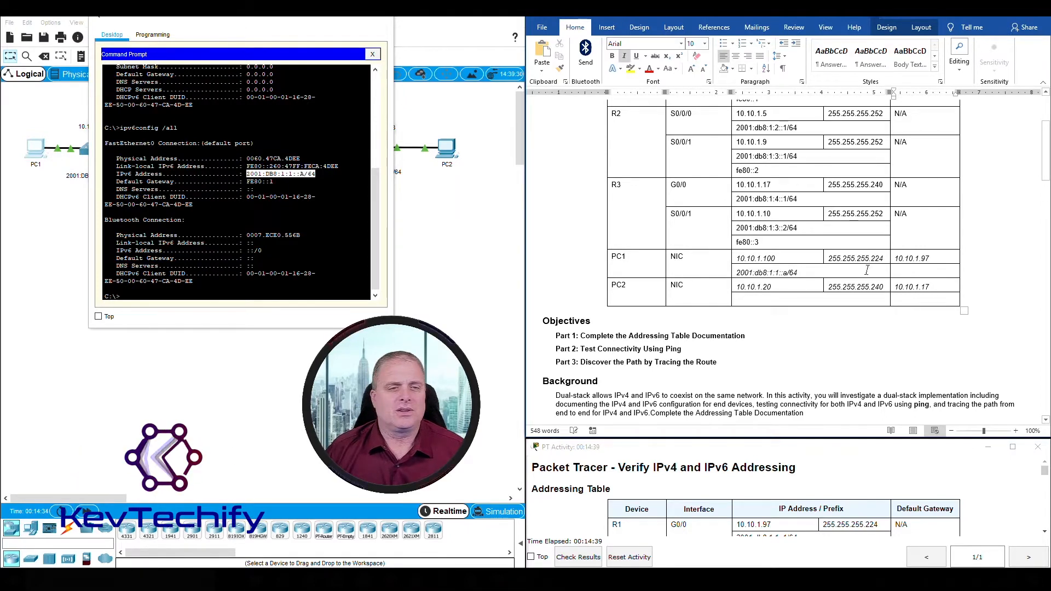
drag(117, 182, 276, 183)
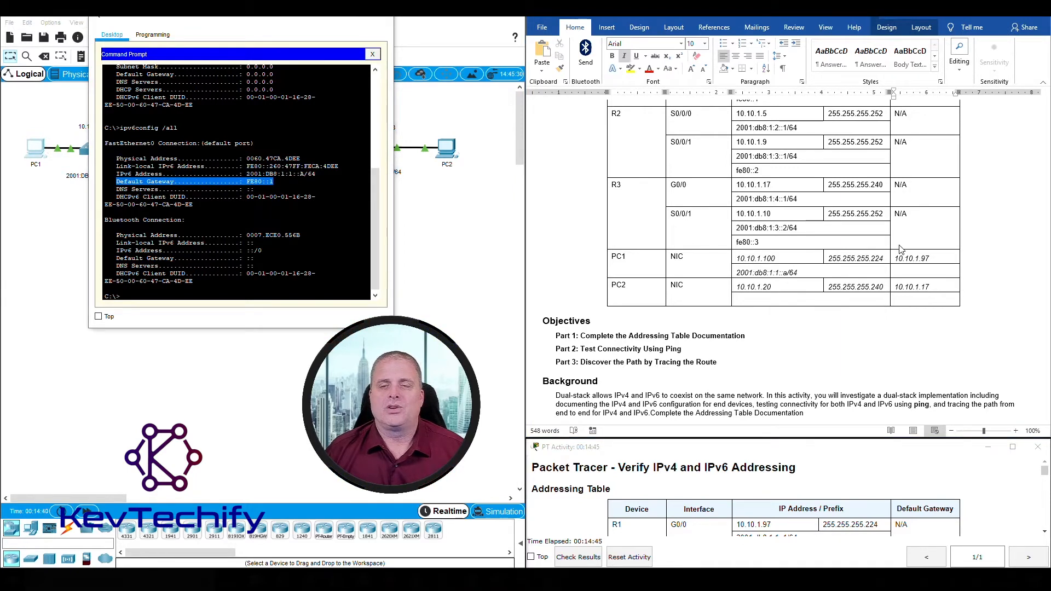
click(899, 272)
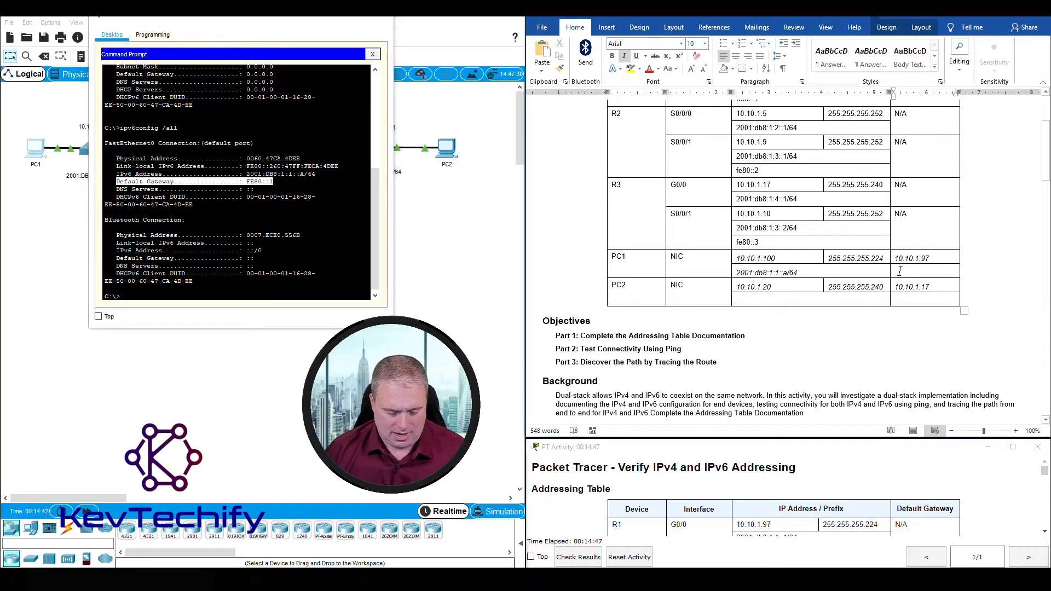
text(Fe80::)
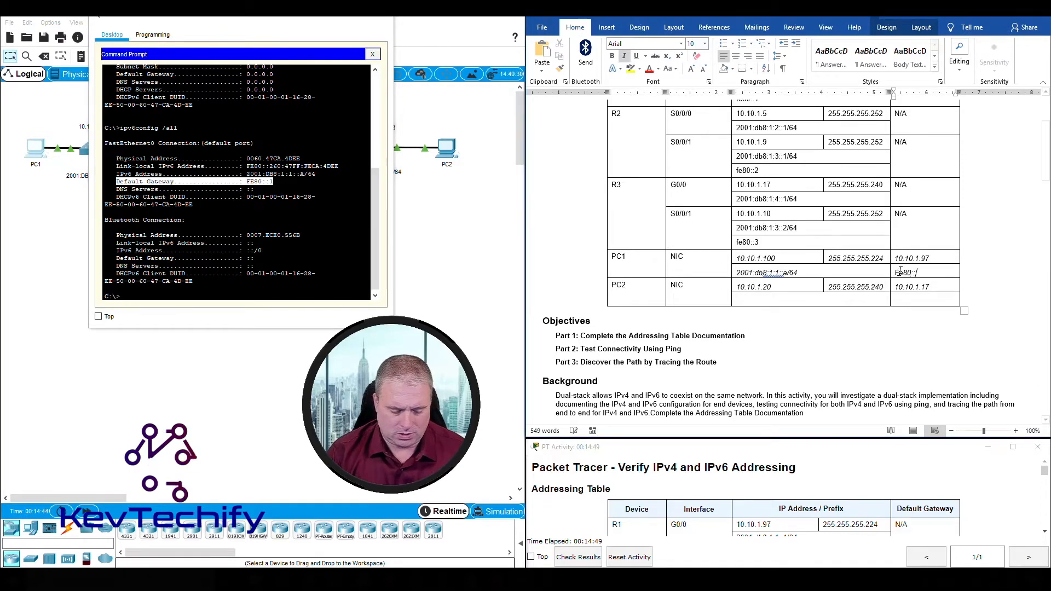
text(1)
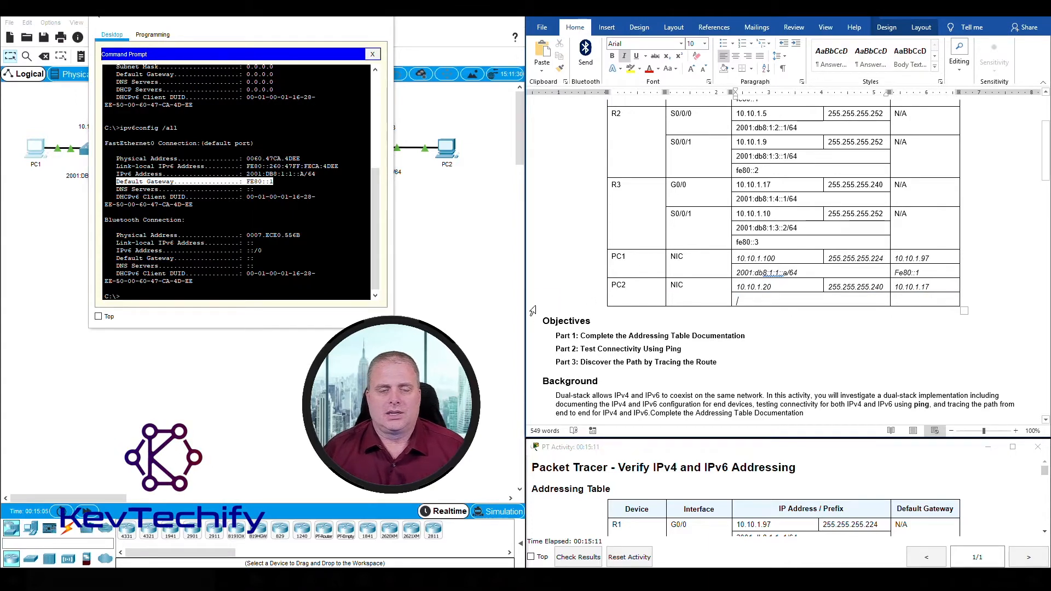
Step: Put away PC1's window and run ipv6config in PC2's Command Prompt after finishing its paged ipconfig output
click(382, 20)
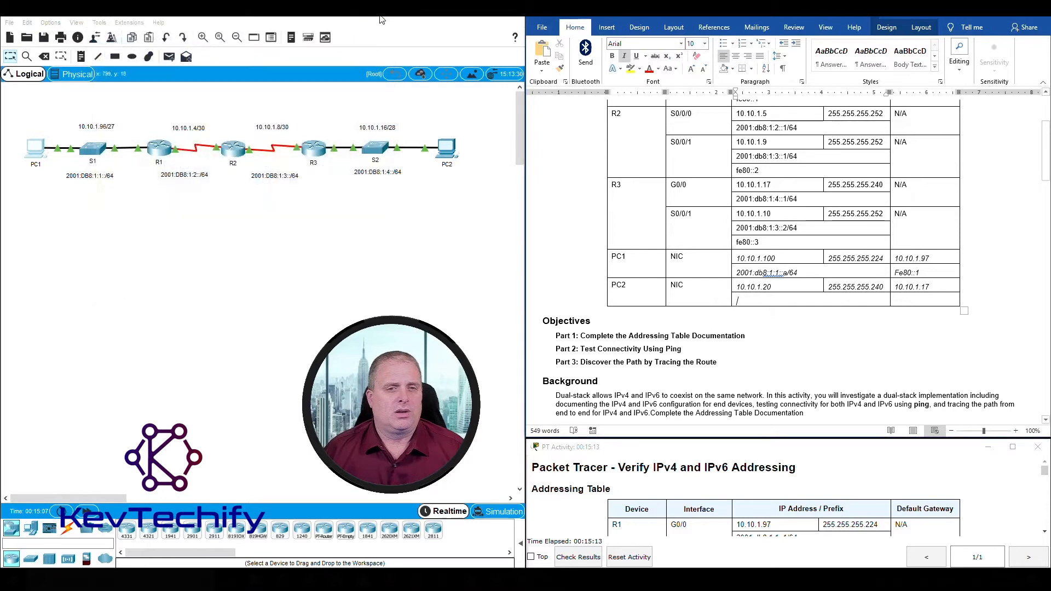
click(448, 147)
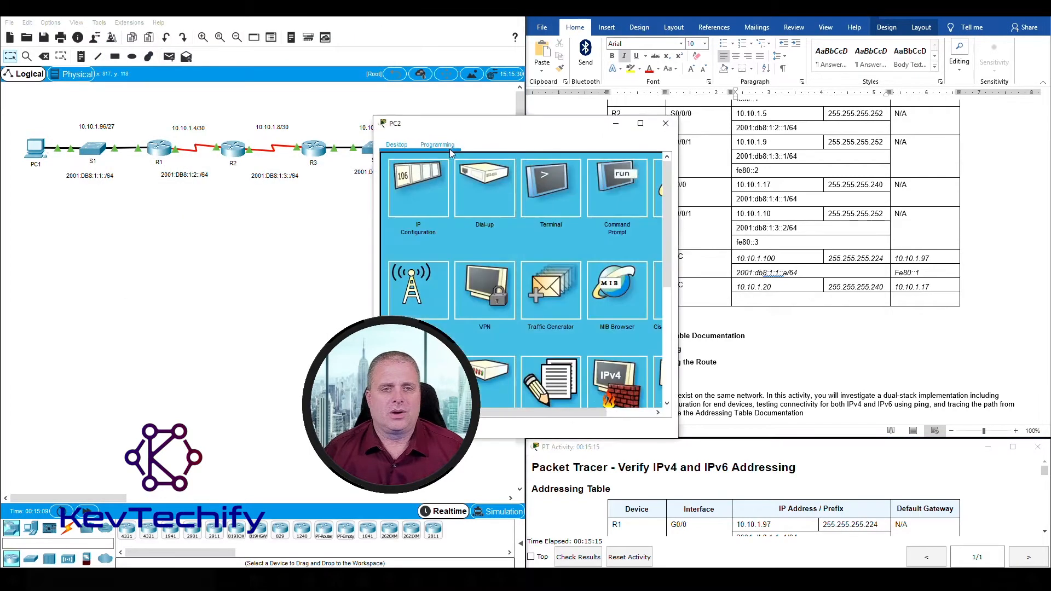
drag(481, 129, 183, 44)
click(304, 103)
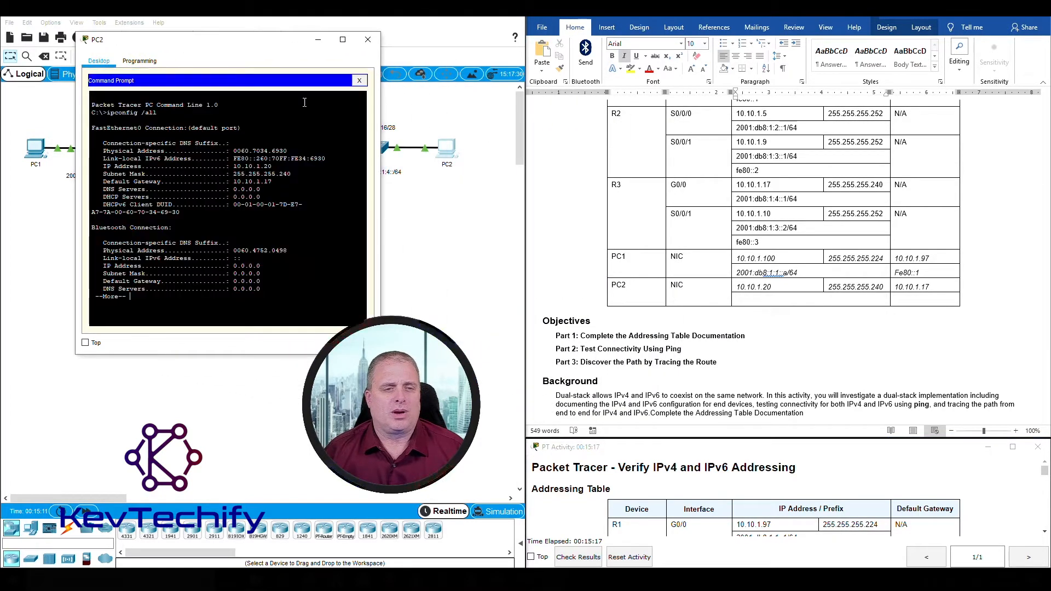
key(space)
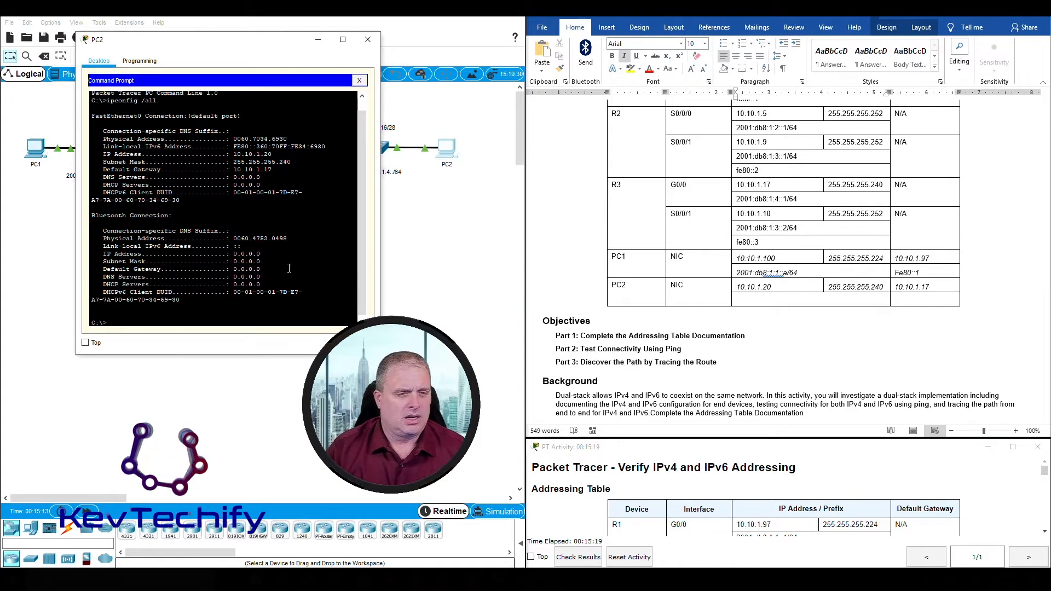
text(ipv6)
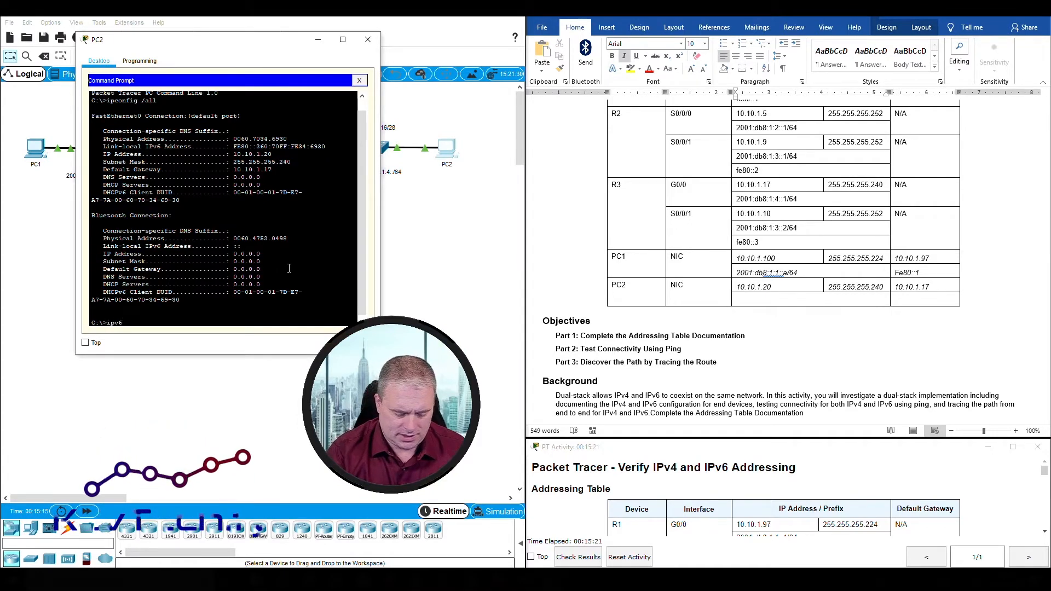
text(config)
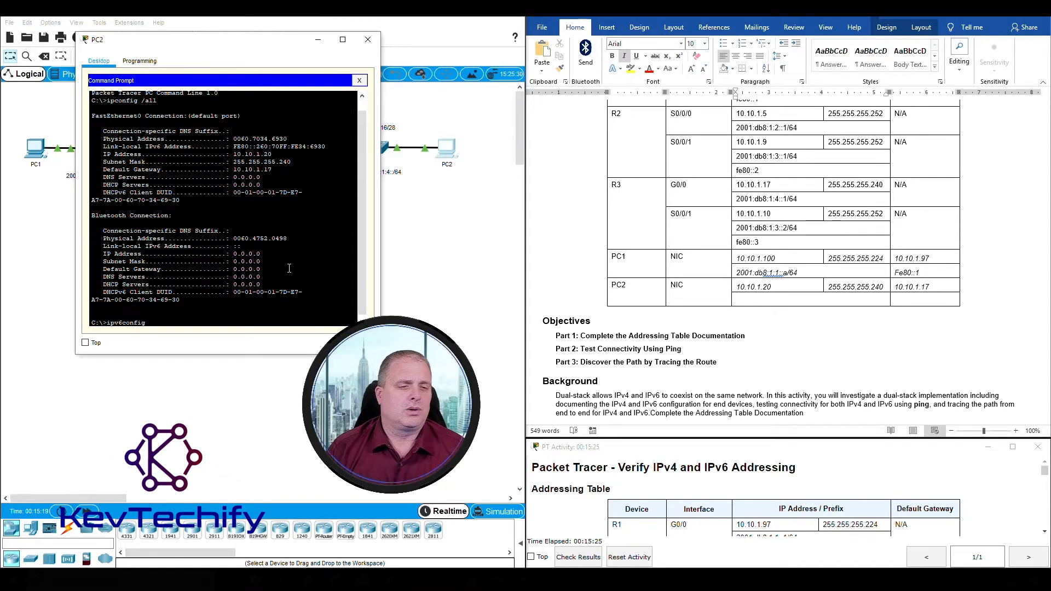
key(Return)
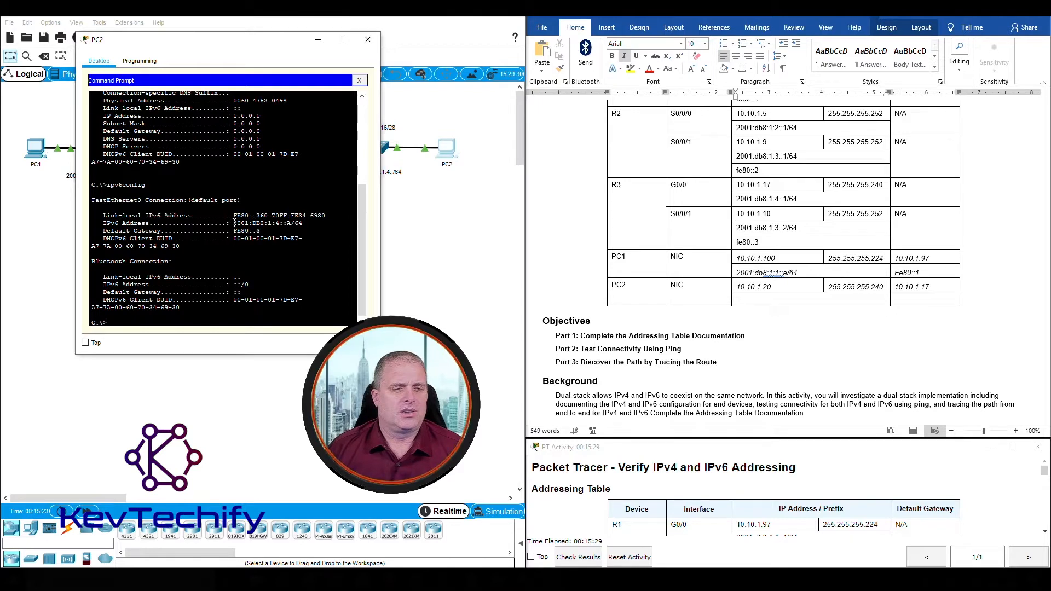
Step: Enter 2001:db8:1:4::a/64 from the ipv6config output as PC2's IPv6 address in the addressing table
drag(234, 223, 281, 225)
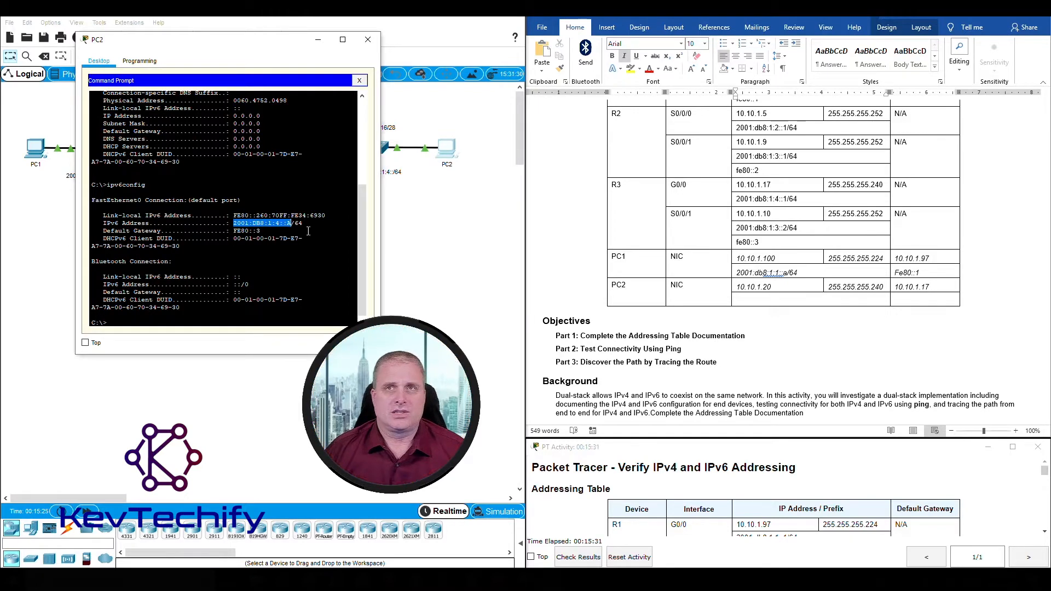
click(747, 300)
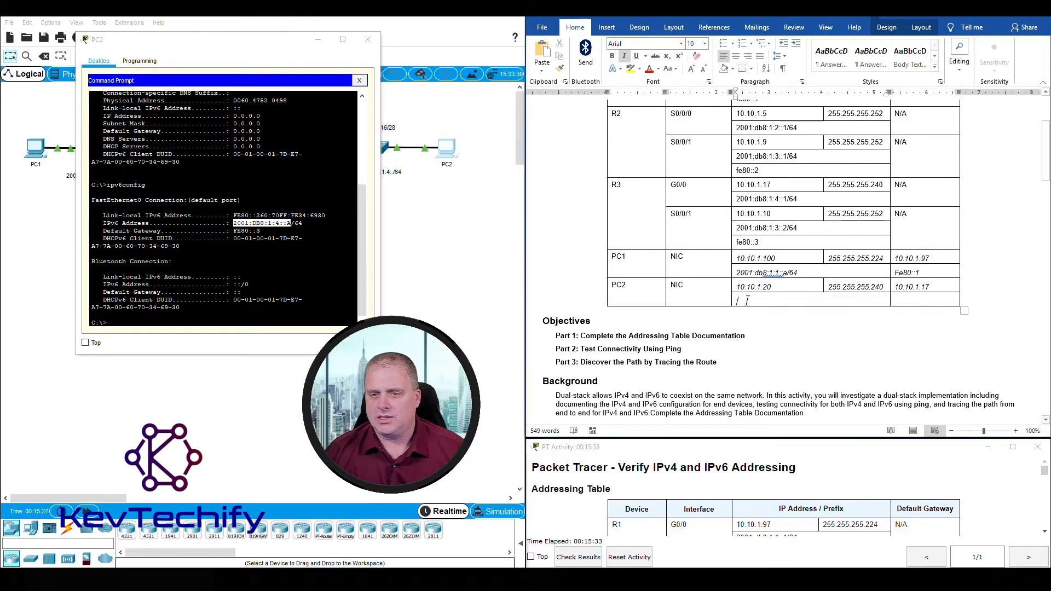
text(2001:)
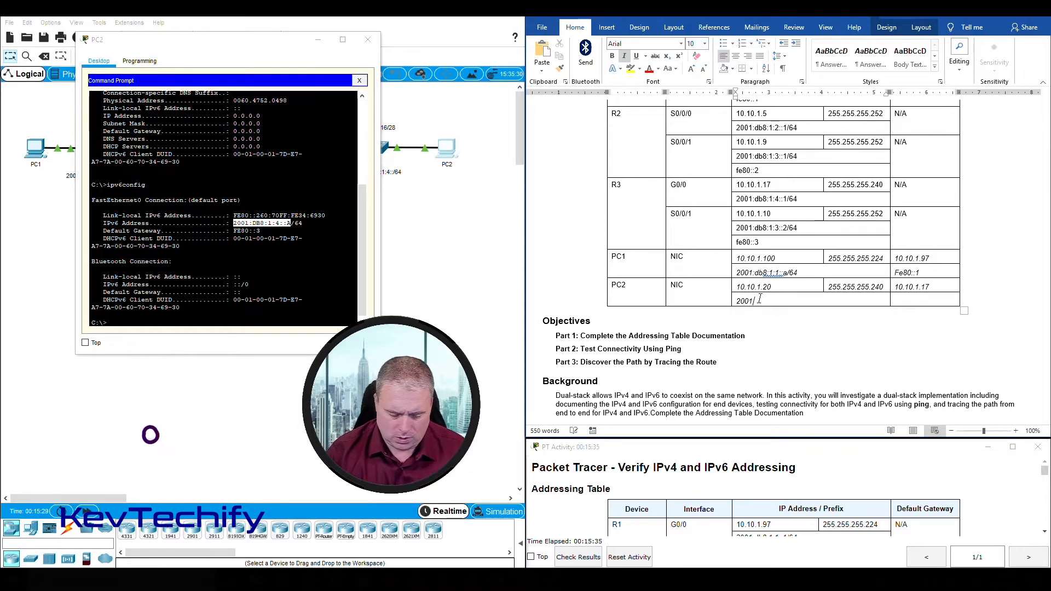
text(db8)
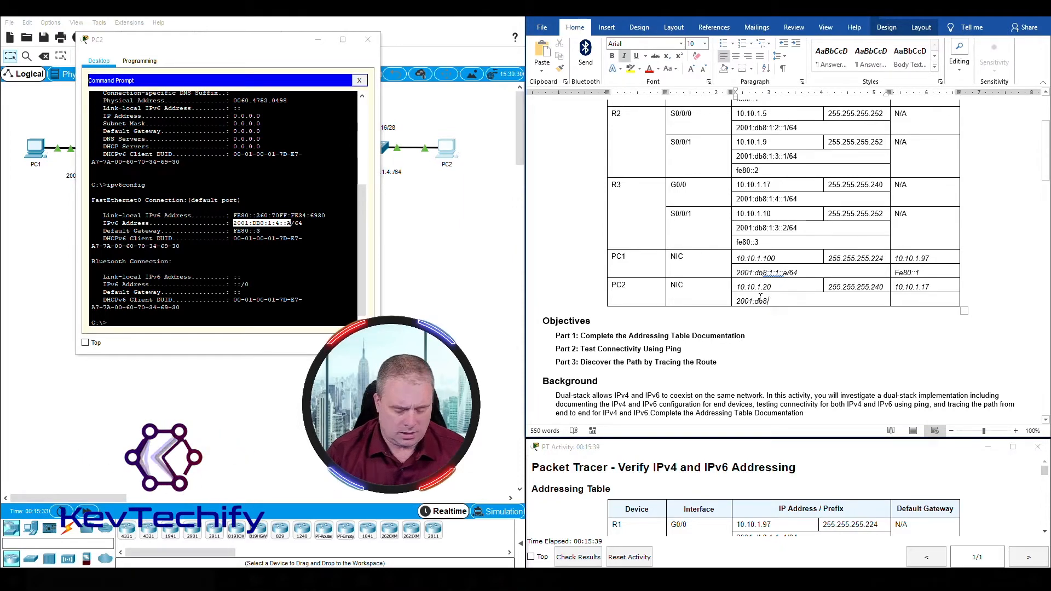
text(:1:4)
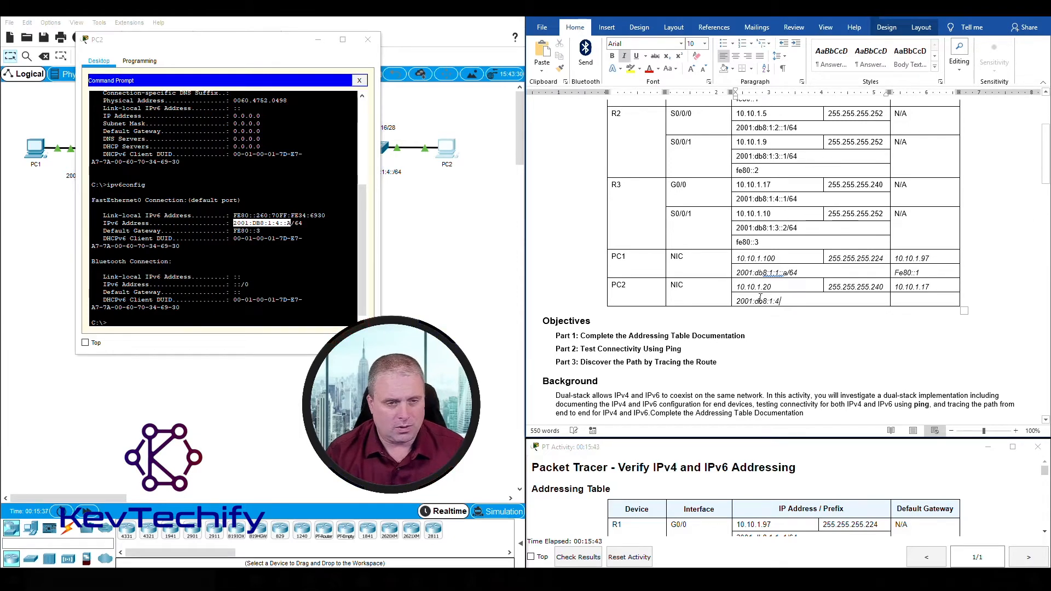
text(::)
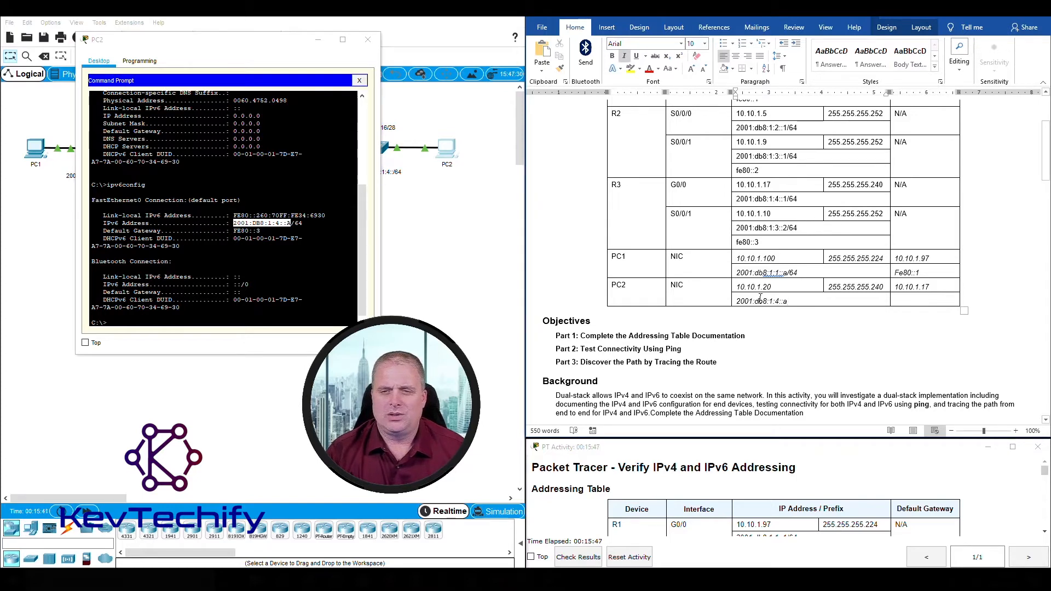
text(a/64)
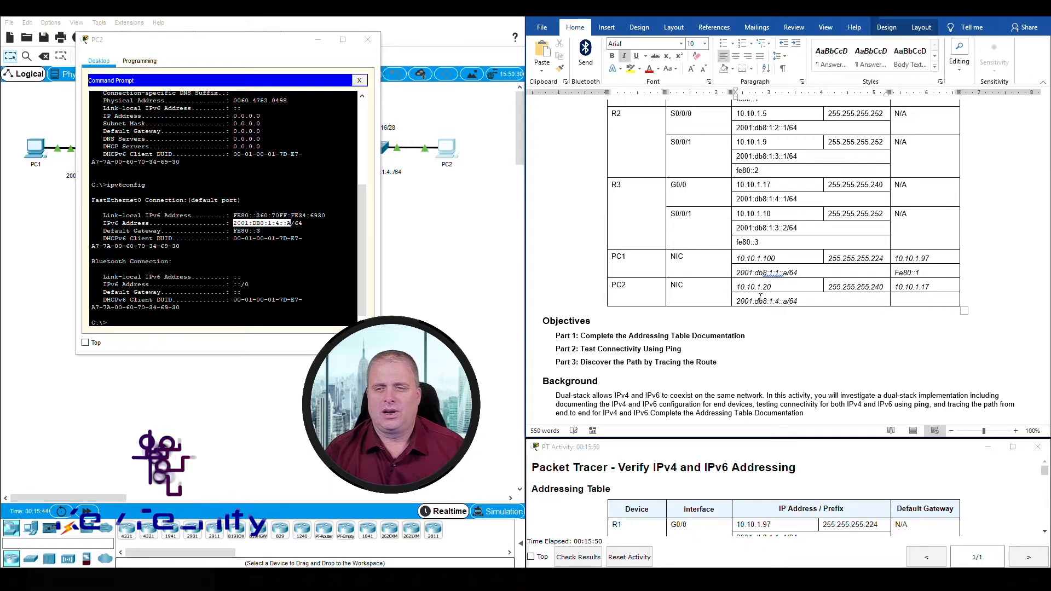
Step: Enter Fe80::3 from the ipv6config output as PC2's IPv6 default gateway in the addressing table
key(Tab)
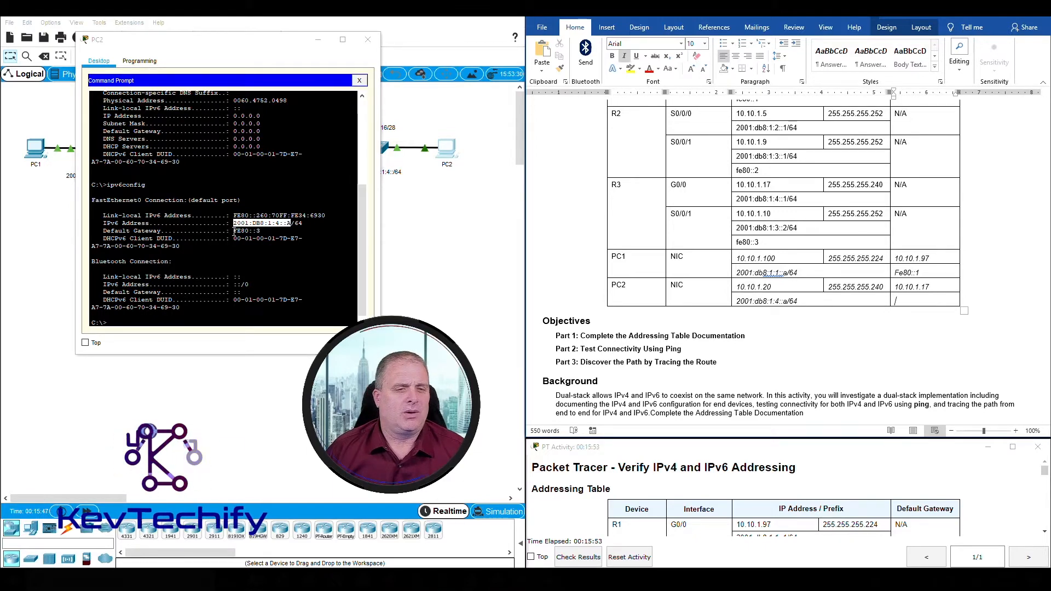
drag(234, 231, 262, 231)
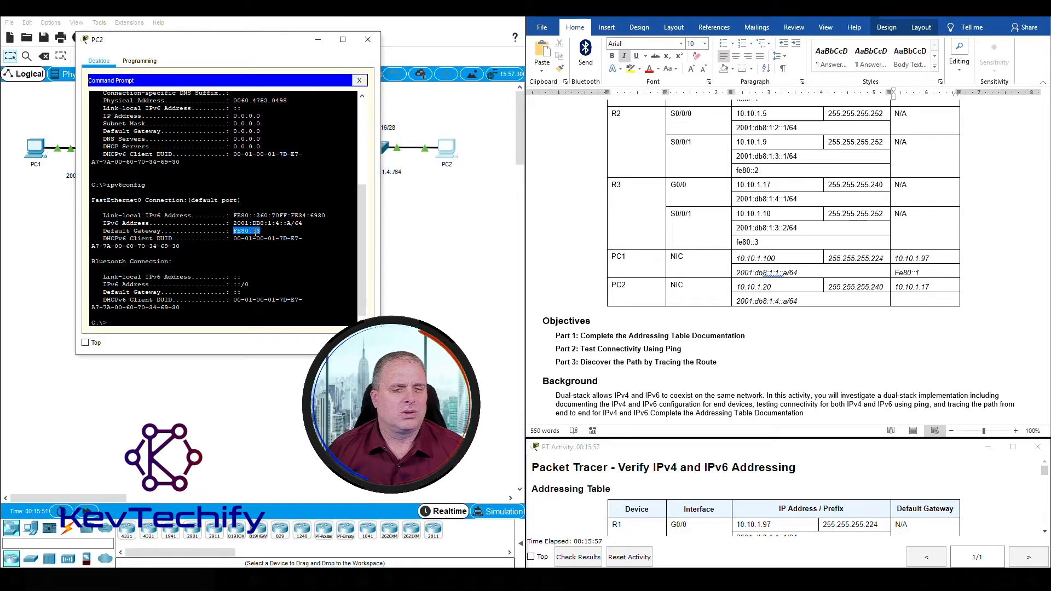
click(916, 299)
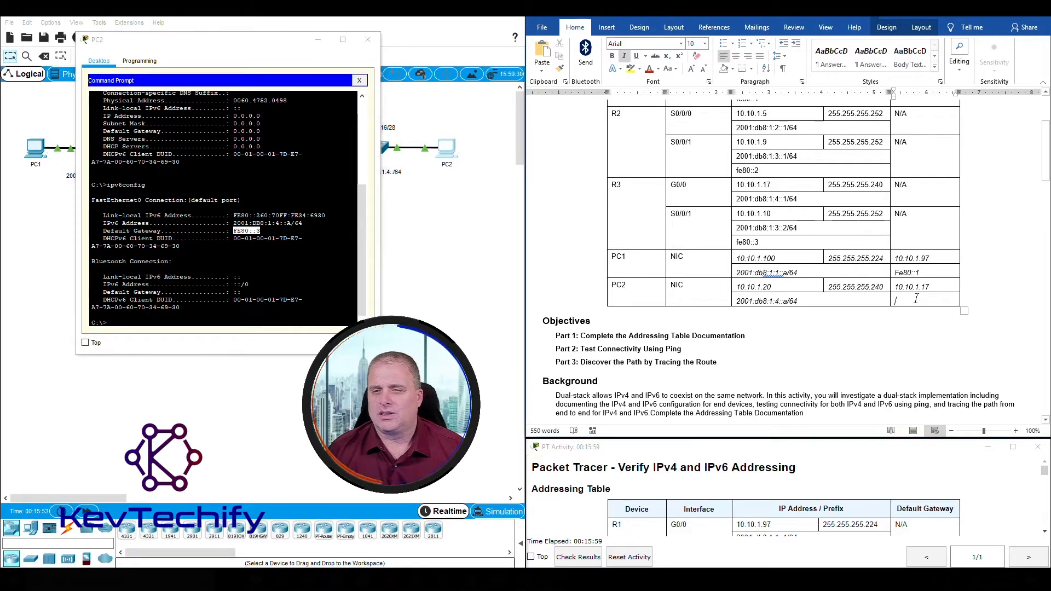
text(Fe80)
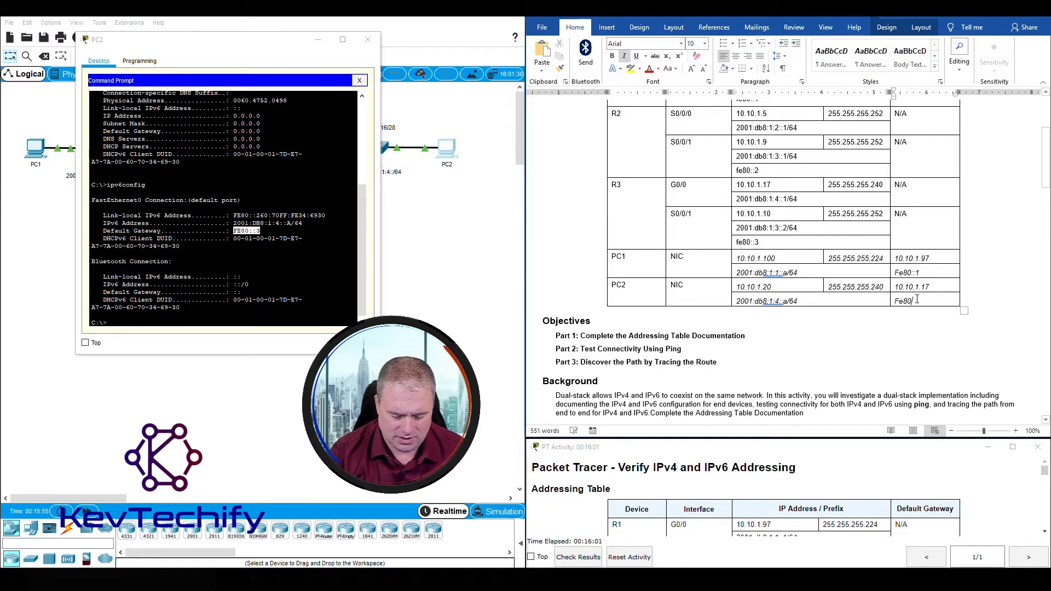
text(::3)
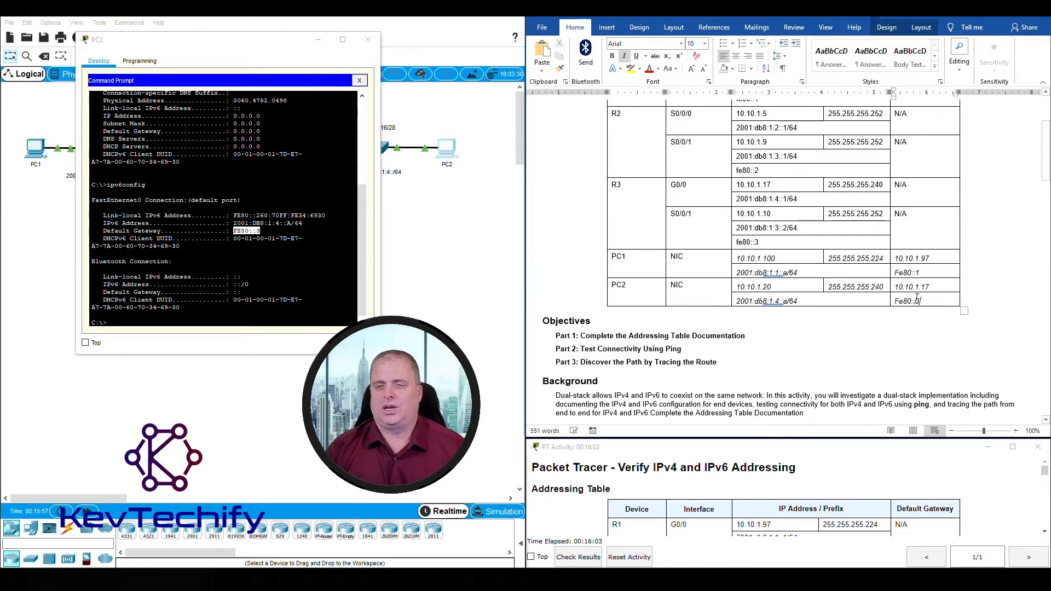
Step: Review the completed addressing table and the Part 1 instructions, and read the Part 2 ping connectivity tasks
scroll(772, 242, down, 2)
scroll(773, 329, up, 5)
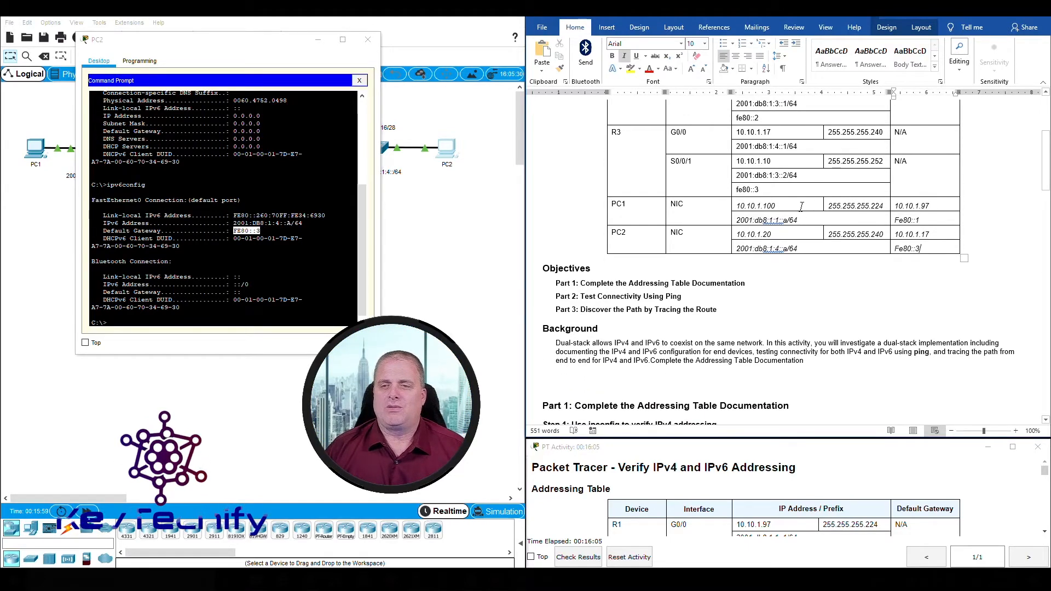
scroll(785, 298, down, 10)
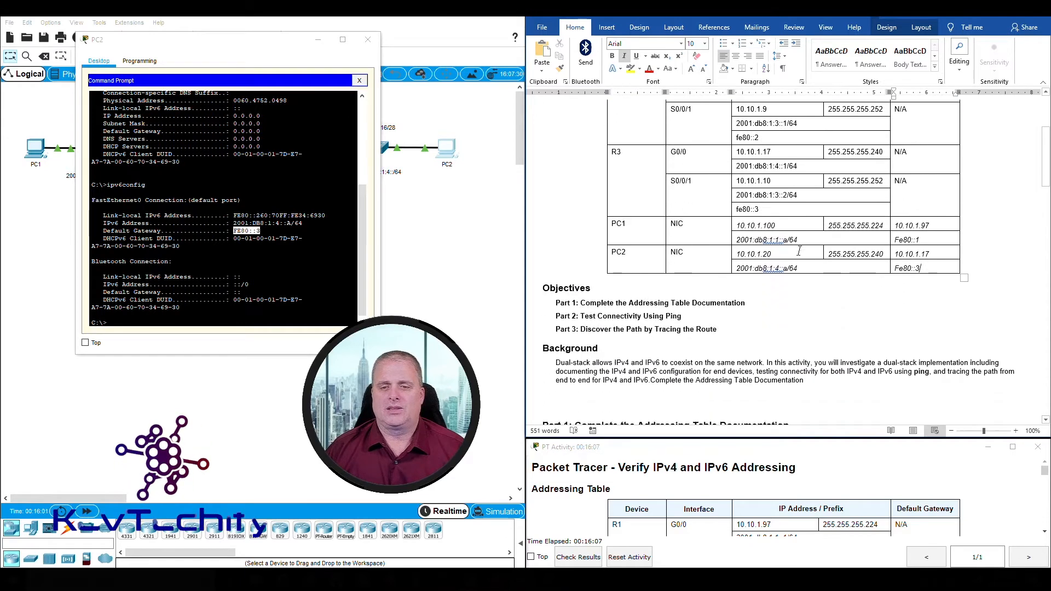
scroll(785, 297, down, 3)
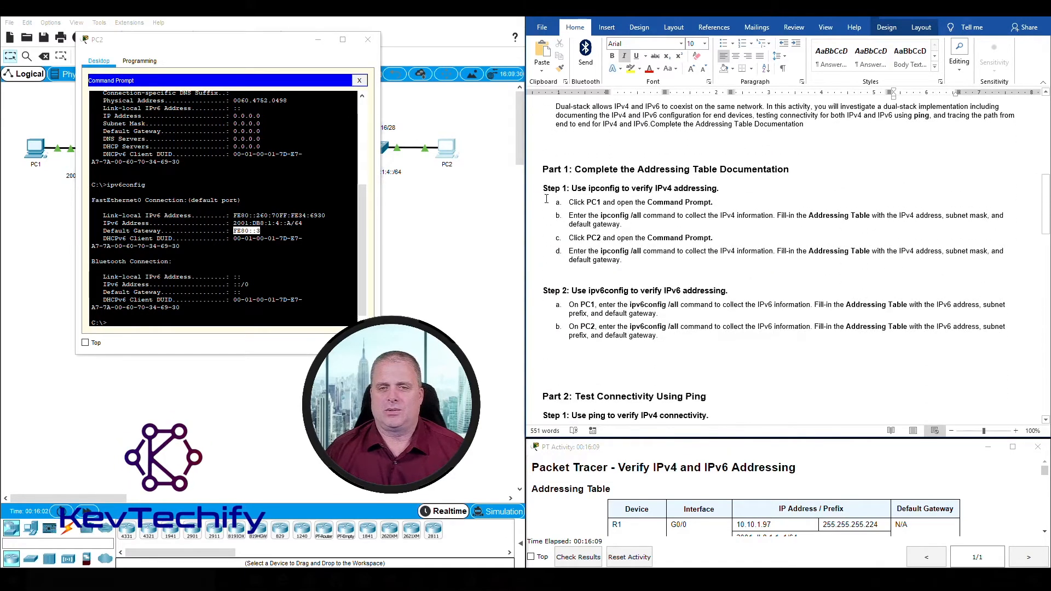
click(545, 169)
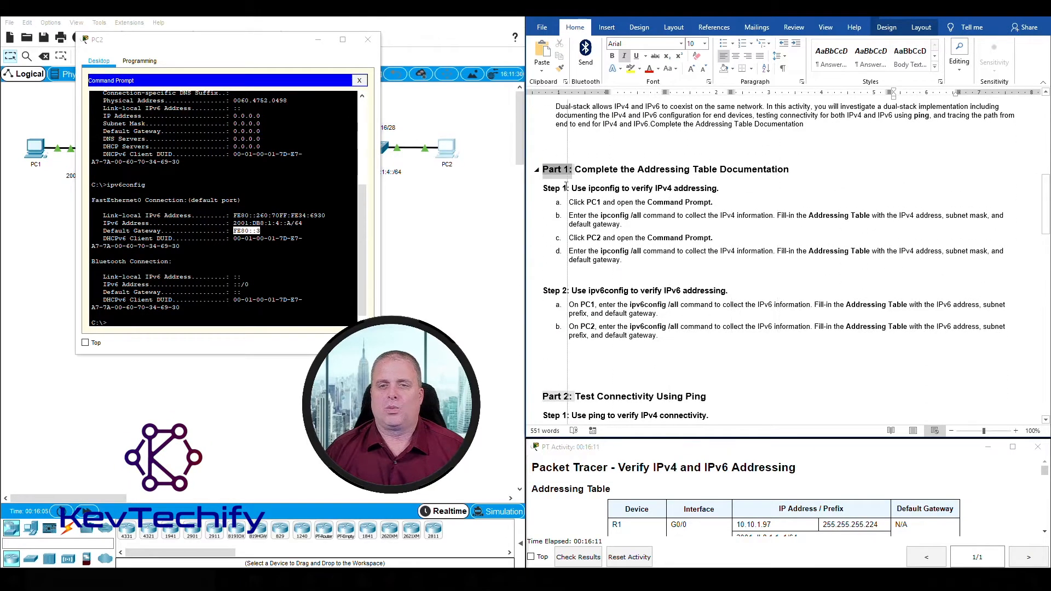
click(668, 181)
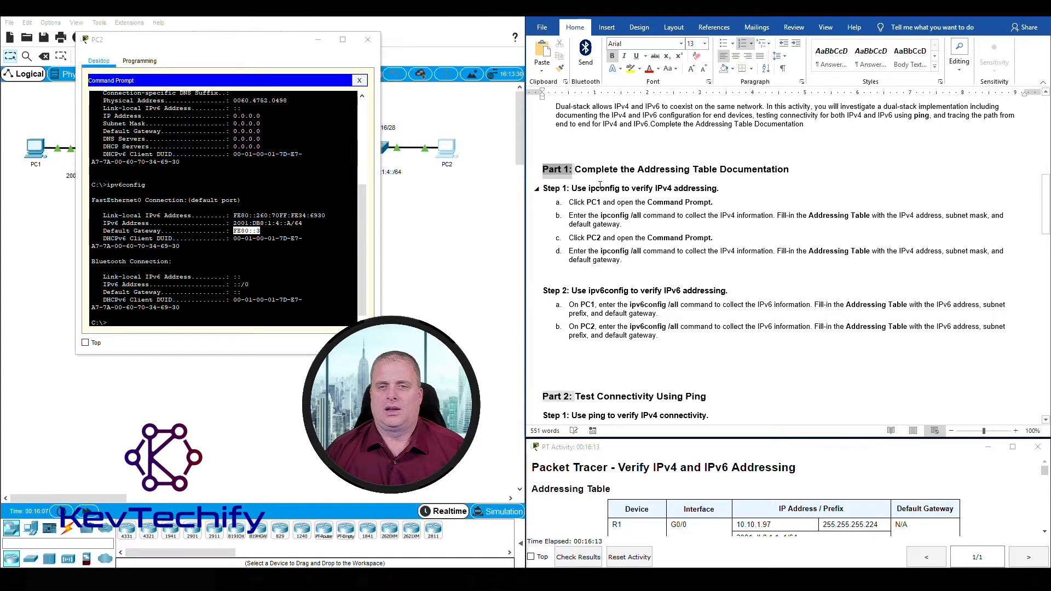
scroll(600, 185, down, 12)
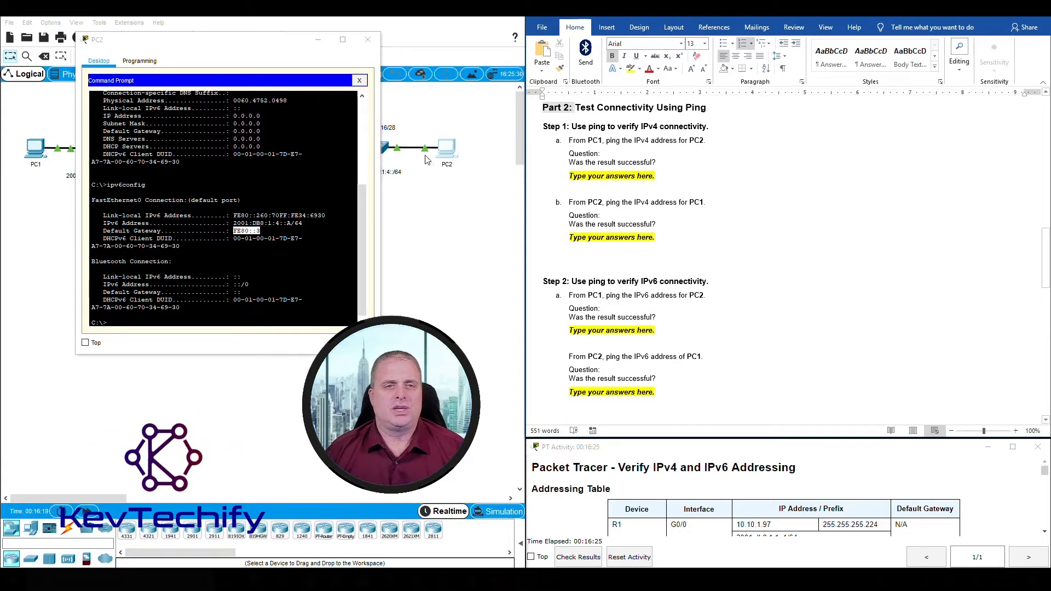
Step: Close PC2's window and bring up a fresh prompt in PC1's Command Prompt, with its window moved clear of the lab document
click(368, 39)
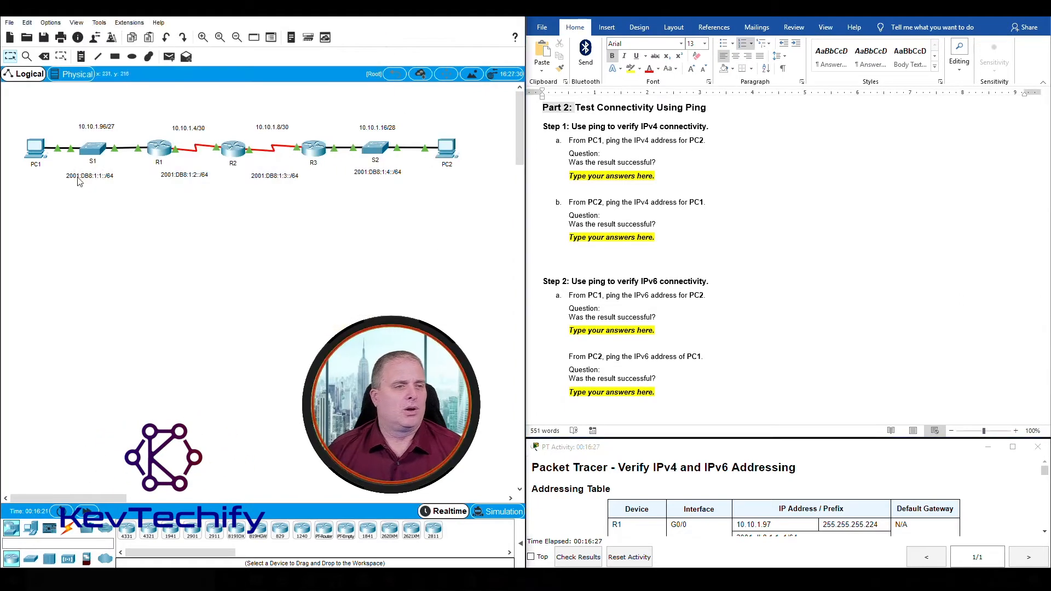
click(34, 152)
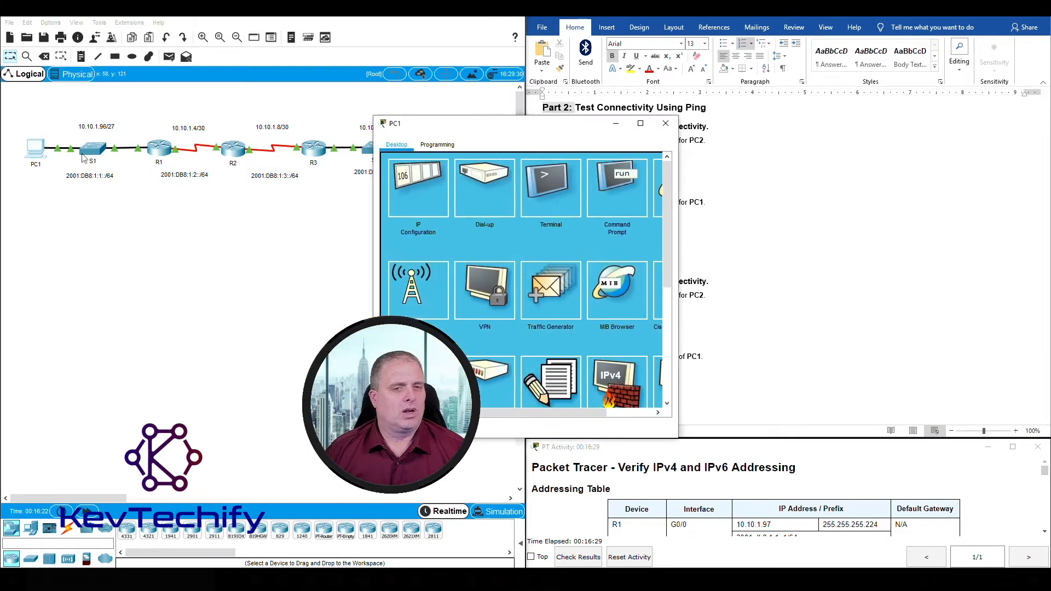
drag(474, 130, 125, 58)
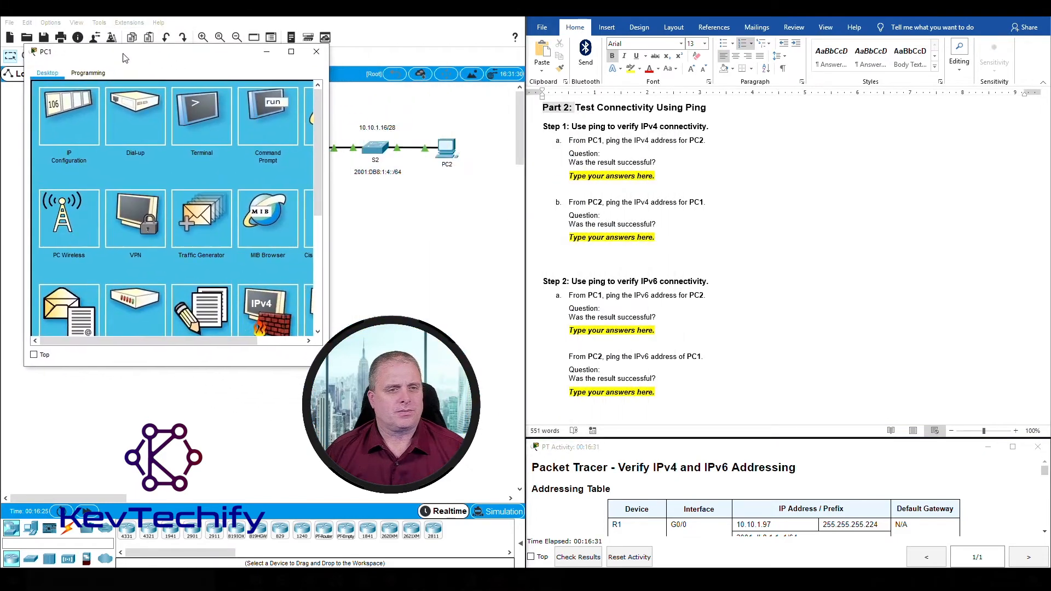
click(264, 113)
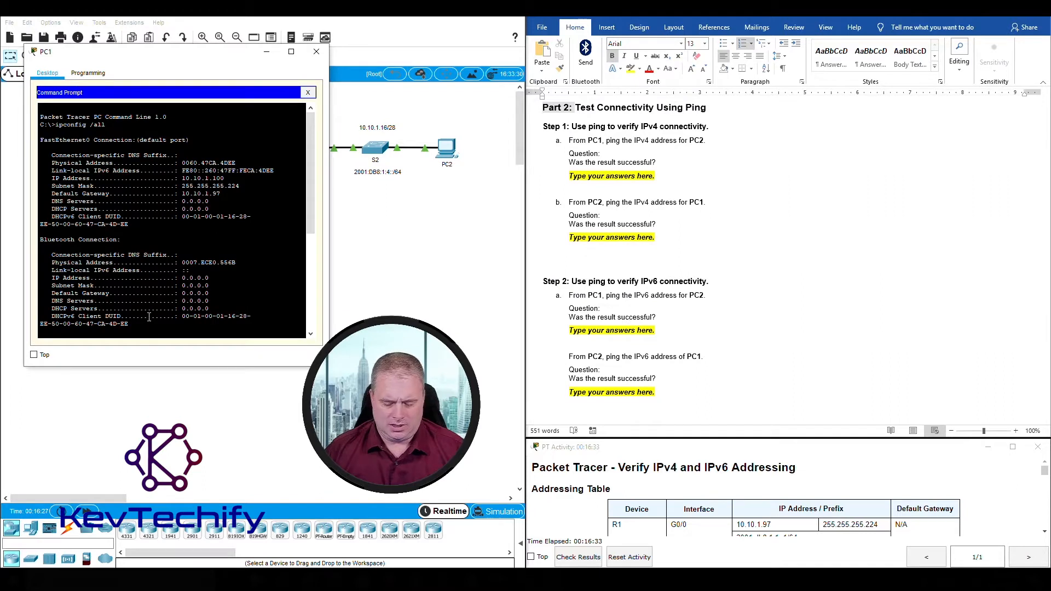
key(Return)
Step: Ping PC2's IPv4 address 10.10.1.20 from the addressing table in PC1's Command Prompt, and run the same ping a second time
text(ping)
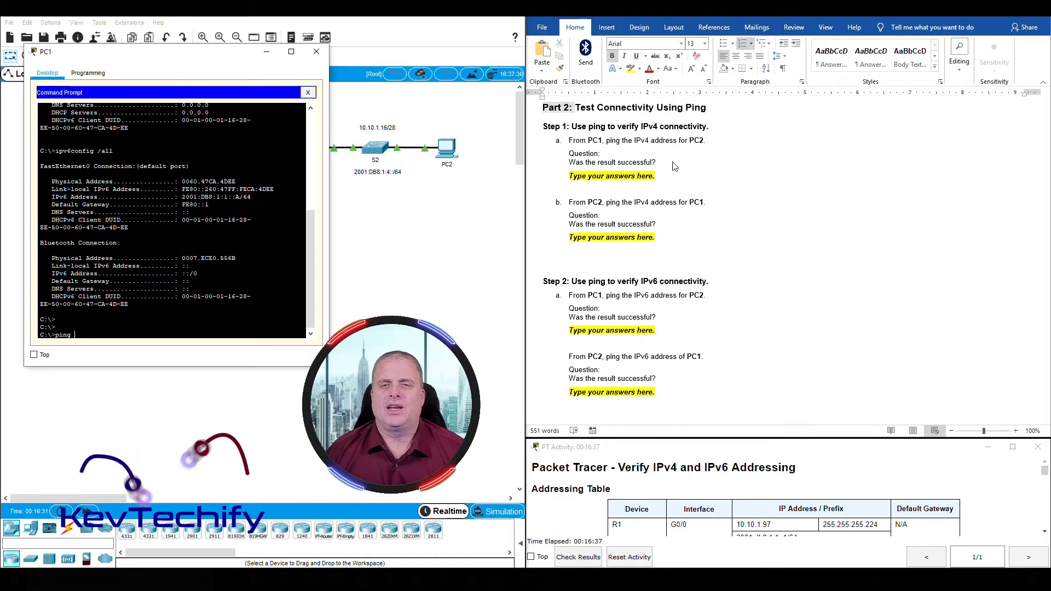
scroll(741, 170, up, 10)
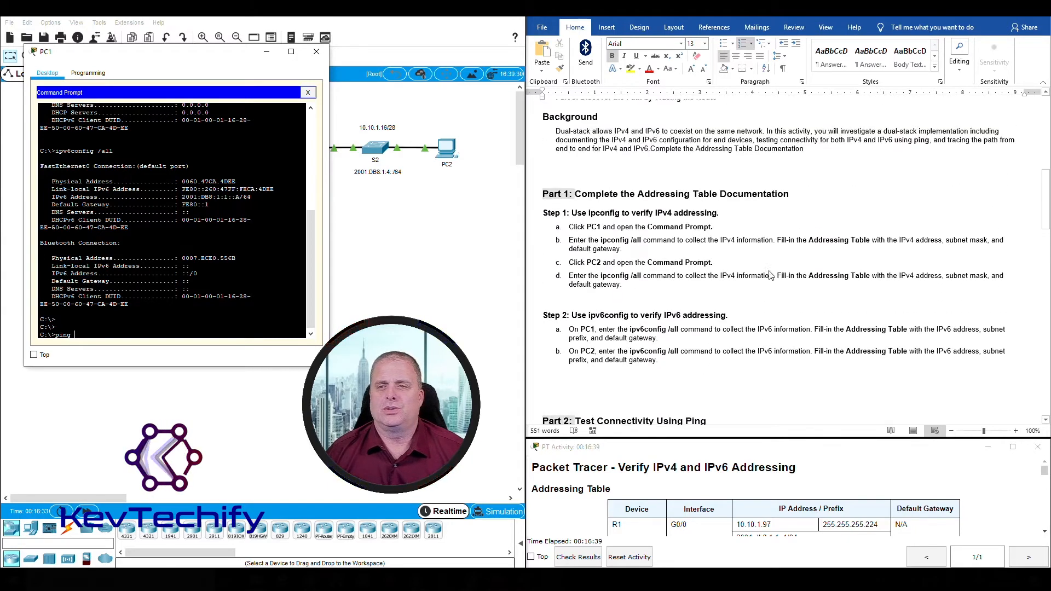
scroll(771, 280, up, 6)
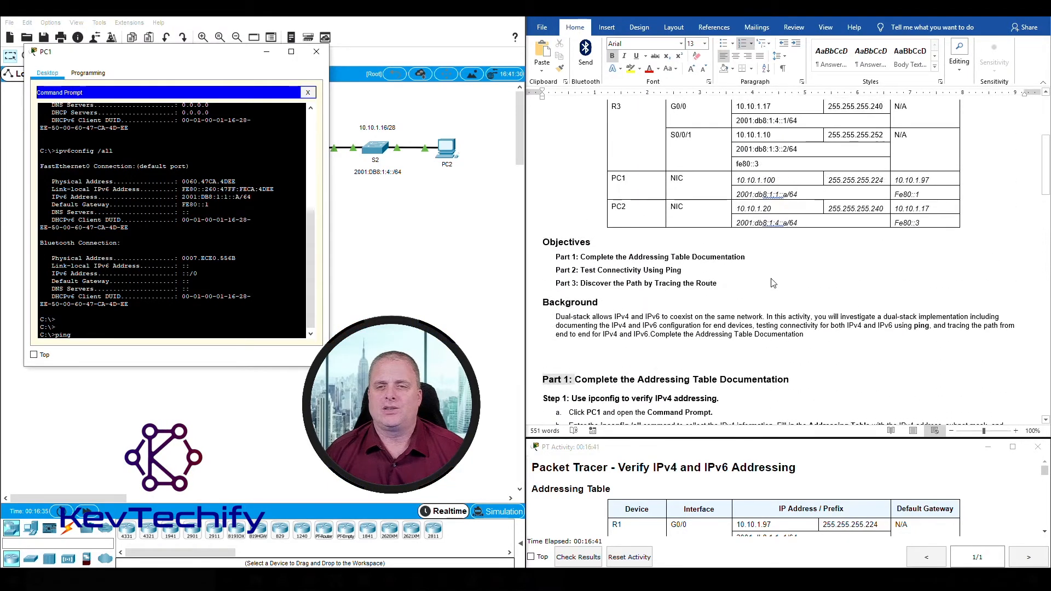
click(738, 208)
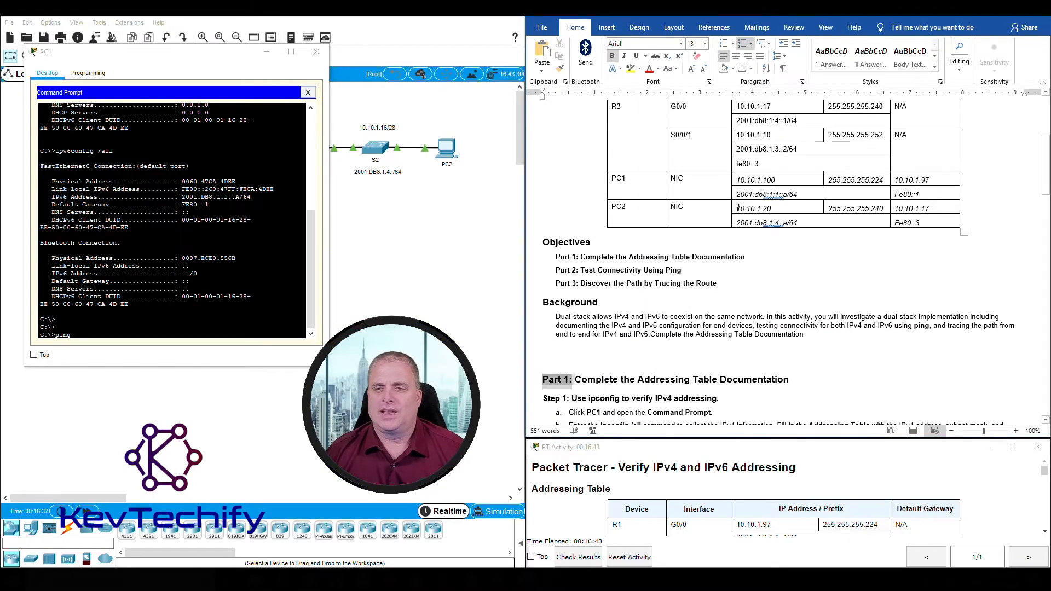
drag(737, 208, 773, 209)
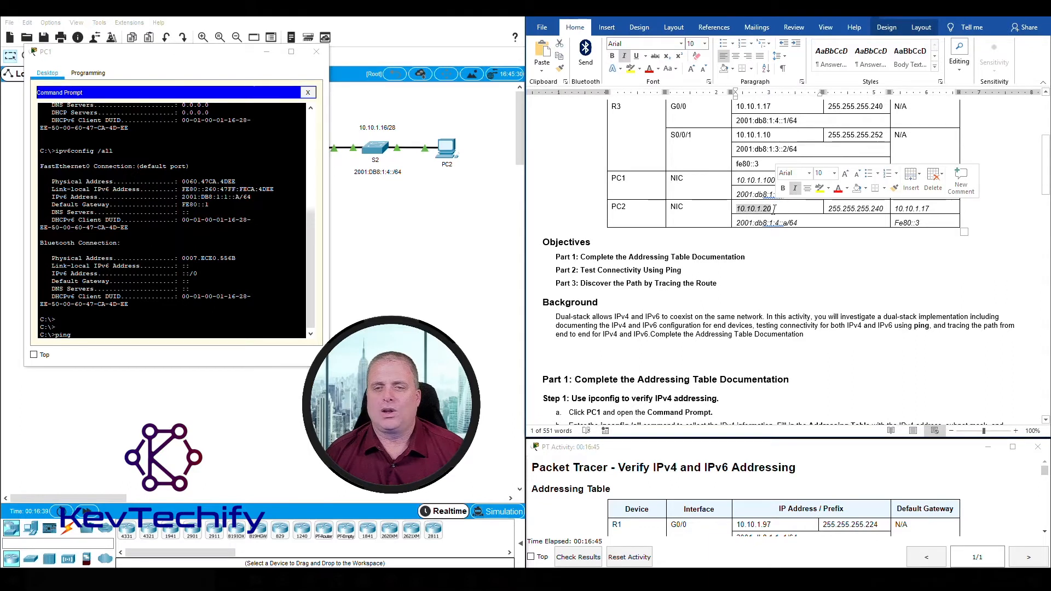
click(124, 333)
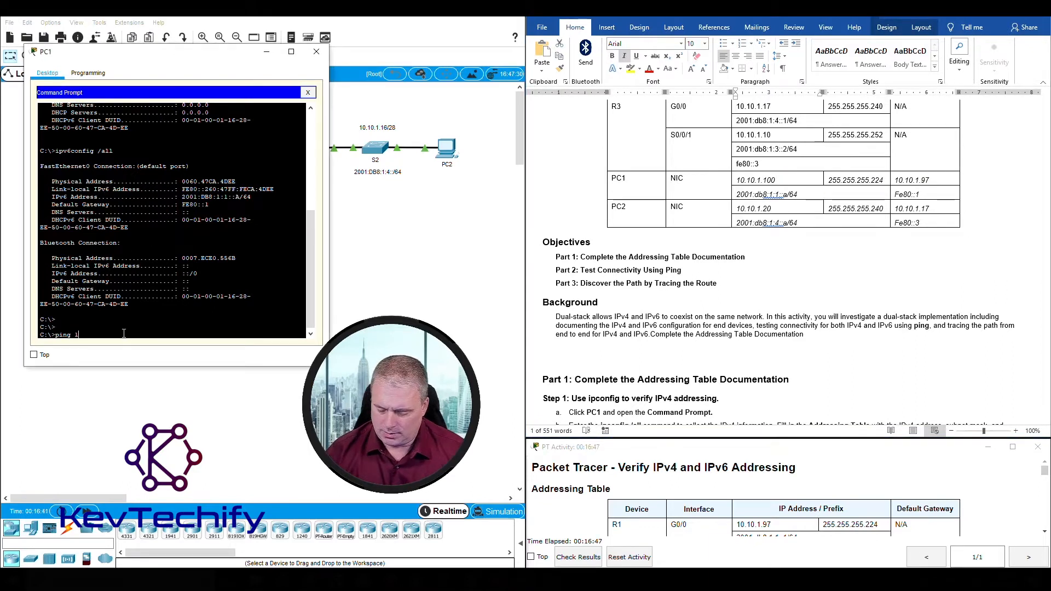
text(10.10.1.20)
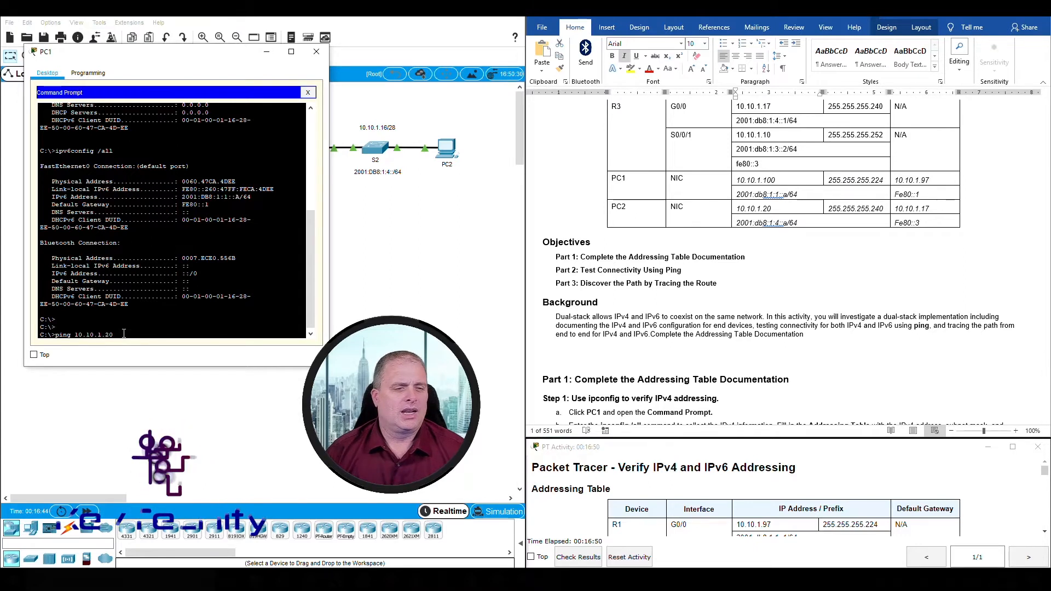
key(Return)
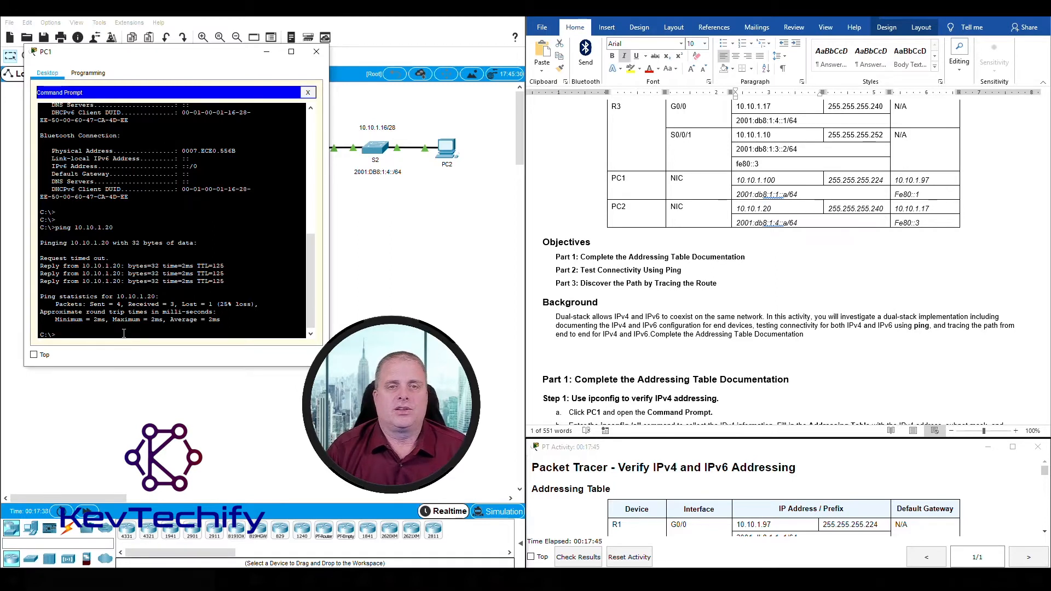
key(Return)
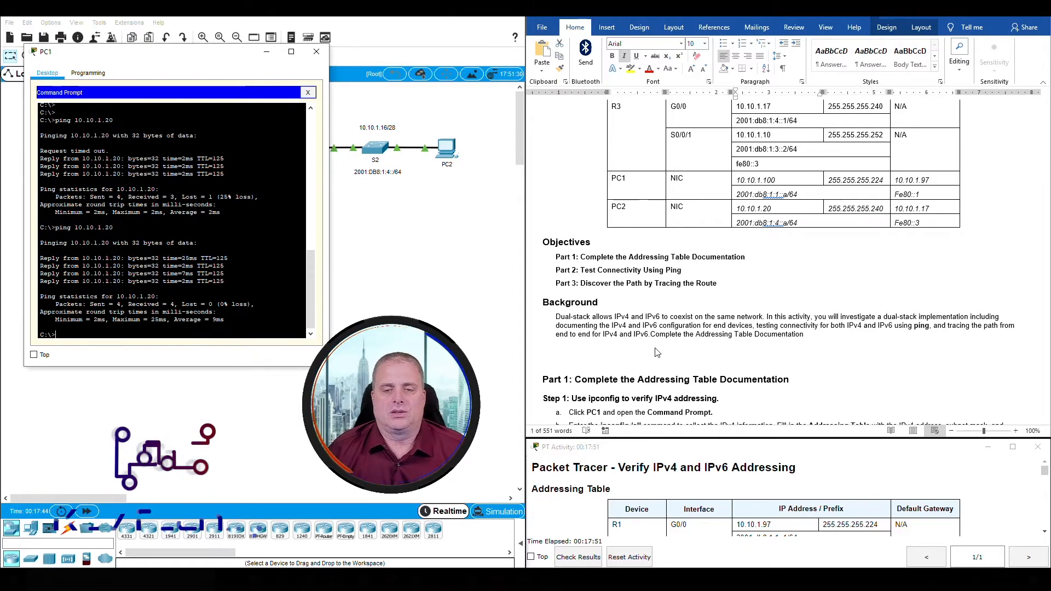
Step: Answer Yes below the Part 2 Step 1a question about whether the ping from PC1 to PC2 was successful
scroll(657, 352, down, 10)
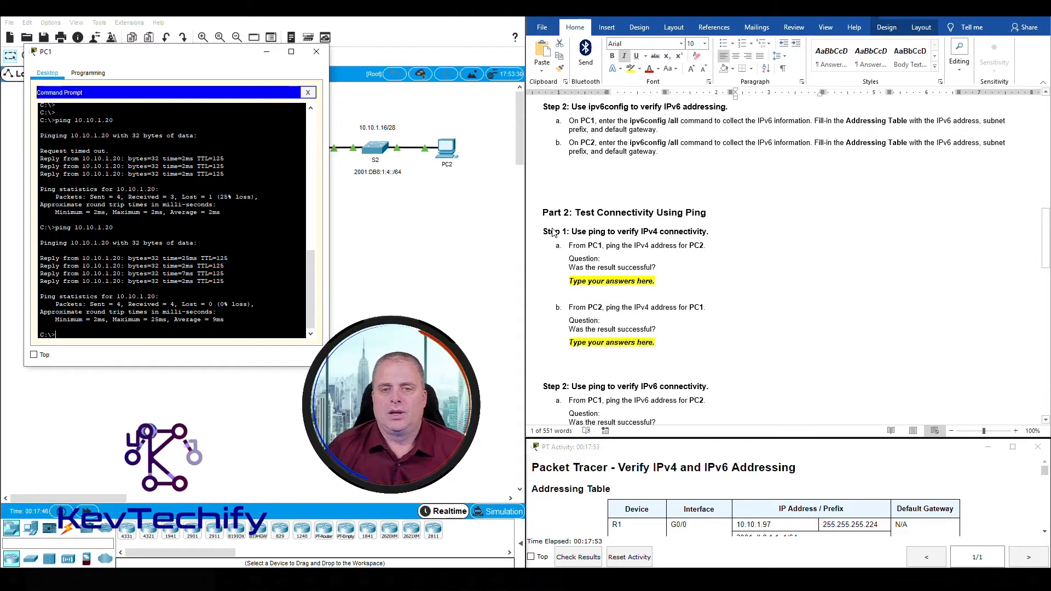
click(595, 296)
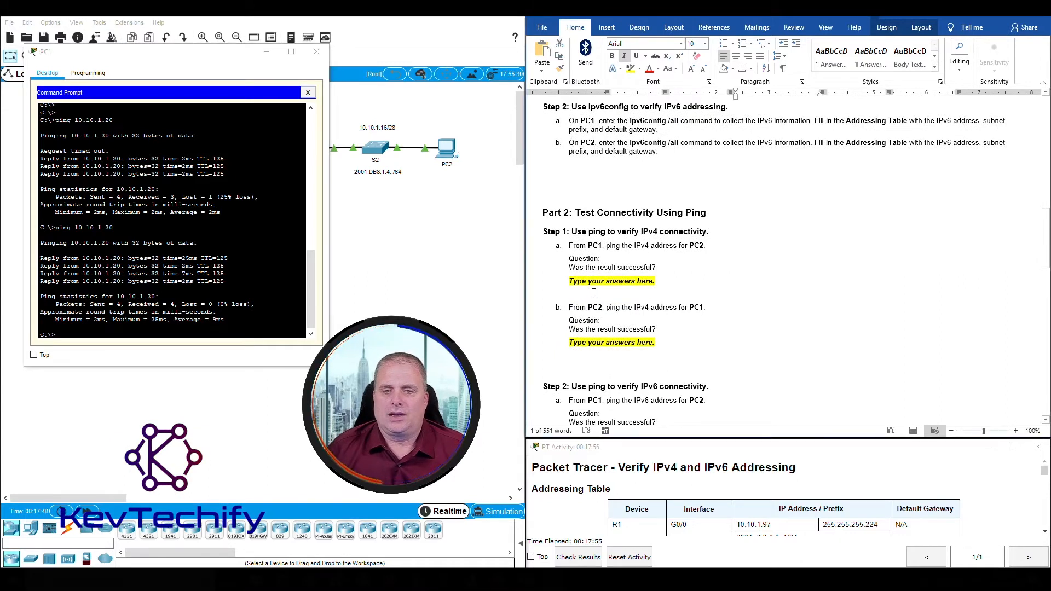
click(610, 293)
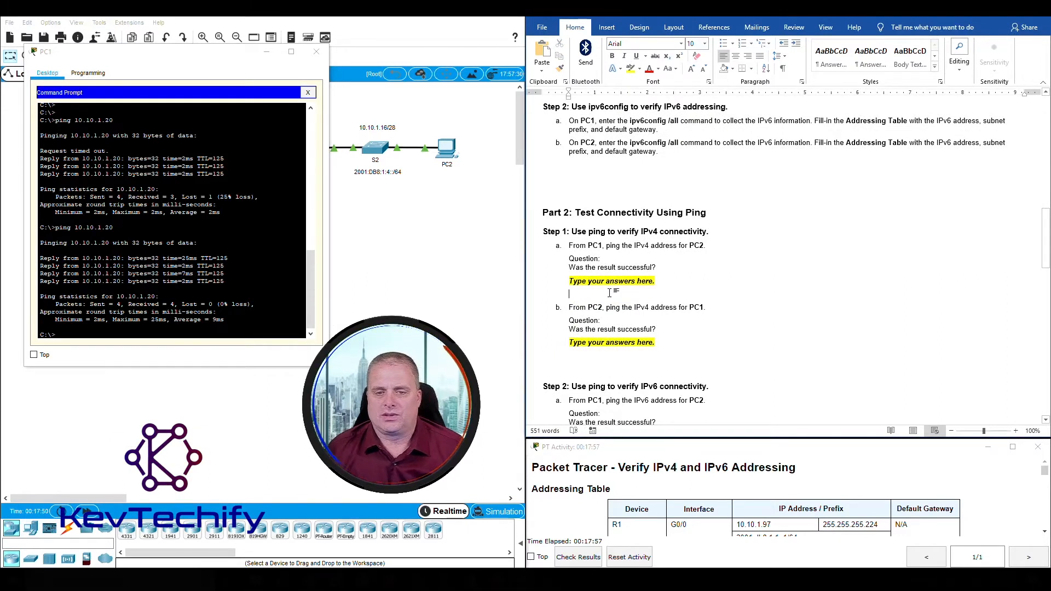
text(Yes)
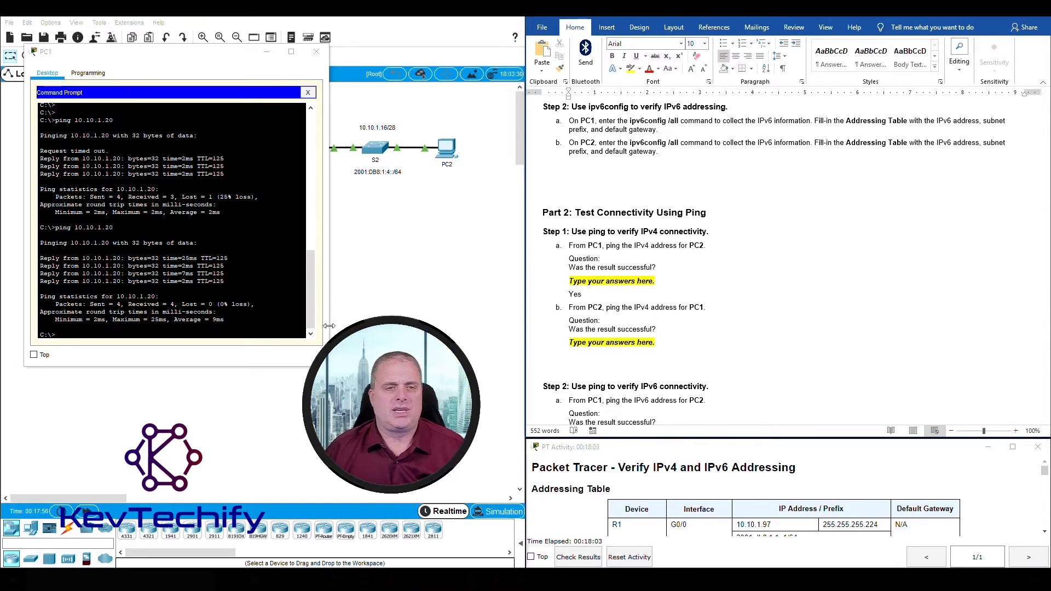
Step: Bring up a fresh prompt in PC2's Command Prompt, with its window moved clear of the lab document
click(448, 146)
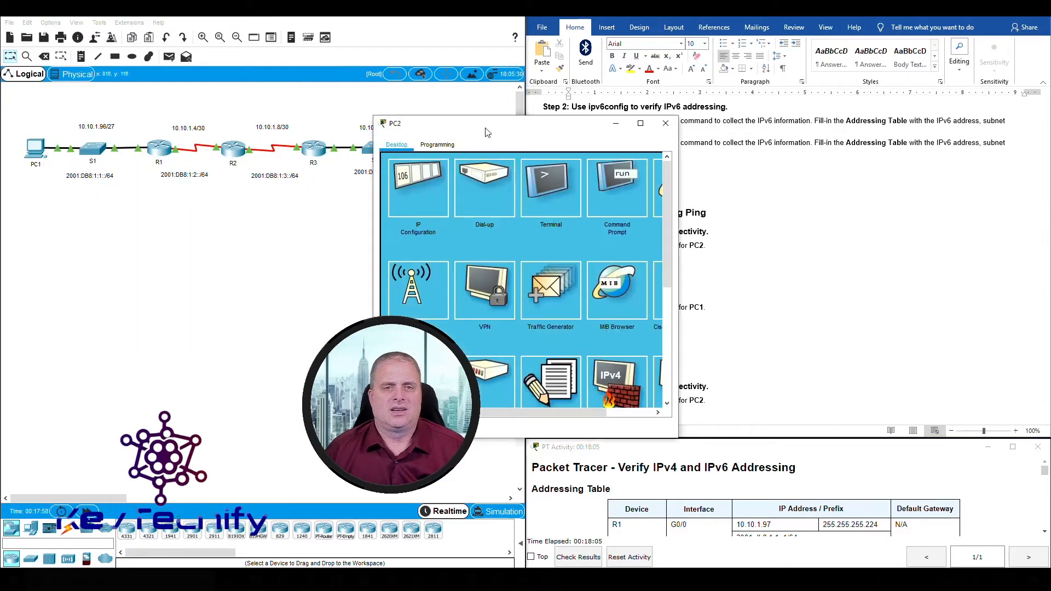
drag(465, 117, 163, 25)
click(285, 73)
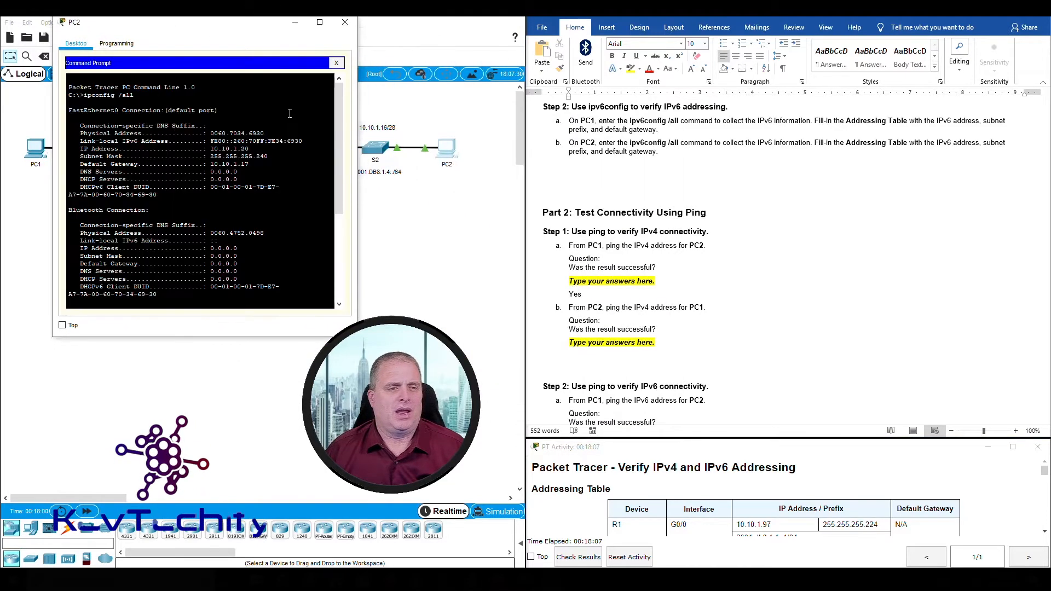
key(Return)
key(Return)
key(Return)
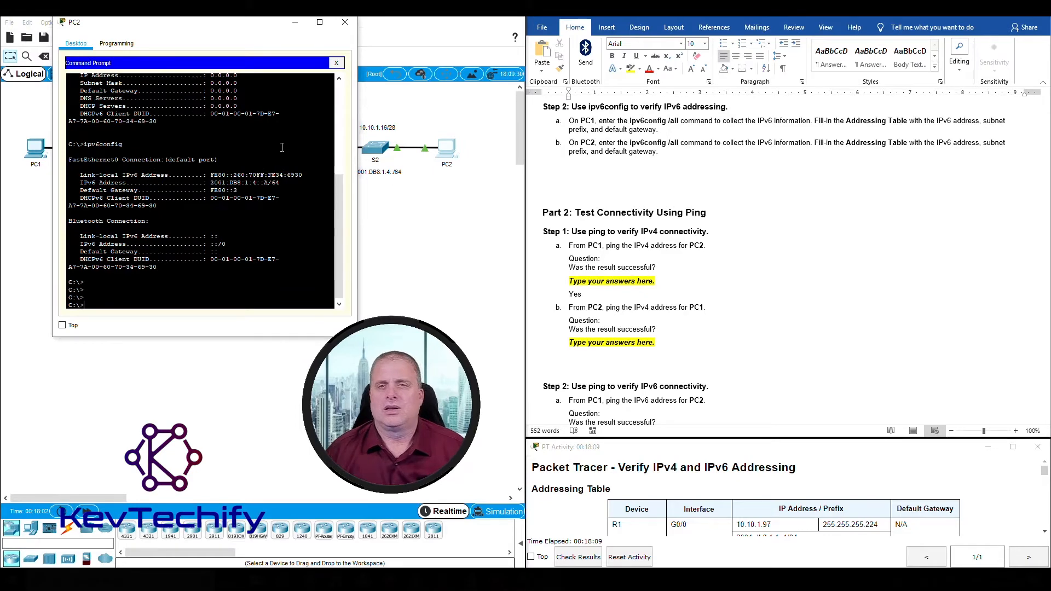
Step: Ping PC1's IPv4 address 10.10.1.100 from the addressing table in PC2's Command Prompt
text(ping)
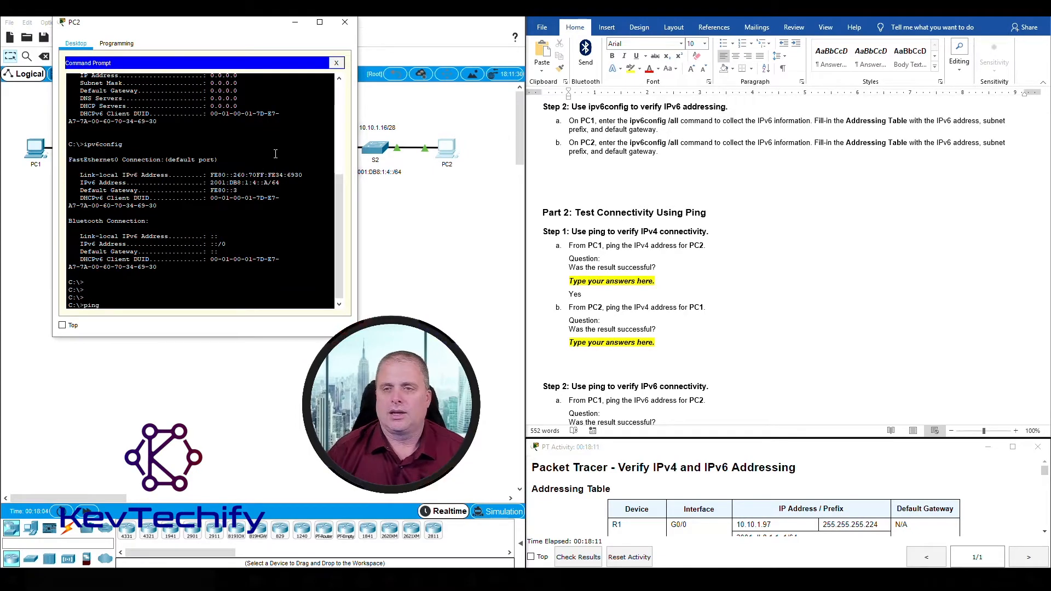
scroll(706, 206, up, 15)
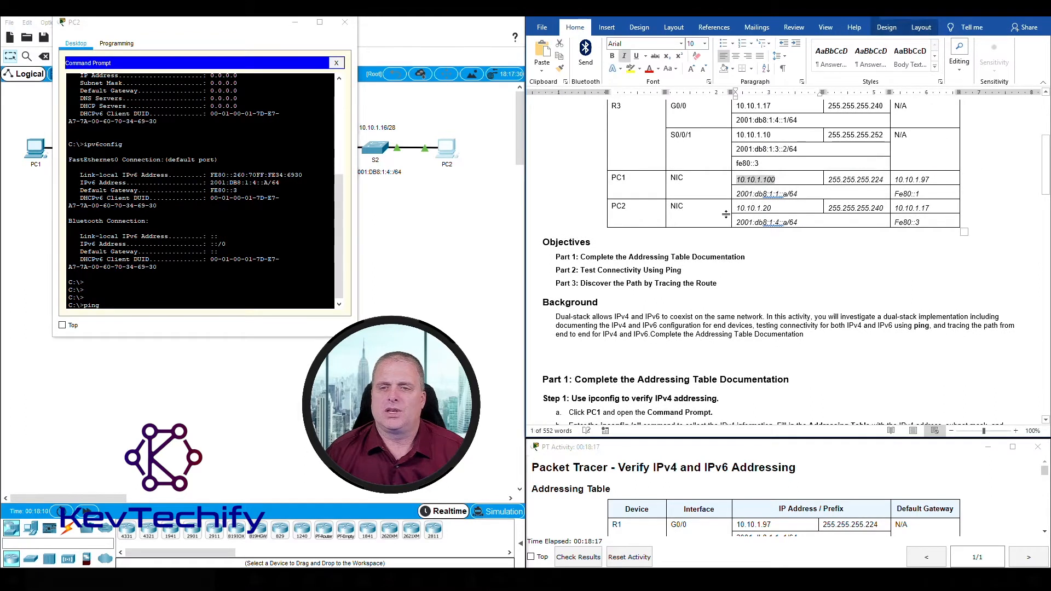
text(10.1)
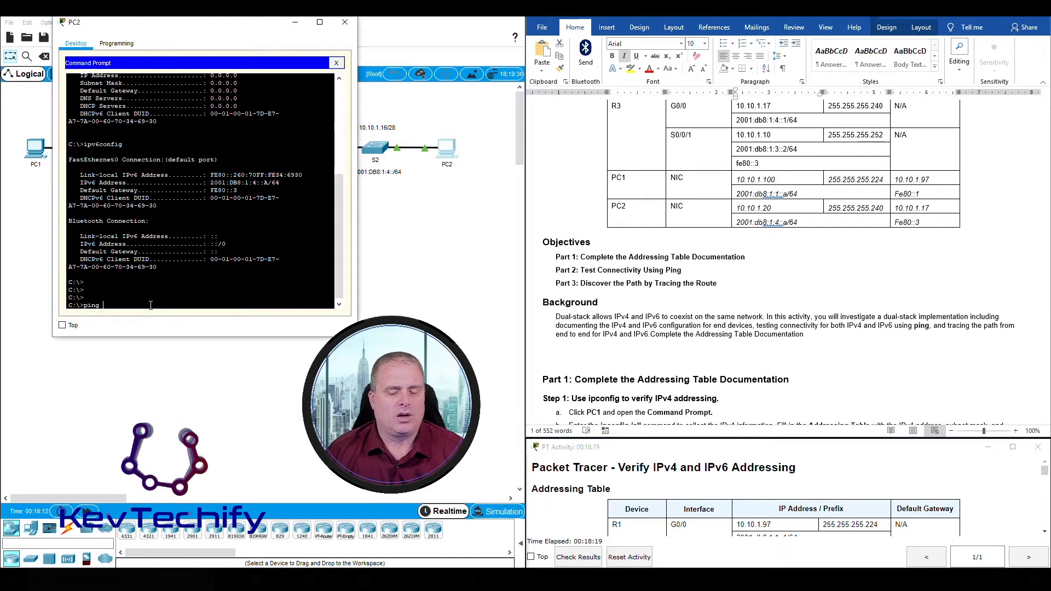
text(0.1.100)
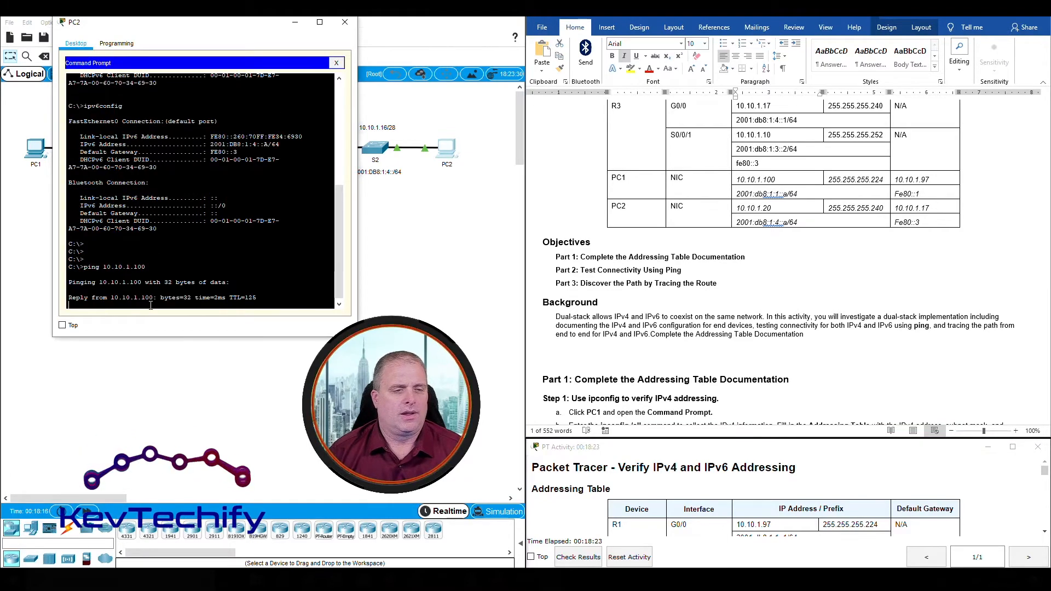
key(Return)
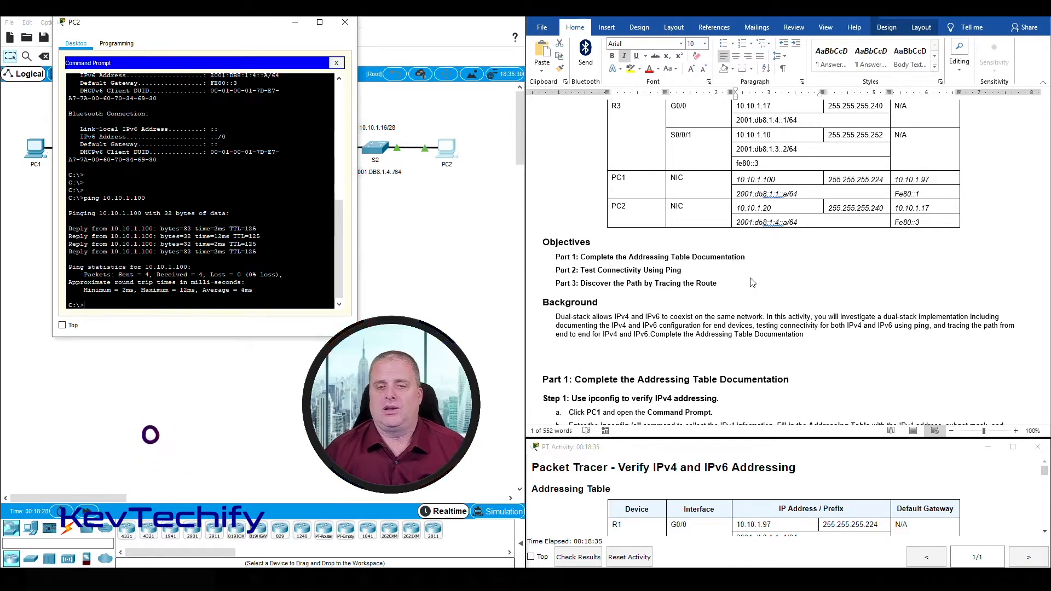
Step: Answer yes below the Part 2 Step 1b question about whether the ping from PC2 to PC1 was successful
scroll(761, 278, down, 3)
scroll(761, 278, down, 12)
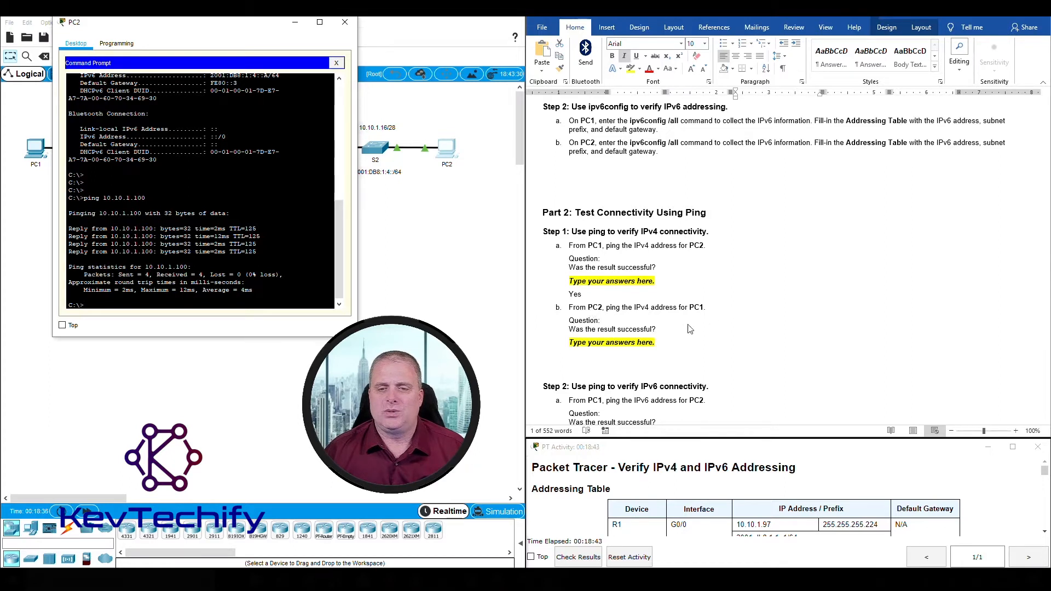
click(608, 352)
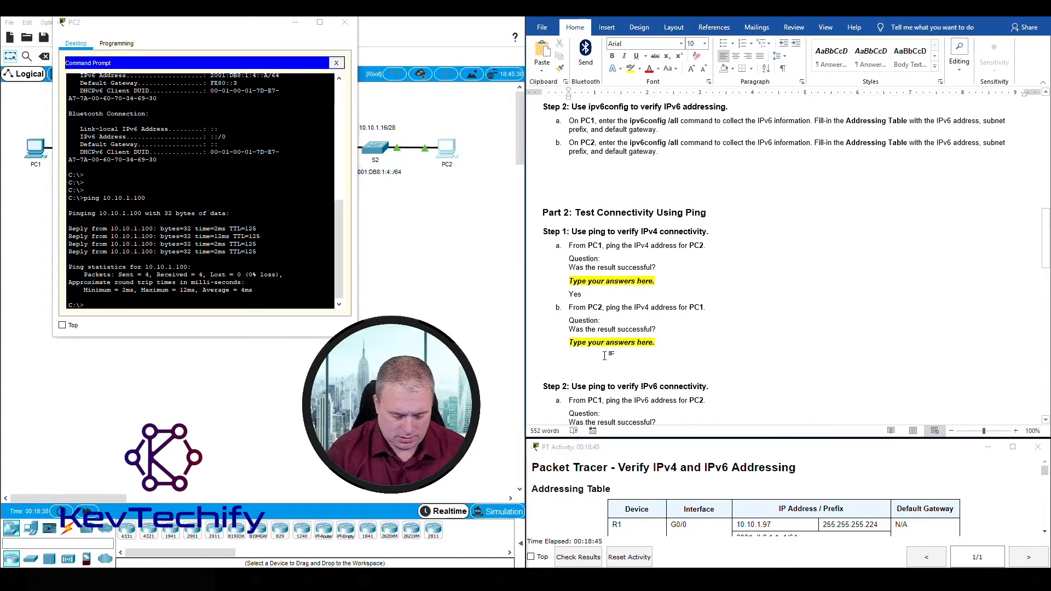
text(yes)
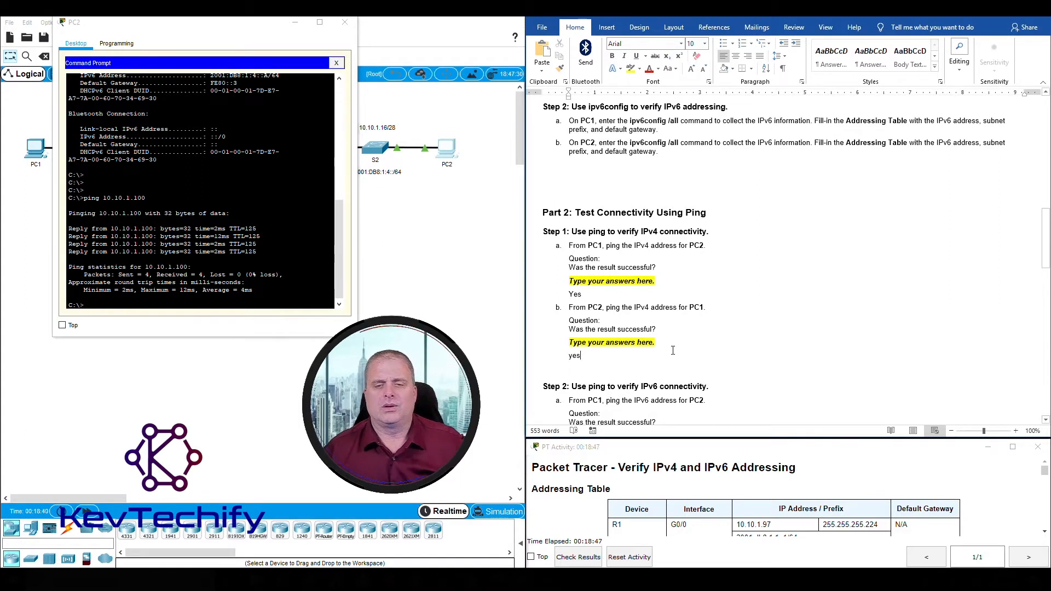
Step: Read the Part 2 Step 2 tasks, minimize PC2's window and bring up a fresh prompt in PC1's Command Prompt
scroll(672, 350, down, 3)
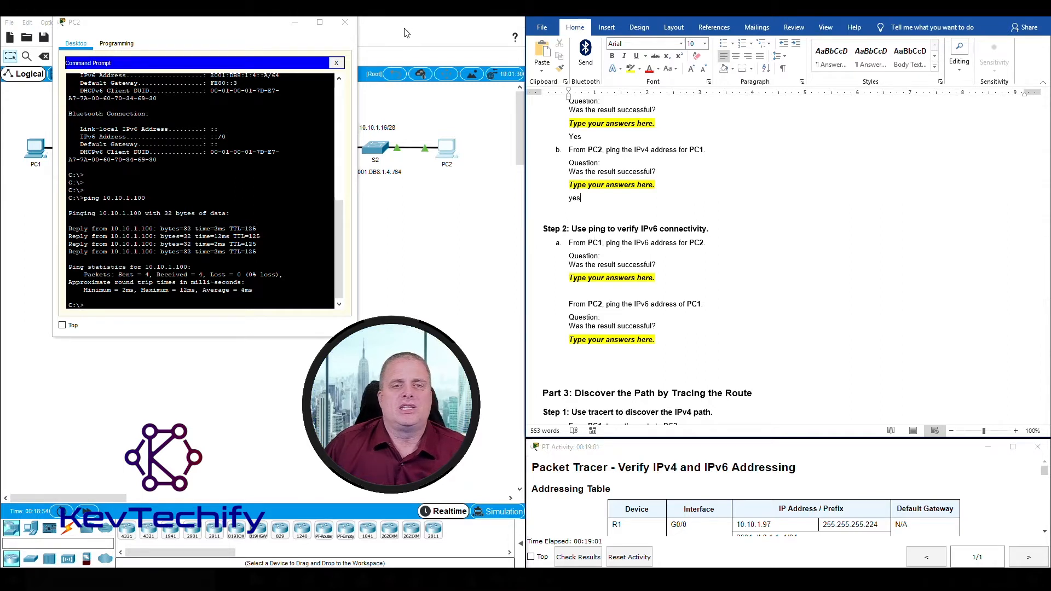
click(295, 23)
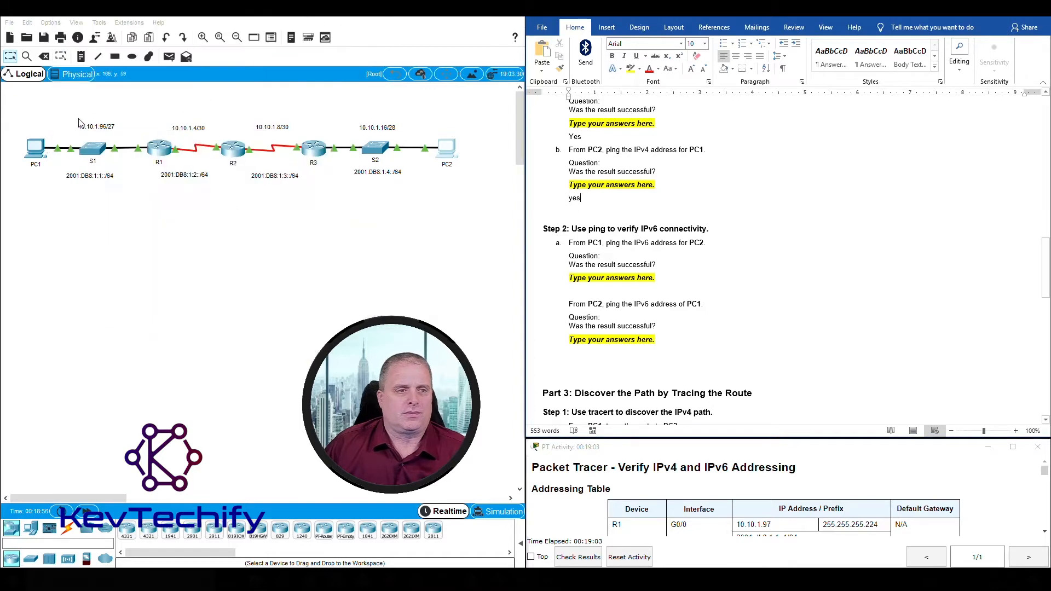
click(31, 154)
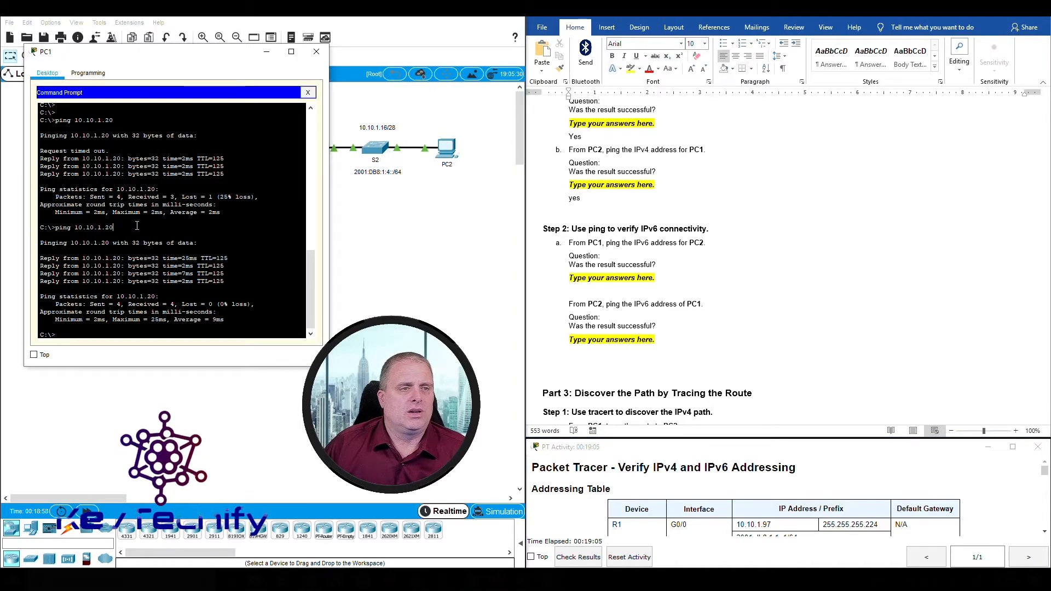
key(Return)
key(Return)
key(Return)
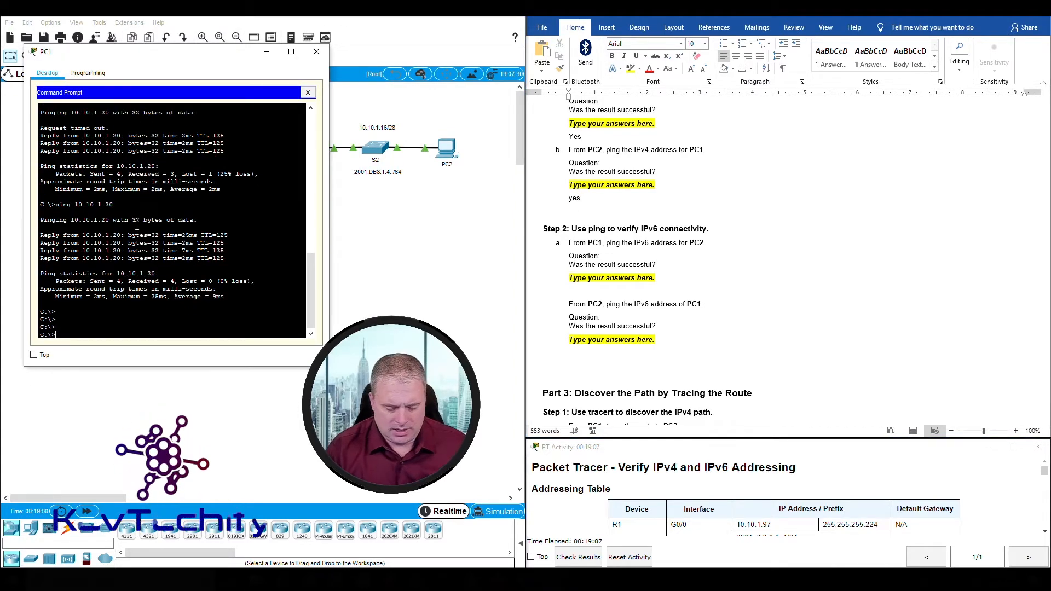
Step: Ping PC2's IPv6 address 2001:db8:1:4::a from the addressing table in PC1's Command Prompt
text(ping)
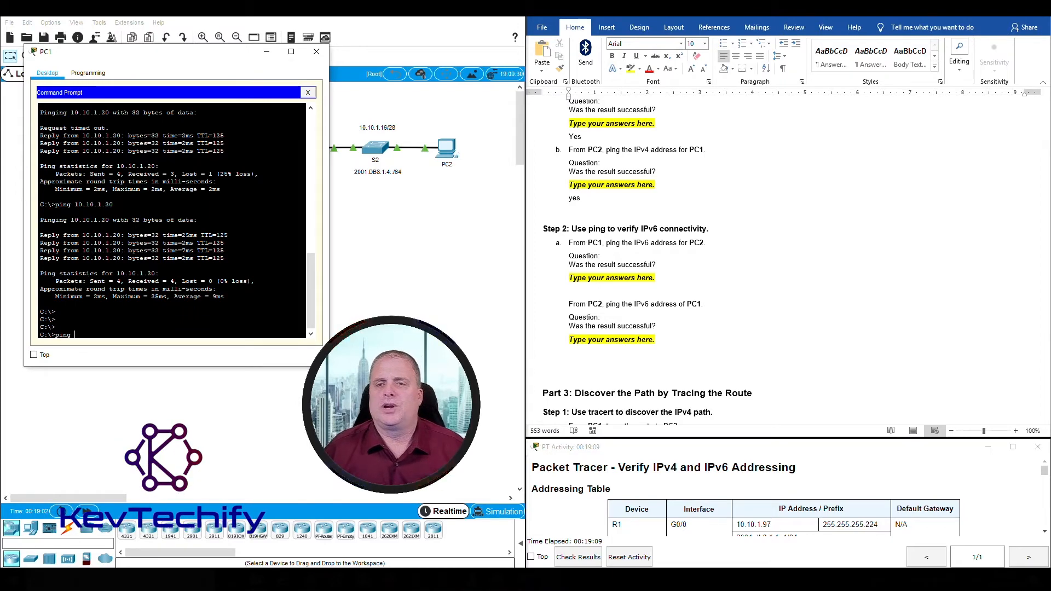
scroll(718, 136, up, 20)
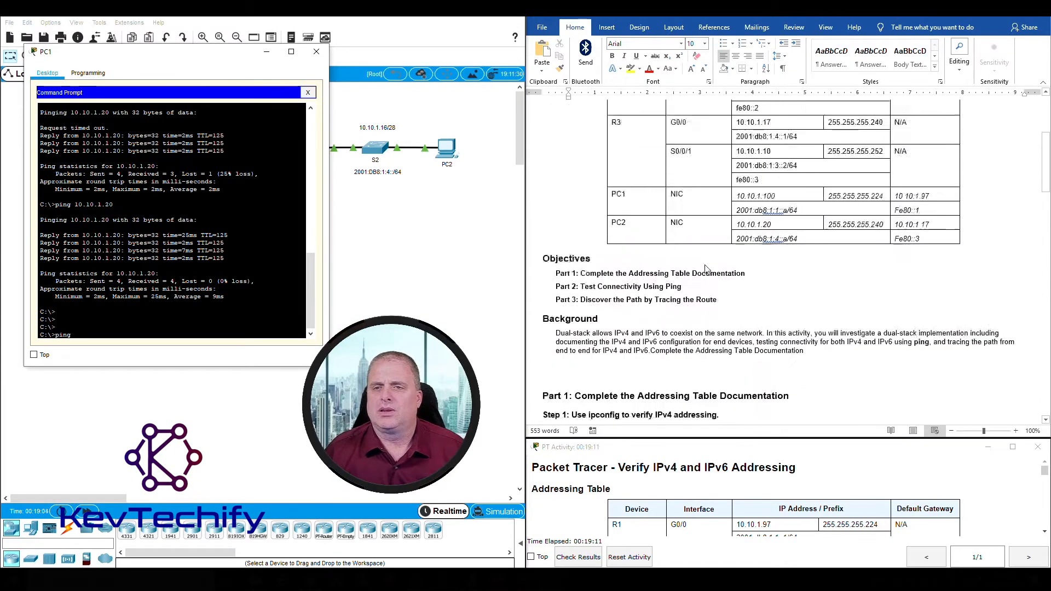
scroll(706, 269, down, 1)
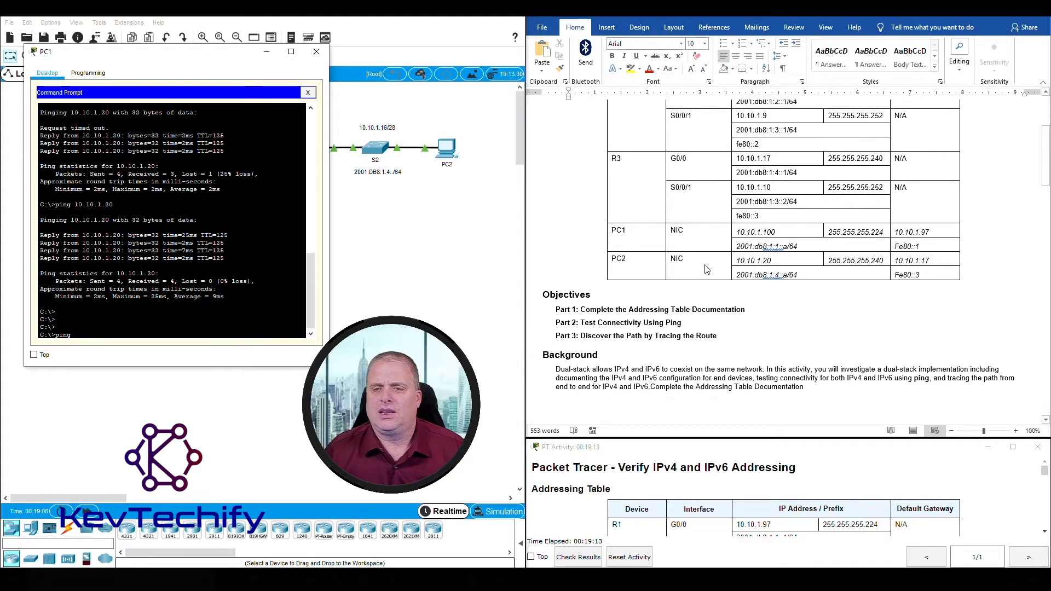
click(739, 273)
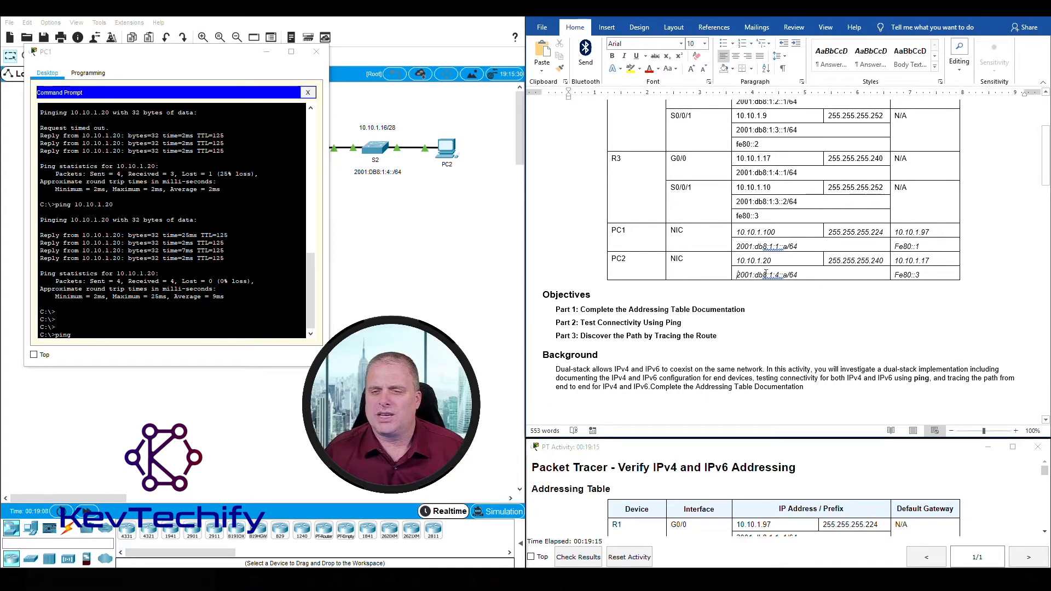
drag(790, 272, 787, 274)
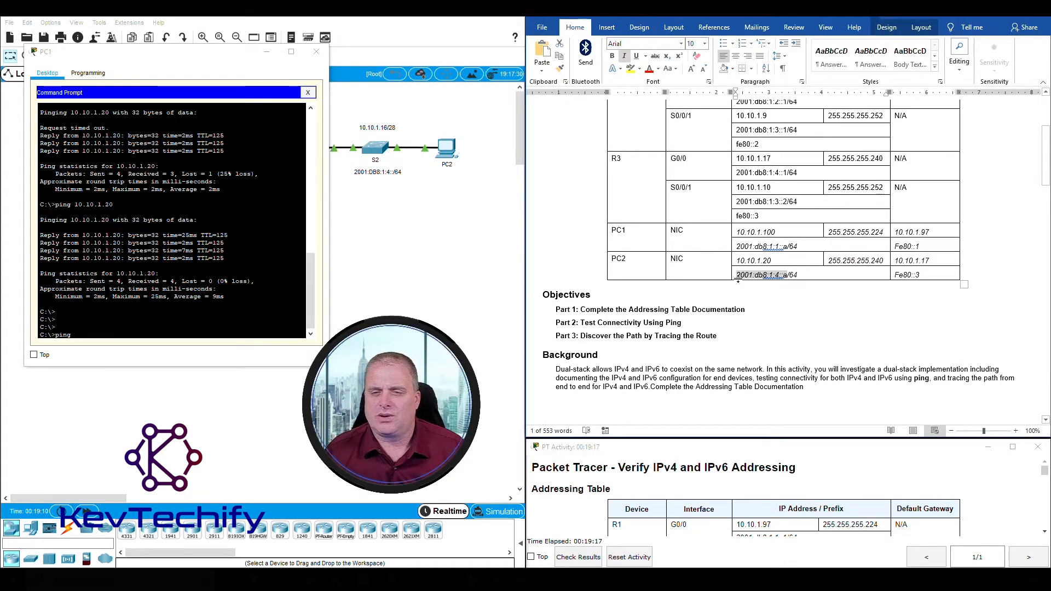
click(204, 331)
text(ping 2)
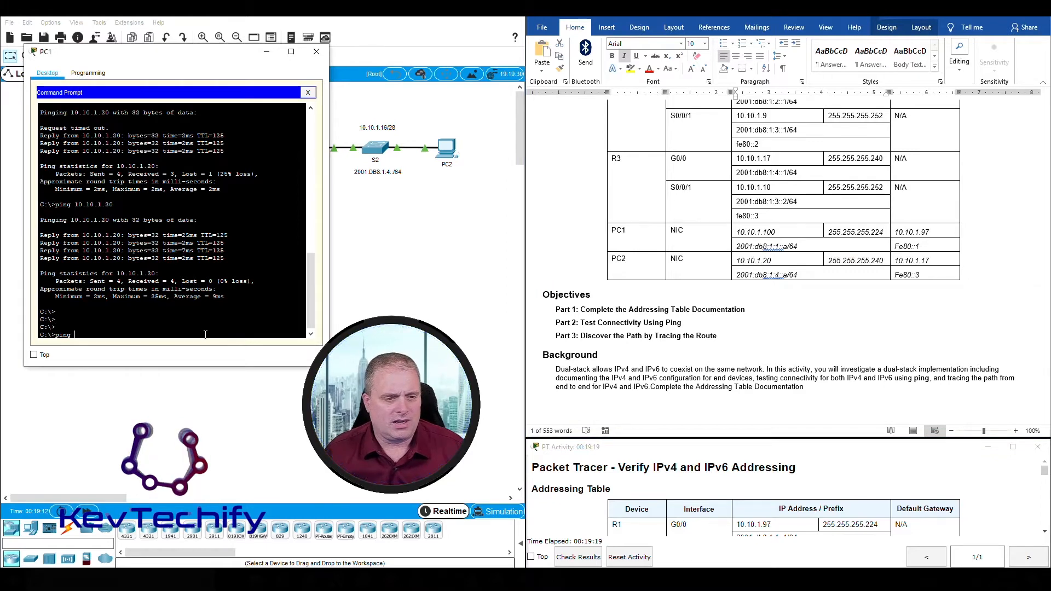
text(00)
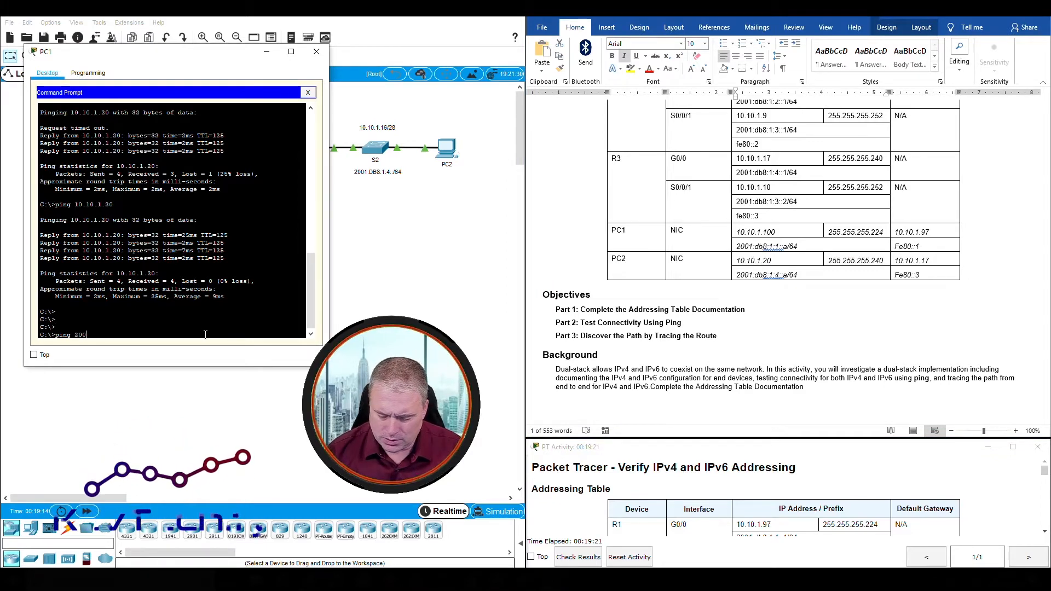
text(1:db8:1:4::a)
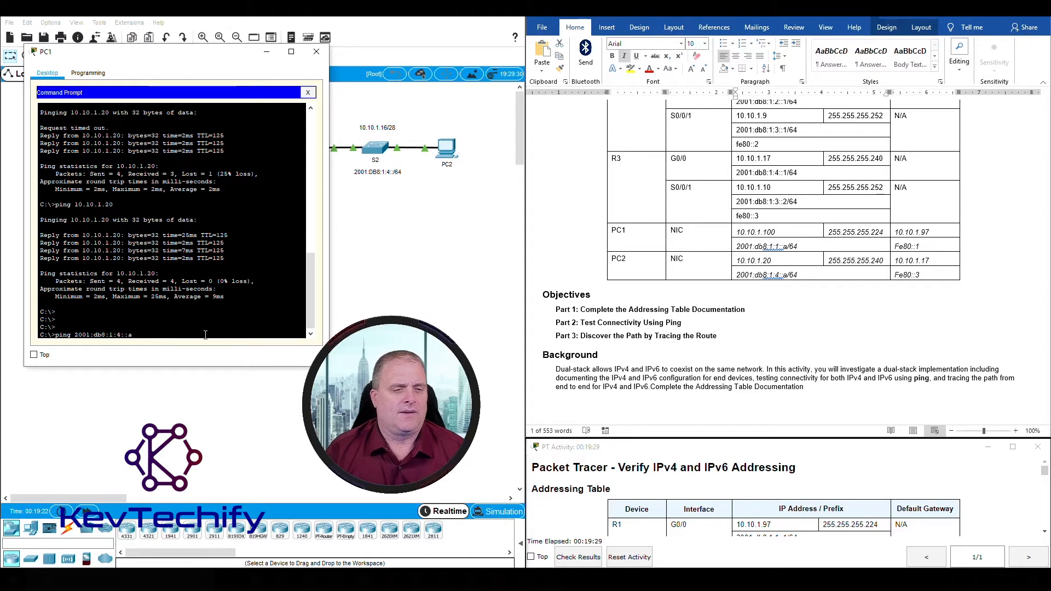
key(Return)
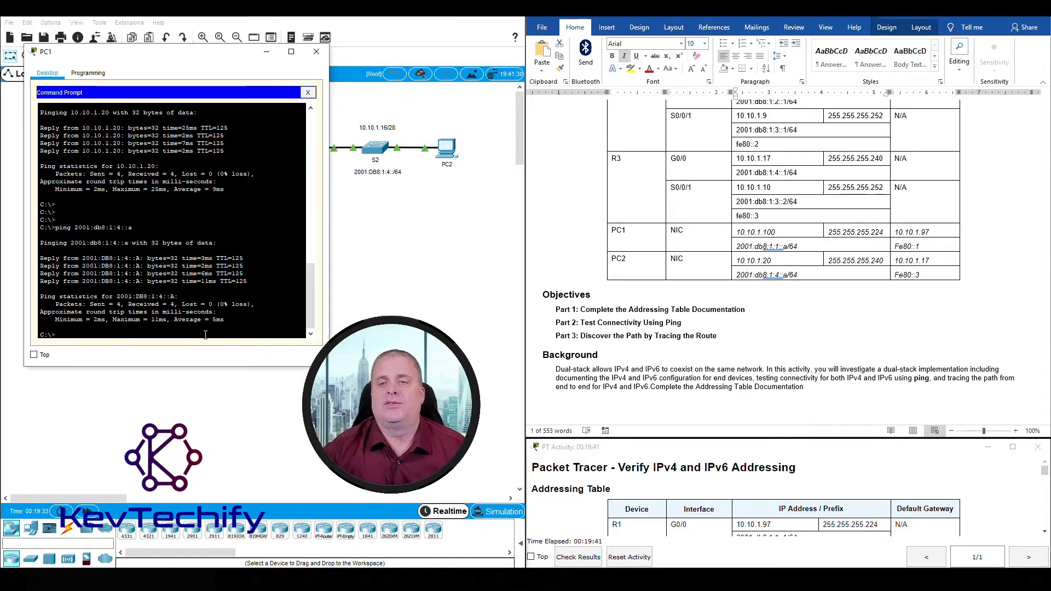
Step: Answer Yes below the Part 2 Step 2a question about whether the IPv6 ping from PC1 to PC2 was successful
scroll(662, 296, down, 15)
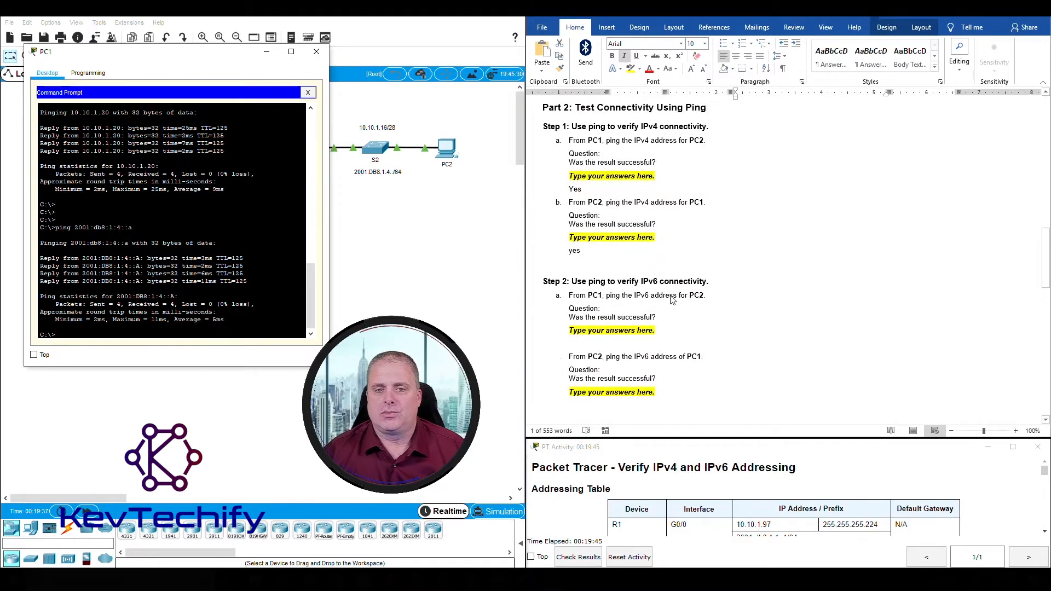
scroll(673, 299, down, 2)
click(608, 295)
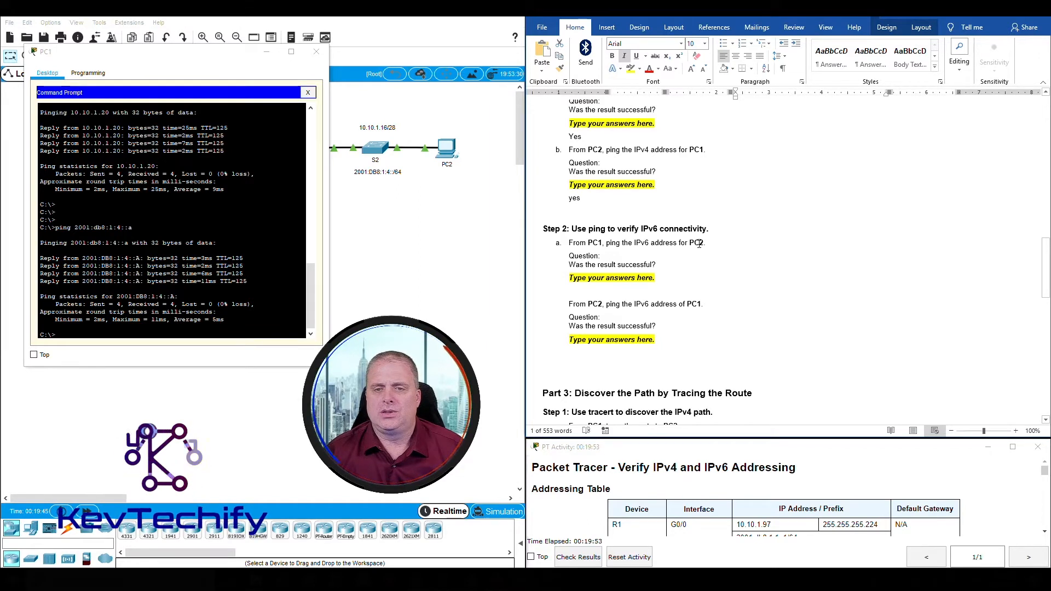
click(613, 291)
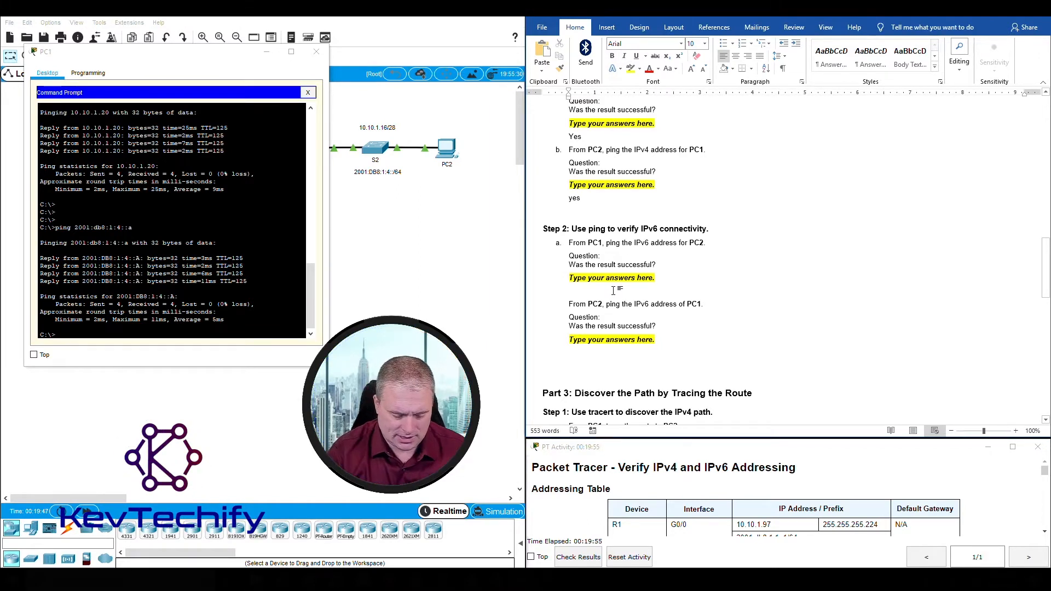
key(Return)
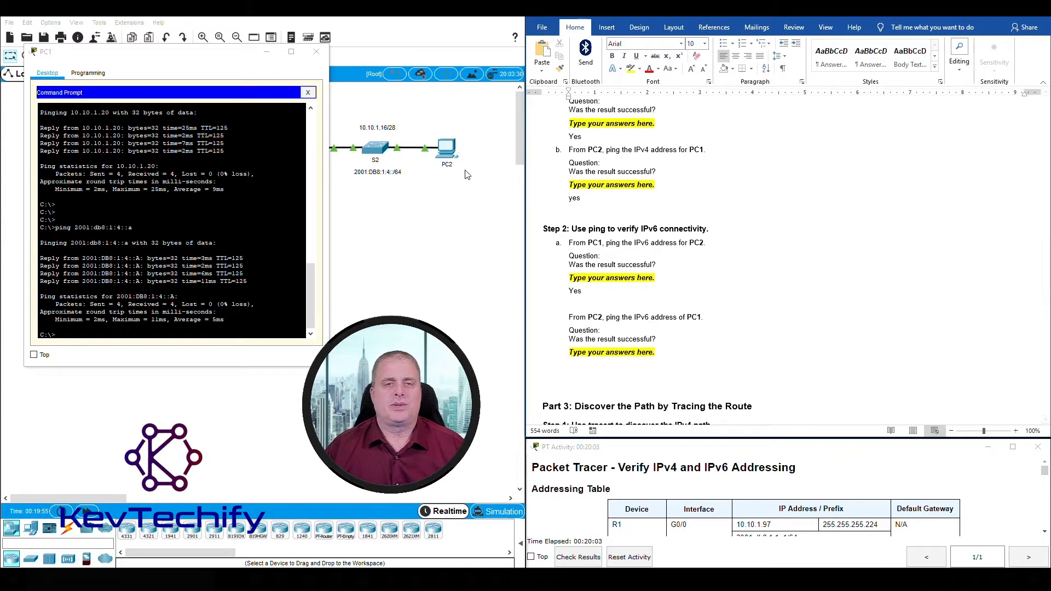
Step: Bring up a fresh prompt in PC2's Command Prompt, begin a ping command and look up PC1's IPv6 address in the addressing table
click(446, 157)
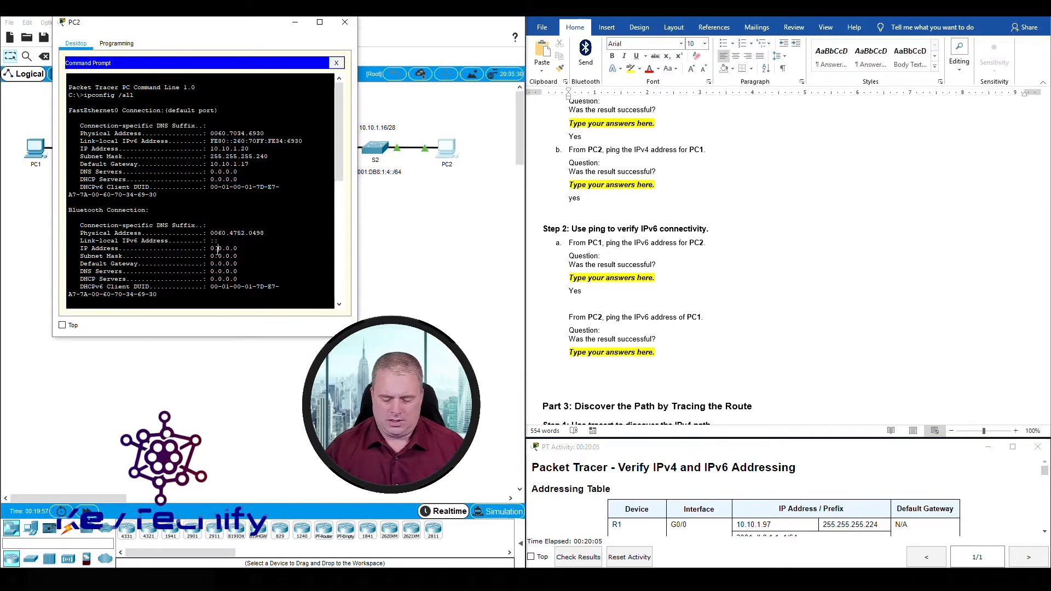
key(Return)
key(Return)
text(ping)
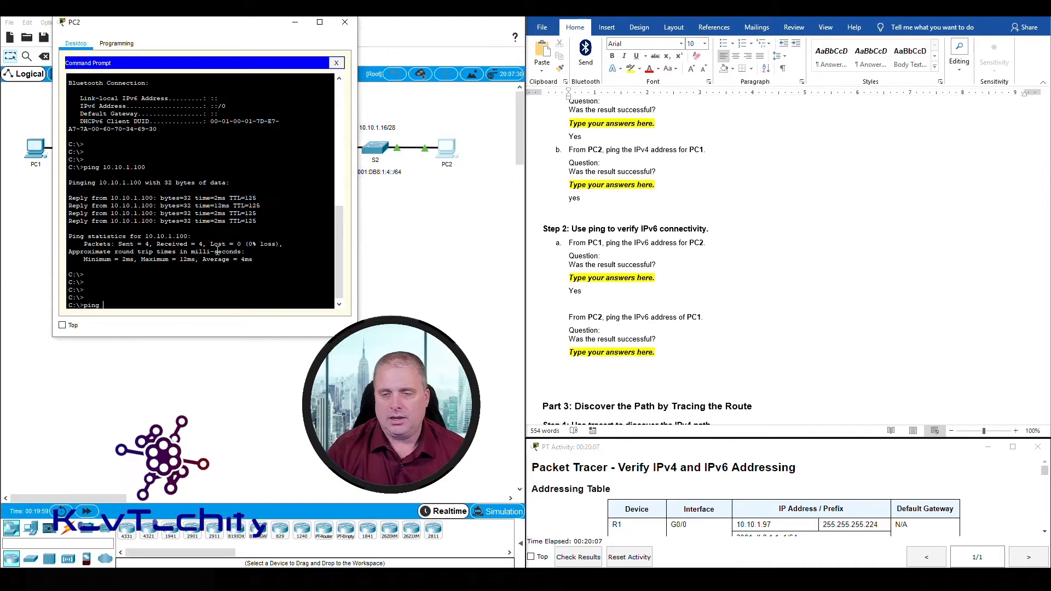
scroll(732, 328, up, 15)
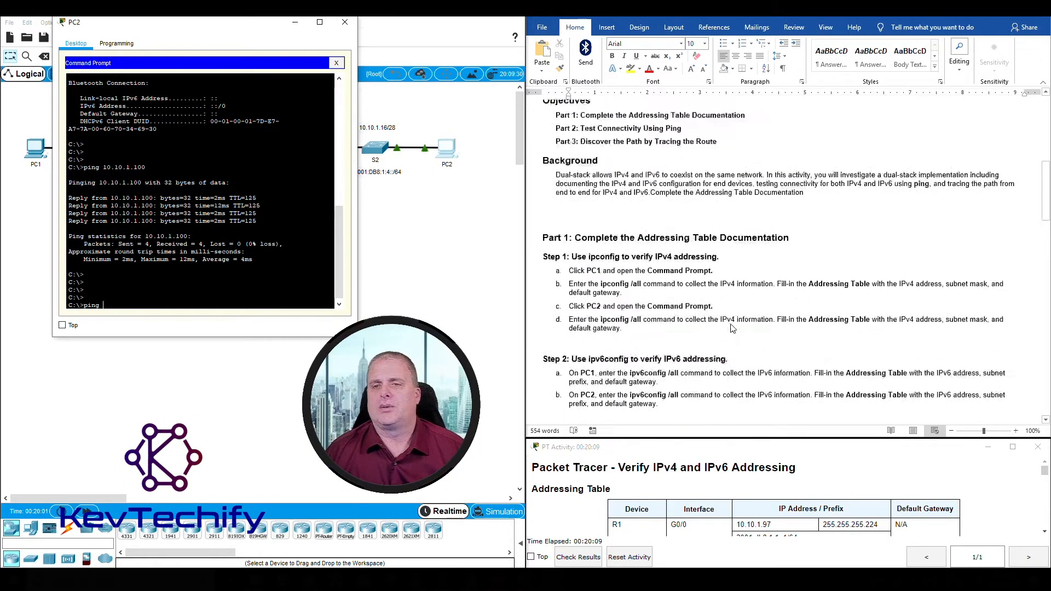
click(738, 220)
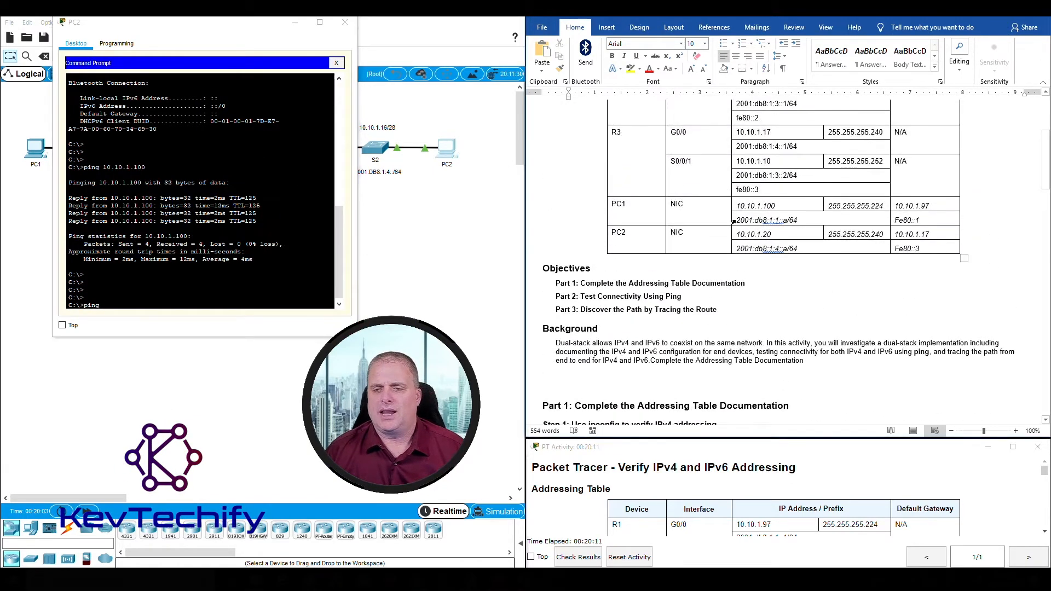
drag(738, 220, 795, 215)
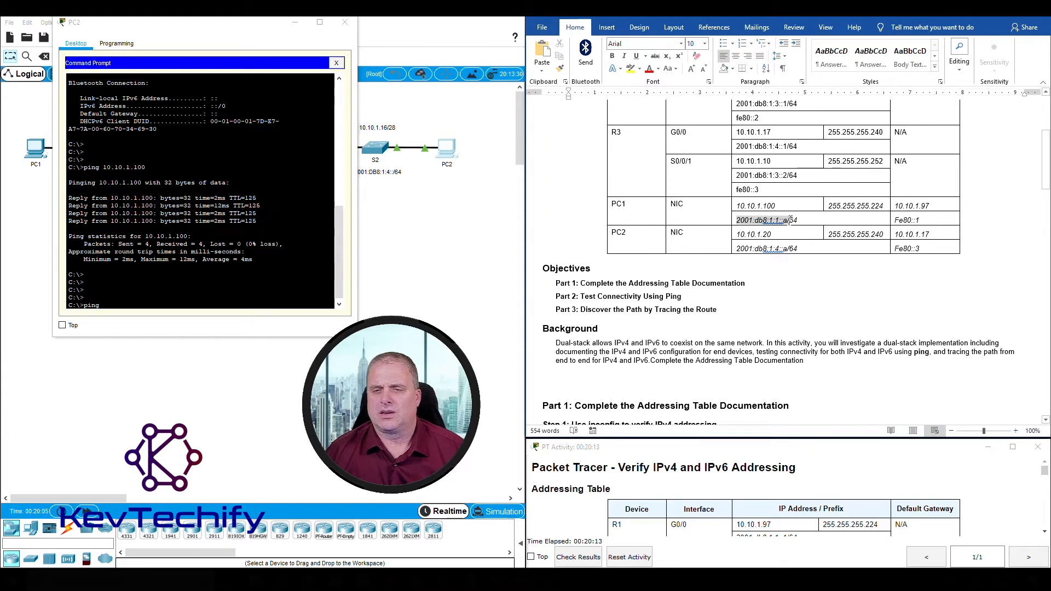
Step: Ping PC1's IPv6 address 2001:db8:1:1::a from PC2's Command Prompt
click(161, 302)
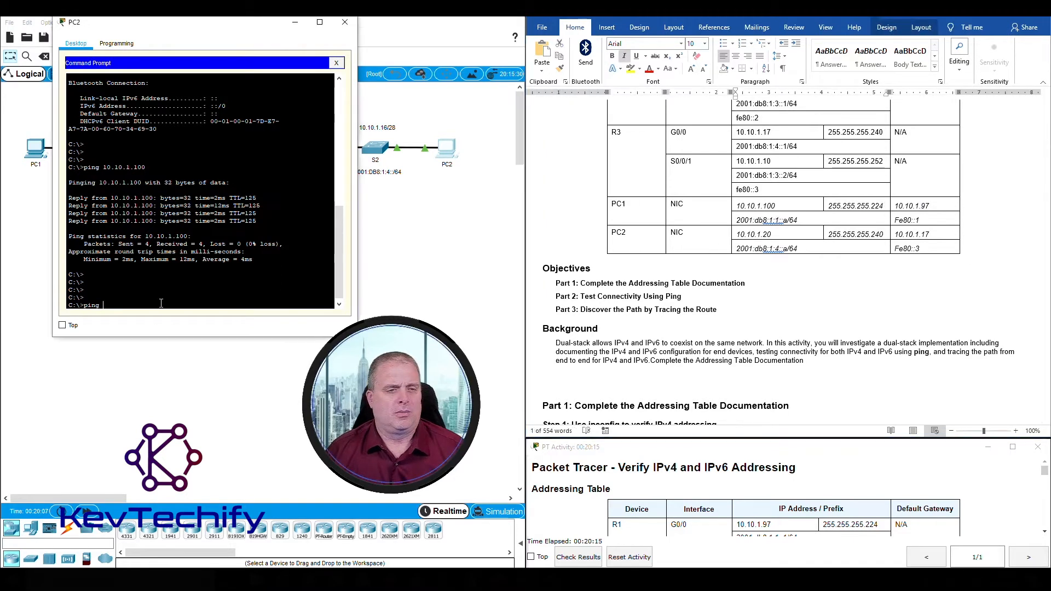
text(ping 2001)
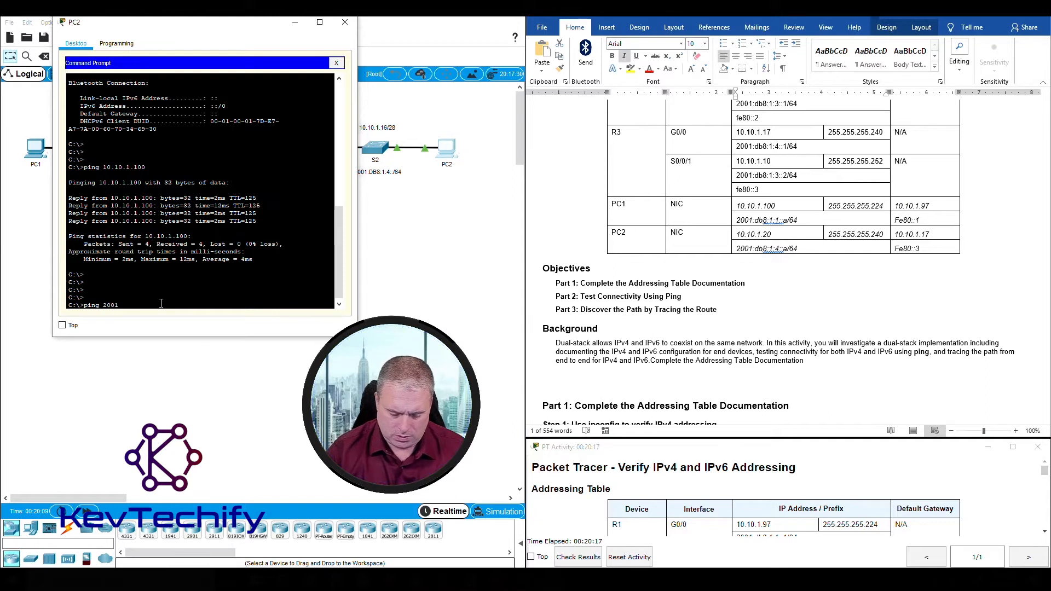
text(:db8)
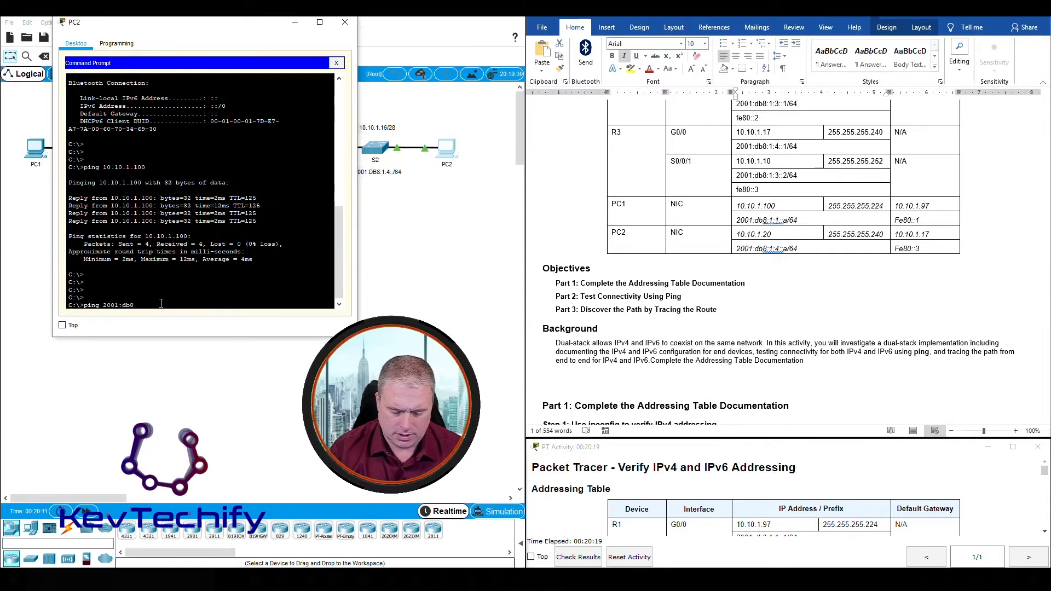
text(:1:)
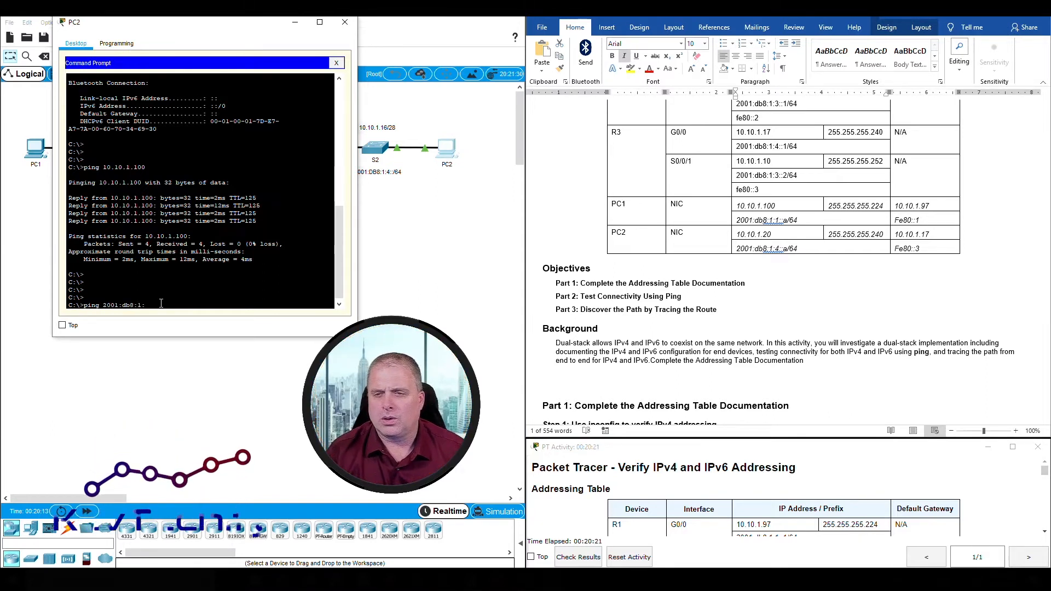
text(1::a)
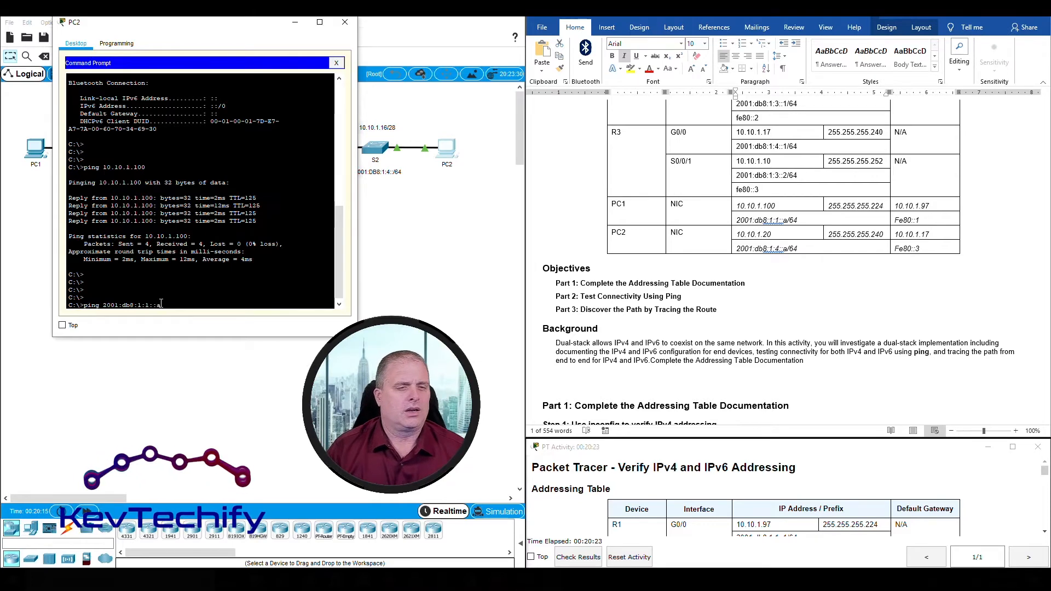
key(Return)
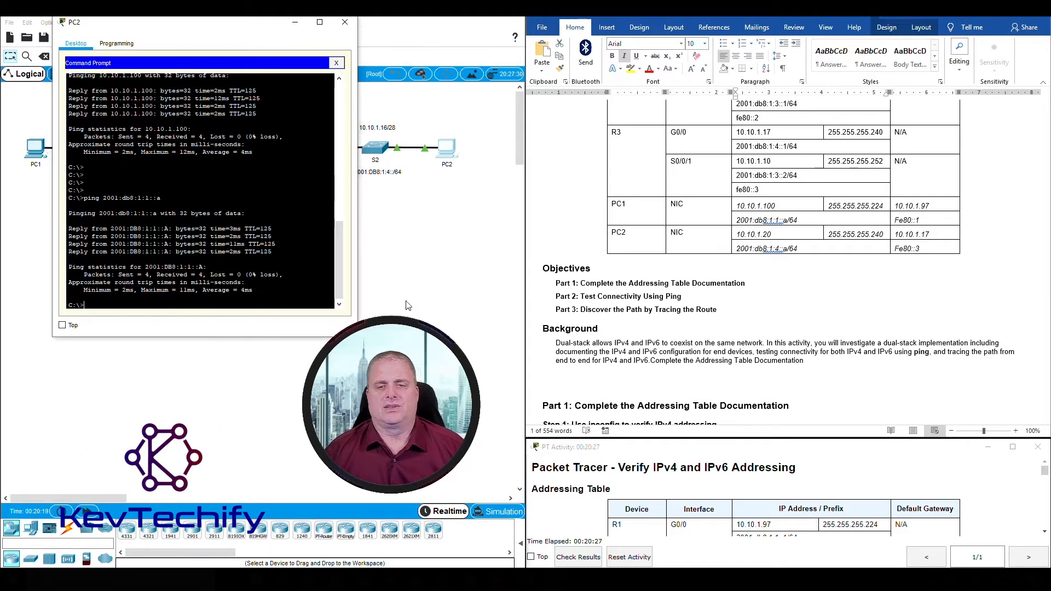
Step: Answer yes below the Part 2 Step 2 question about whether the IPv6 ping from PC2 to PC1 was successful
scroll(723, 305, down, 12)
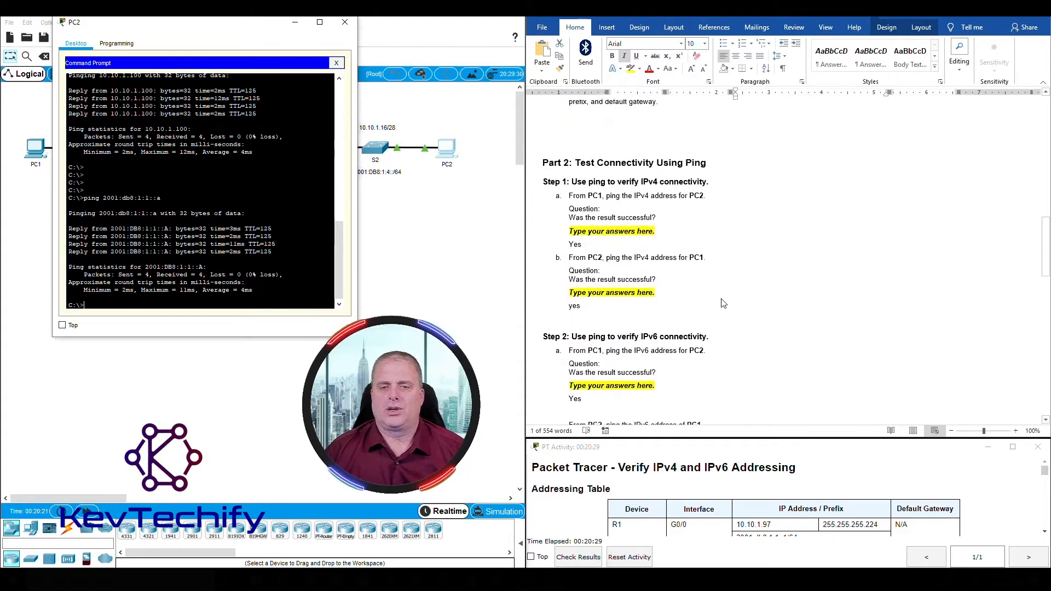
scroll(722, 304, down, 6)
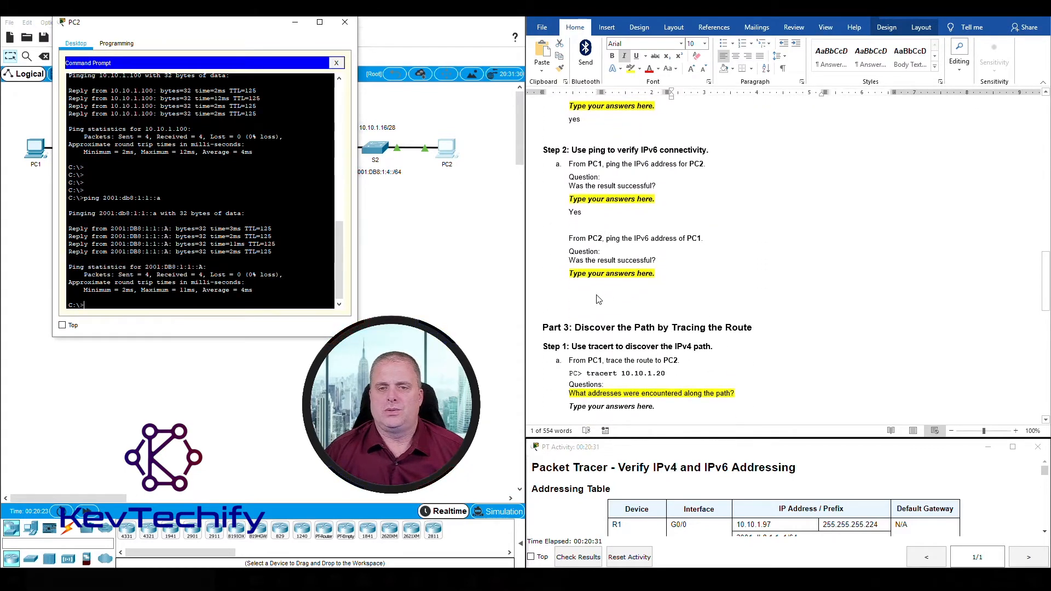
click(598, 290)
click(592, 287)
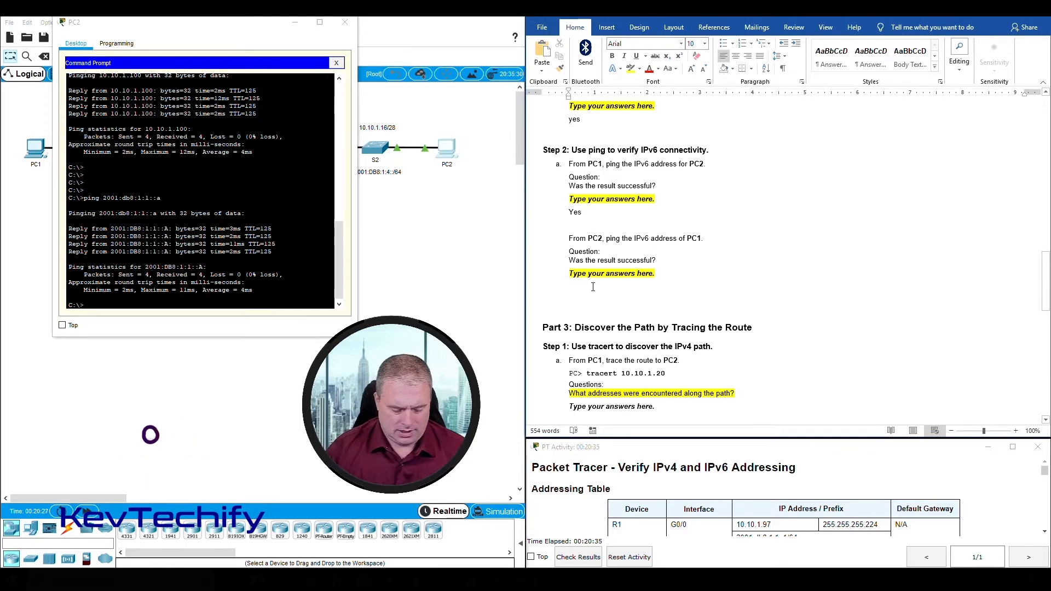
text(yes)
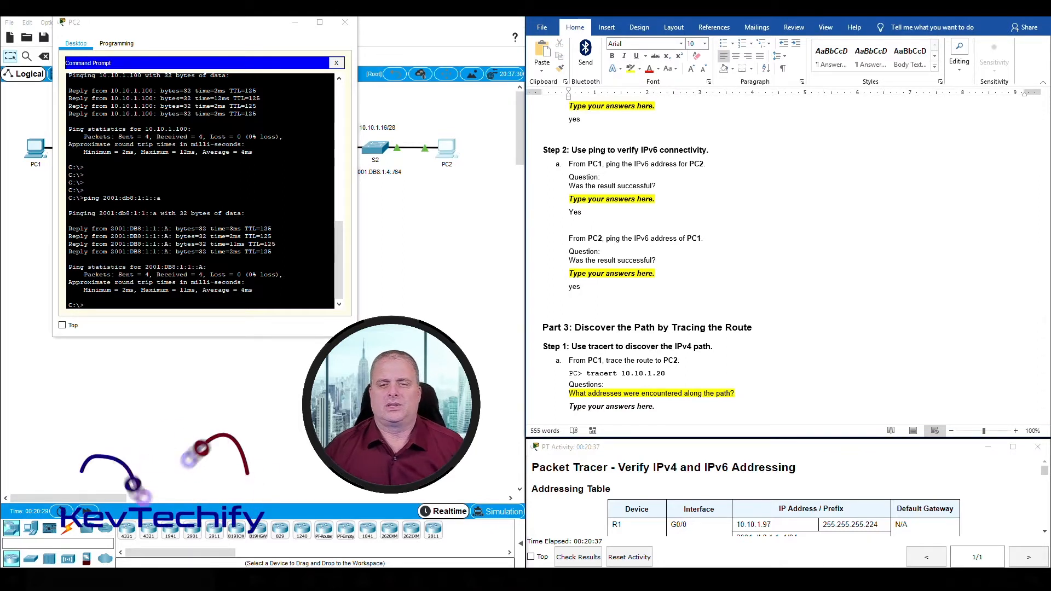
Step: Minimize PC2's window, bring up a fresh prompt in PC1's Command Prompt and review the tracert command in Part 3 Step 1a
scroll(702, 302, down, 5)
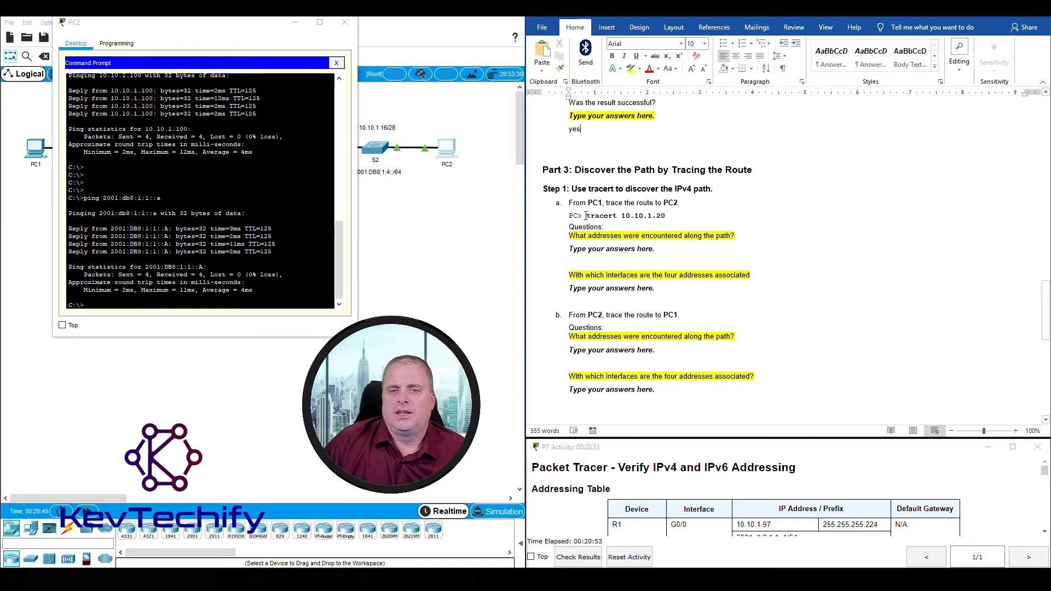
click(295, 23)
click(36, 152)
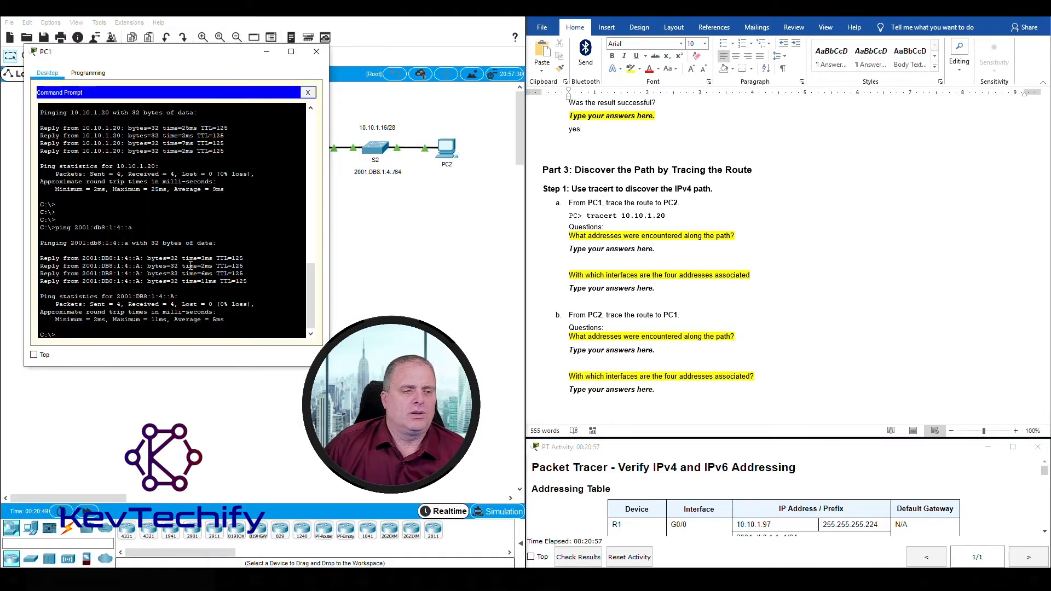
key(Return)
key(Return)
key(Return)
key(Return)
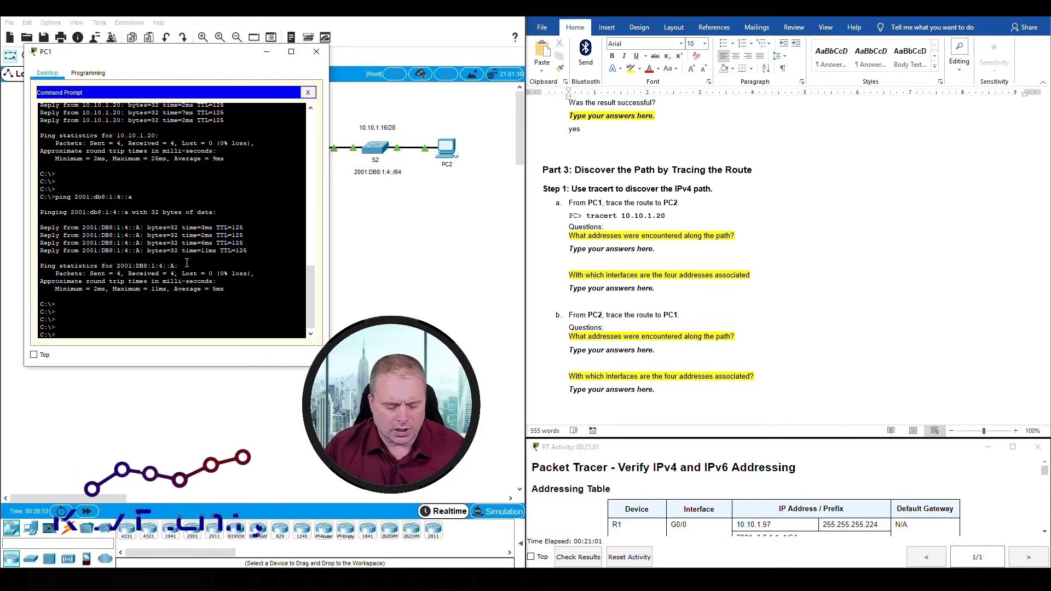
click(587, 216)
drag(586, 216, 614, 216)
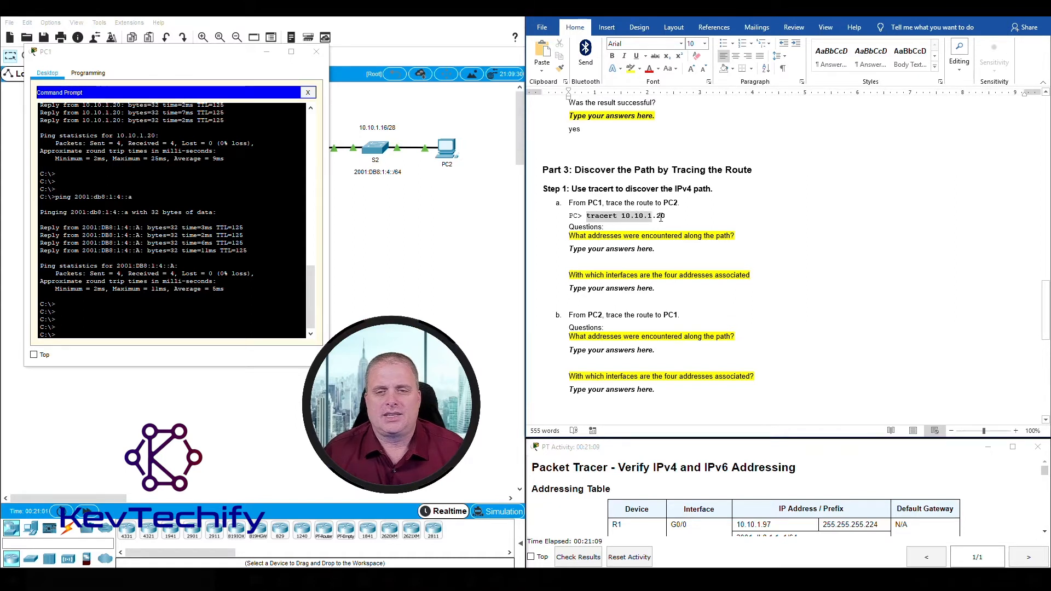
drag(666, 216, 667, 216)
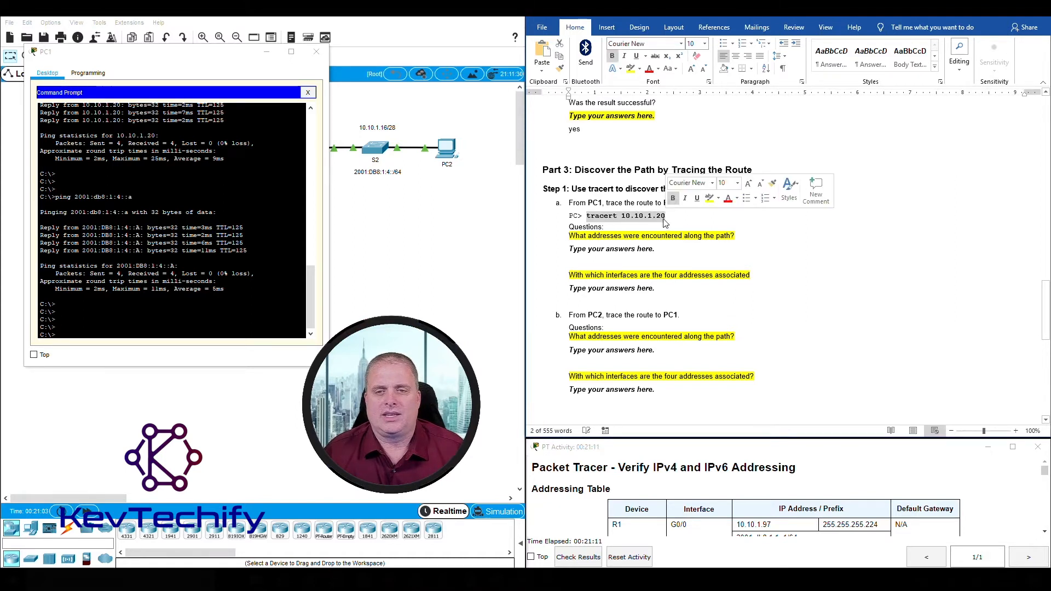
click(670, 220)
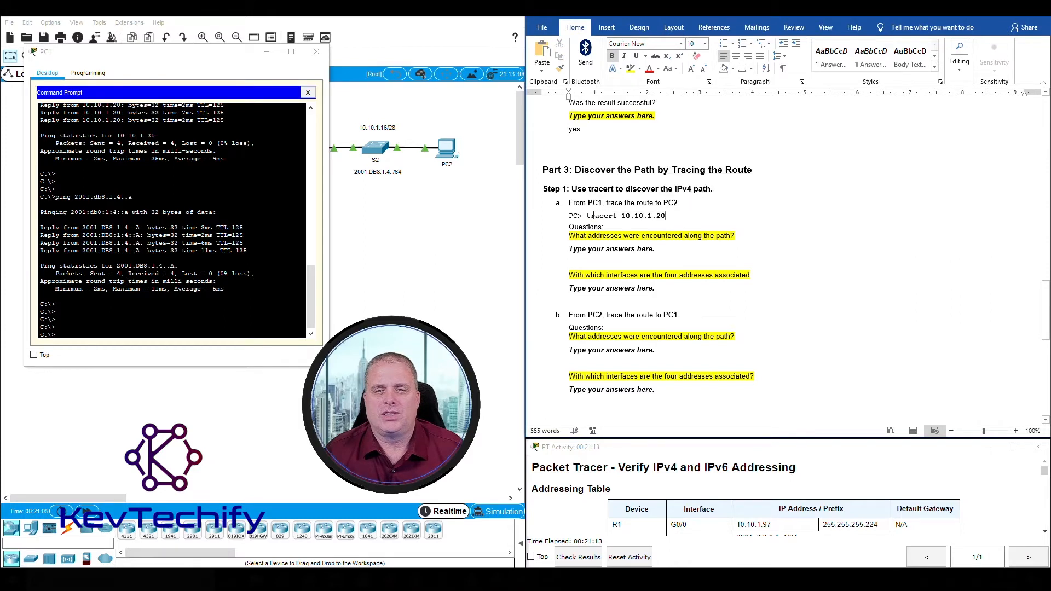
Step: Trace the route from PC1 to PC2 by running tracert 10.10.1.20 in PC1's Command Prompt
click(144, 330)
text(tr)
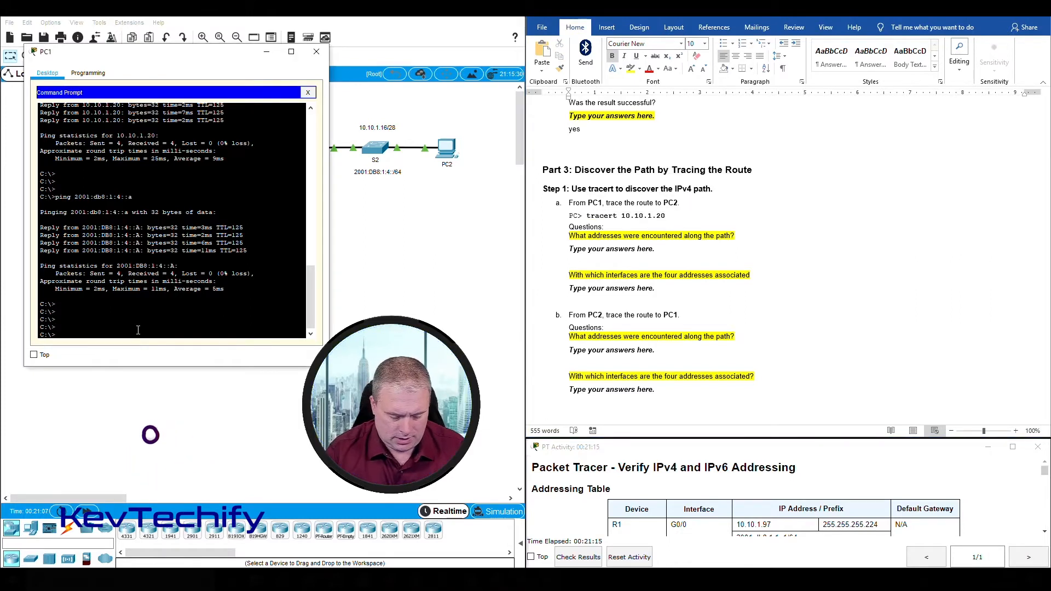
text(acer)
text(t)
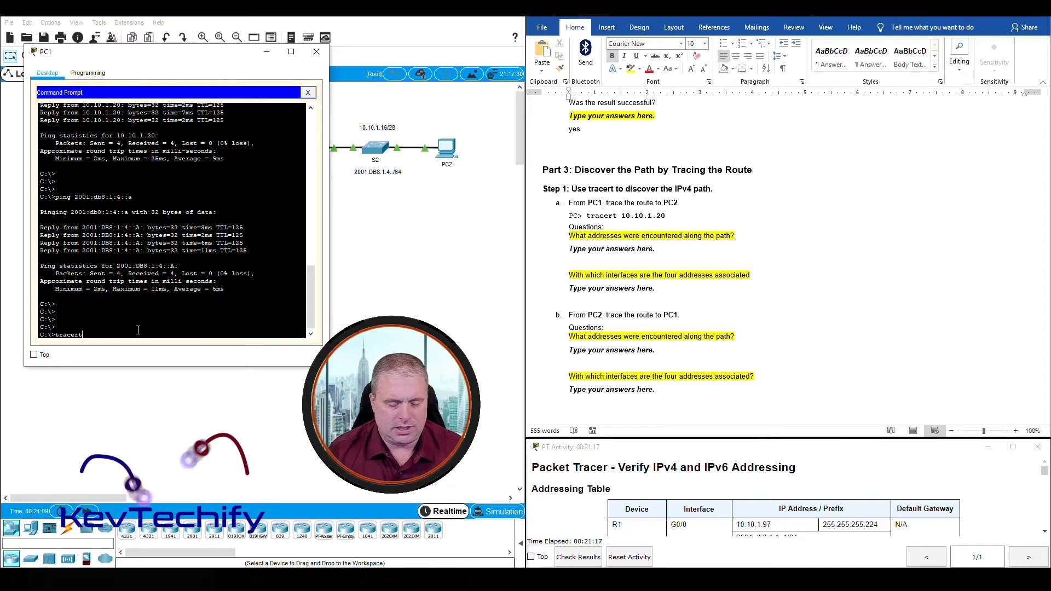
text( 1.10.101)
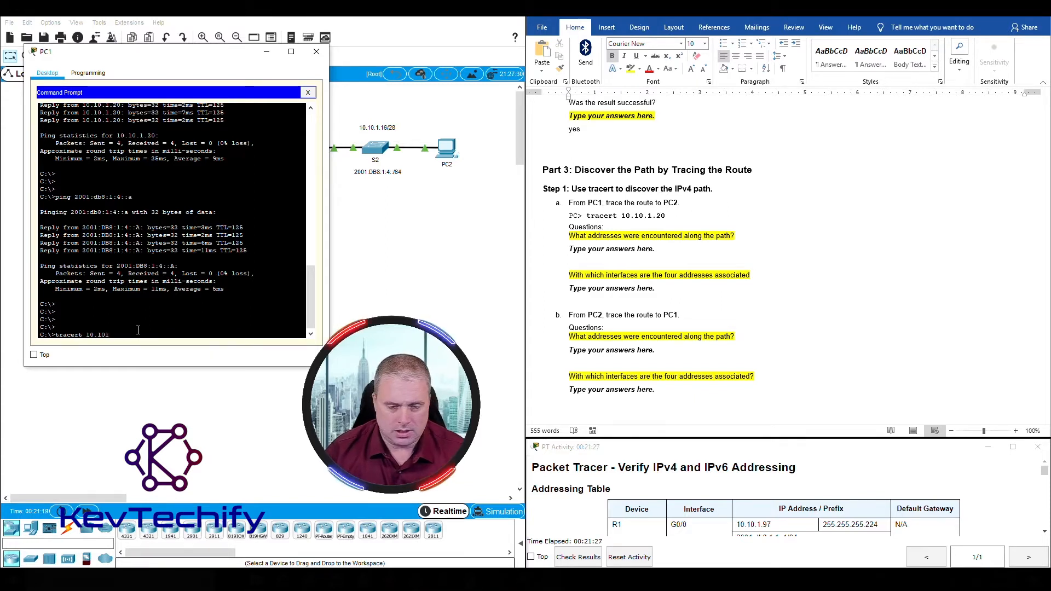
key(BackSpace)
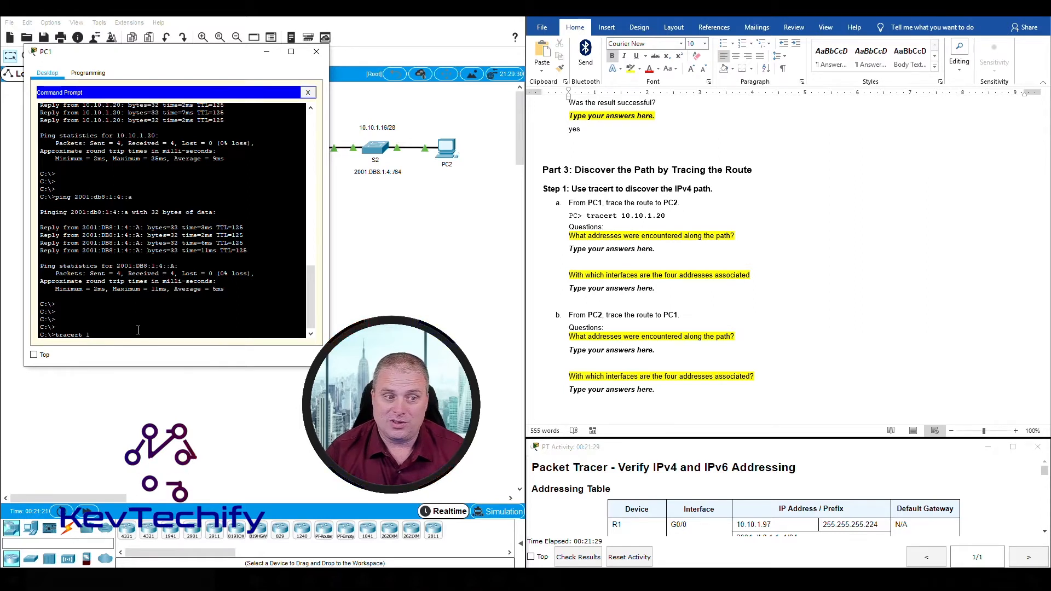
text(0.10.1.2)
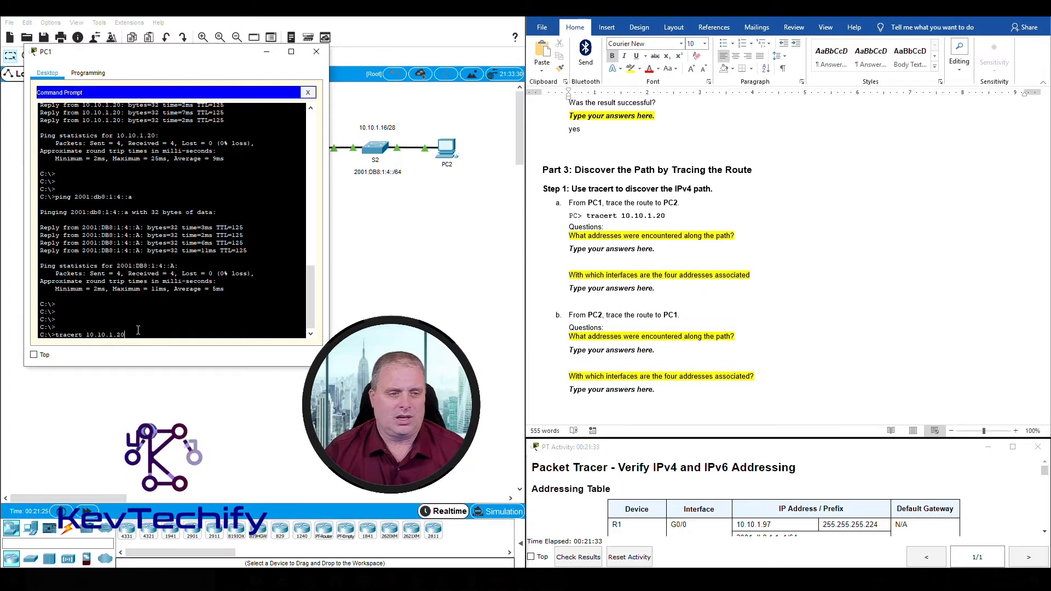
text(0)
key(Return)
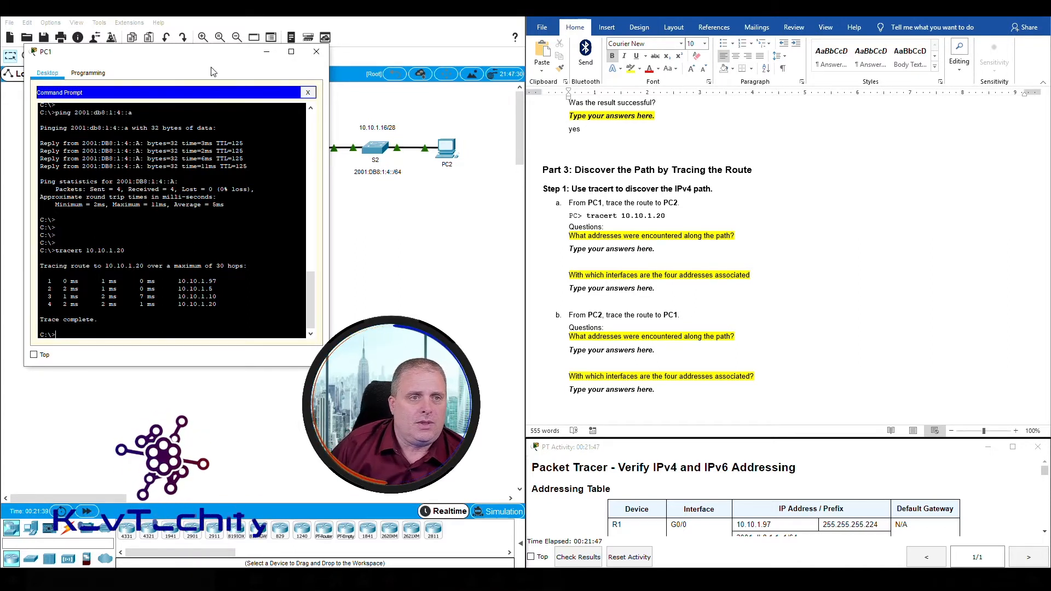
Step: Answer the Part 3 Step 1a question on addresses encountered along the path with 10.10.1.97, 10.10.1.5, 10.10.1.10, and 10.10.1.20
drag(218, 57, 678, 45)
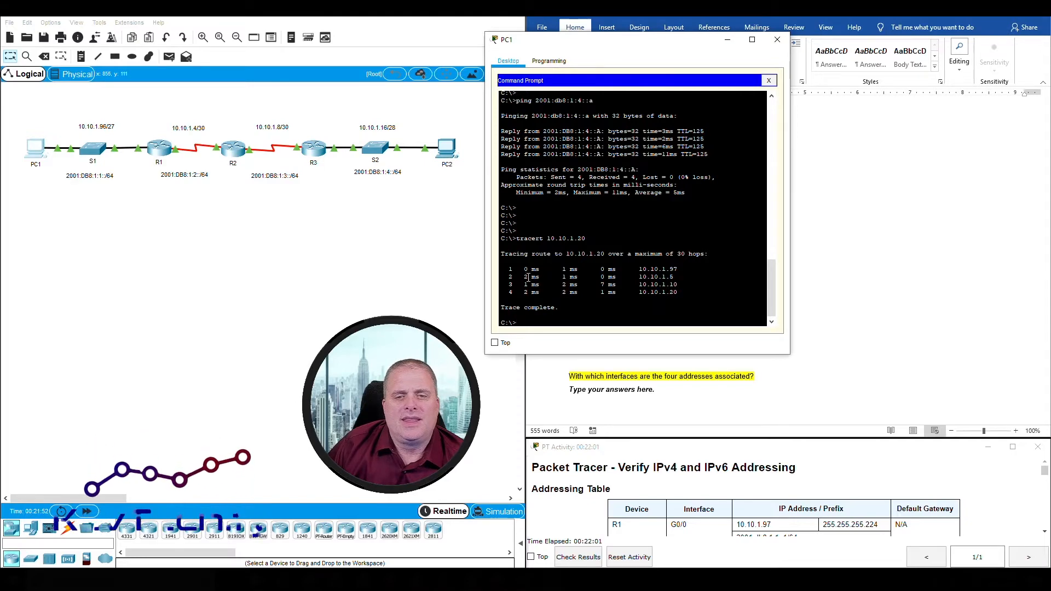
drag(663, 41, 318, 33)
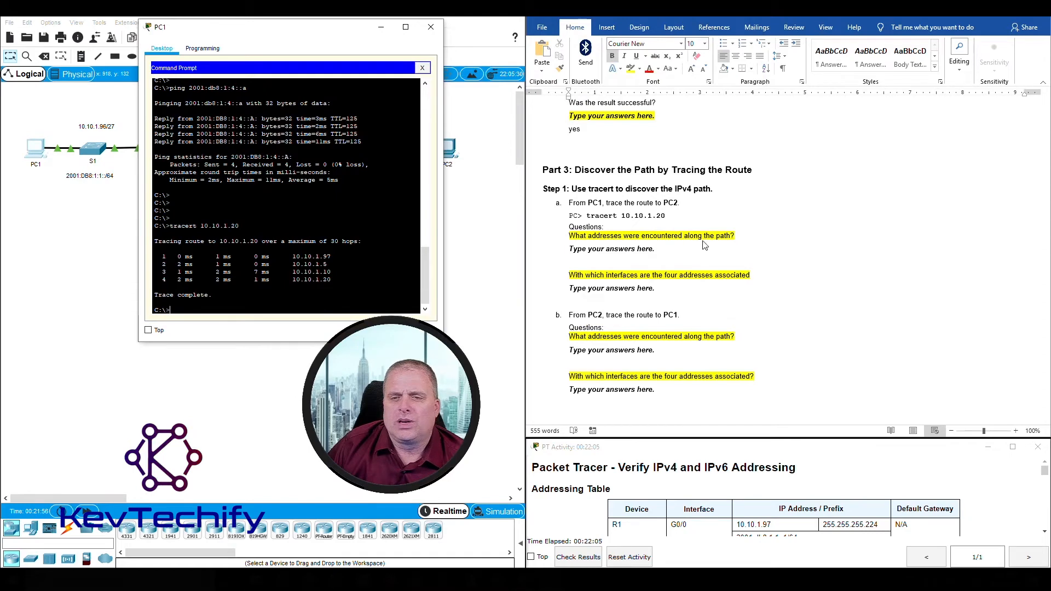
click(658, 260)
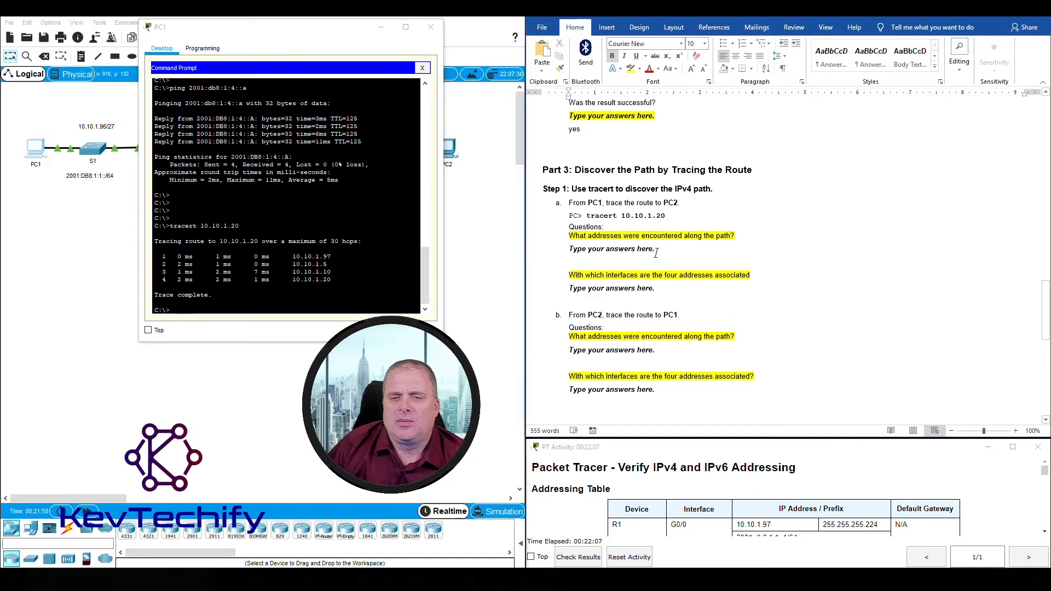
drag(570, 249, 658, 255)
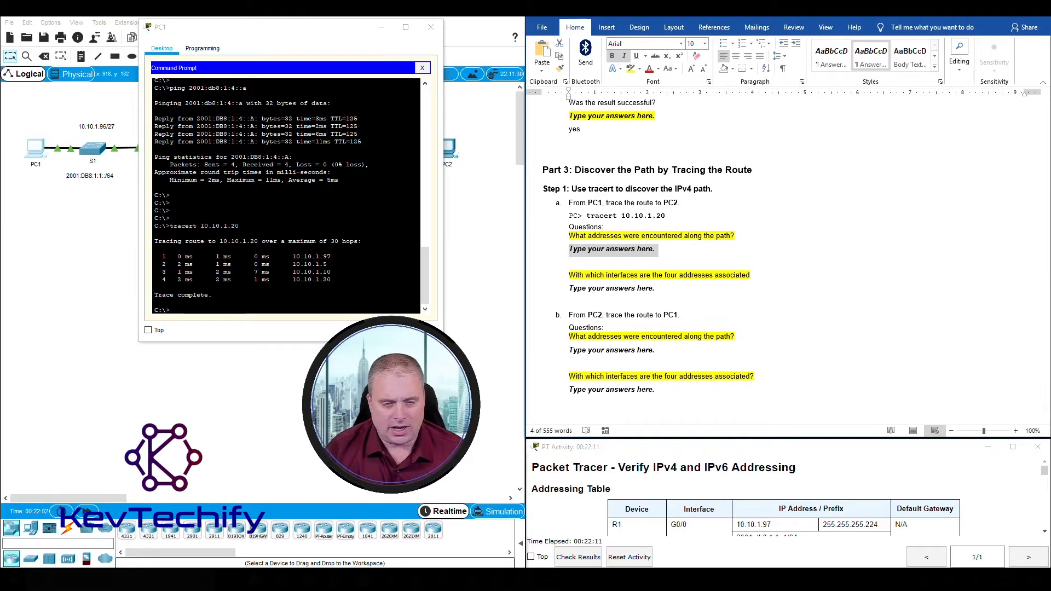
text(10.10.1)
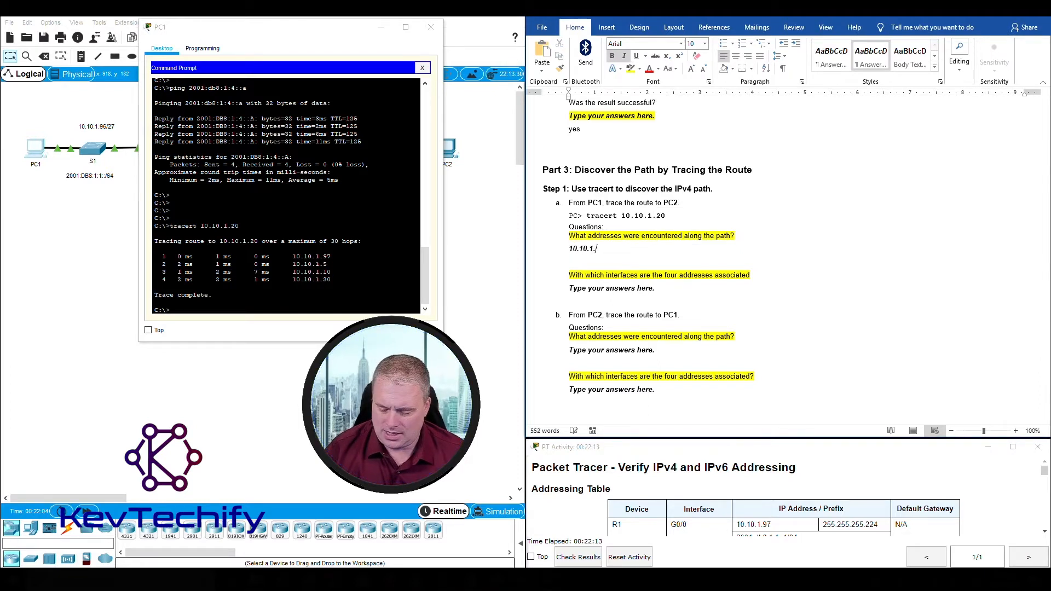
text(.97,)
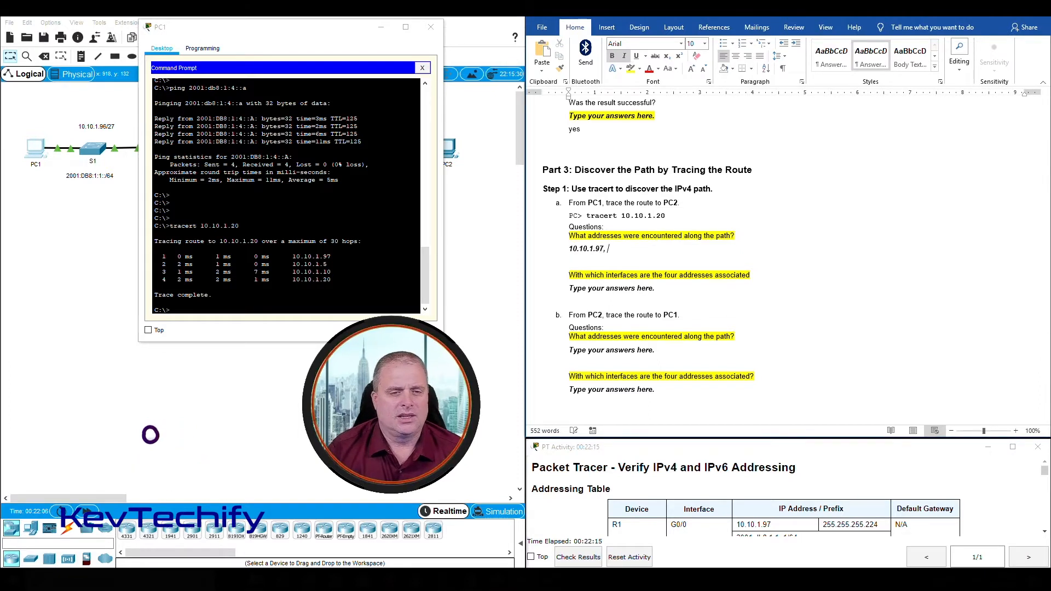
text( 10.10.1)
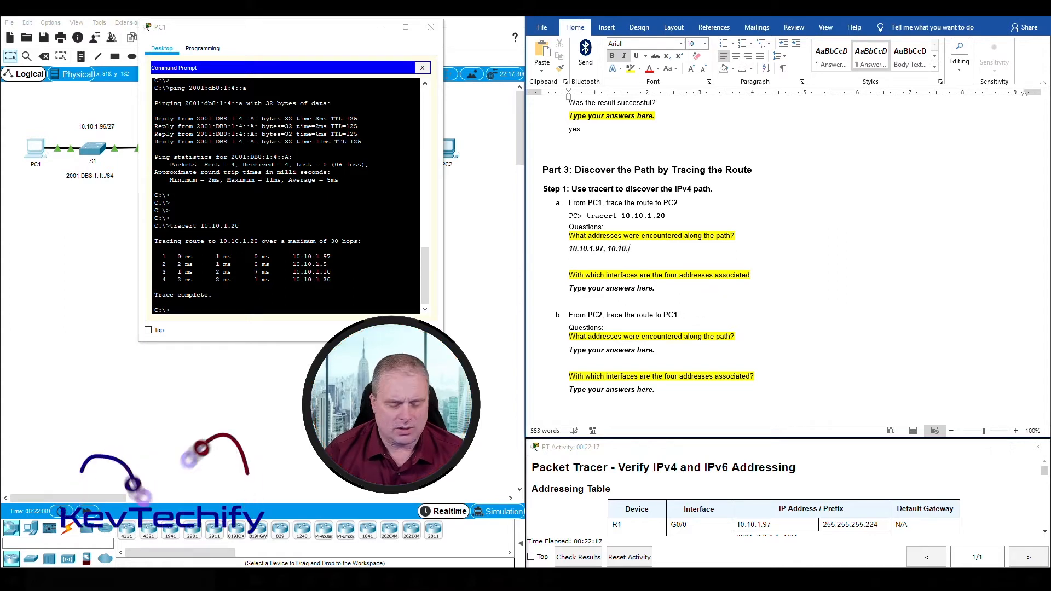
text(.5, 10.10.1.10, and 10.1)
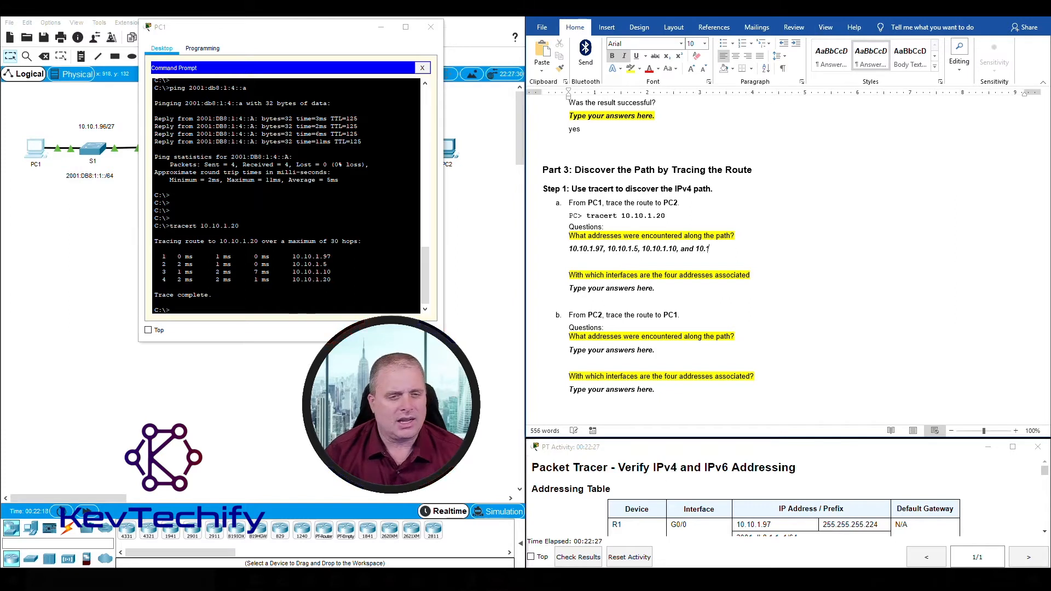
text(0.1.20)
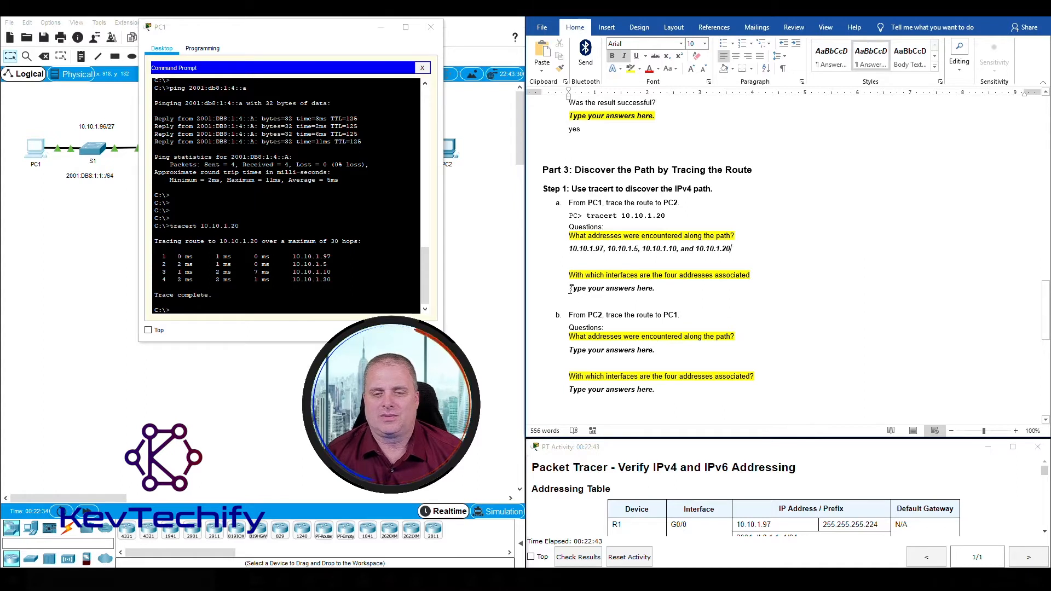
Step: Clear the placeholder answer below the Part 3 Step 1a question about the interfaces associated with the four addresses
drag(570, 290, 654, 289)
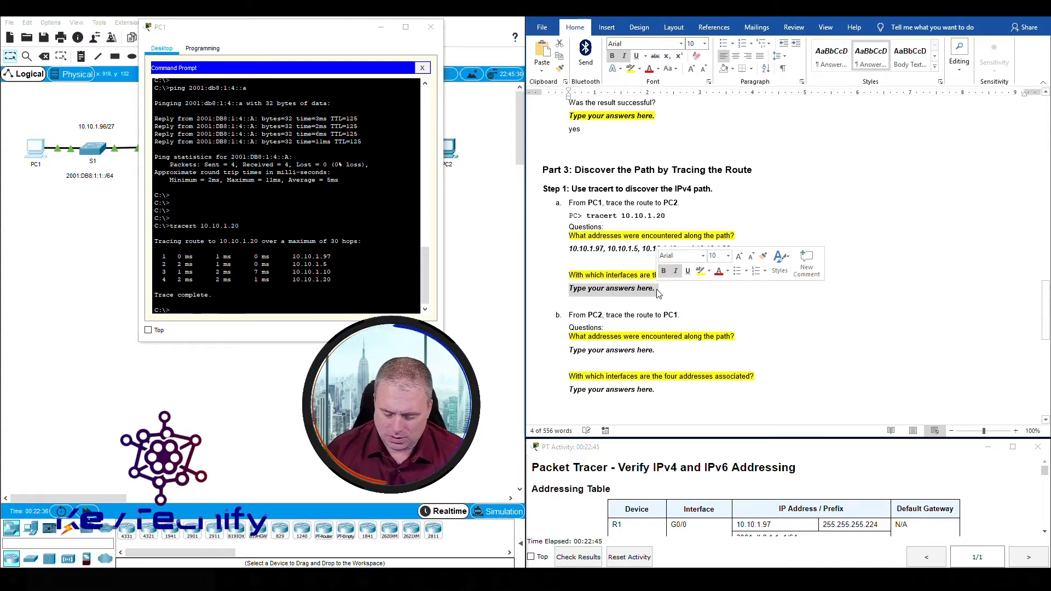
key(Delete)
key(Return)
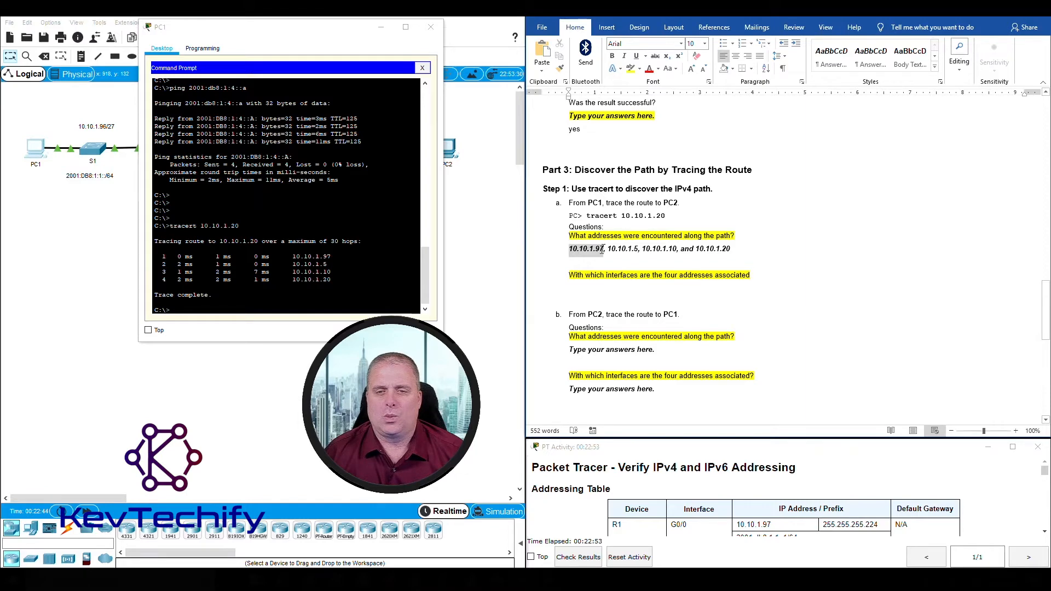
Step: Look up 10.10.1.97 in the Addressing Table to identify its device and interface, and return to Part 3 Step 1a
double_click(602, 249)
scroll(624, 241, up, 8)
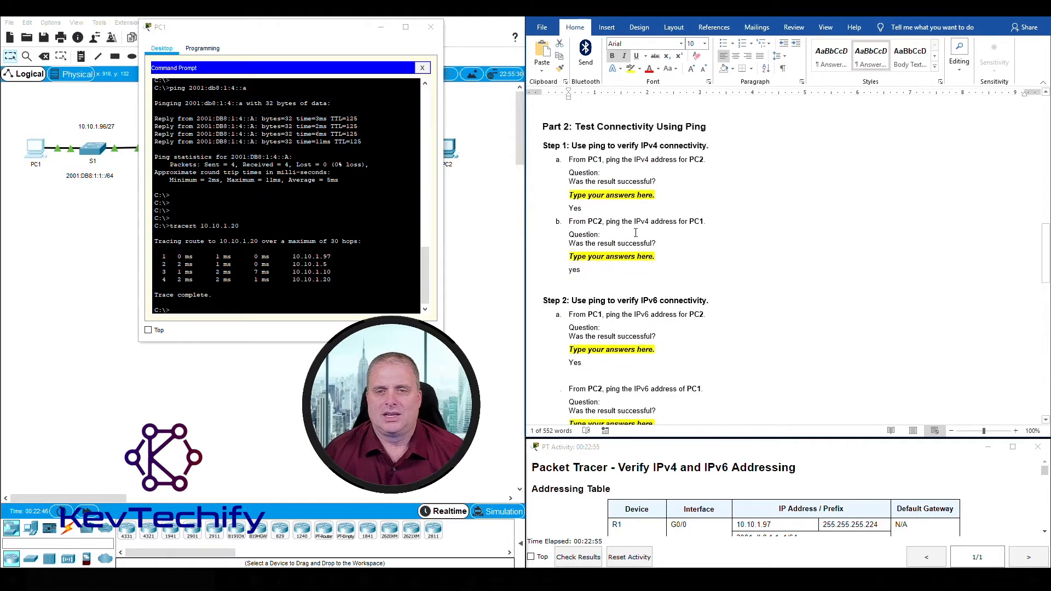
scroll(635, 233, up, 15)
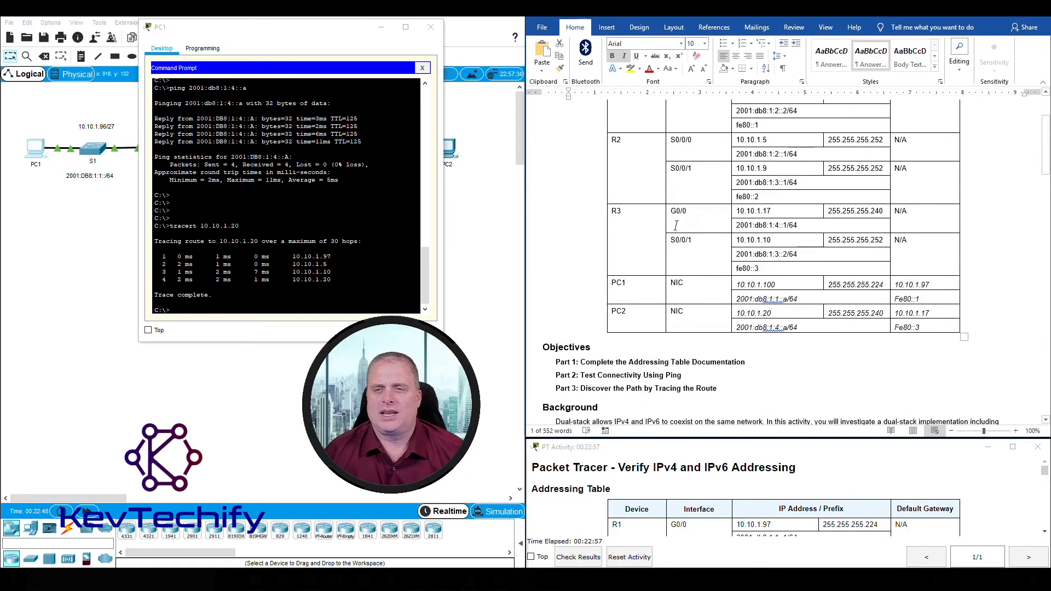
scroll(676, 226, up, 2)
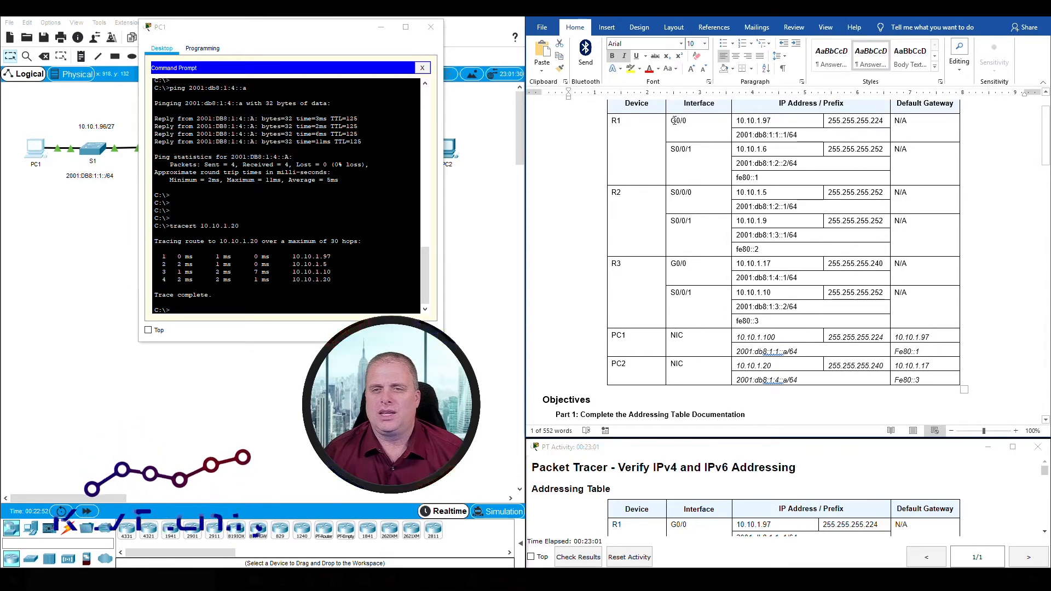
drag(737, 120, 767, 119)
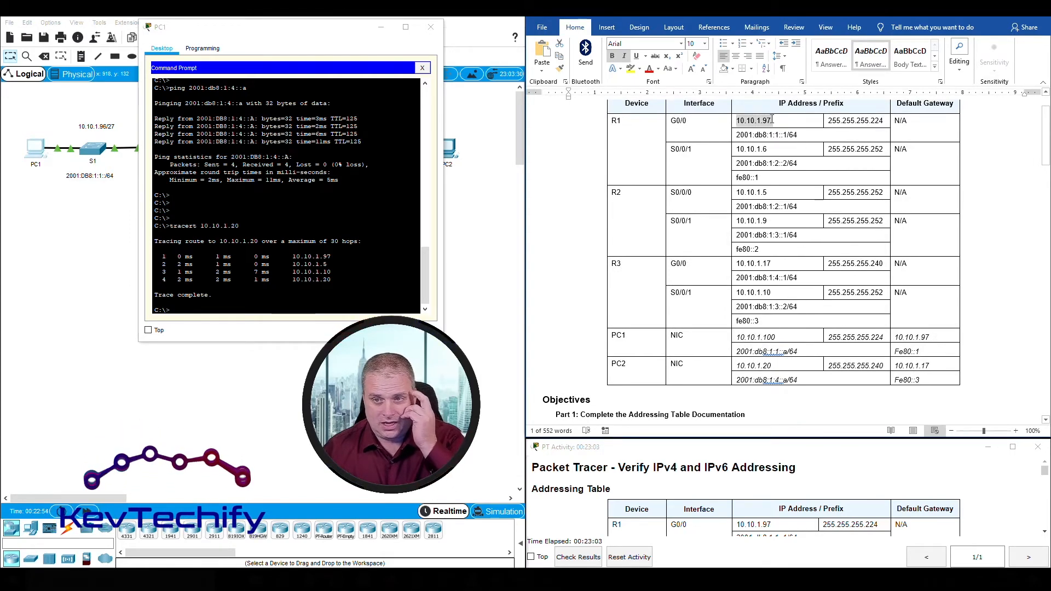
scroll(711, 329, down, 7)
scroll(696, 476, down, 8)
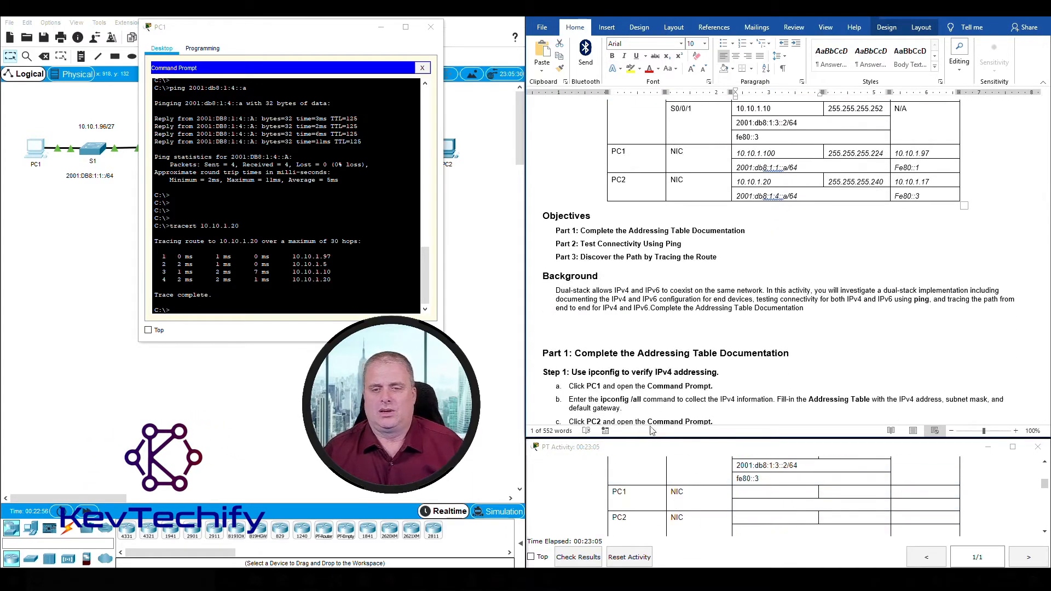
scroll(680, 347, down, 4)
scroll(679, 486, up, 8)
scroll(637, 344, down, 20)
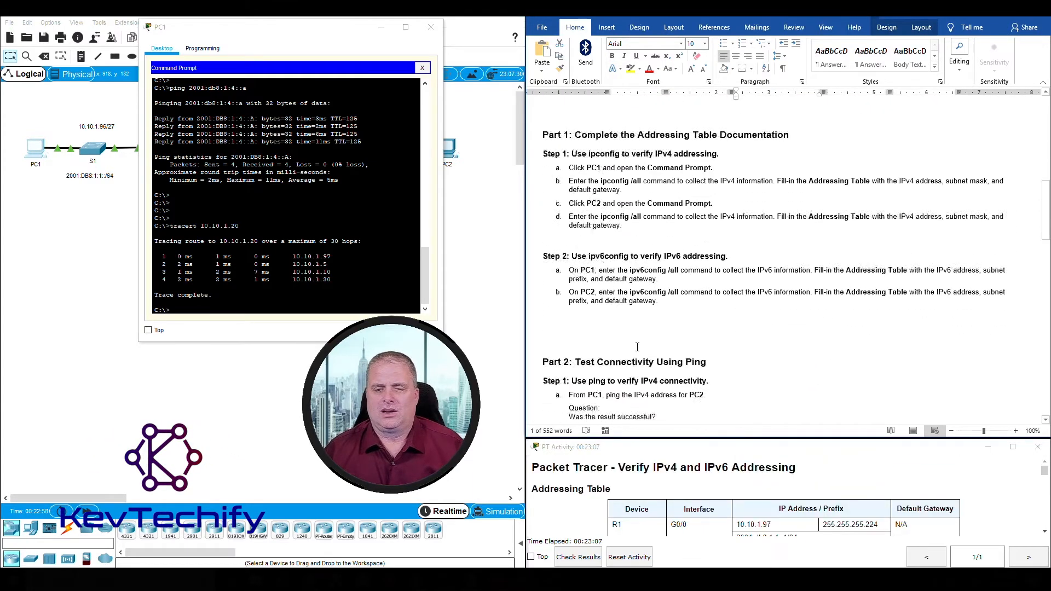
scroll(637, 344, down, 6)
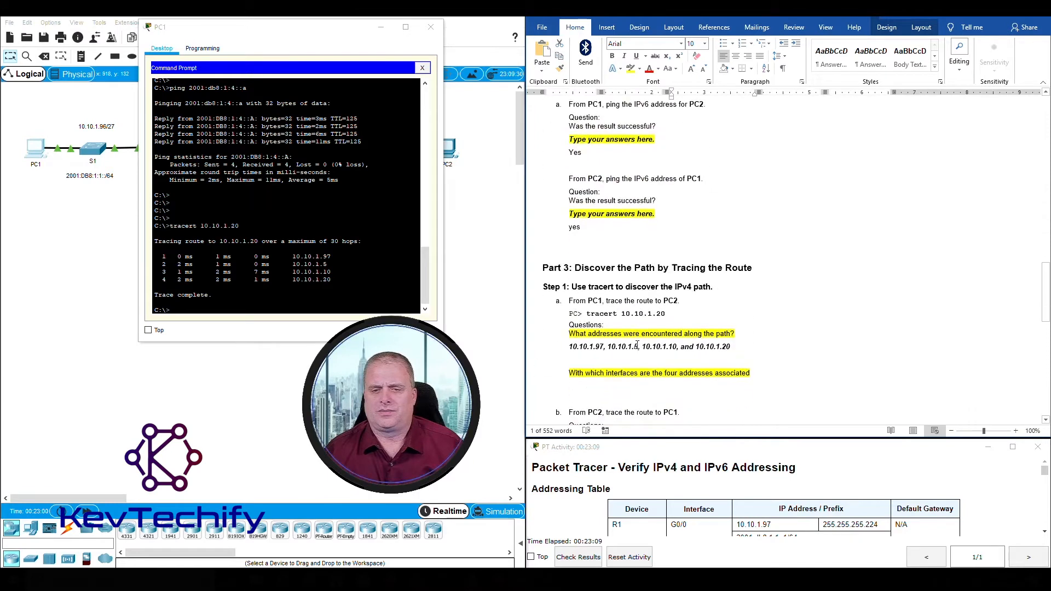
Step: Enter G0/0 on R1 as the first interface in the Part 3 Step 1a interfaces answer
click(638, 317)
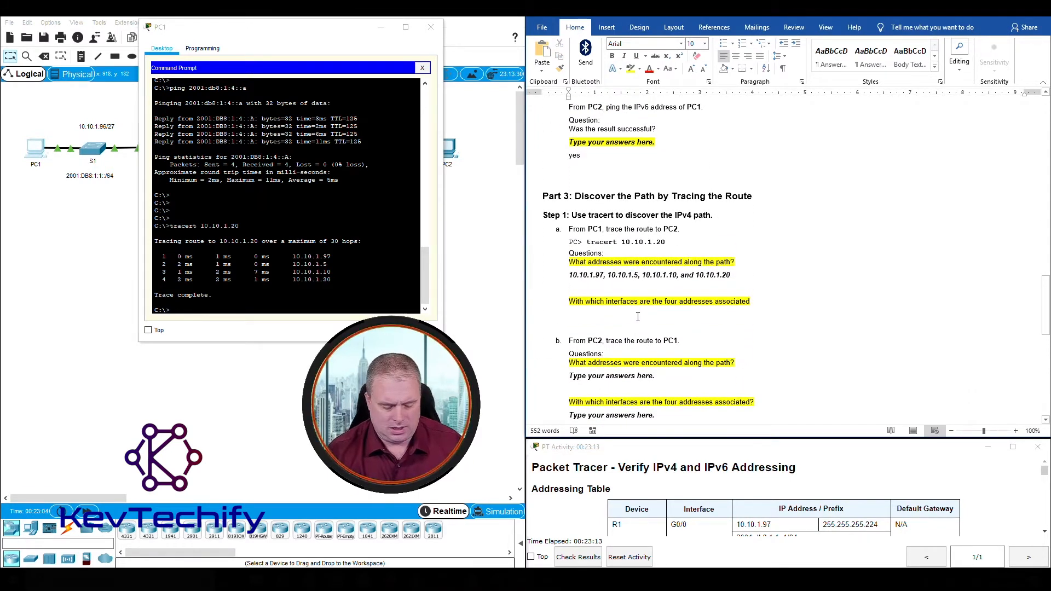
text(G0)
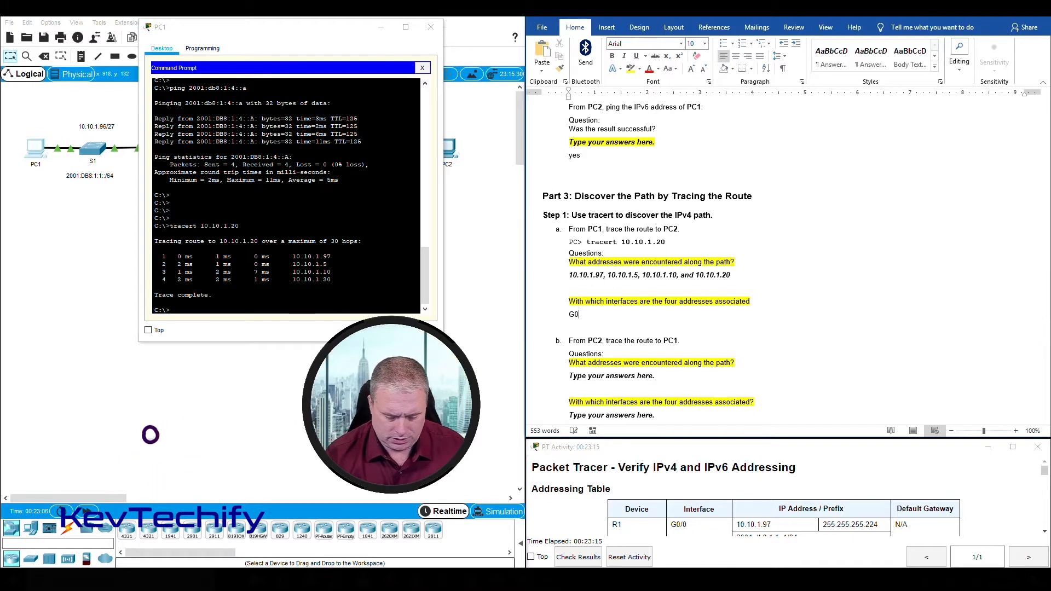
text(/0 on R)
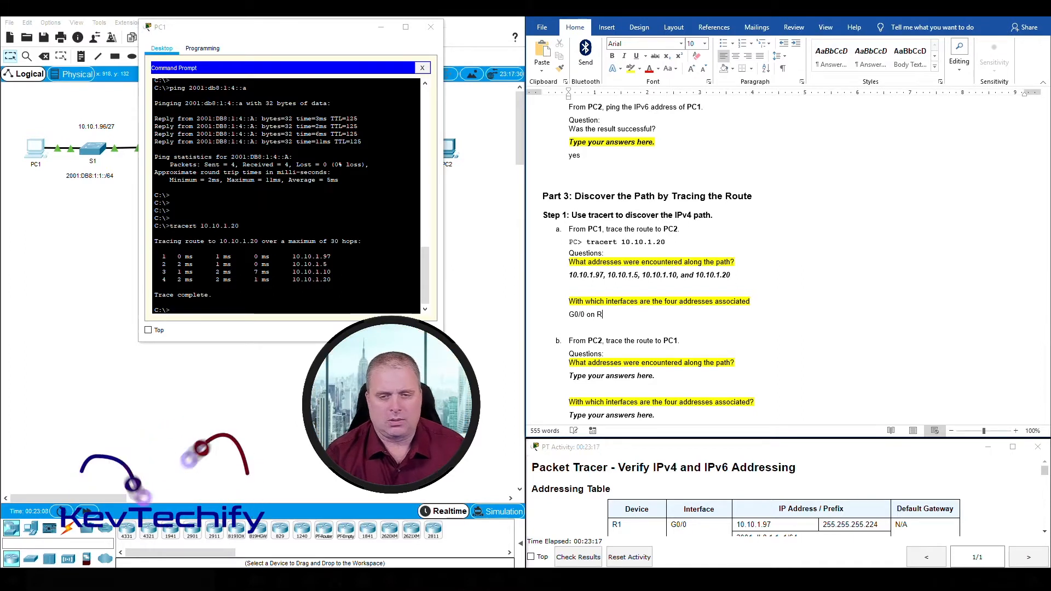
text(1,)
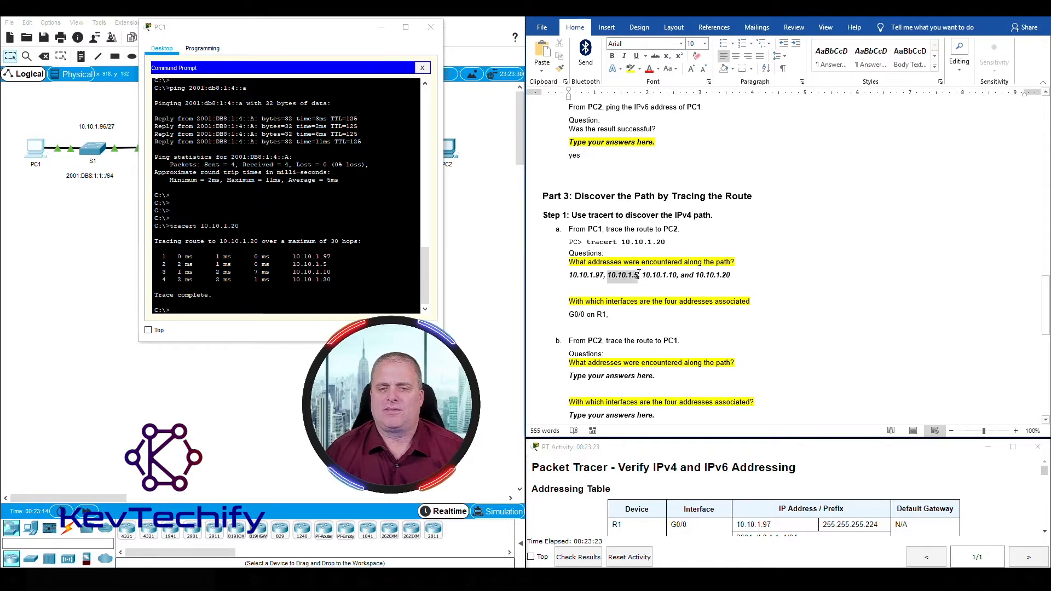
Step: Look up 10.10.1.5 in the Addressing Table and add s0/0/0 on r2 to the Part 3 Step 1a interfaces answer
scroll(877, 220, up, 9)
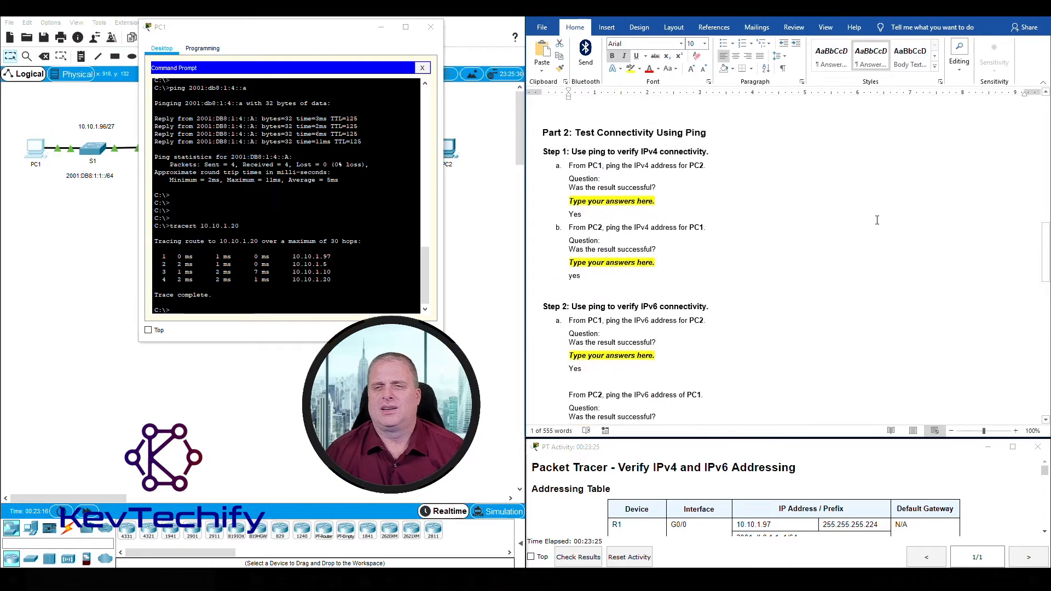
scroll(876, 220, up, 12)
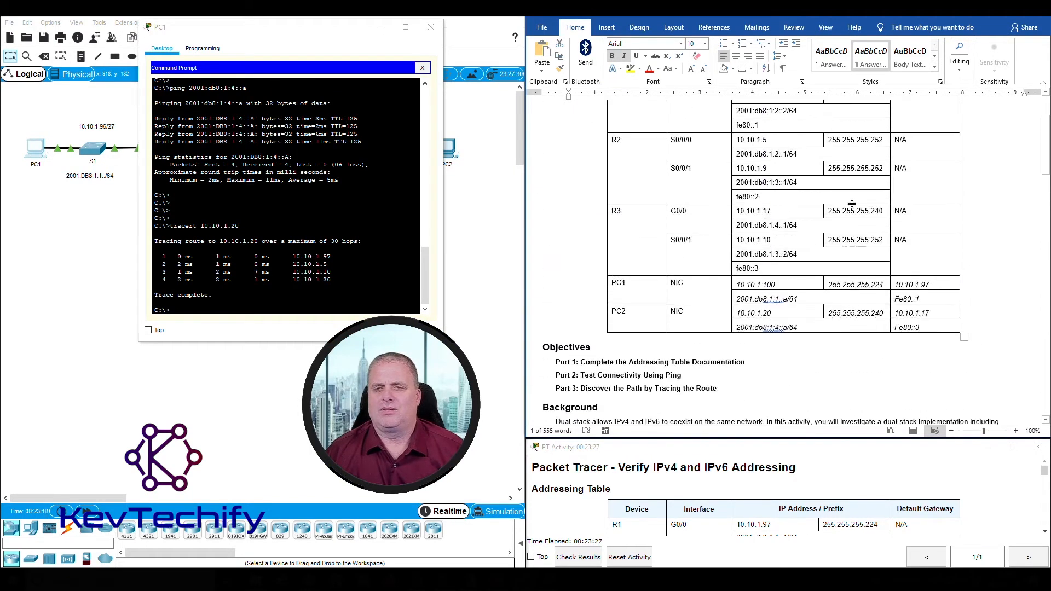
scroll(852, 204, up, 2)
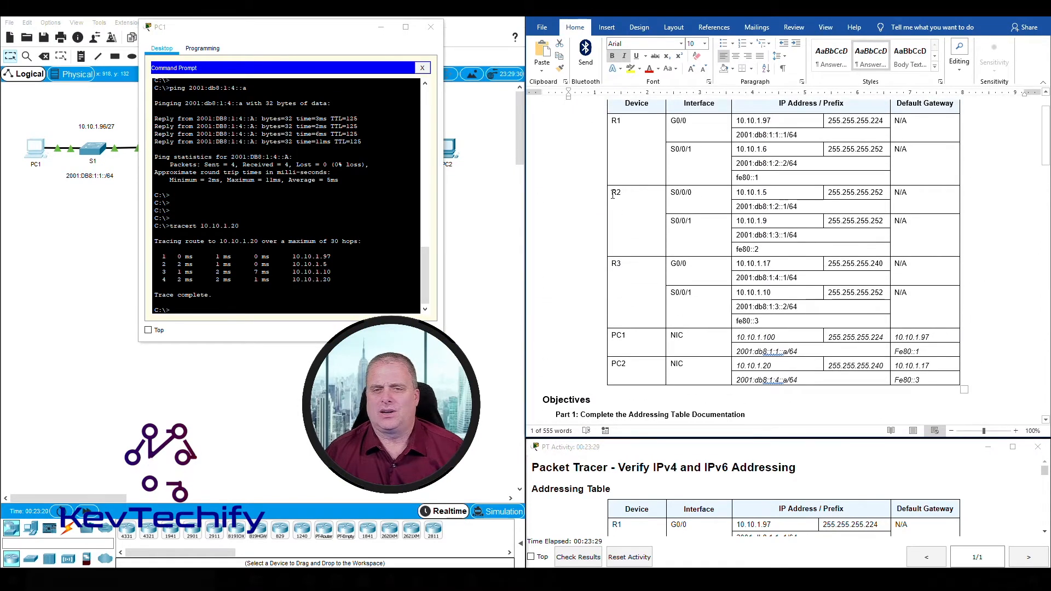
drag(626, 192, 695, 194)
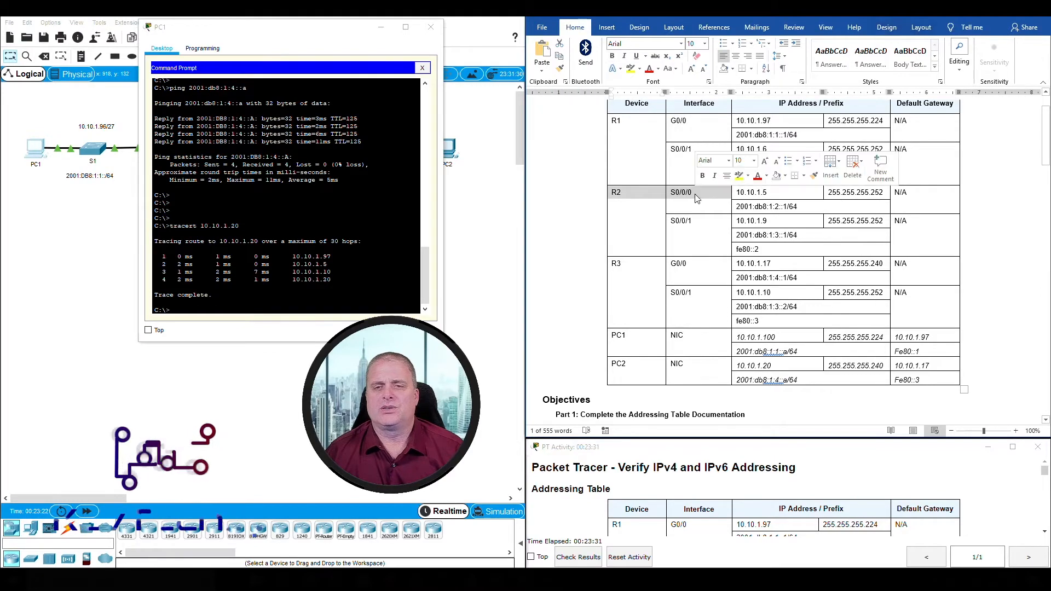
scroll(703, 274, down, 15)
scroll(704, 297, down, 12)
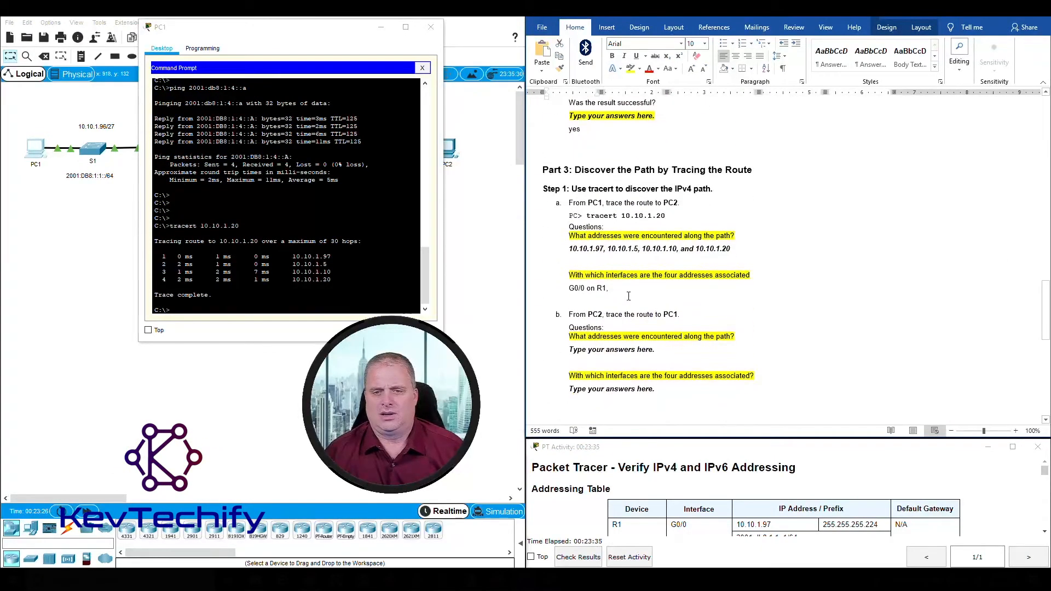
click(632, 289)
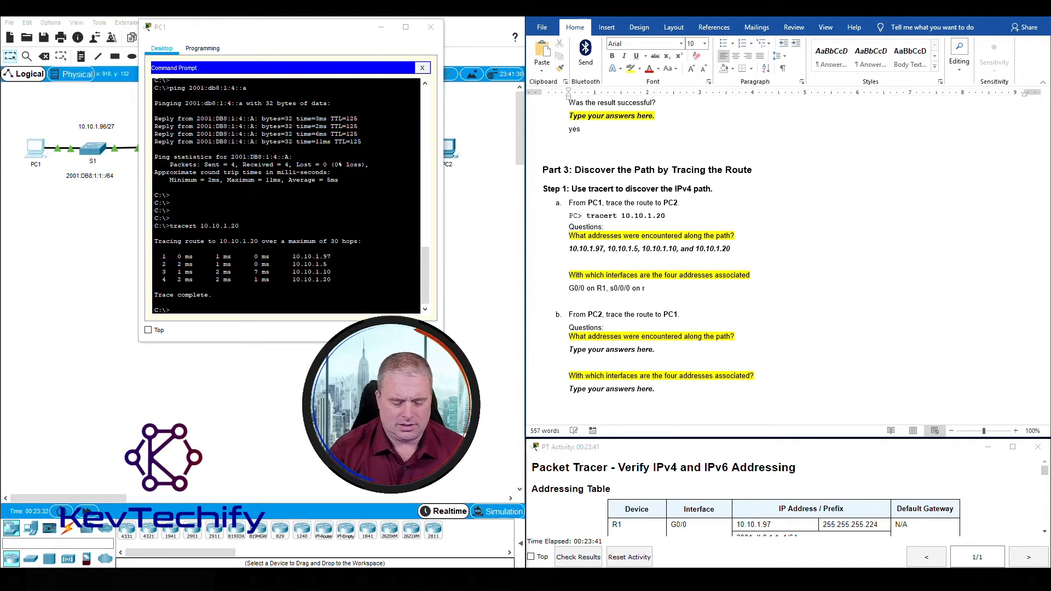
Step: Look up the device and interface for 10.10.1.10 in the Addressing Table and return to the end of the Part 3 Step 1a interfaces answer
scroll(695, 267, up, 15)
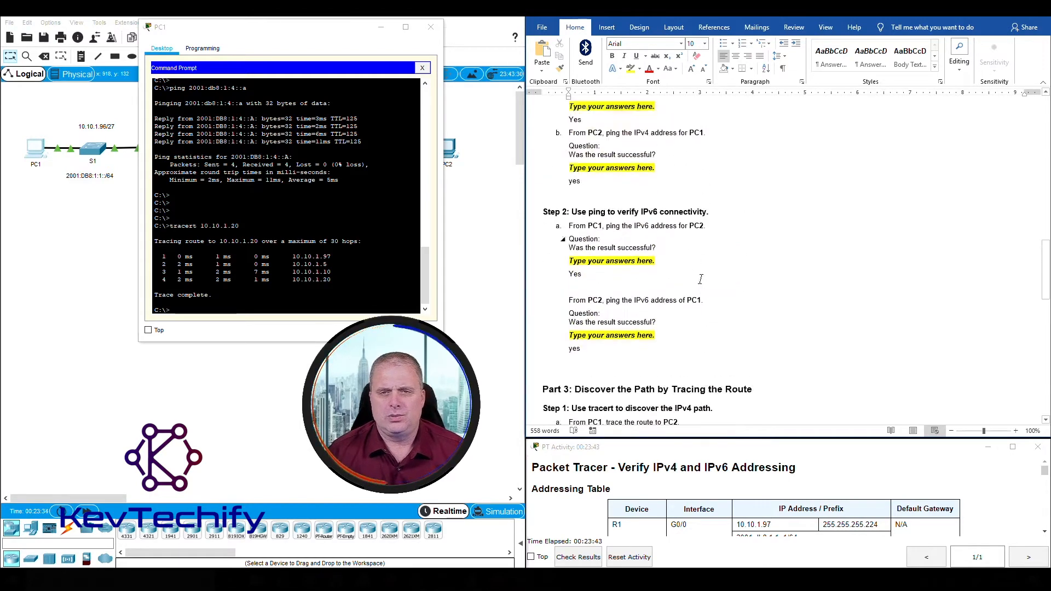
scroll(695, 268, up, 10)
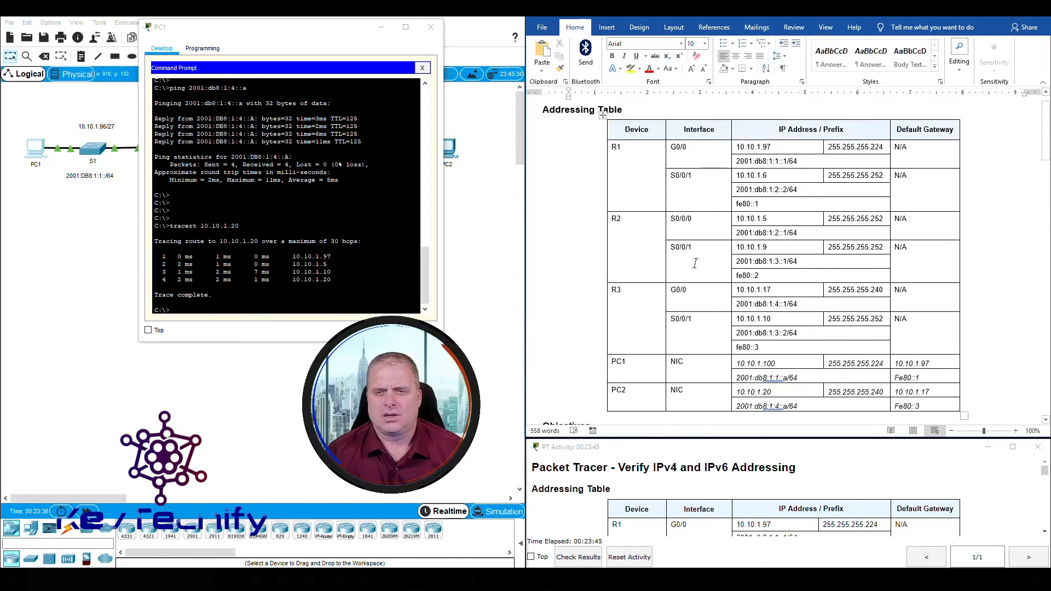
scroll(655, 272, down, 20)
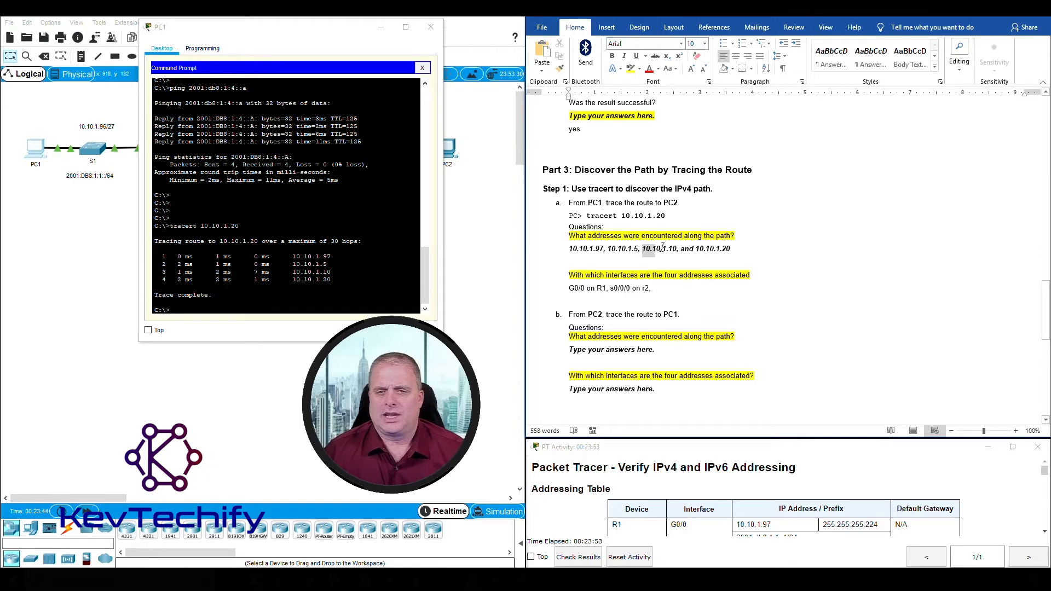
scroll(678, 257, up, 15)
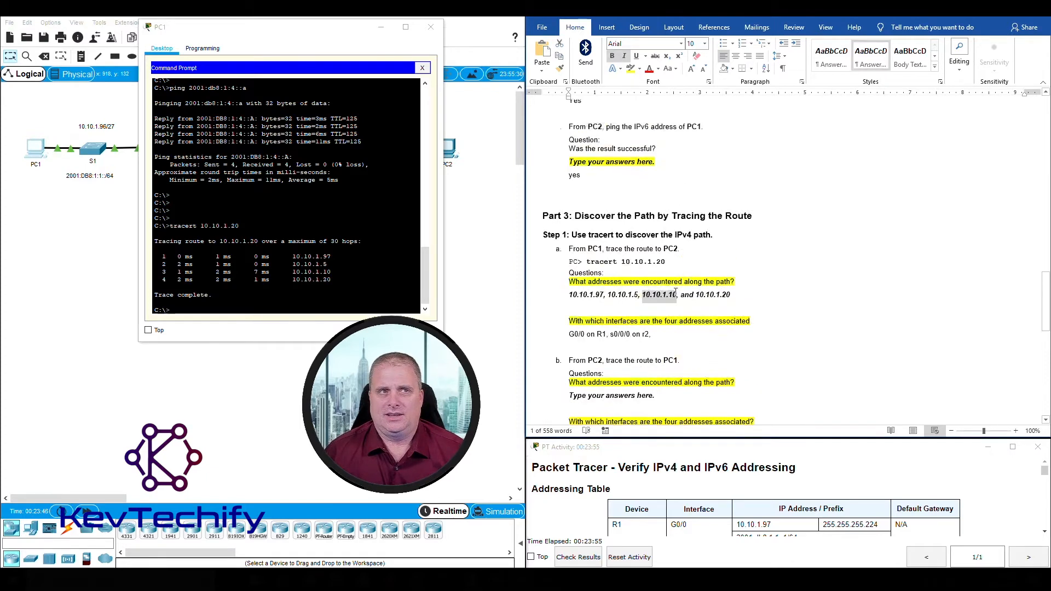
scroll(677, 278, up, 10)
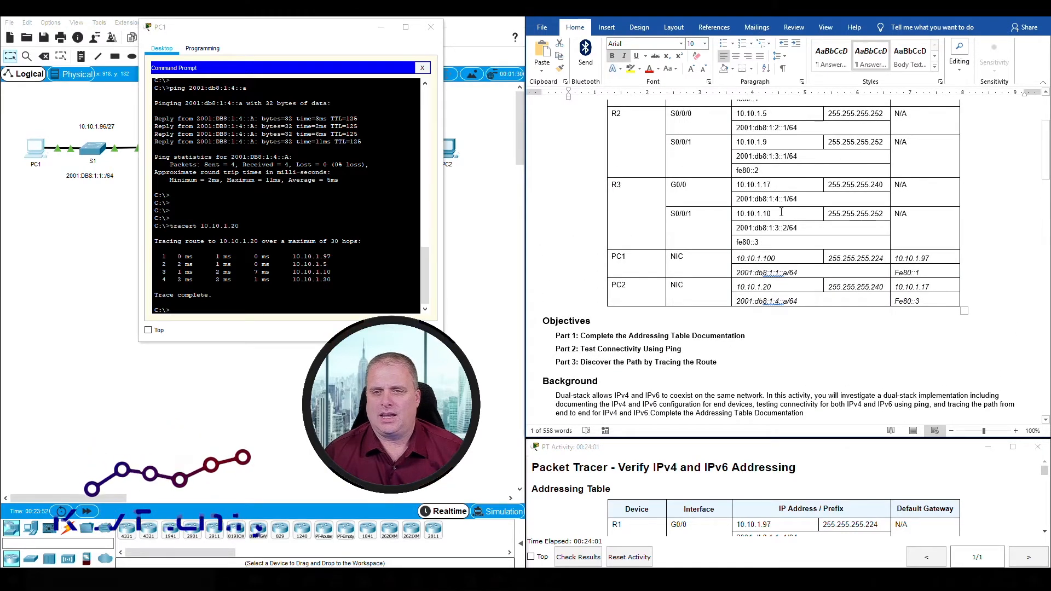
drag(770, 213, 735, 214)
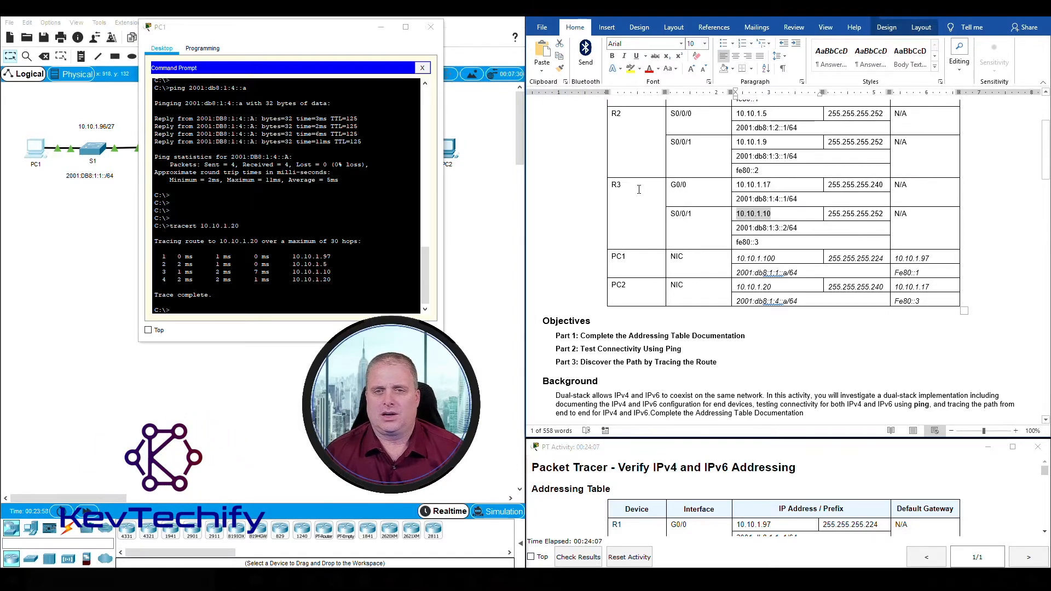
scroll(704, 350, down, 20)
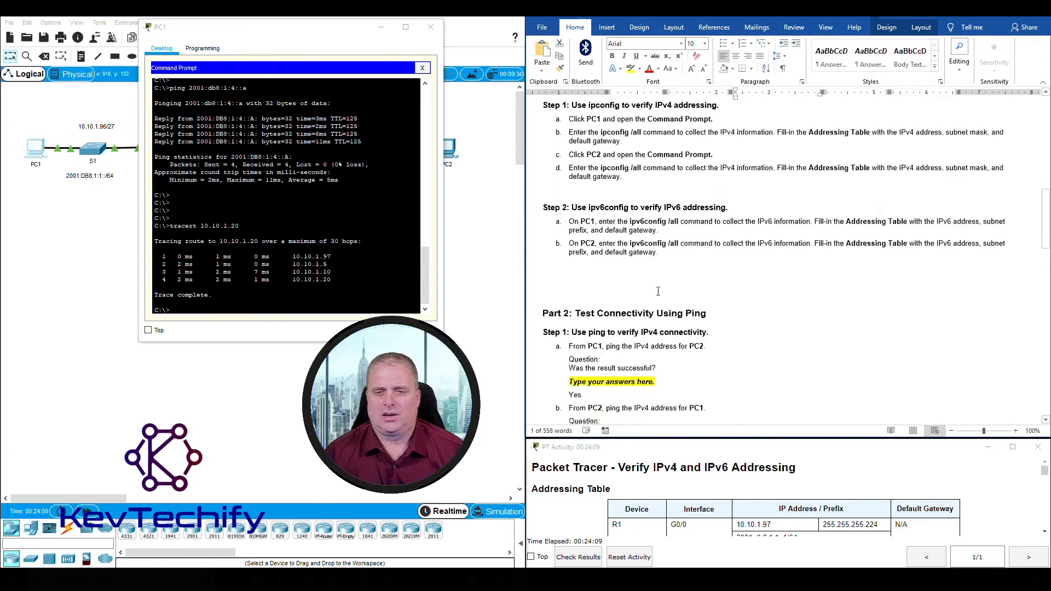
scroll(704, 350, down, 8)
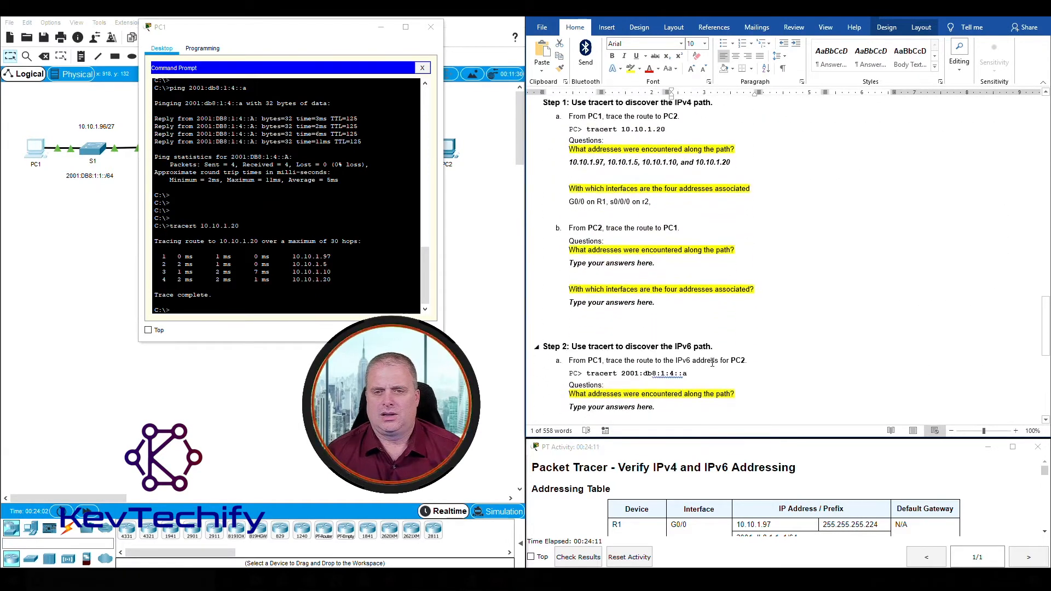
scroll(671, 238, up, 1)
click(670, 232)
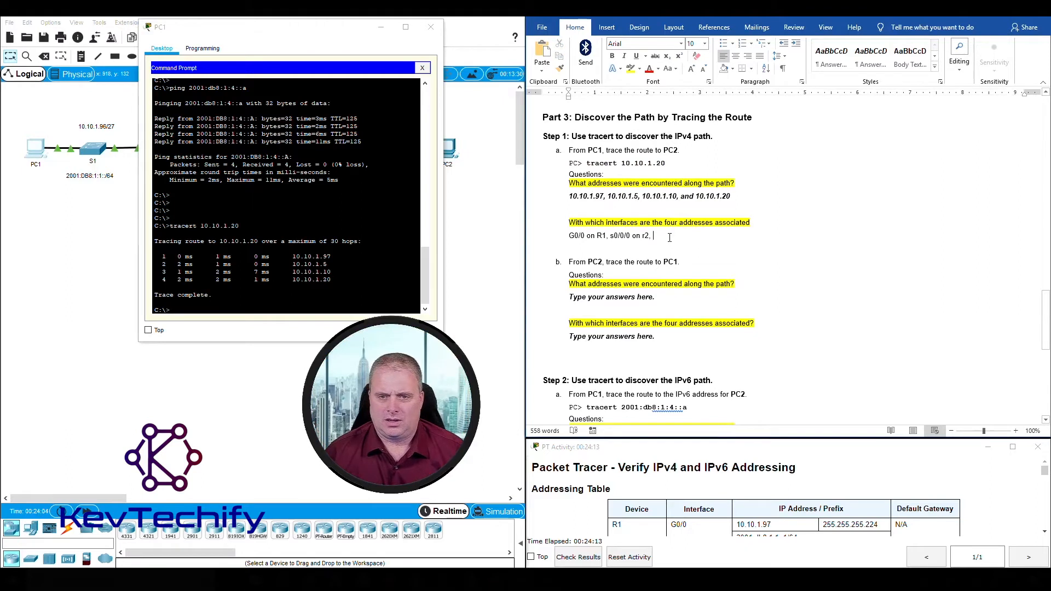
Step: Add "s0/0/1 on r3, and" to the Step 1a answer about the interfaces associated with the four addresses
text(s0/0)
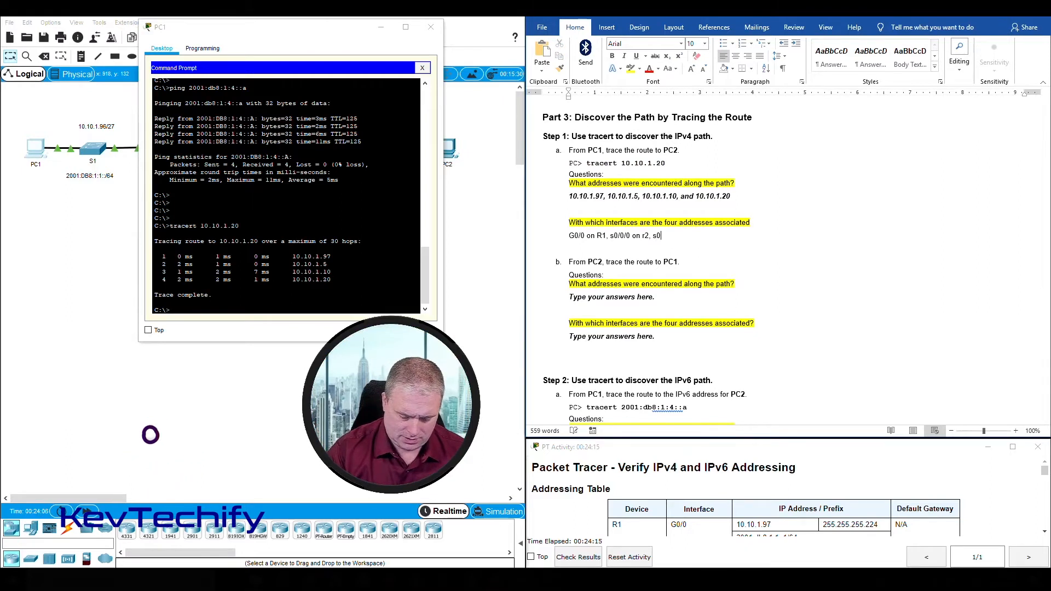
text(/1 o)
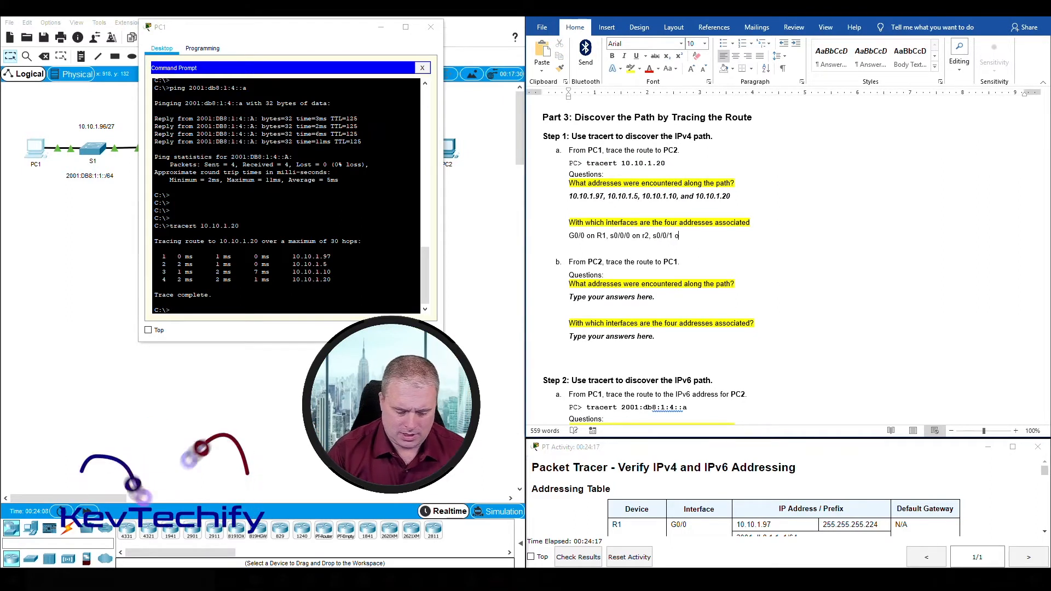
text(n r3)
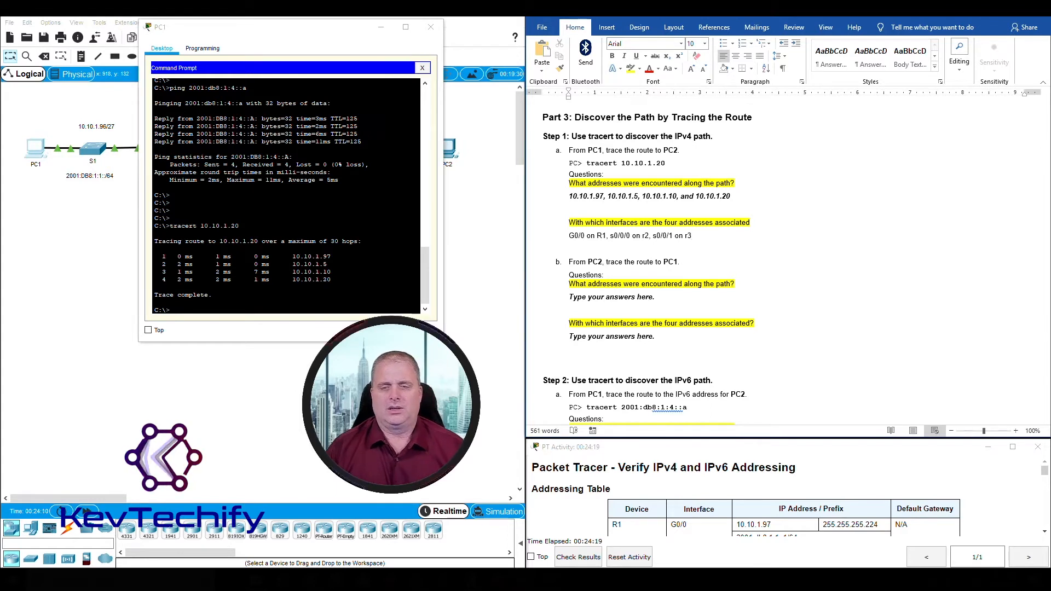
text(, and)
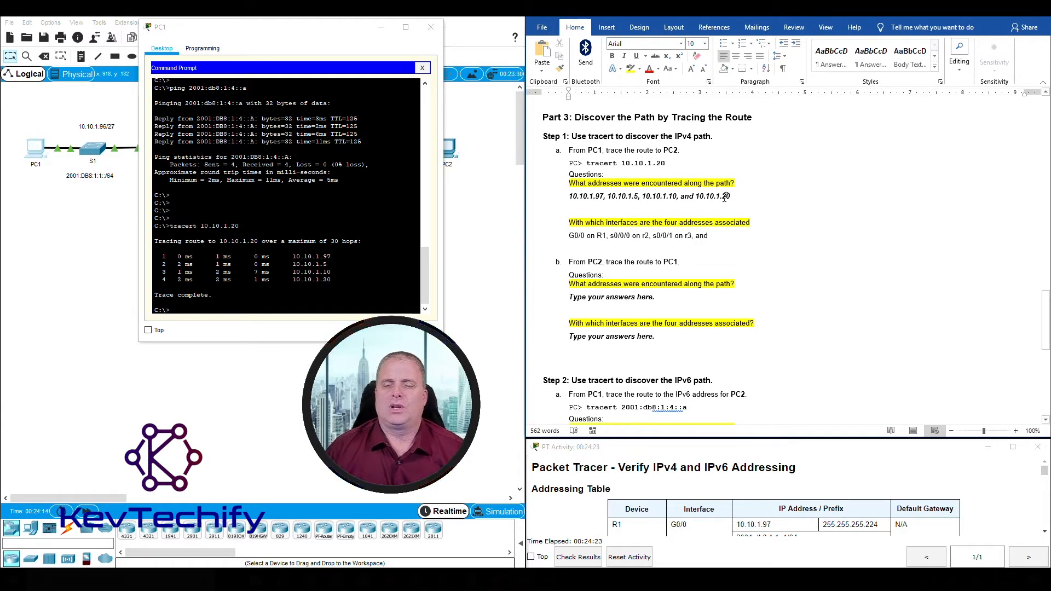
Step: Check which device has 10.10.1.20 in the Addressing Table and complete the Step 1a interface answer with "NIC on PC2"
scroll(724, 198, up, 15)
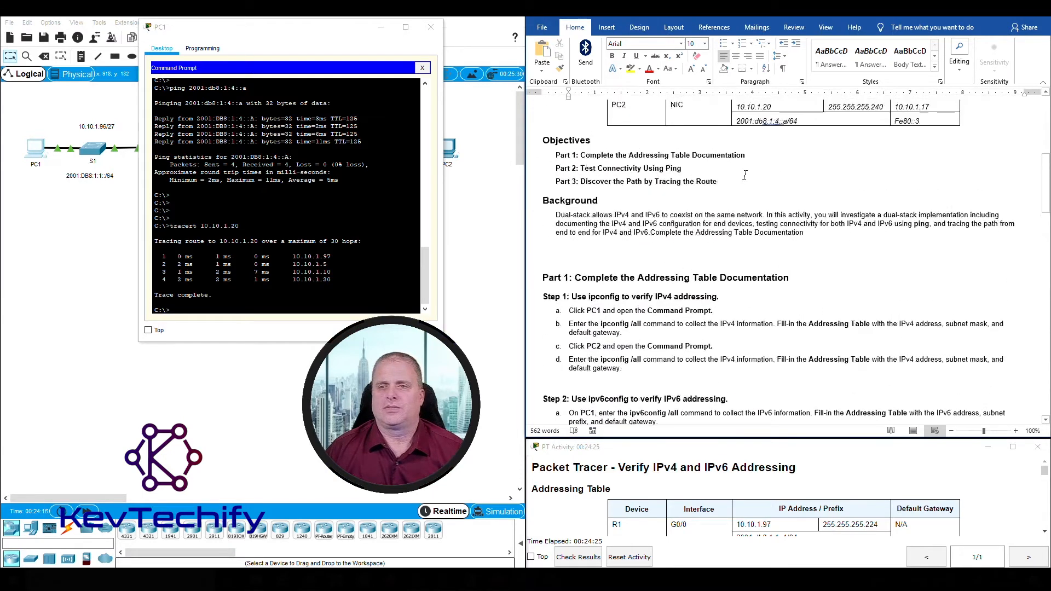
scroll(745, 174, up, 6)
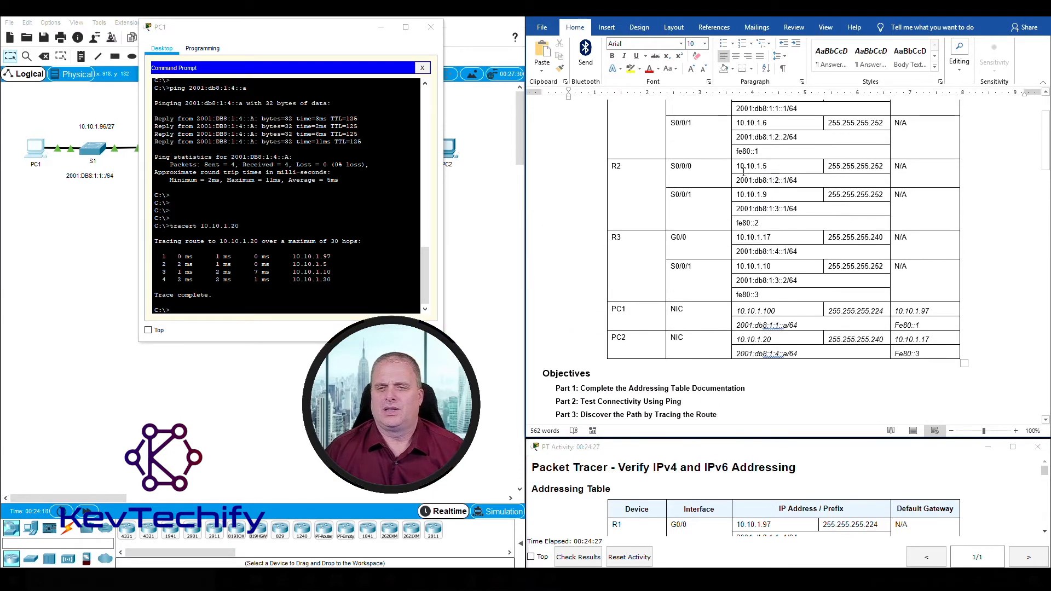
scroll(743, 172, up, 2)
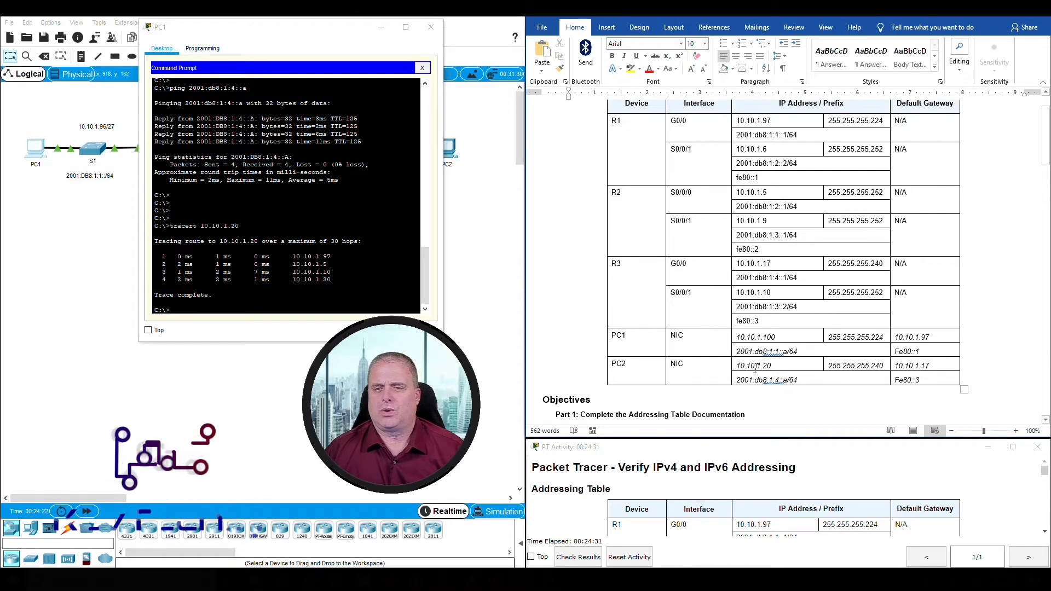
double_click(776, 365)
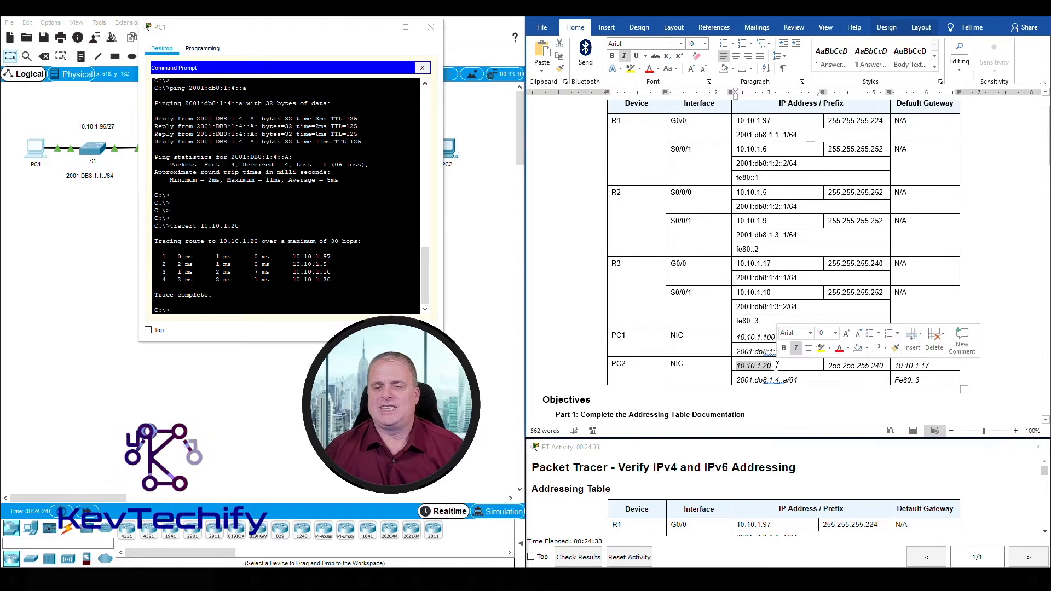
scroll(687, 365, down, 12)
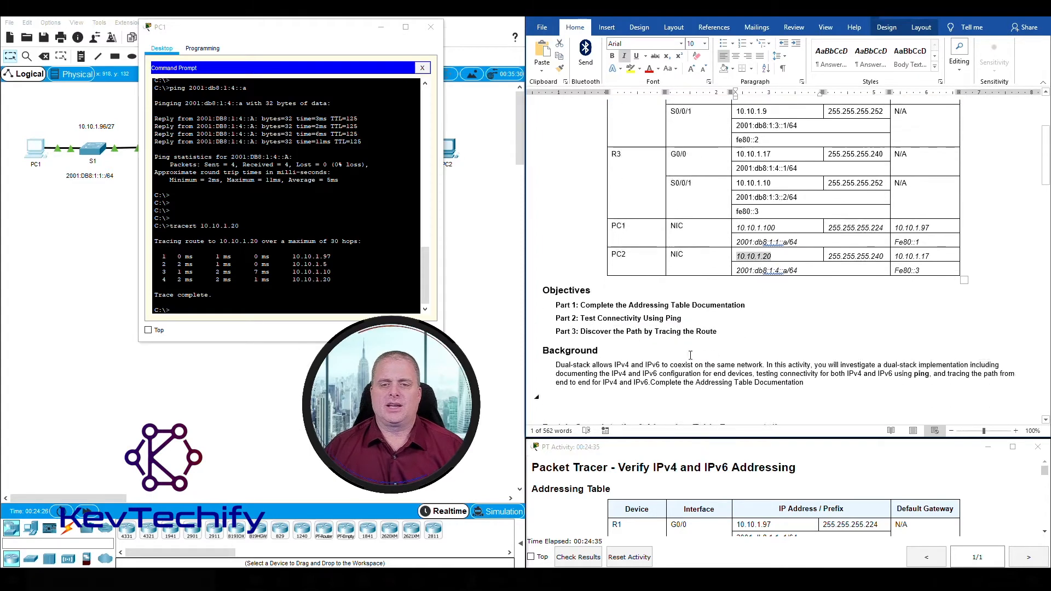
scroll(693, 350, down, 3)
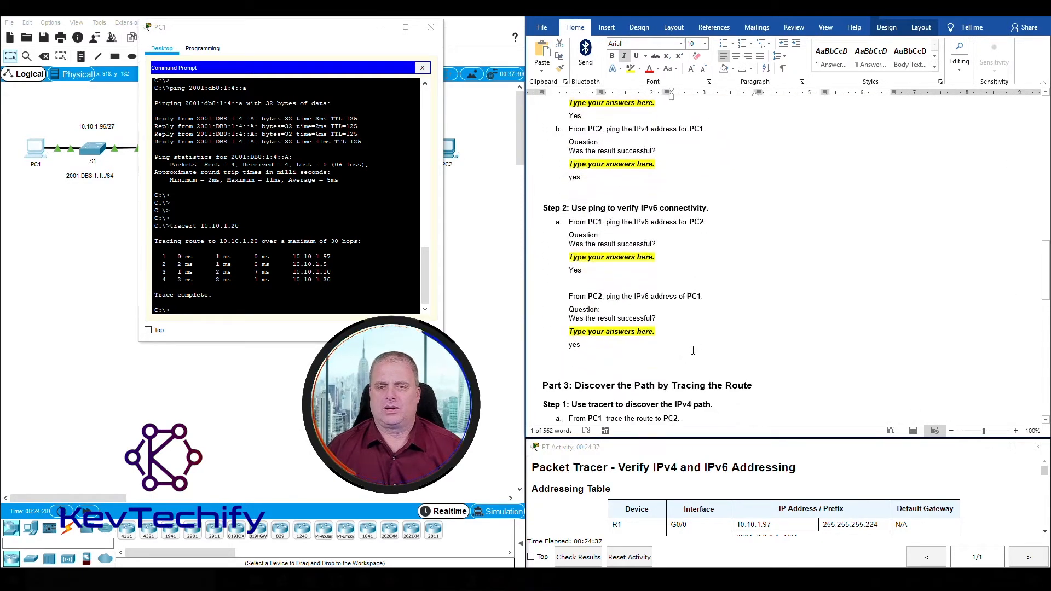
scroll(702, 316, up, 1)
scroll(701, 318, down, 7)
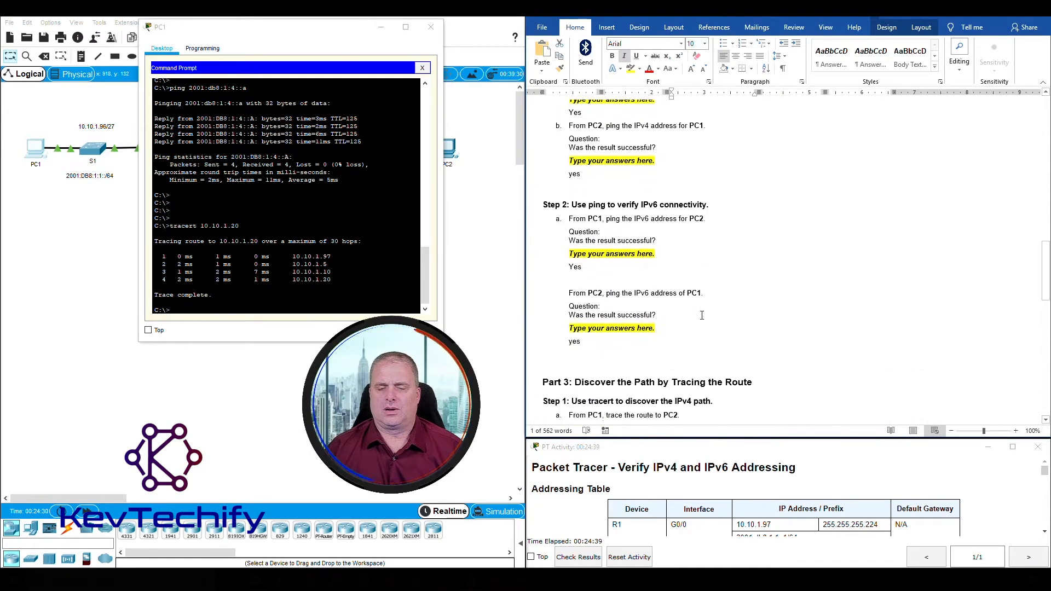
click(716, 343)
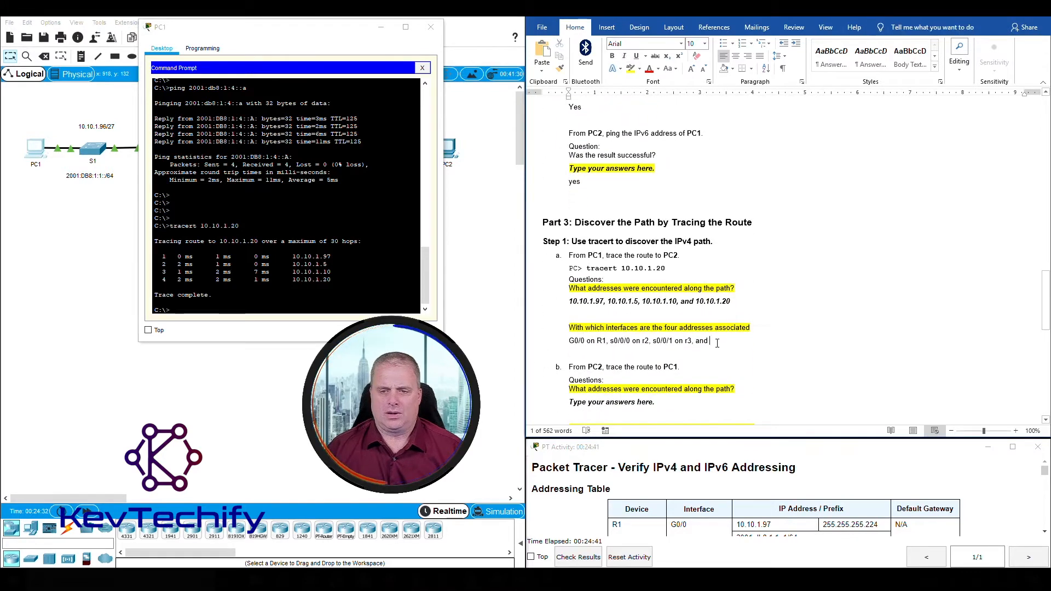
text(NIC)
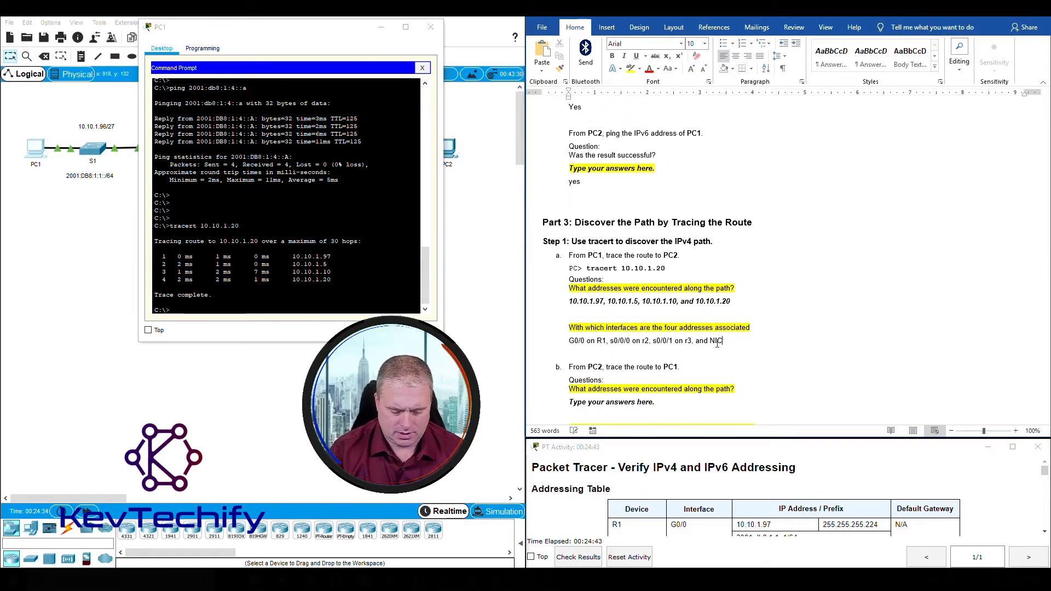
text( on PC2)
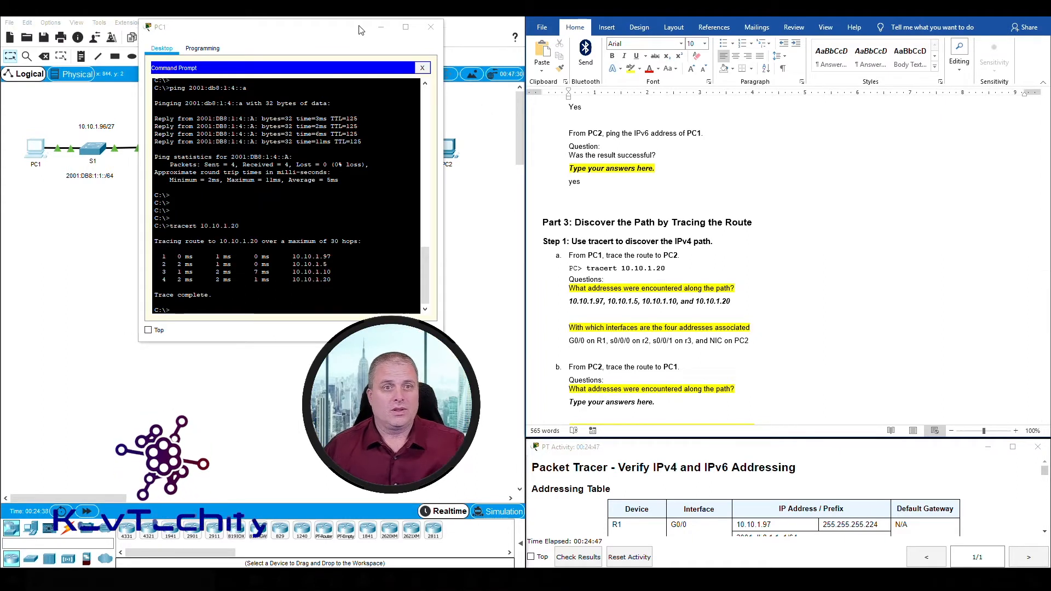
Step: Uncover the network topology and compare the traced addresses and their interfaces in the Step 1a answers with the path from PC1 to PC2
drag(359, 30, 338, 230)
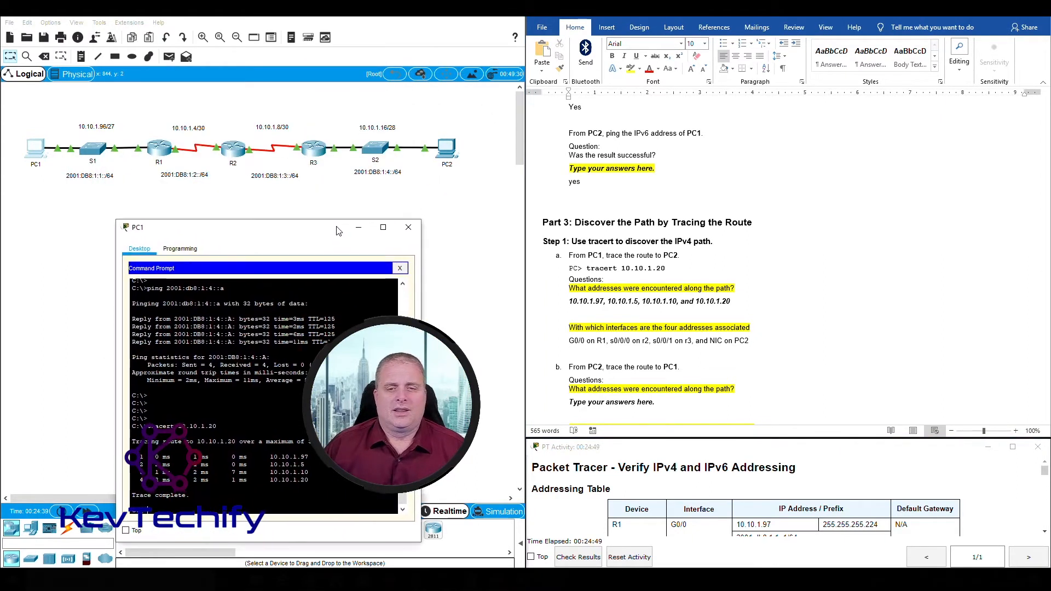
click(577, 349)
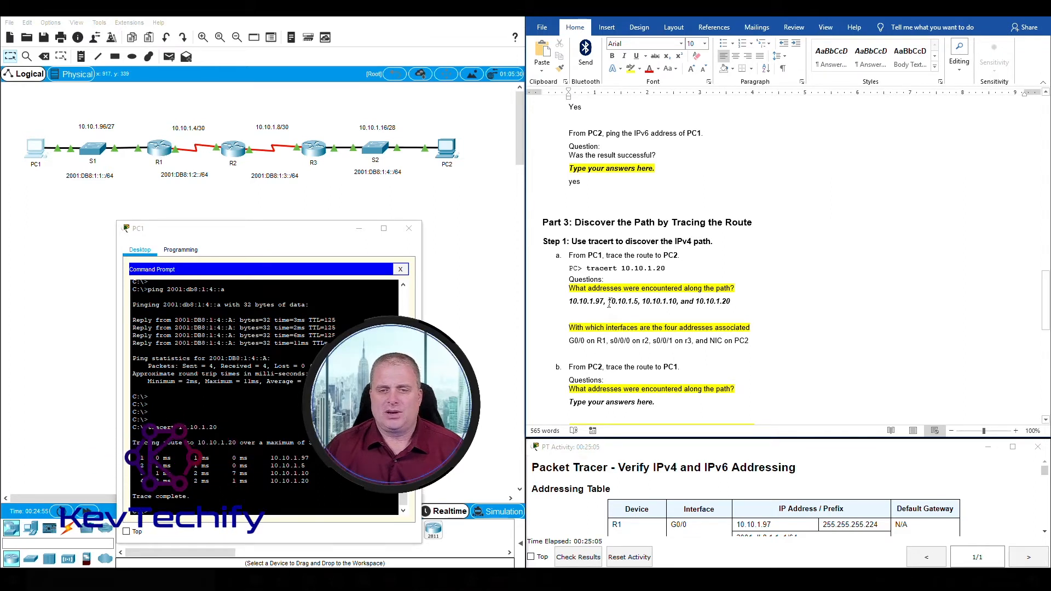
drag(608, 302, 638, 302)
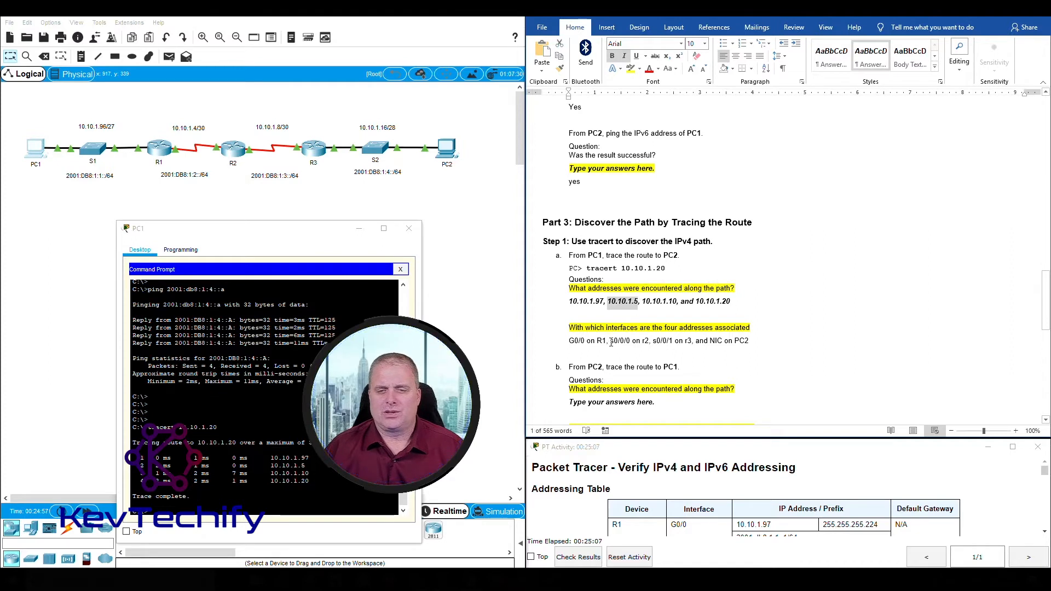
drag(633, 344, 652, 343)
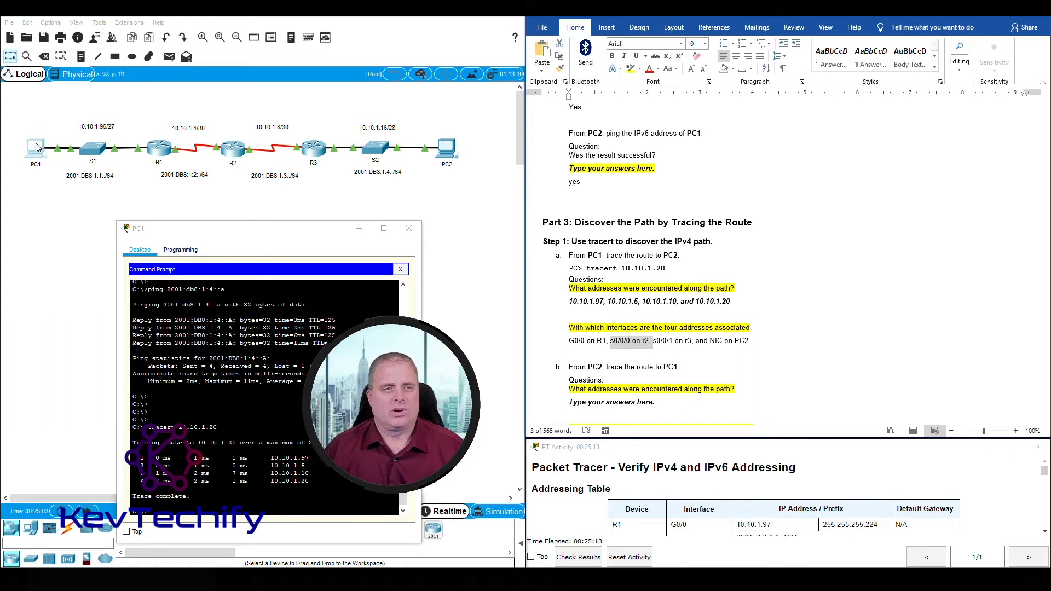
click(654, 343)
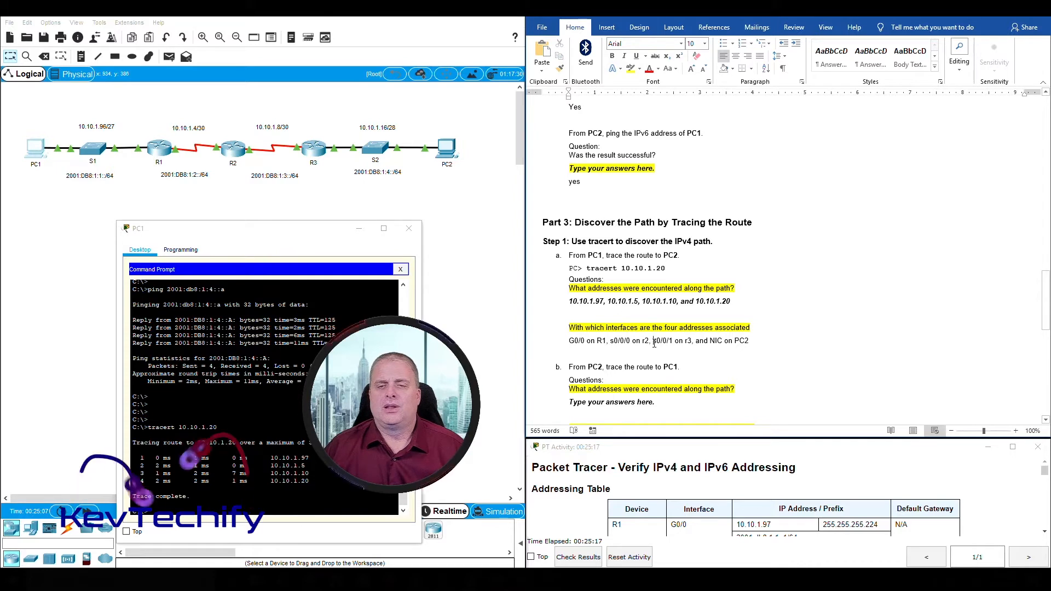
drag(653, 343, 692, 344)
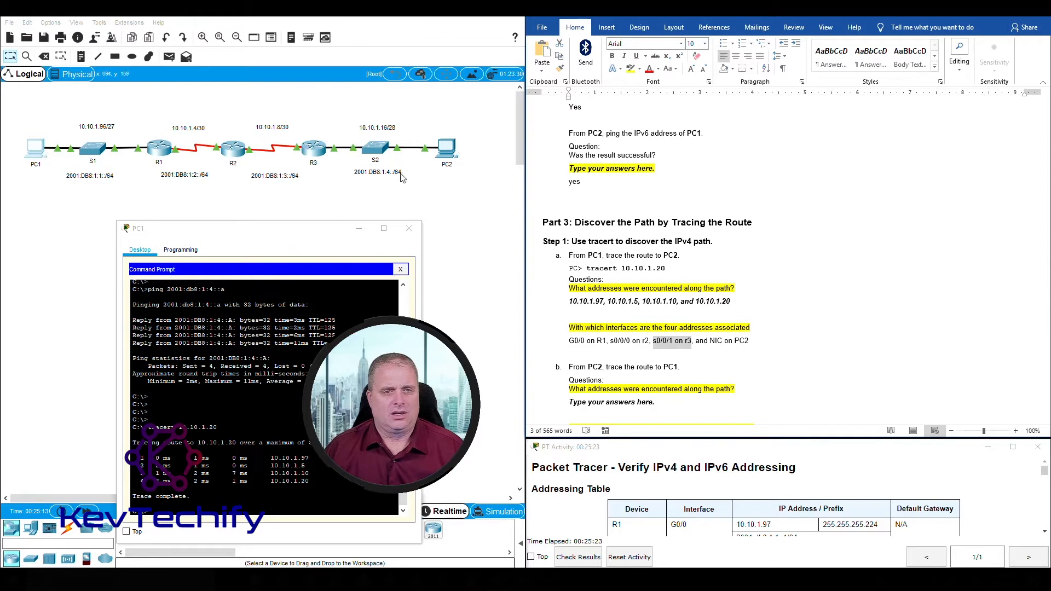
click(707, 340)
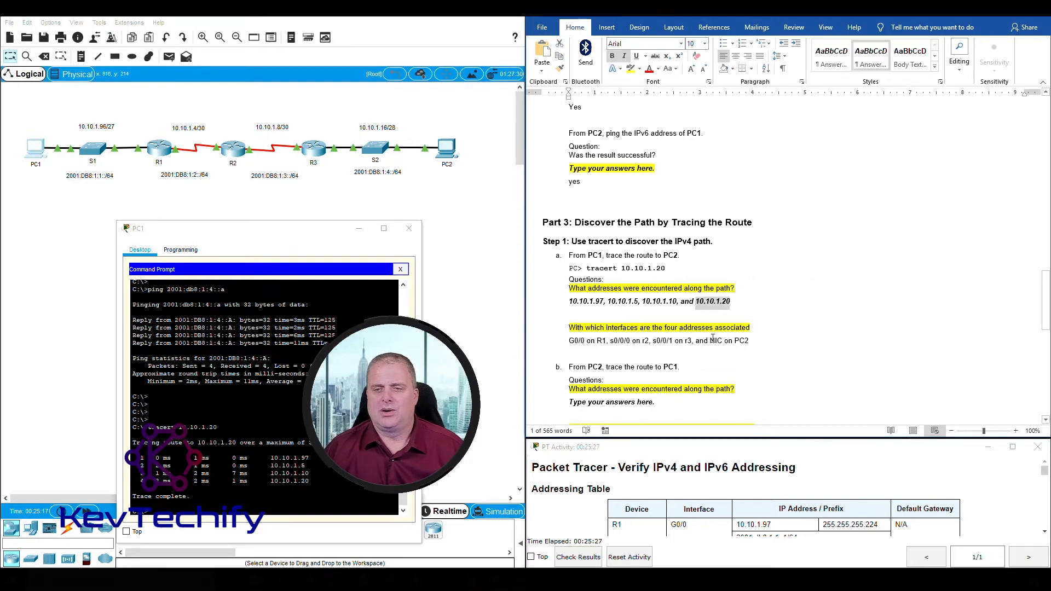
drag(710, 341, 749, 341)
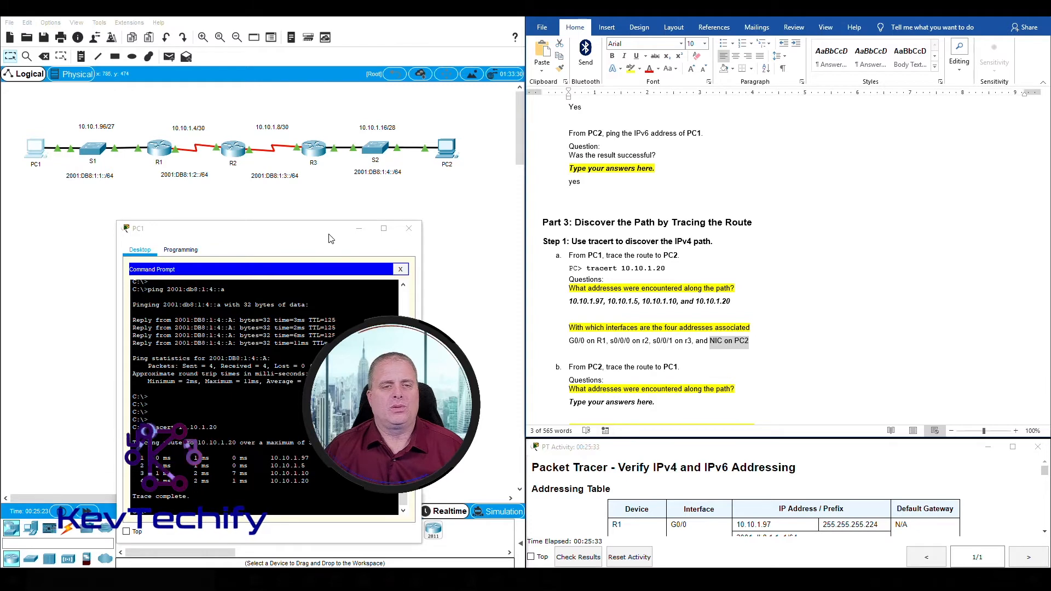
Step: Close PC1's window and open PC2's Command Prompt at its latest prompt line
drag(328, 232, 306, 75)
scroll(695, 303, down, 5)
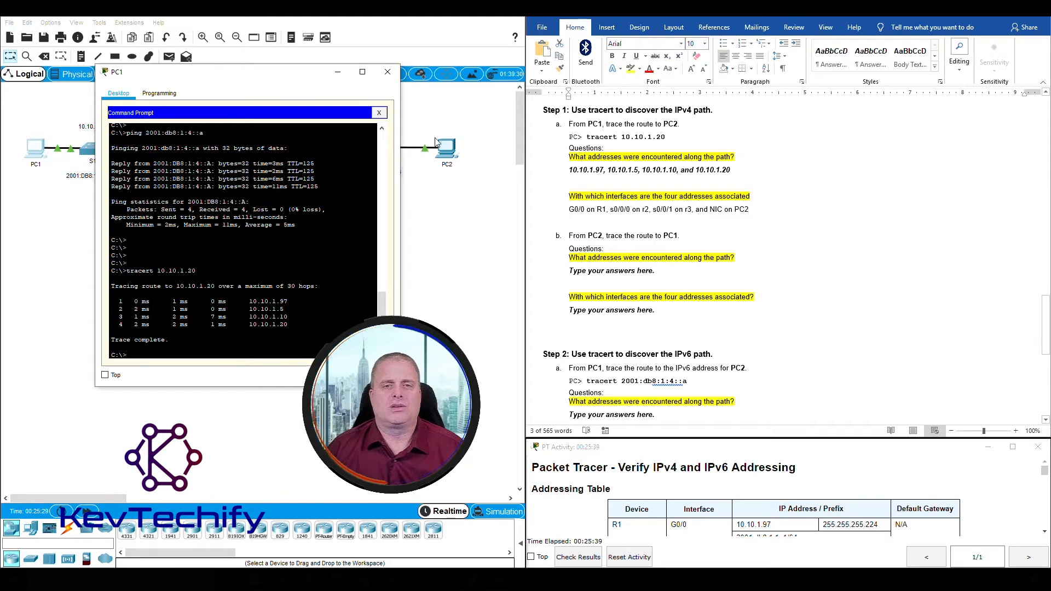
click(388, 71)
click(446, 149)
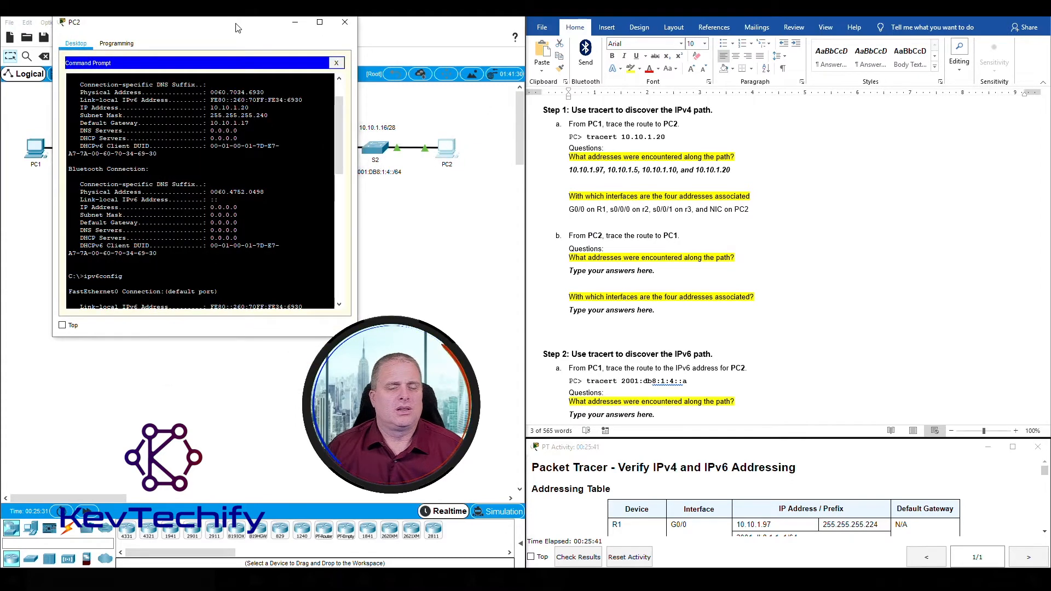
drag(236, 23, 253, 43)
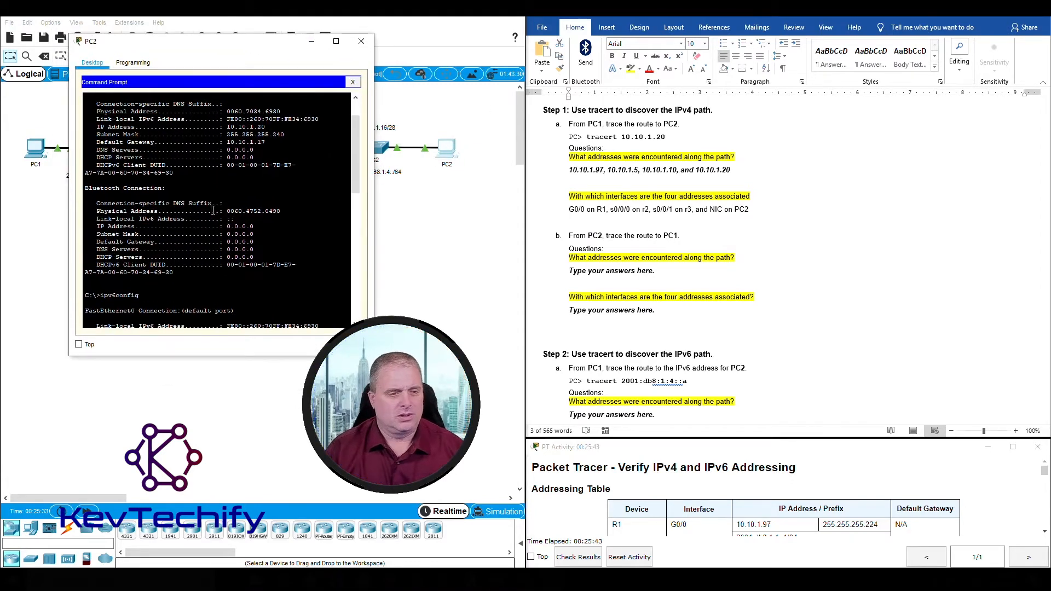
scroll(213, 210, down, 15)
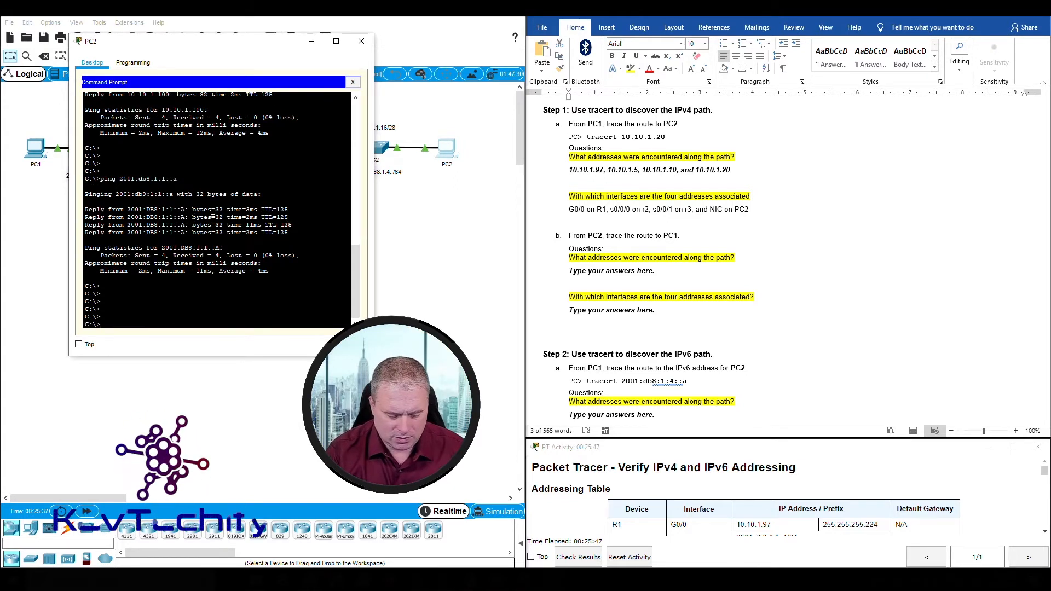
Step: Look up PC1's IPv4 address in the Addressing Table and run tracert 10.10.1.100 from PC2
text(tracert)
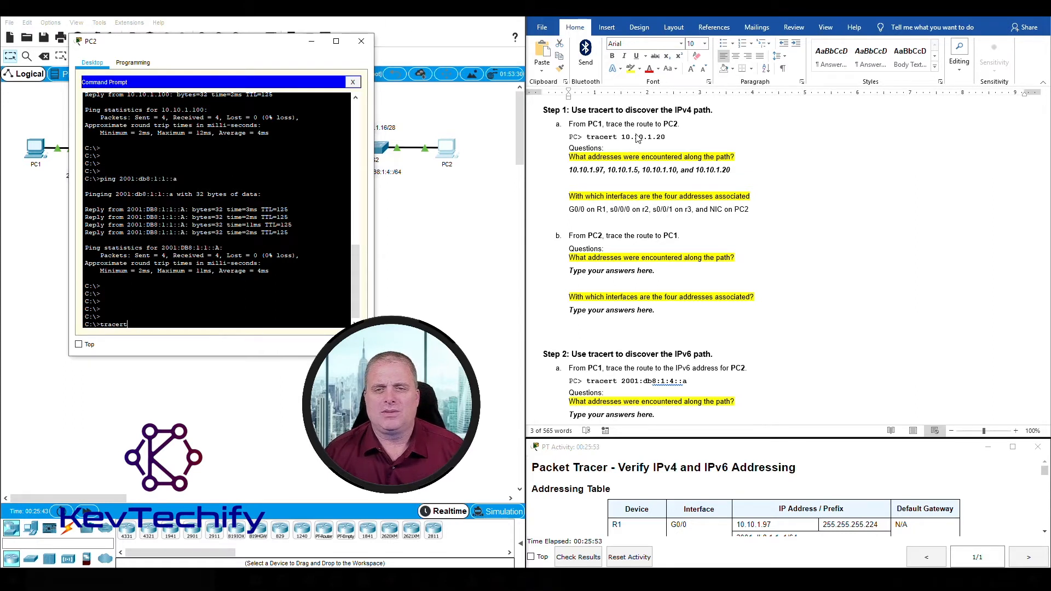
scroll(708, 158, up, 15)
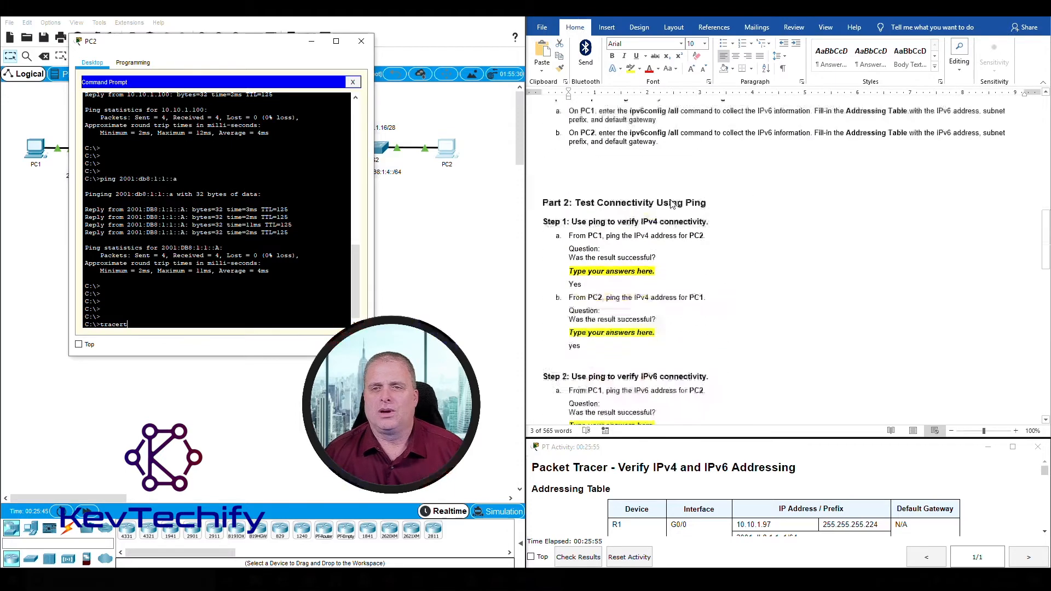
scroll(672, 204, up, 10)
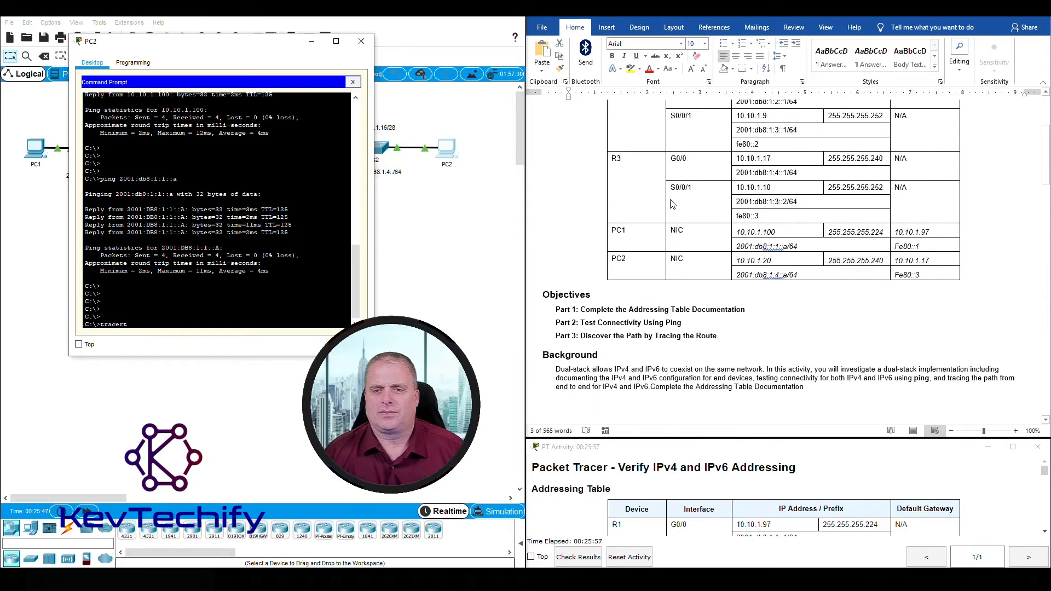
click(737, 232)
double_click(745, 232)
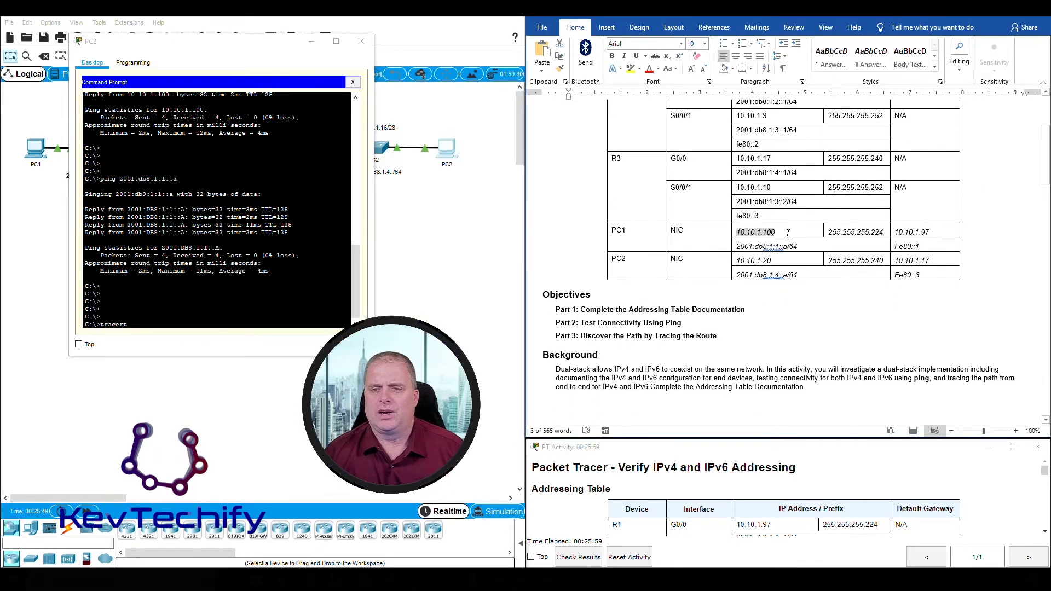
click(173, 326)
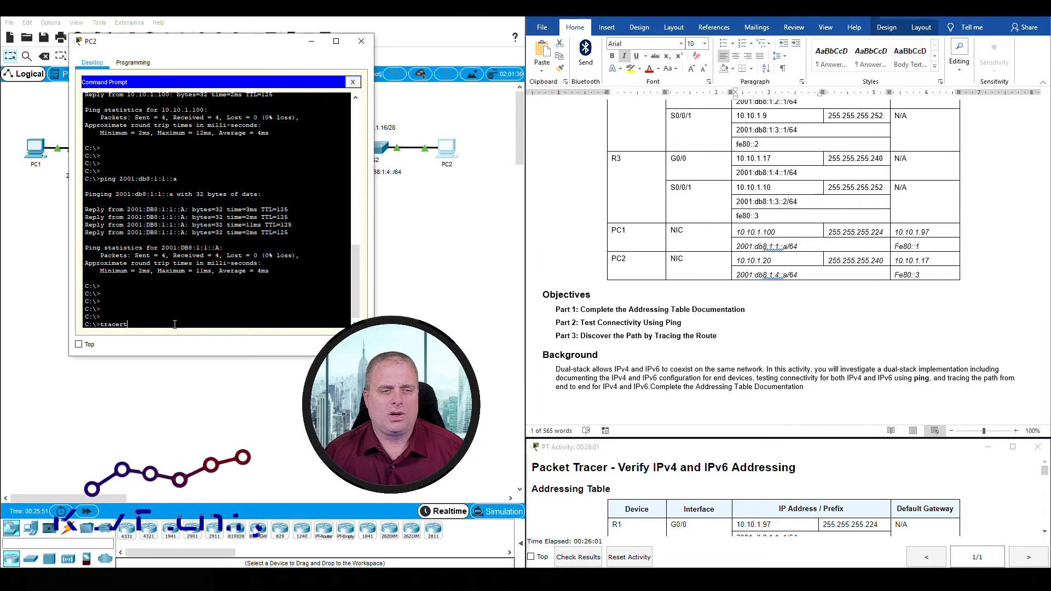
text(10.10.1.100)
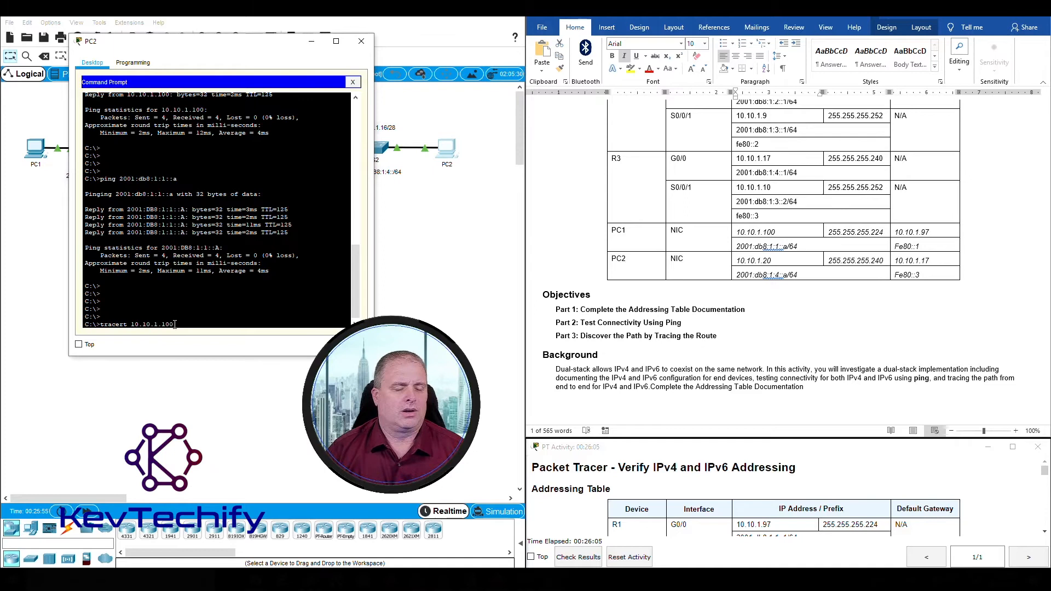
key(Return)
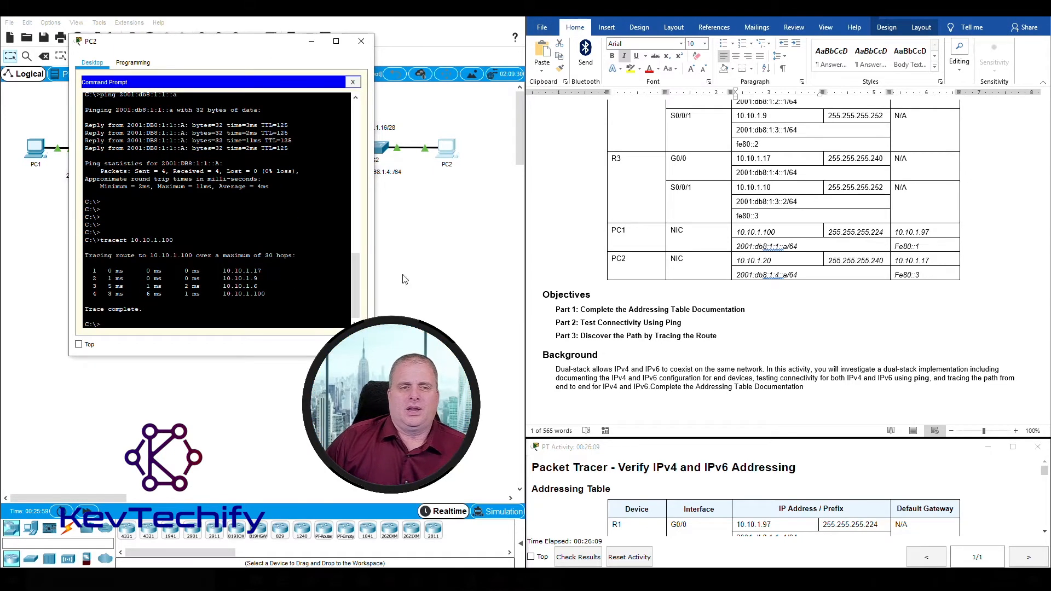
Step: Replace the Step 1b addresses placeholder with the traced hops "10.10.1.17, 10.10.1.9, 10.10.1.6, and 10.10.1.100"
scroll(691, 305, down, 15)
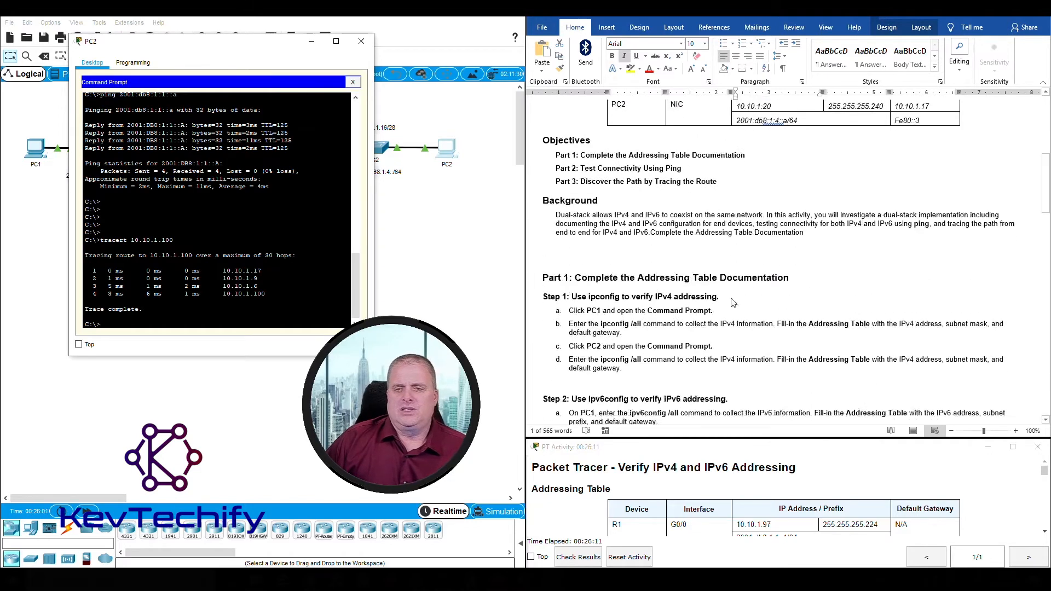
scroll(737, 289, down, 10)
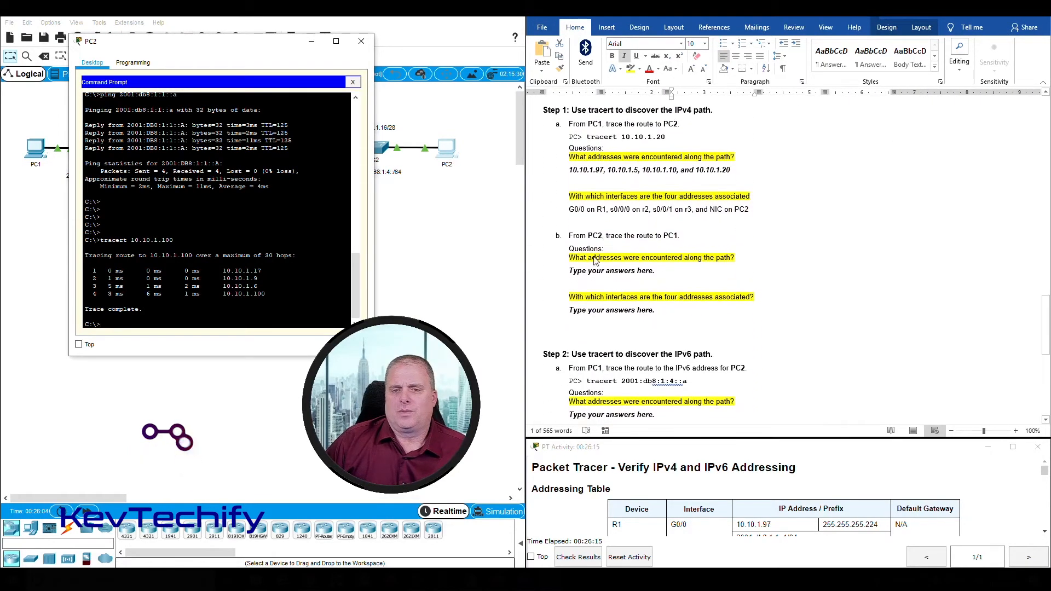
click(691, 267)
drag(570, 272, 661, 276)
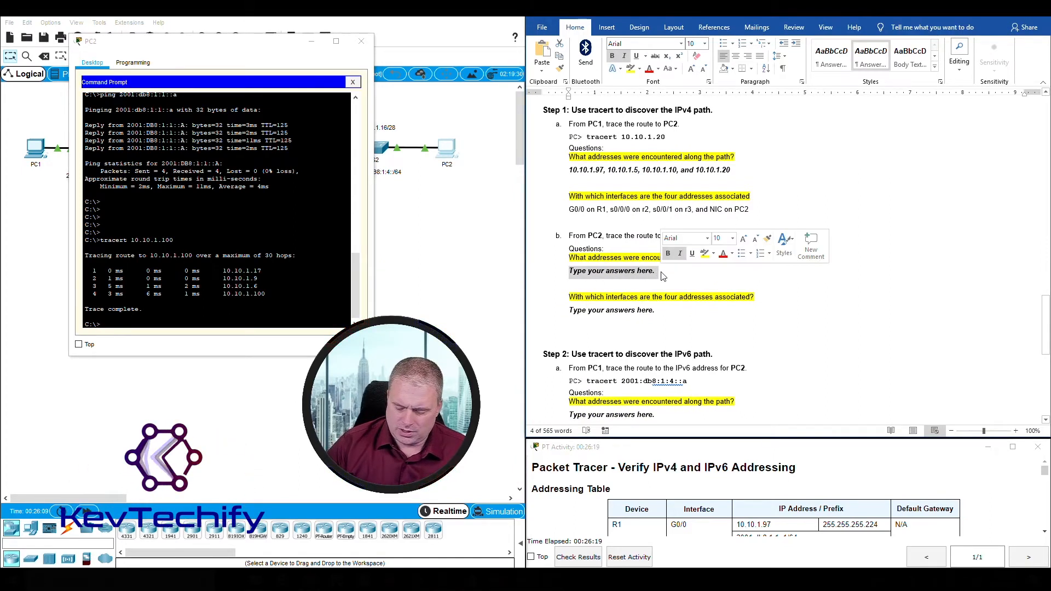
text(10.10.1.17, 10.10.1)
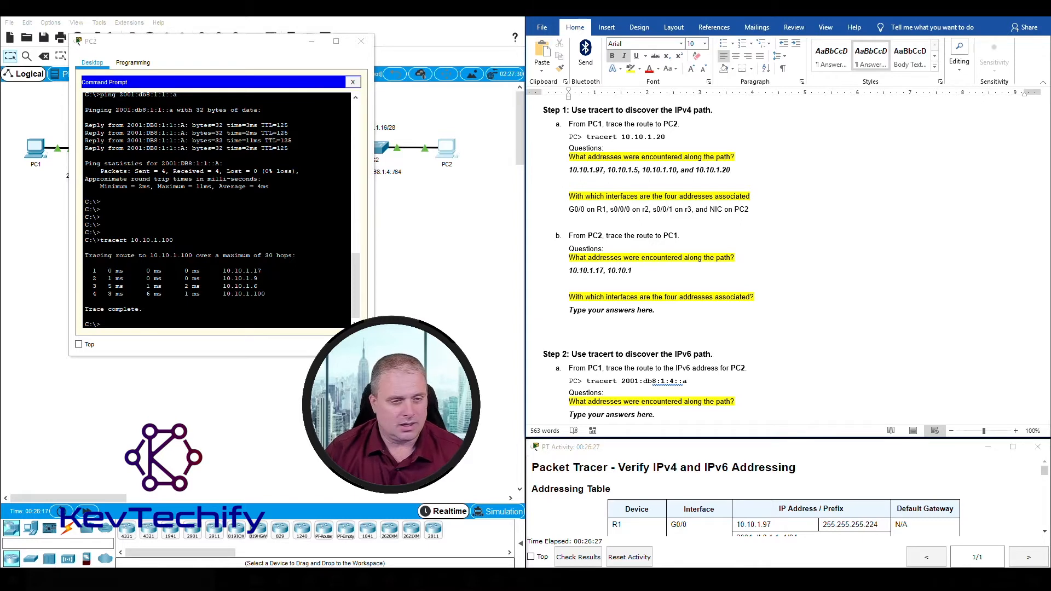
text(.9)
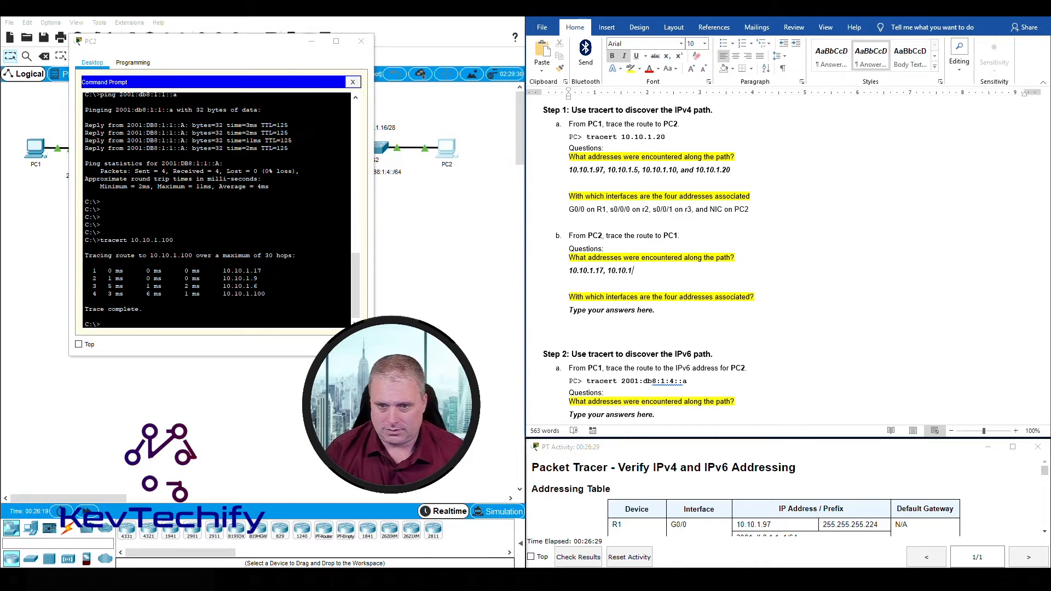
text(, 10.1)
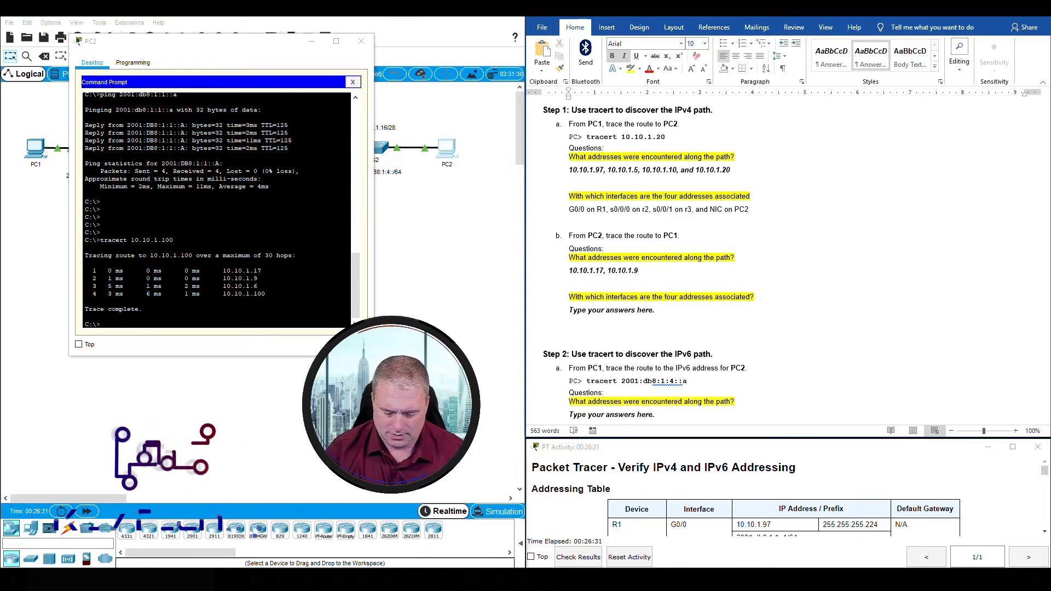
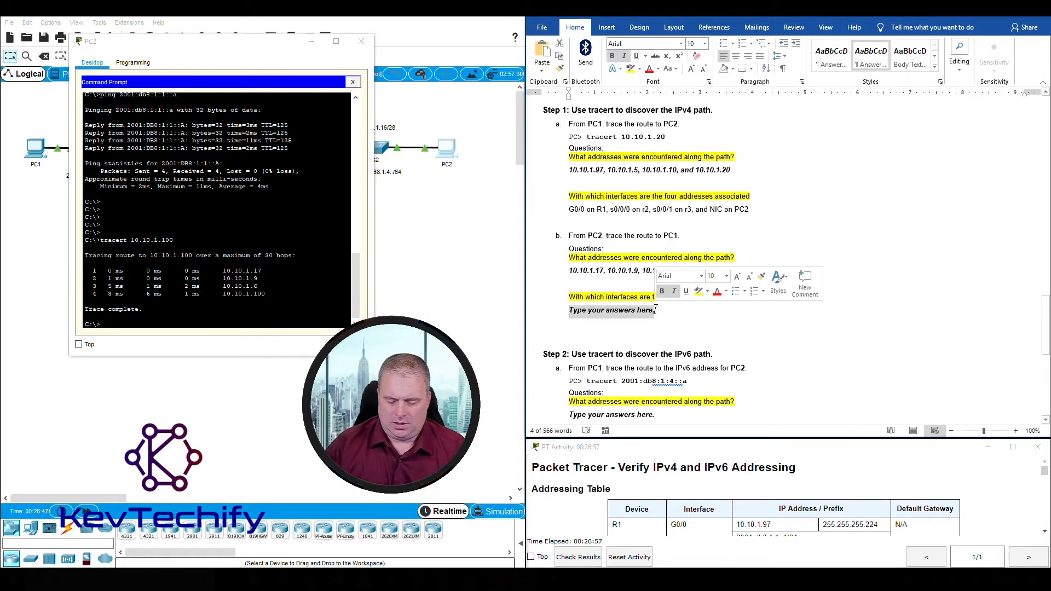
Step: Look up 10.10.1.17 in the Addressing Table and replace the Step 1b interface placeholder with "G0/0 on R3,"
key(BackSpace)
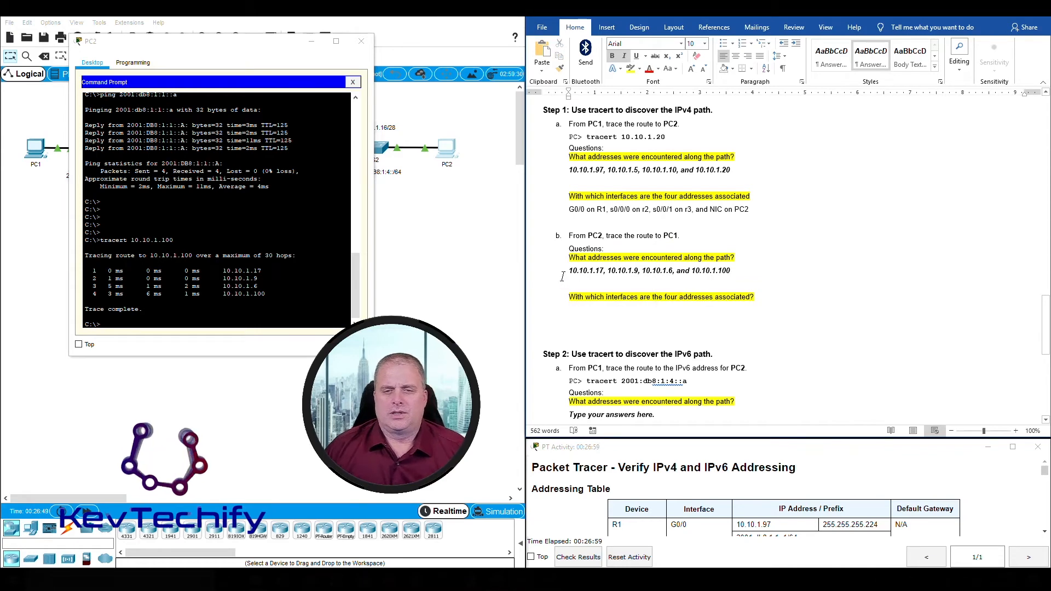
drag(568, 270, 604, 271)
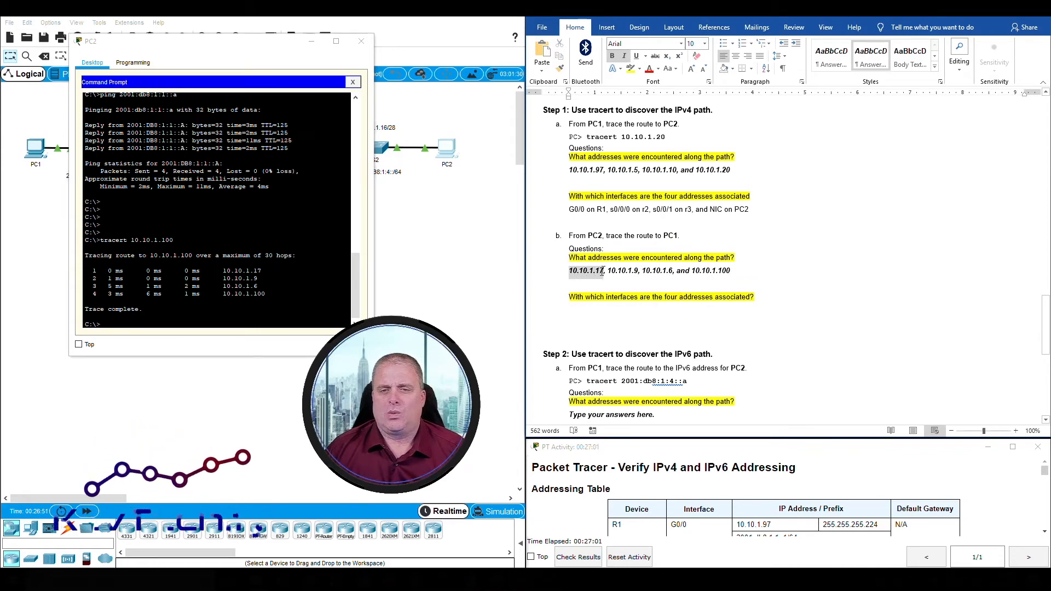
scroll(697, 246, up, 15)
scroll(724, 198, up, 15)
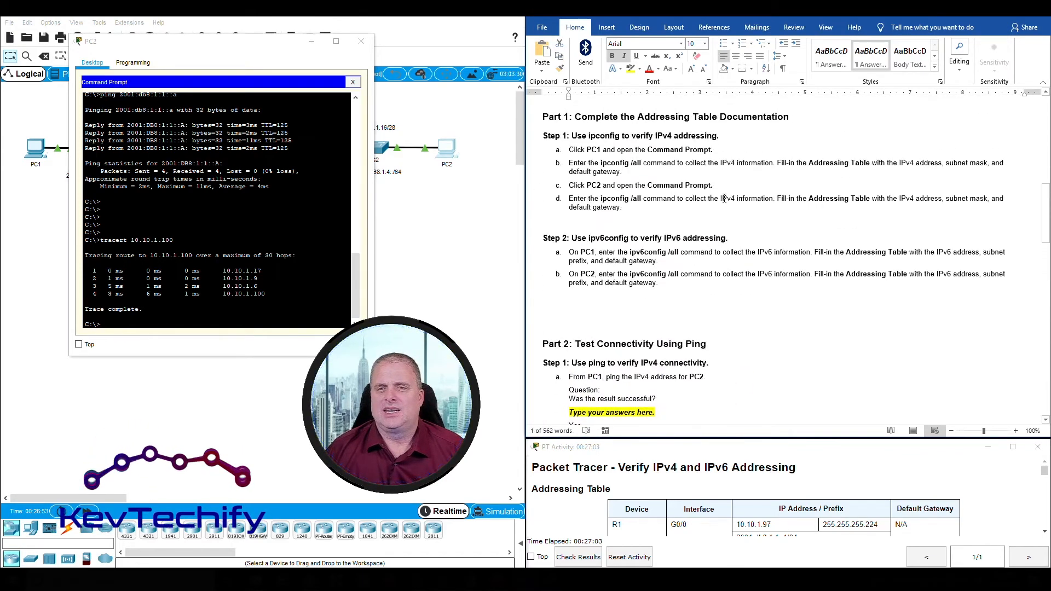
scroll(725, 194, down, 2)
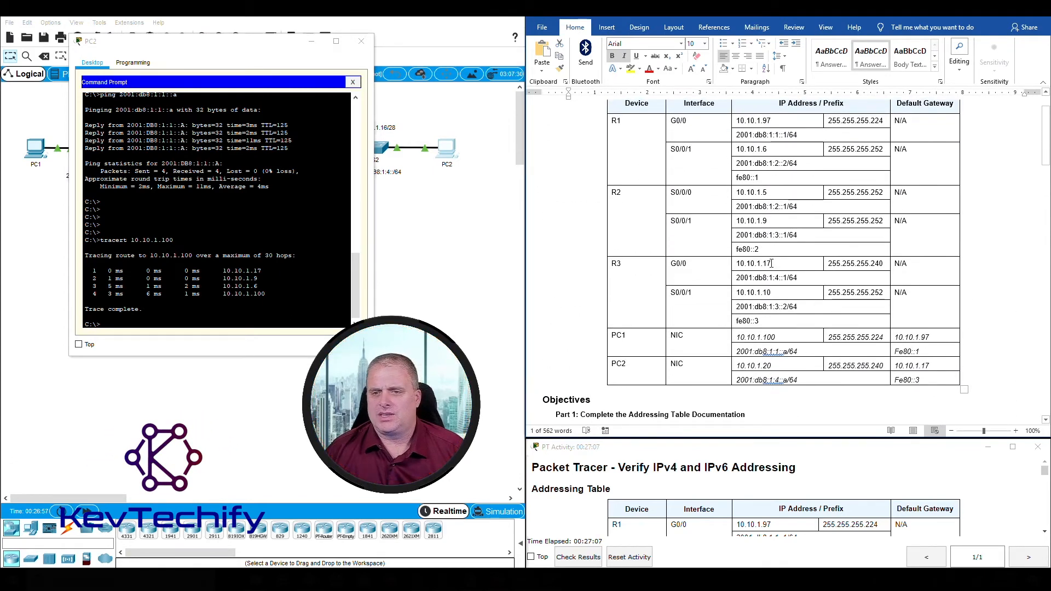
drag(614, 265, 687, 264)
click(690, 265)
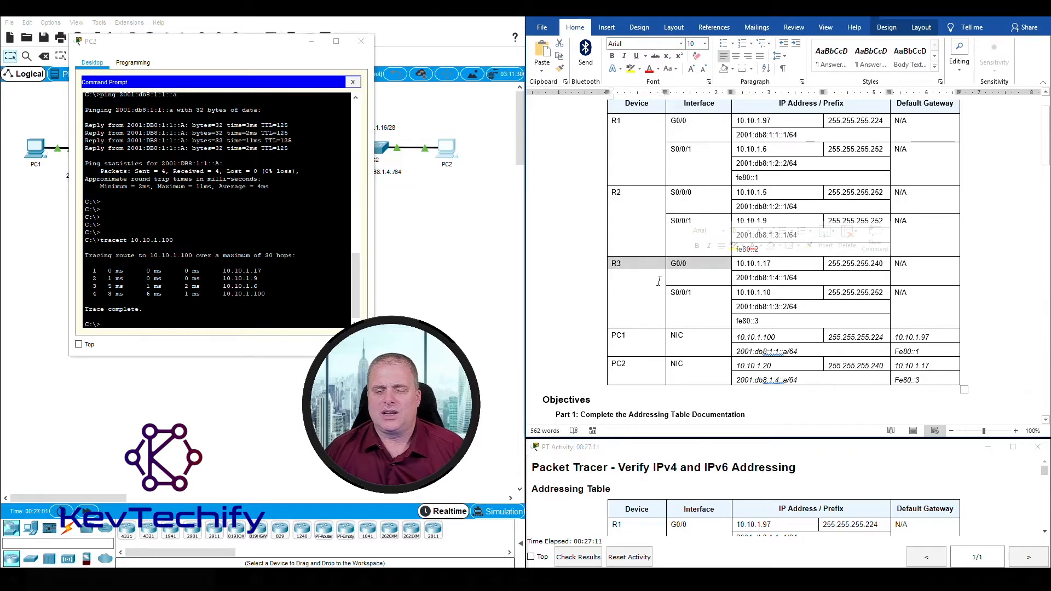
scroll(673, 273, down, 20)
scroll(659, 282, down, 15)
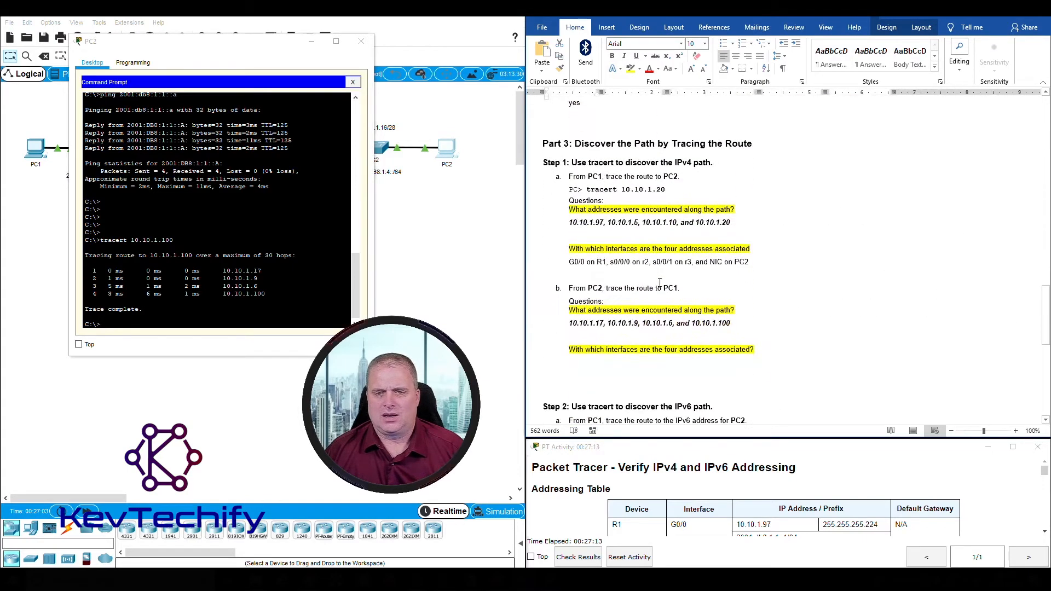
click(637, 284)
text(G0/)
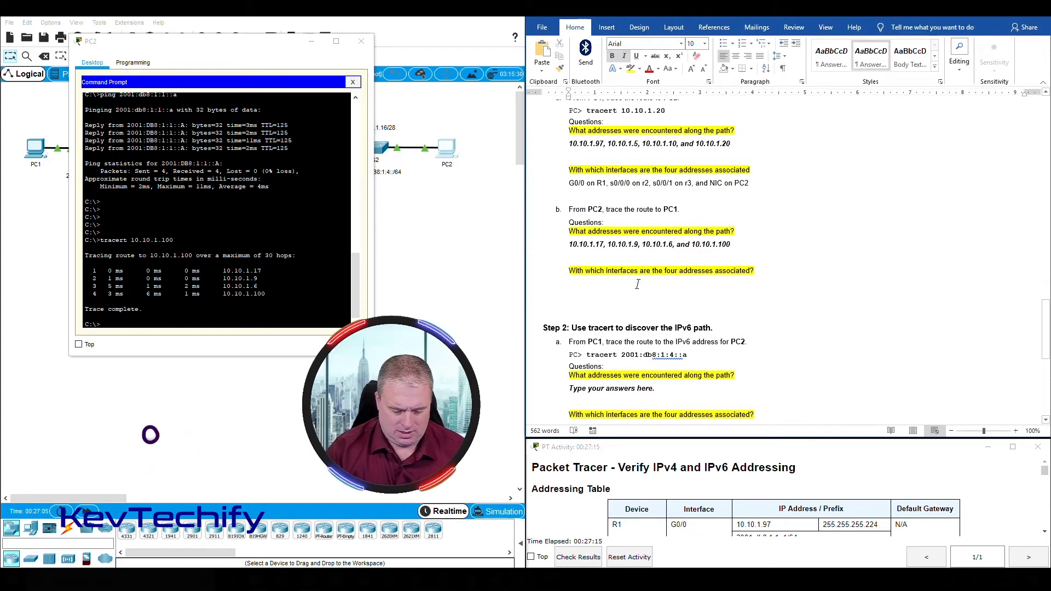
text(0 )
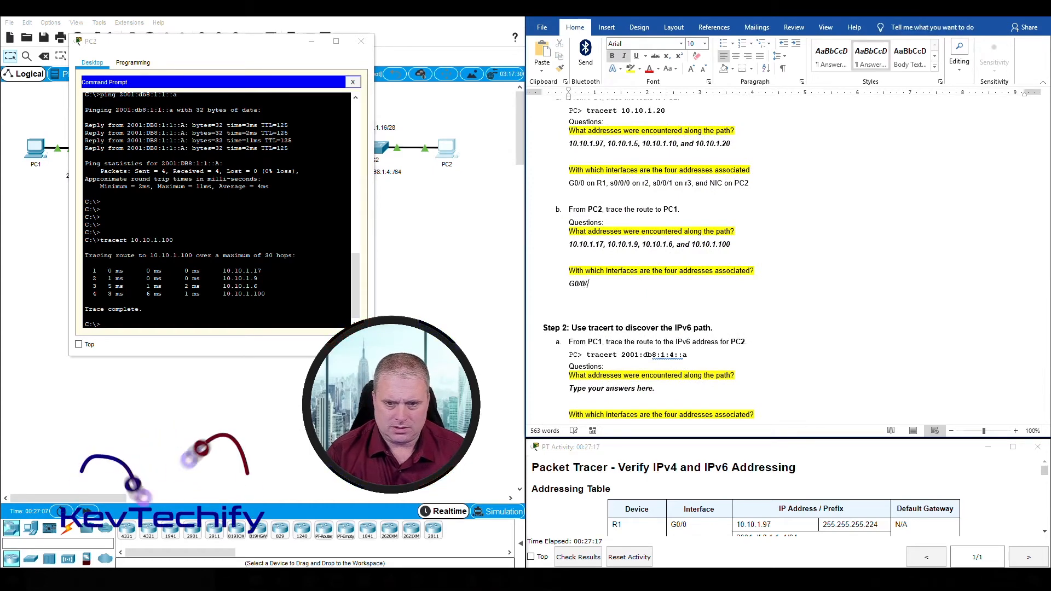
text(on R3,)
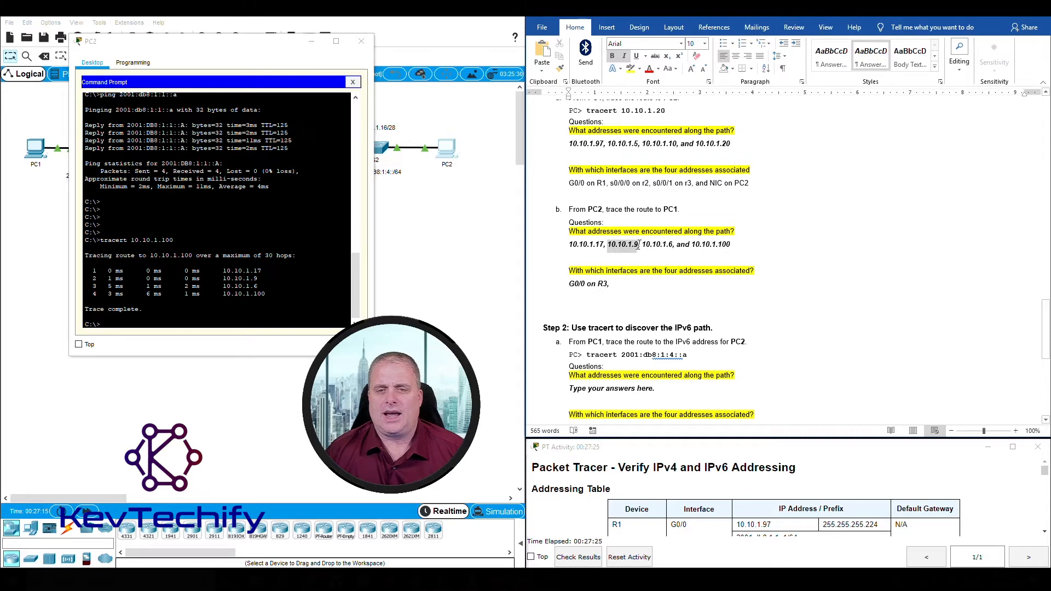
Step: Find the interface for 10.10.1.9 in the Addressing Table and add "S0/0/1 on R2," to the Step 1b interface answer
scroll(638, 245, up, 15)
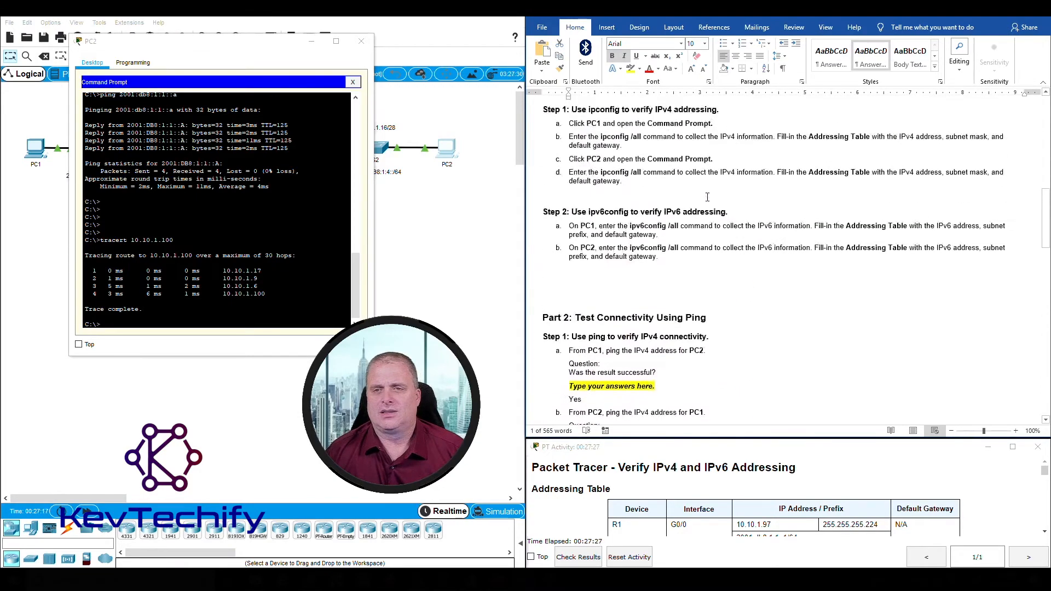
scroll(707, 197, up, 10)
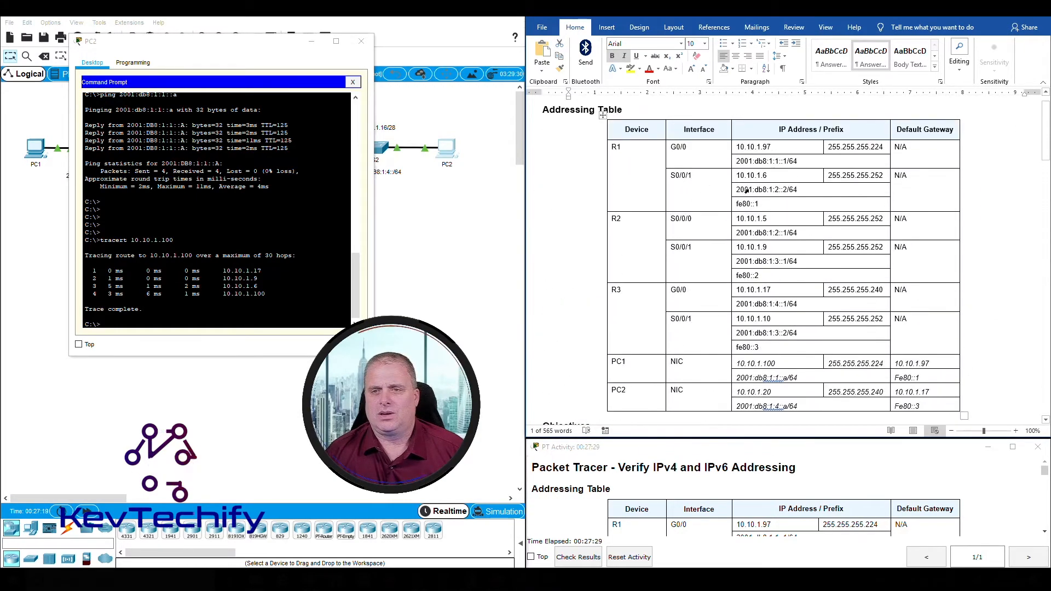
drag(766, 248, 685, 256)
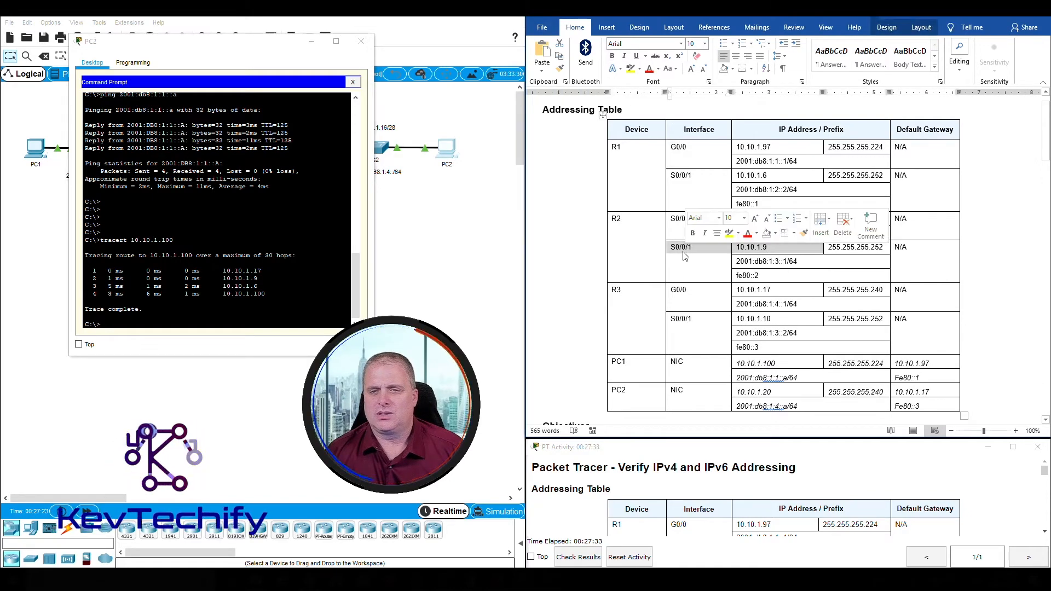
scroll(589, 366, down, 15)
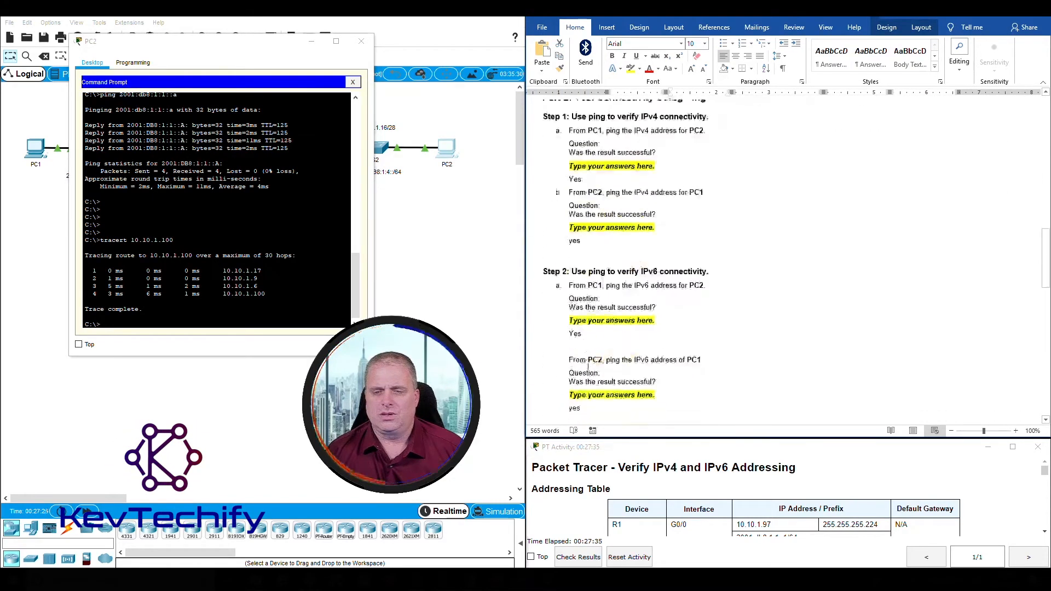
scroll(588, 366, down, 10)
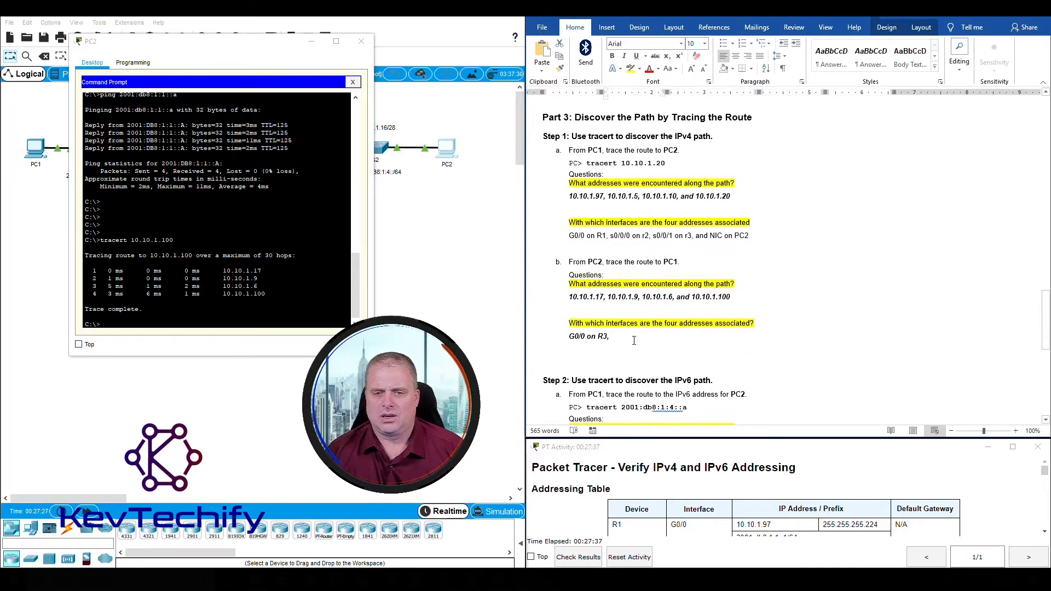
click(634, 341)
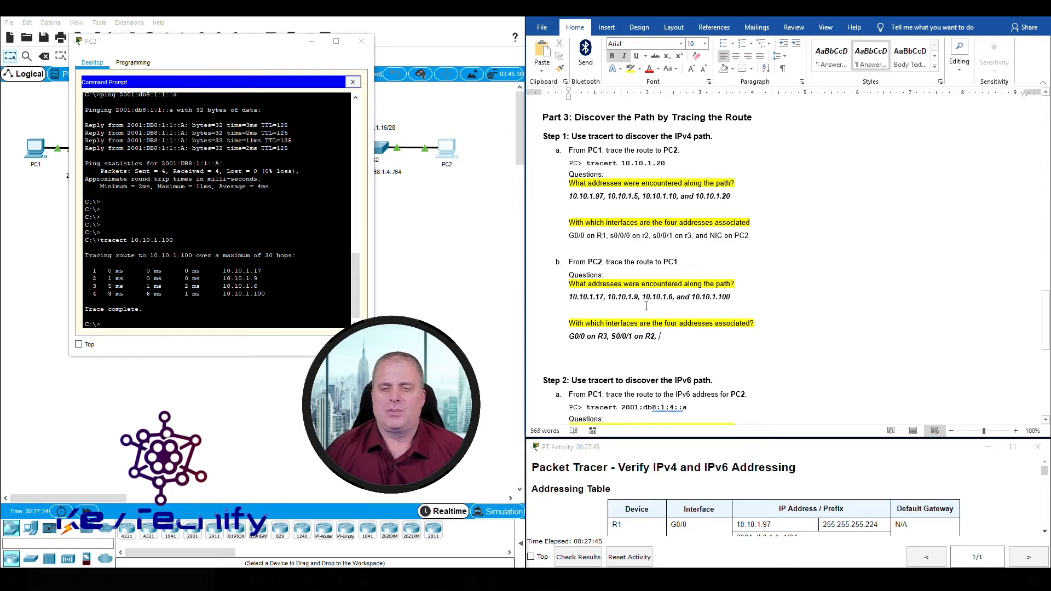
Step: Find the interface for 10.10.1.6 in the Addressing Table and add "s0/0/1 on R1," to the Step 1b interface answer
drag(644, 300, 673, 299)
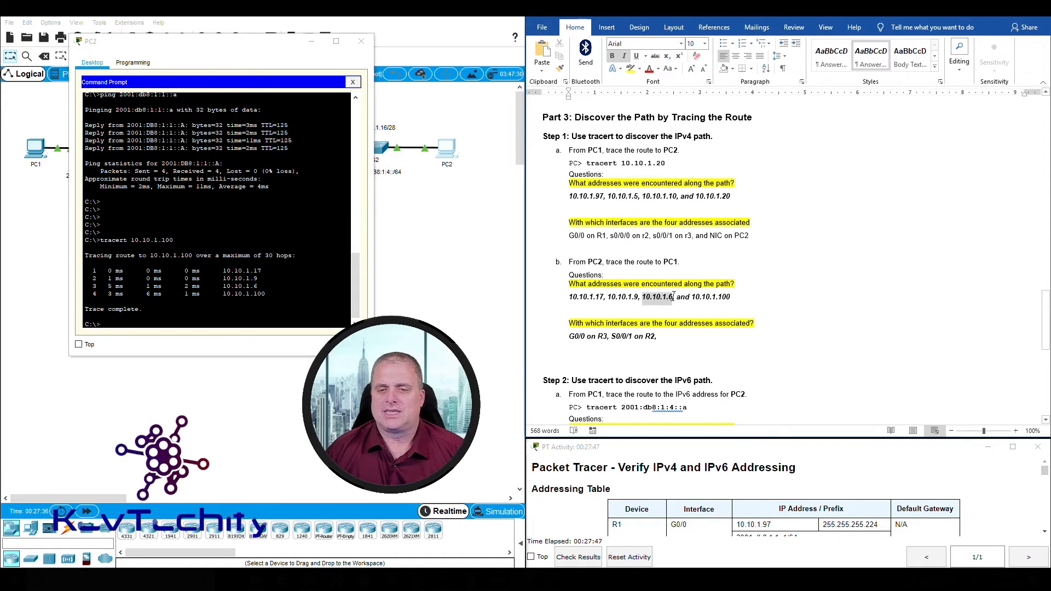
scroll(674, 292, up, 5)
scroll(674, 292, up, 15)
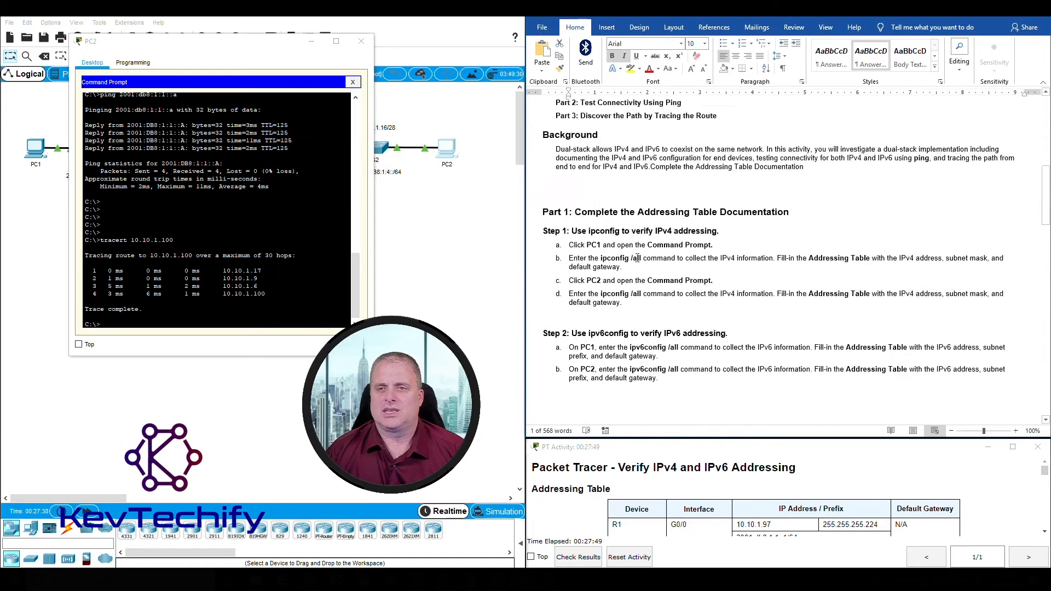
scroll(645, 263, down, 1)
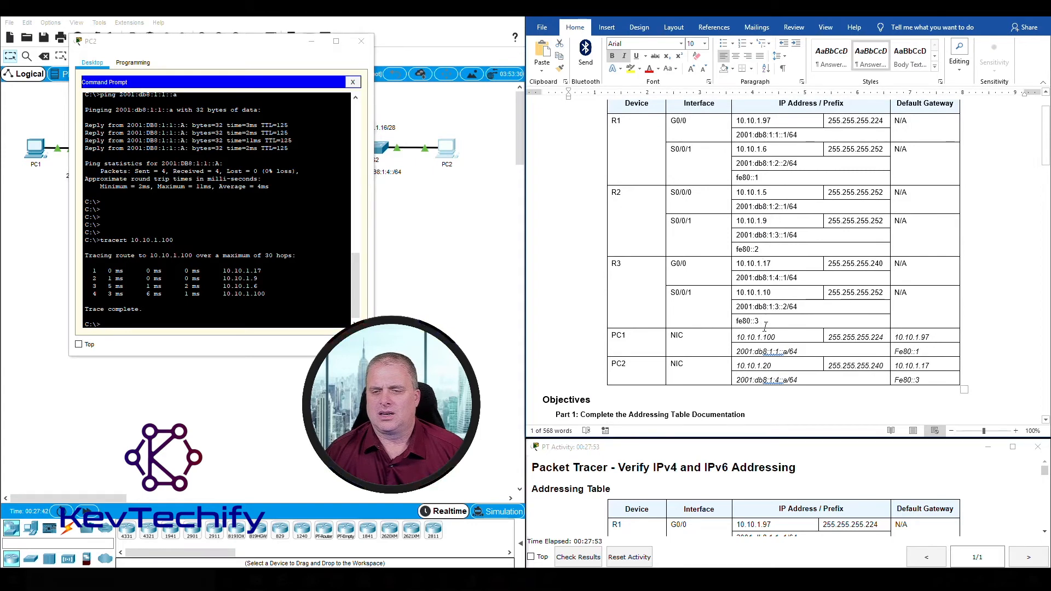
drag(721, 149, 675, 154)
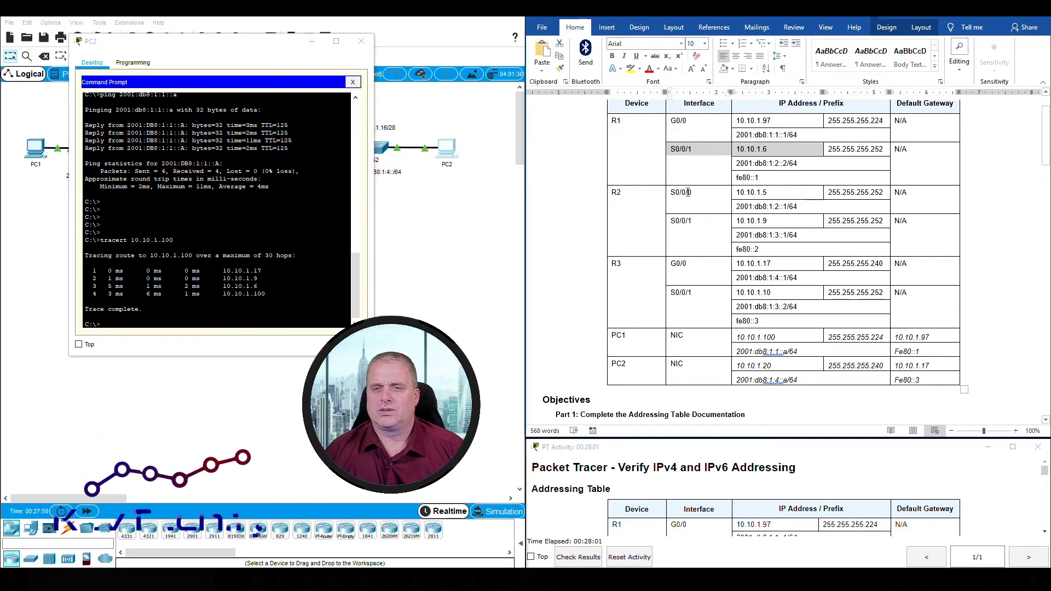
scroll(689, 171, down, 20)
scroll(702, 234, down, 8)
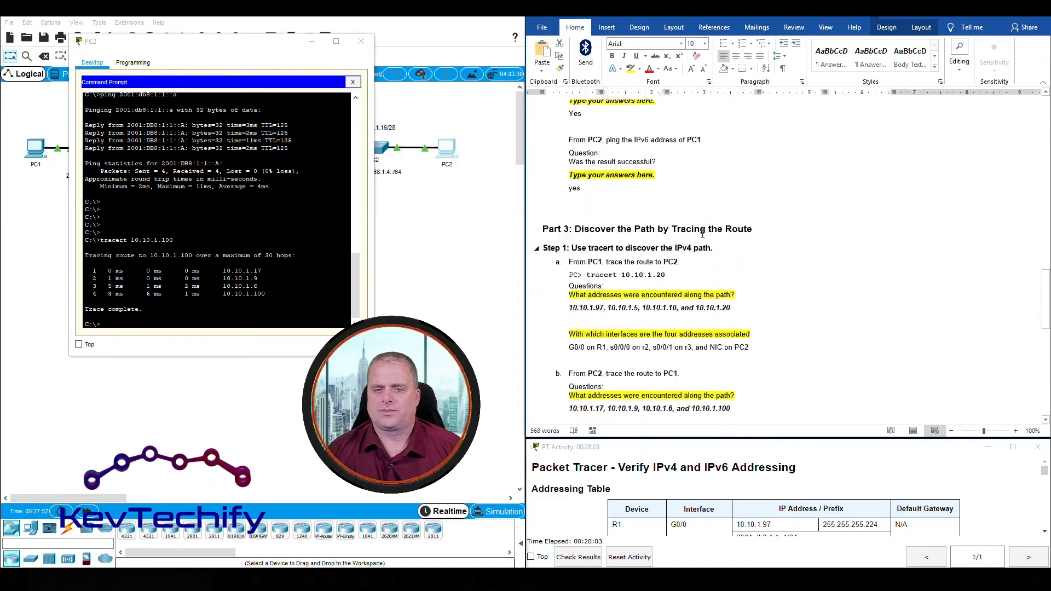
click(670, 337)
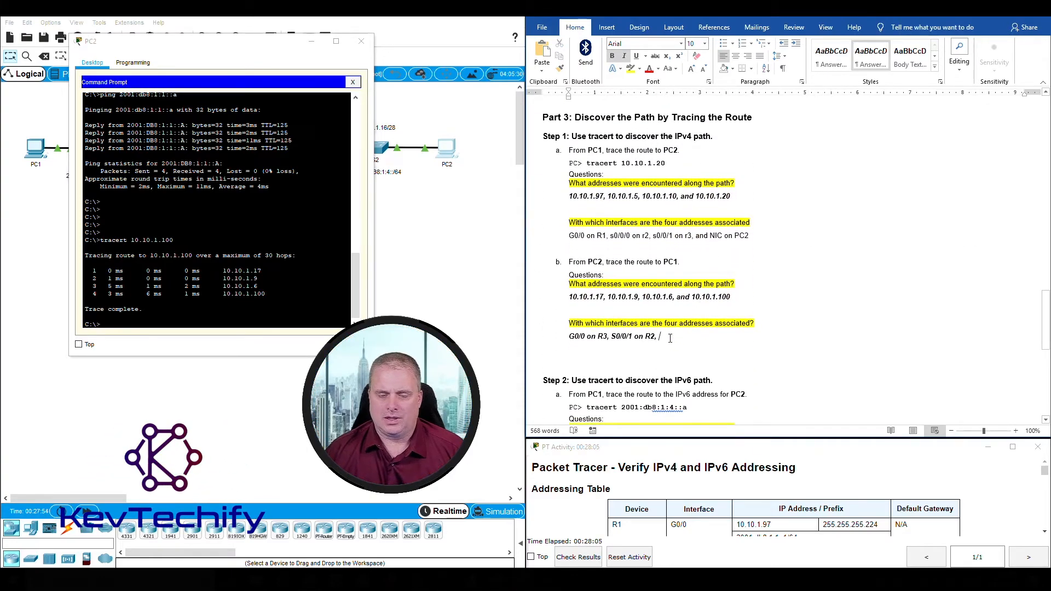
text(s0/0/1 on R1,)
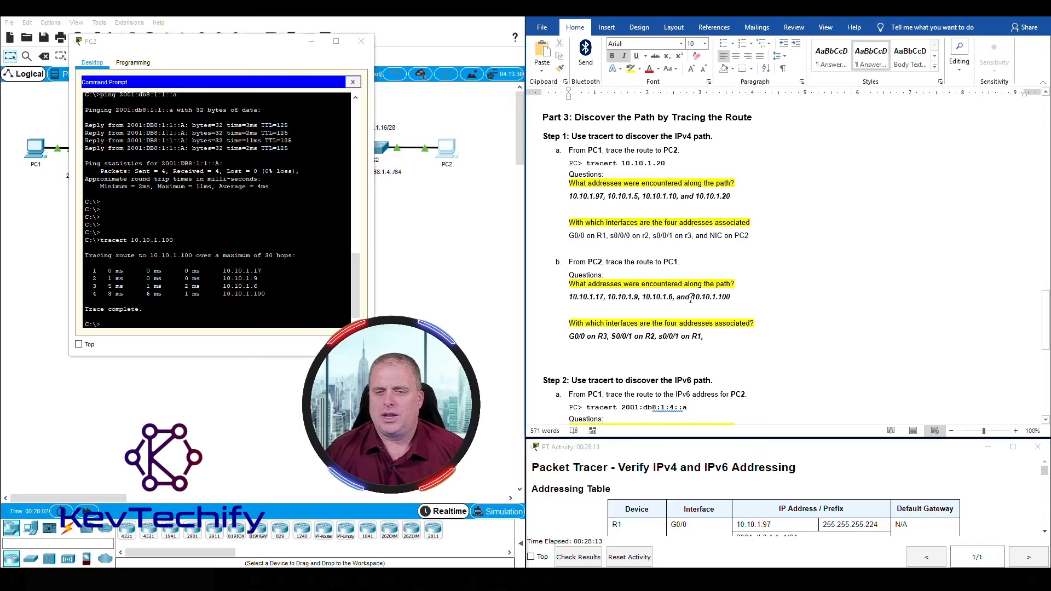
Step: Check which device has 10.10.1.100 in the Addressing Table and complete the Step 1b interface answer with "NIC on PC1"
drag(692, 298, 731, 296)
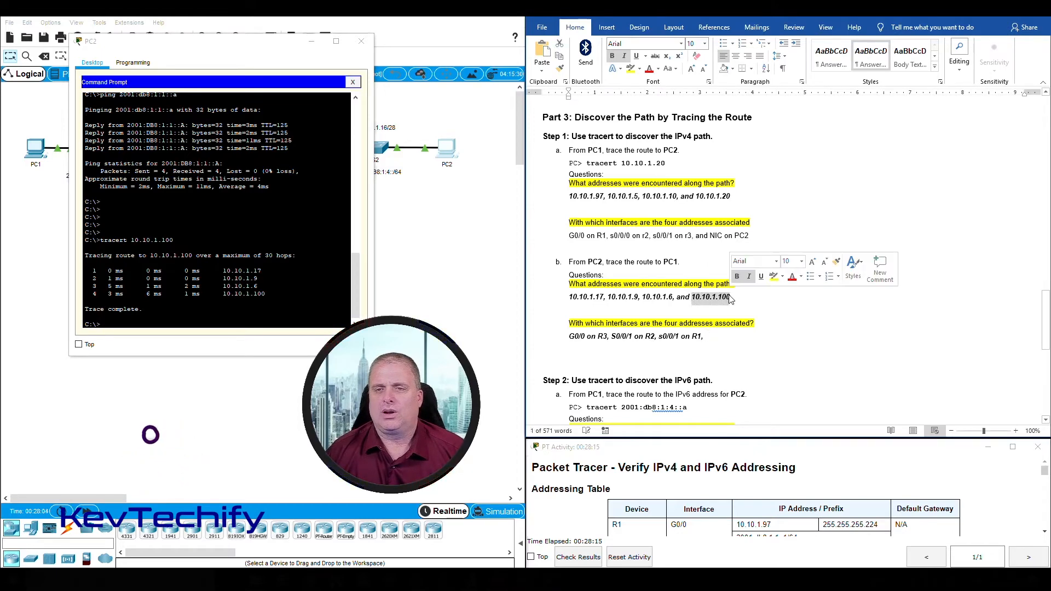
scroll(733, 298, up, 15)
scroll(737, 302, up, 1)
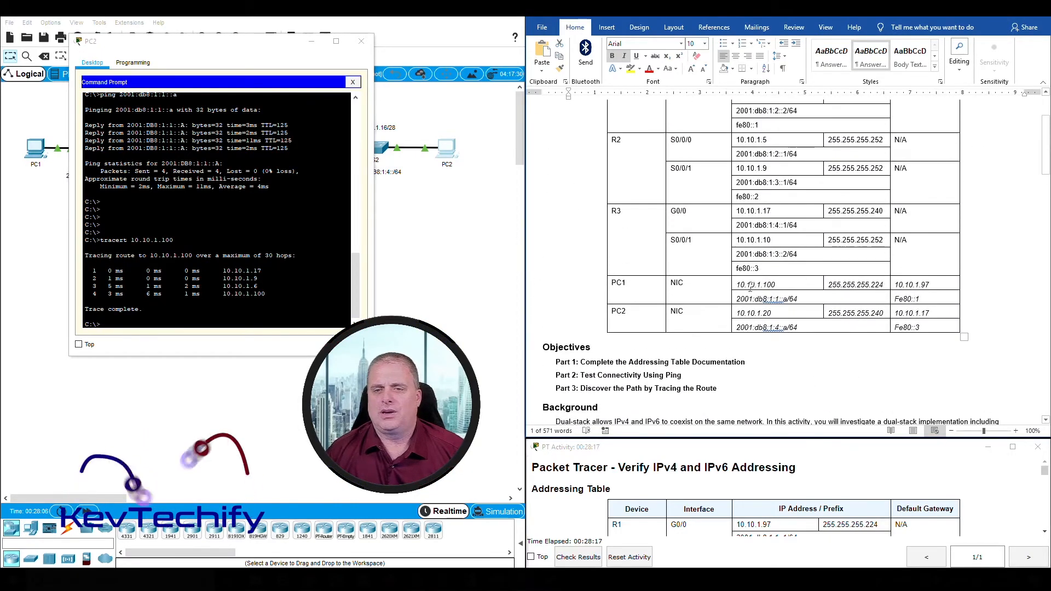
drag(776, 285, 734, 285)
scroll(722, 331, down, 5)
scroll(722, 331, down, 15)
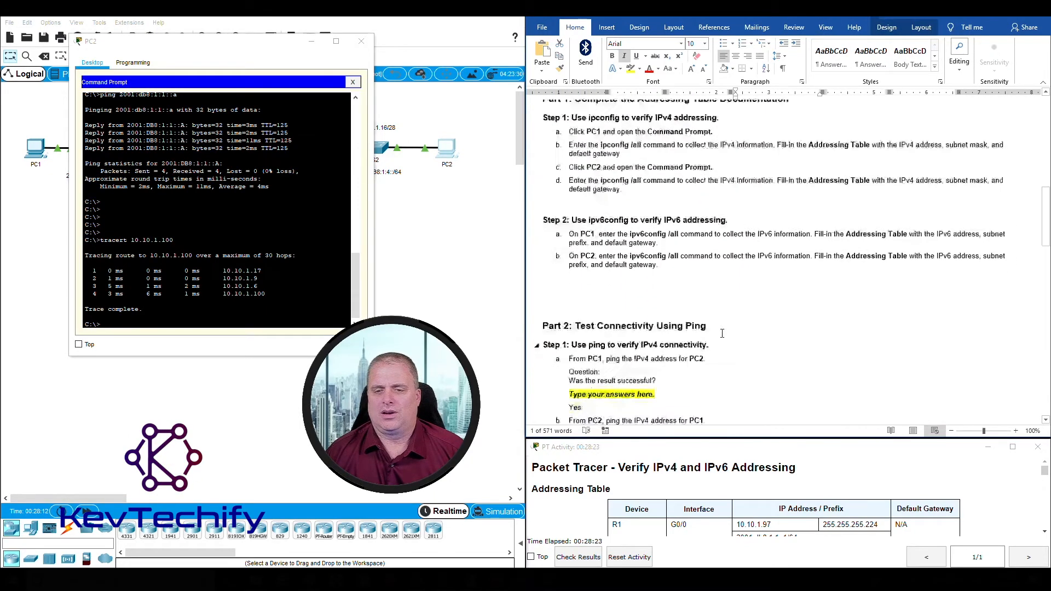
scroll(728, 340, down, 3)
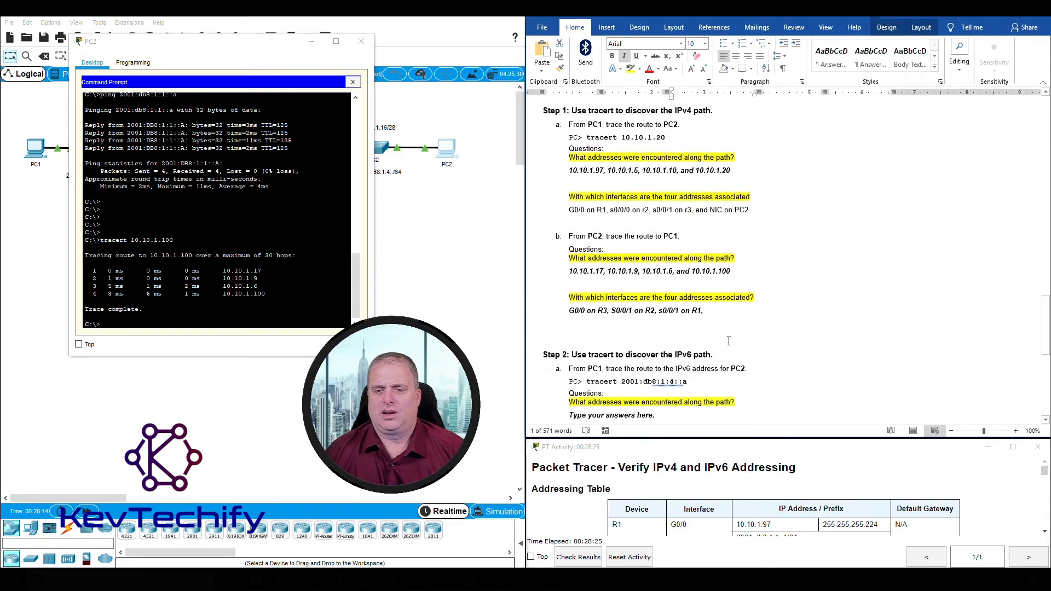
click(733, 311)
text(NI)
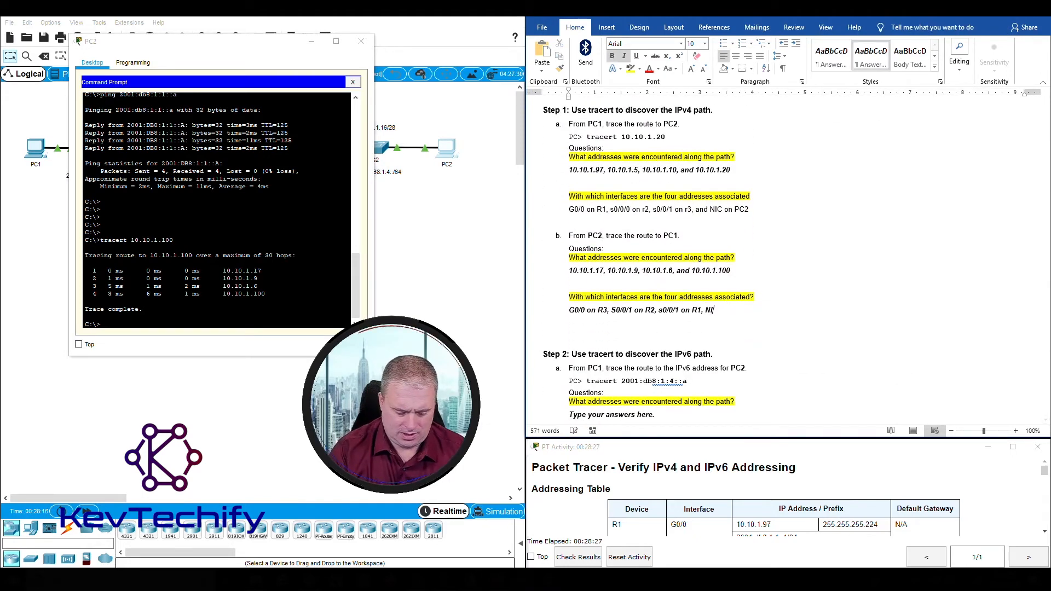
text(C on PC1)
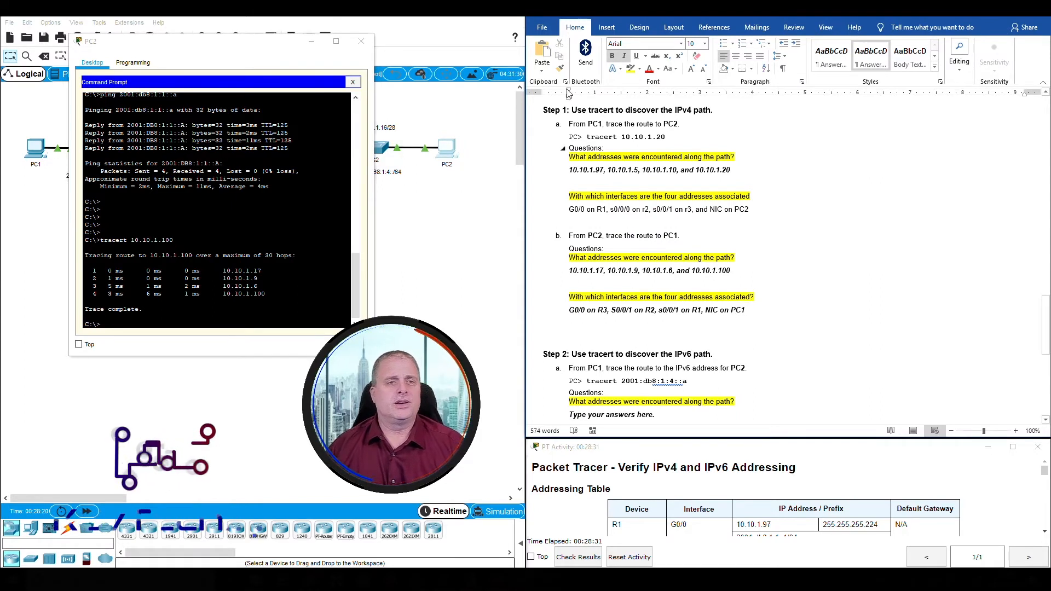
Step: Compare each hop of PC2's trace to 10.10.1.100 with the topology and the Step 1b interface answer
drag(244, 57, 294, 250)
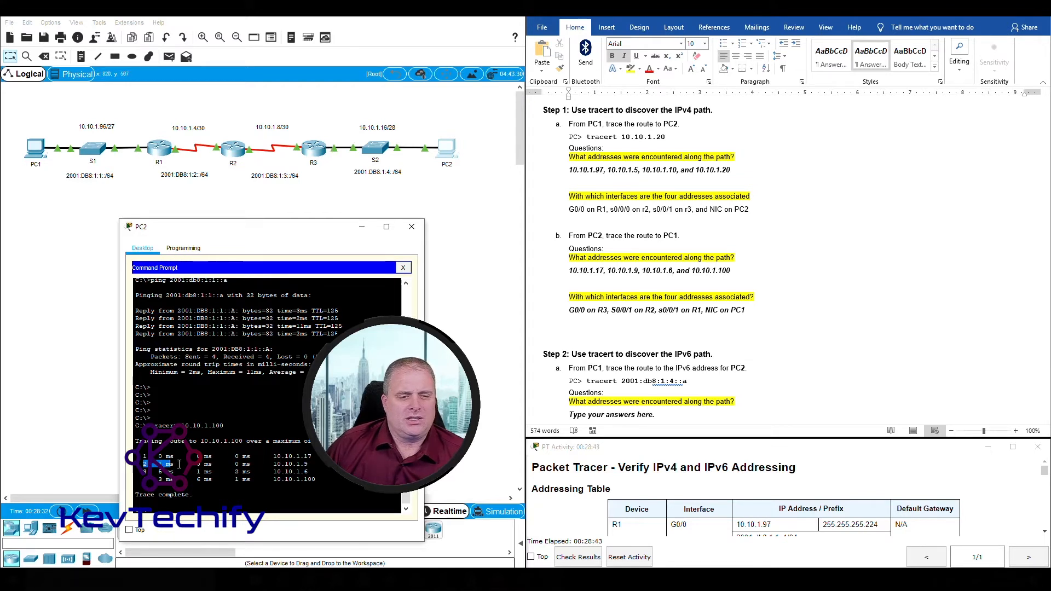
drag(179, 464, 309, 464)
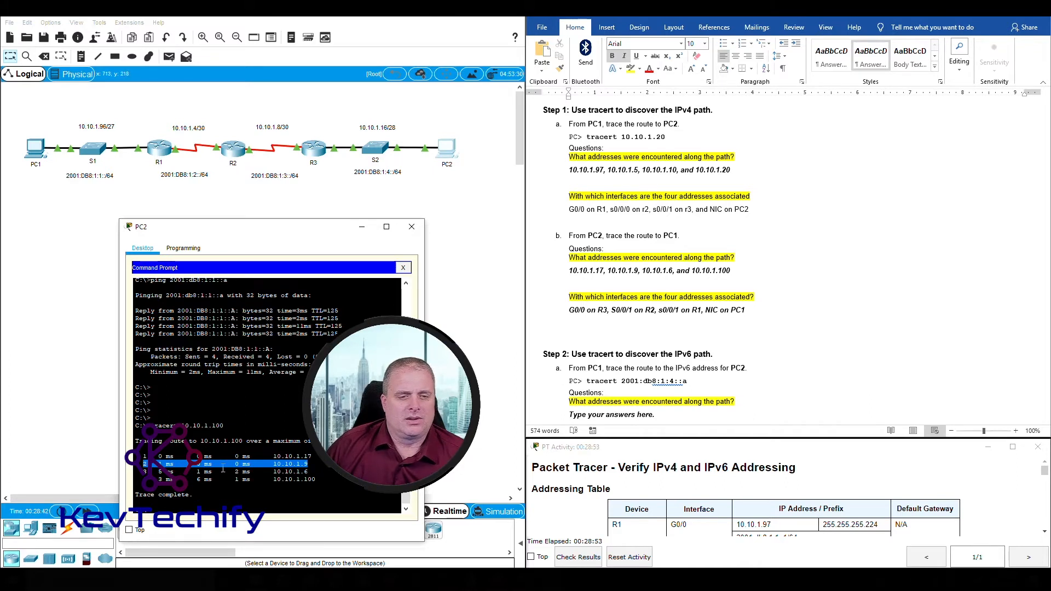
drag(144, 471, 310, 471)
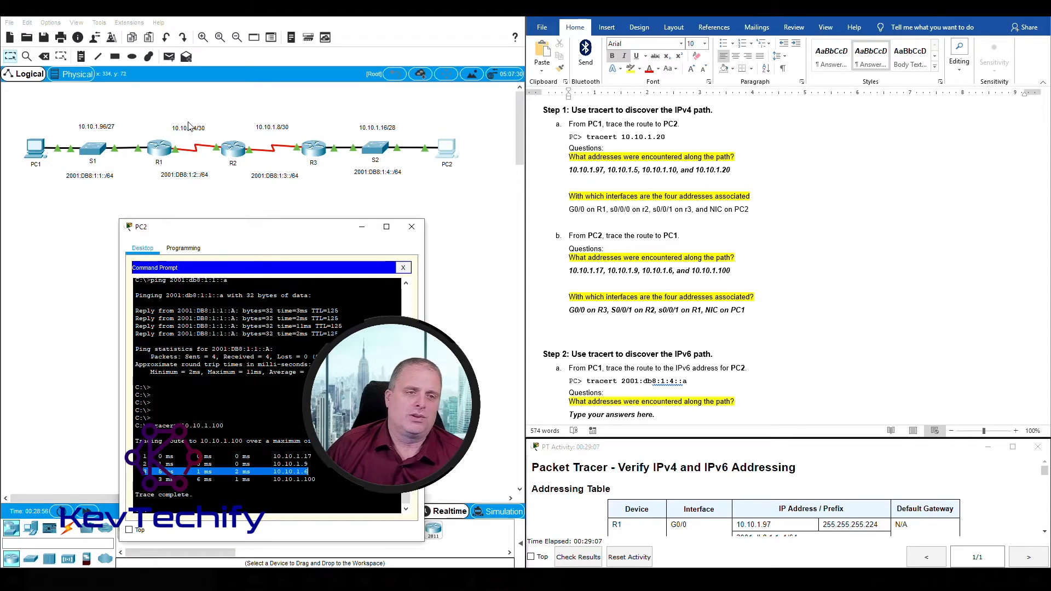
click(714, 309)
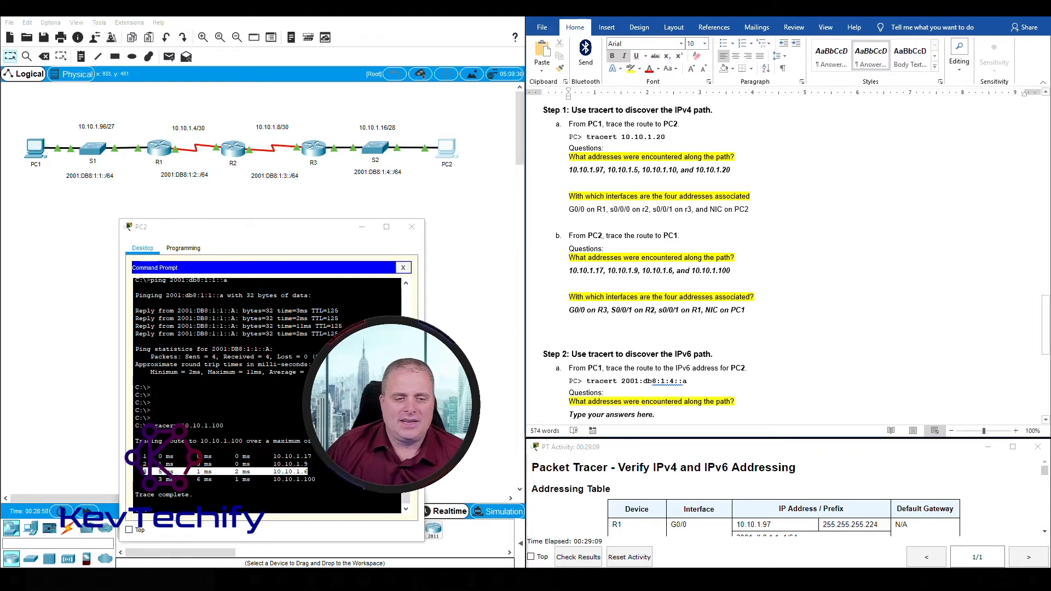
drag(144, 479, 316, 480)
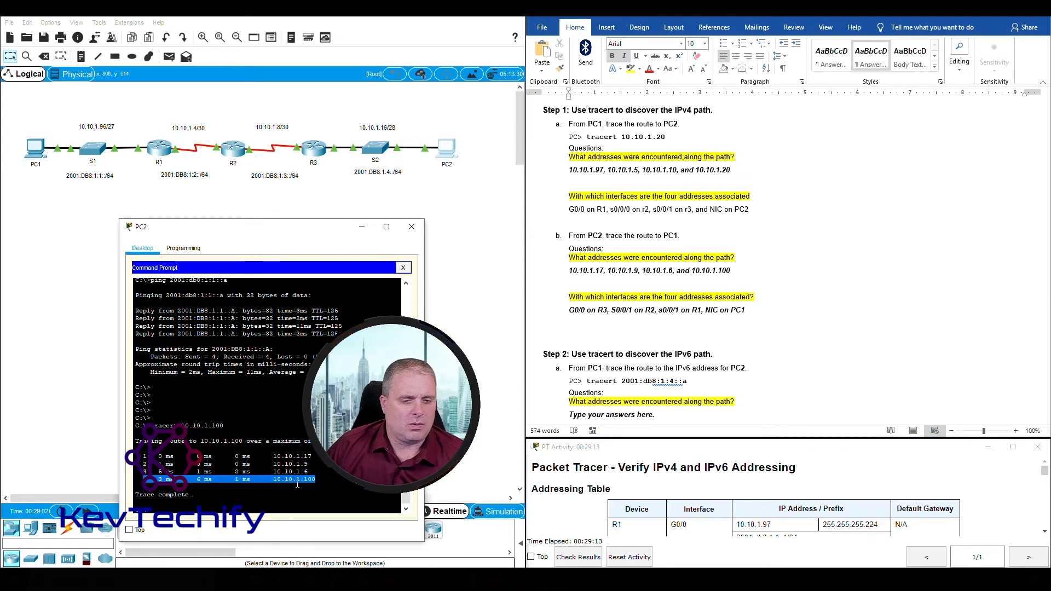
click(707, 310)
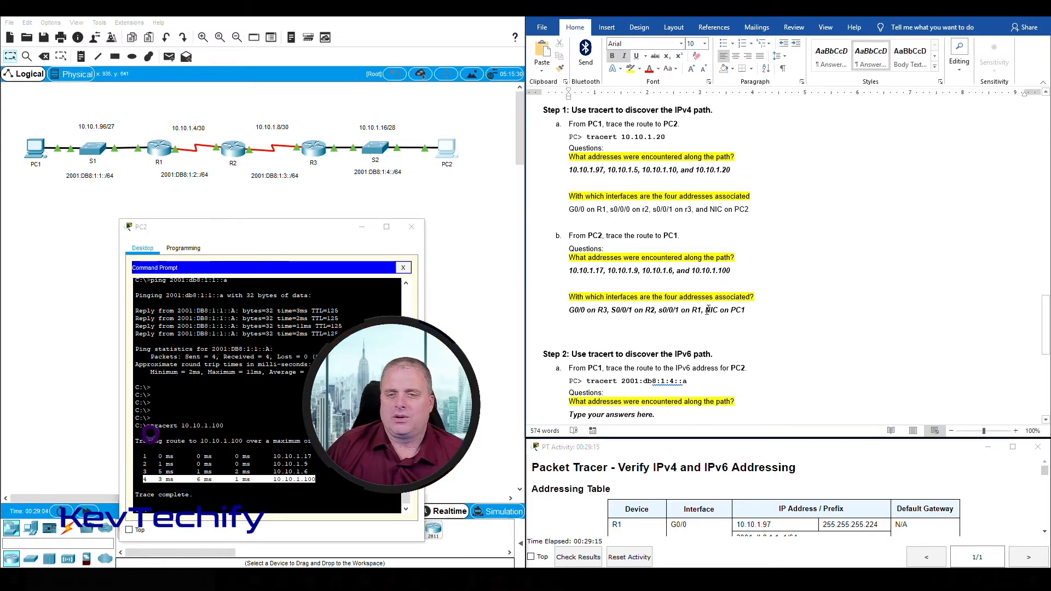
drag(705, 311, 748, 310)
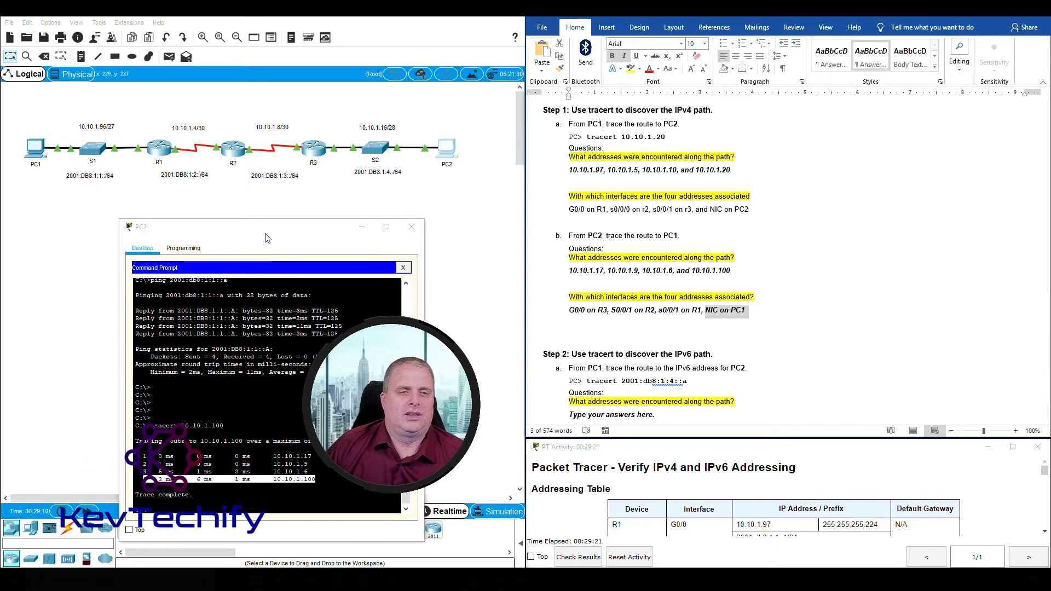
drag(267, 238, 215, 134)
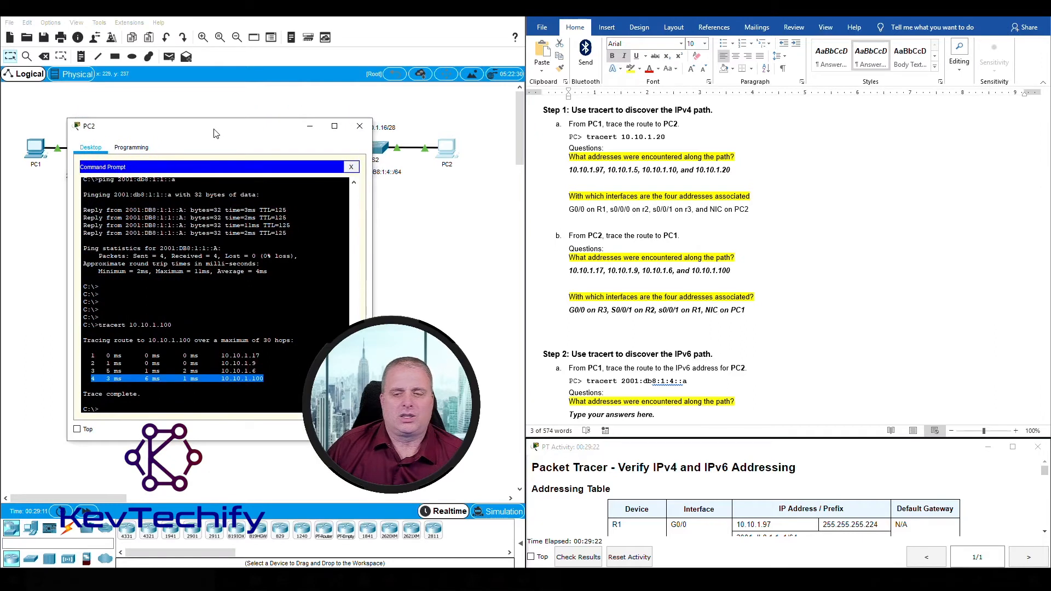
Step: Go to Step 2 of the lab document, close PC2's window and open PC1's command prompt
click(846, 270)
scroll(846, 271, down, 7)
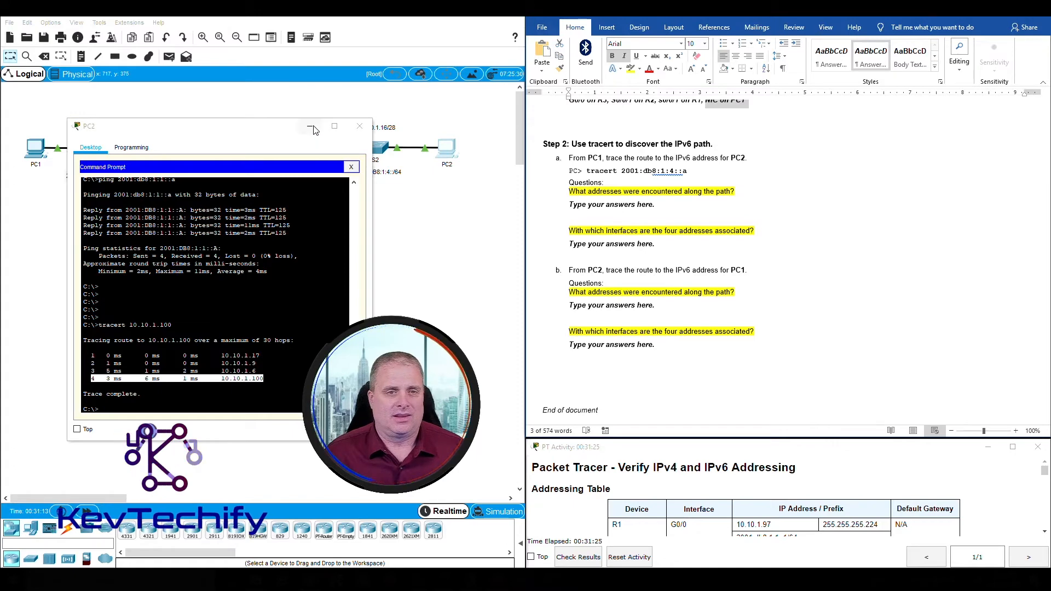
click(360, 126)
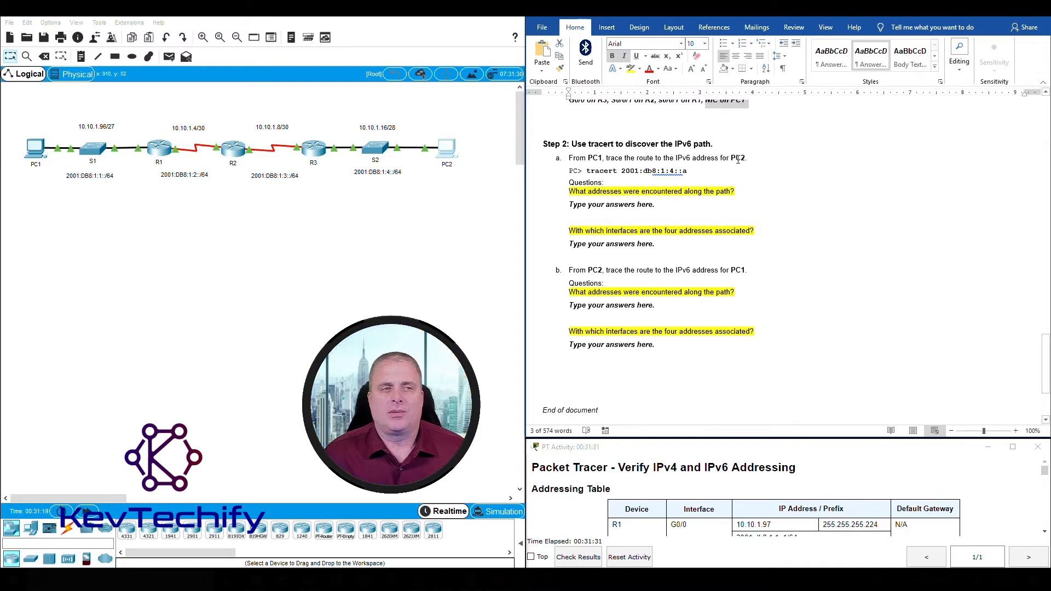
click(38, 156)
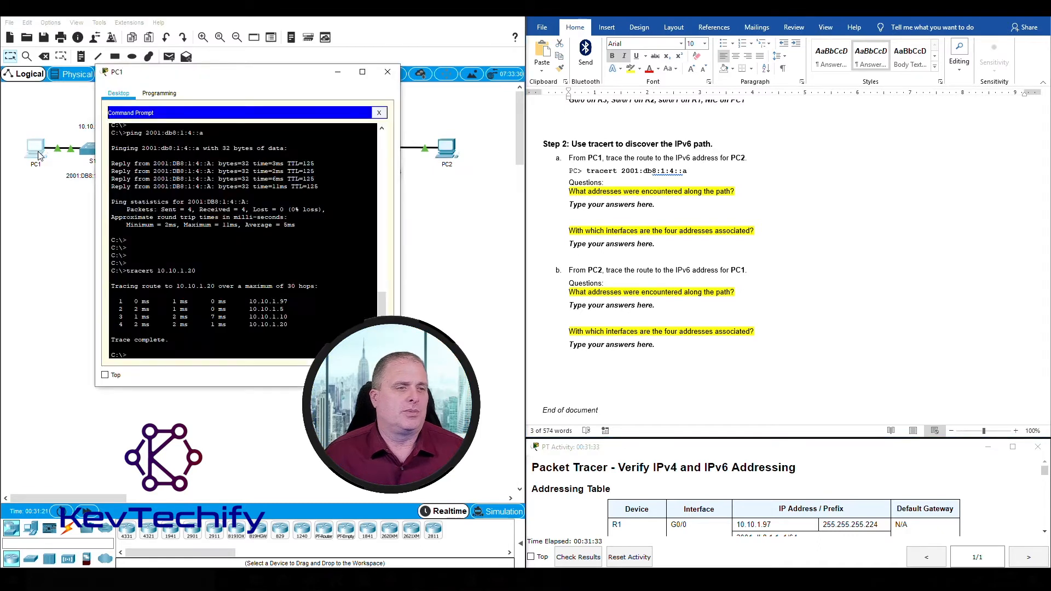
drag(189, 75, 148, 35)
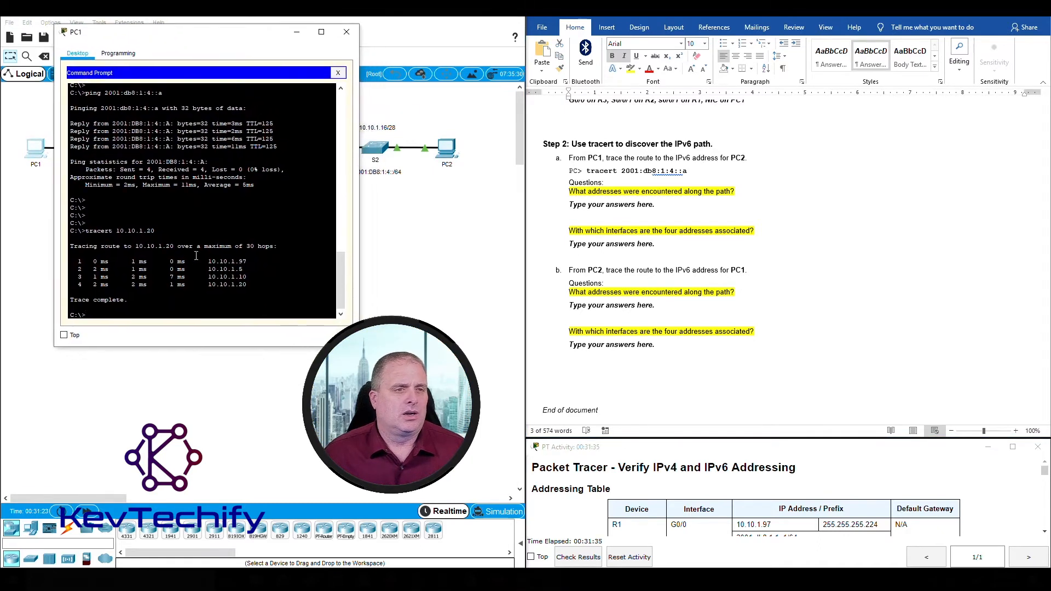
Step: Trace the IPv6 route from PC1 to PC2 with "tracert 2001:db8:1:4::a"
key(Return)
key(Return)
key(Return)
key(Return)
key(Return)
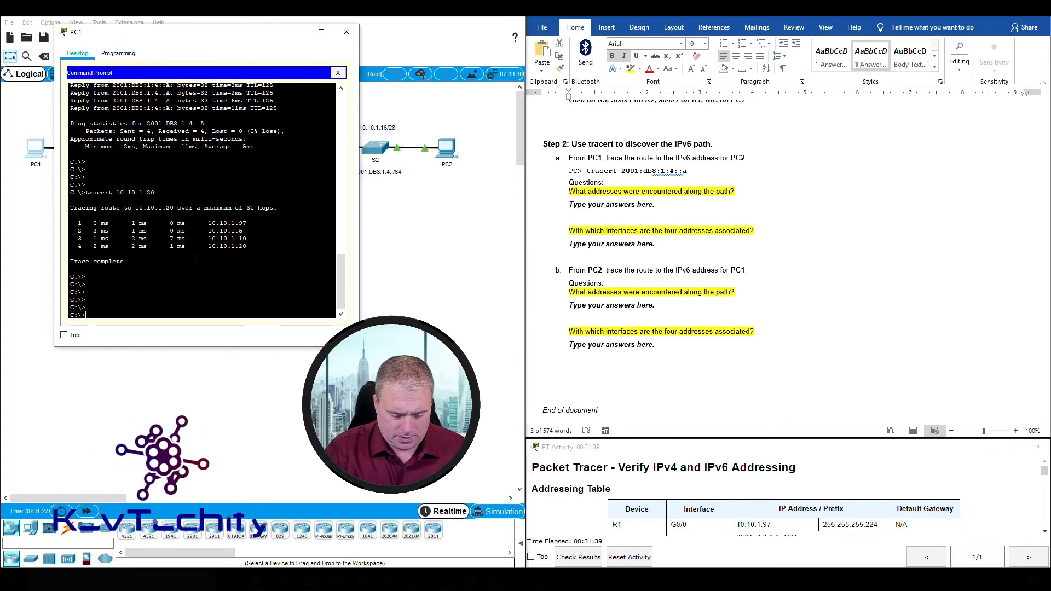
text(tracert 2)
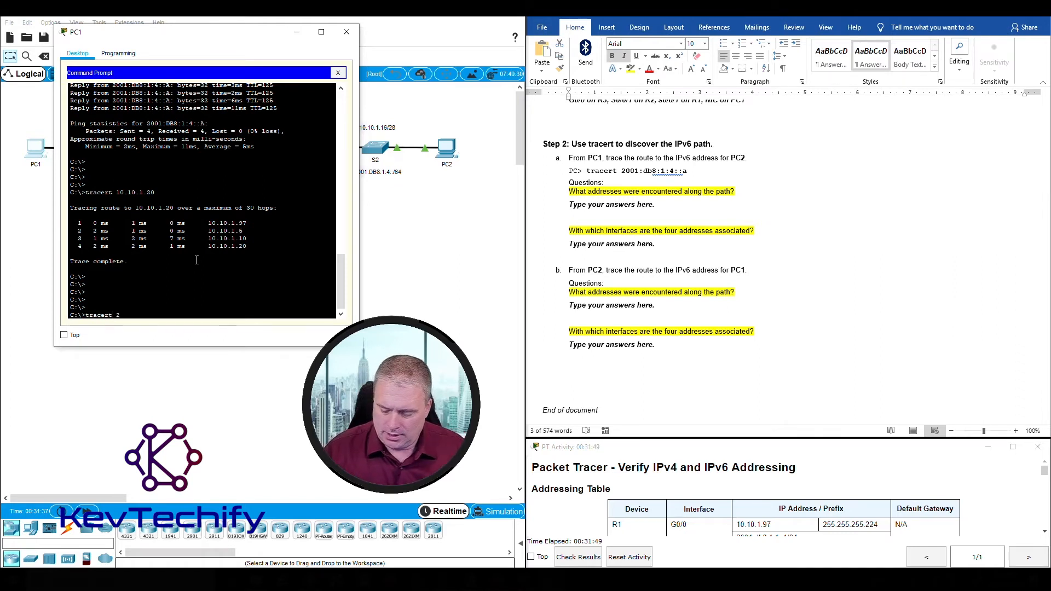
text(001:db)
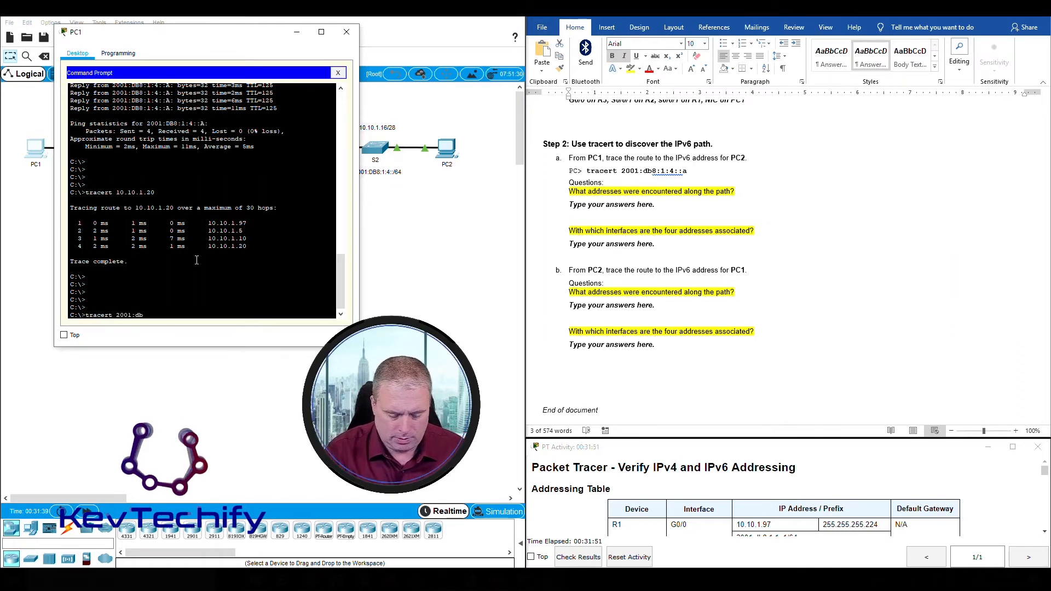
text(8:)
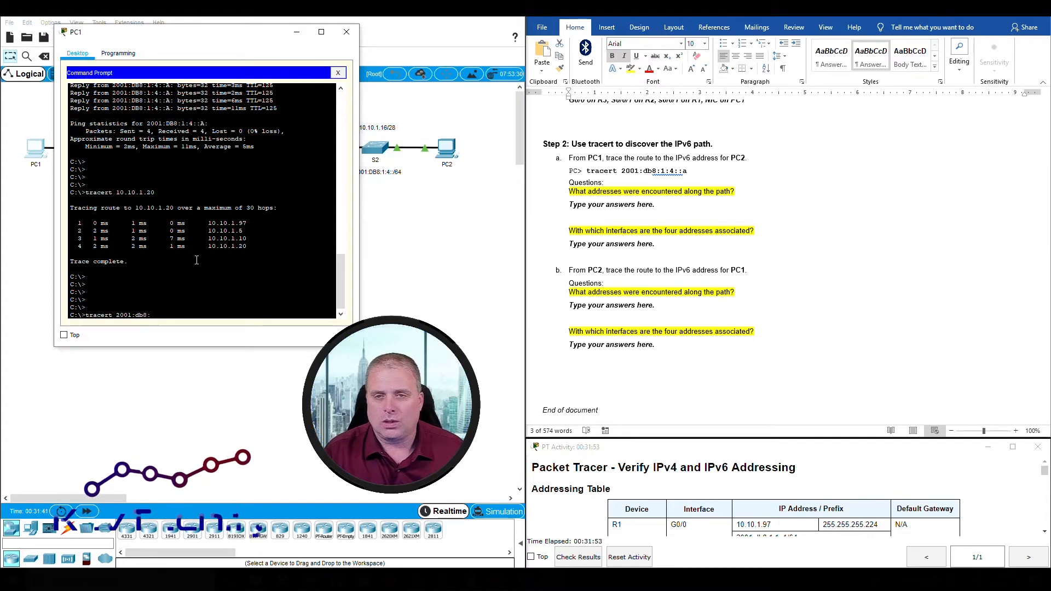
text(1:4::a)
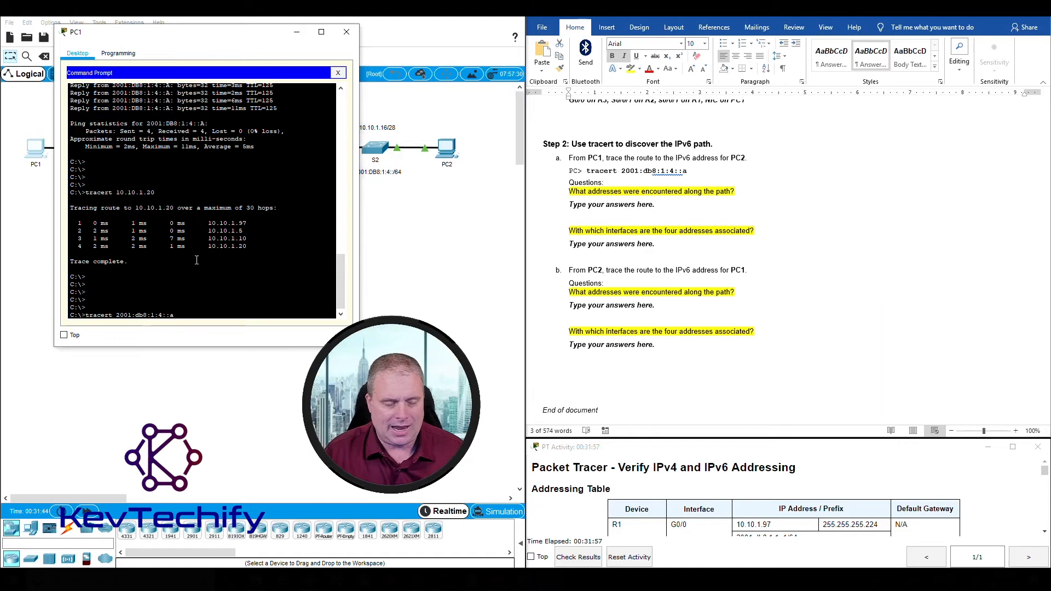
key(Return)
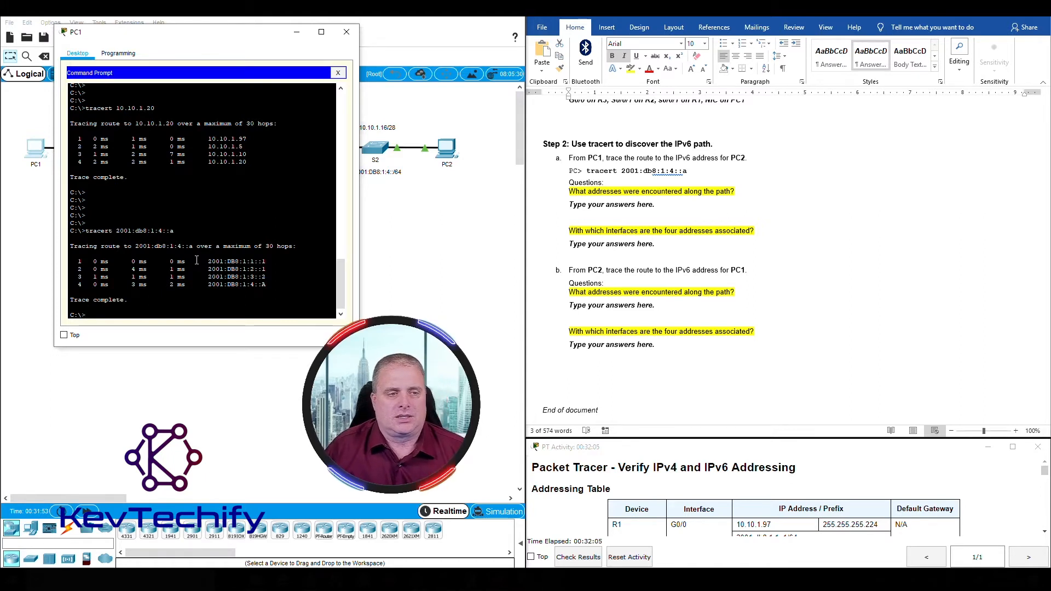
Step: Replace the Step 2a addresses placeholder with the first two hops, "2001:db8:1:1::1, 2001:db8:1:2::1"
click(635, 202)
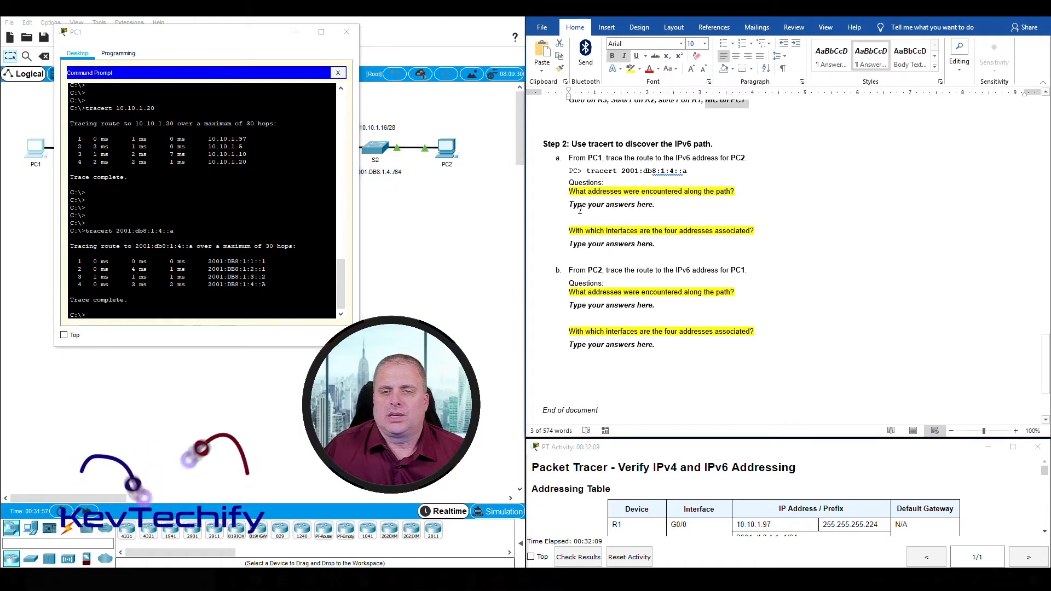
drag(572, 206, 661, 207)
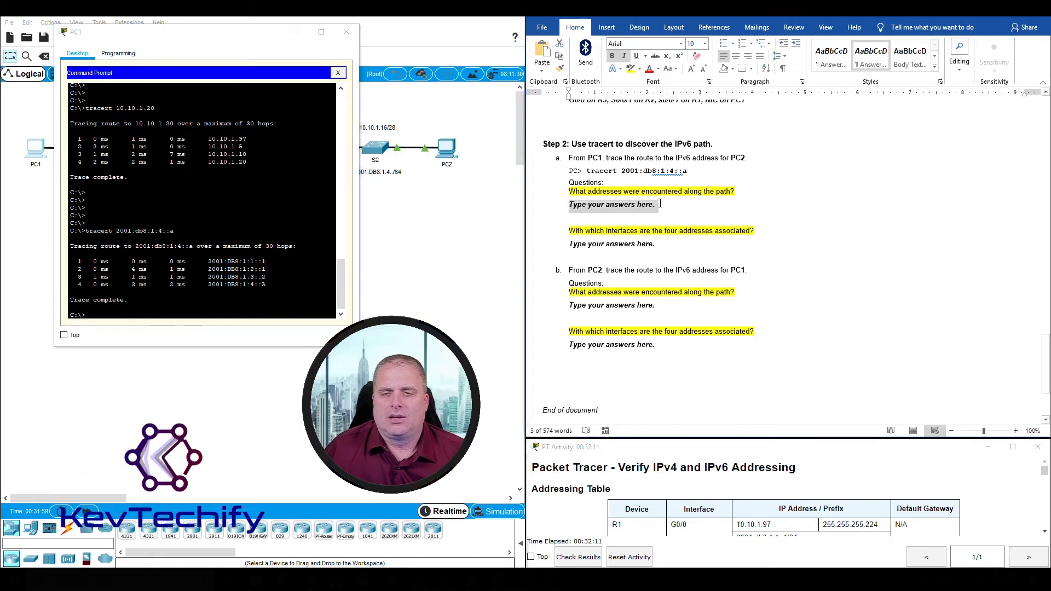
text(2001:db8)
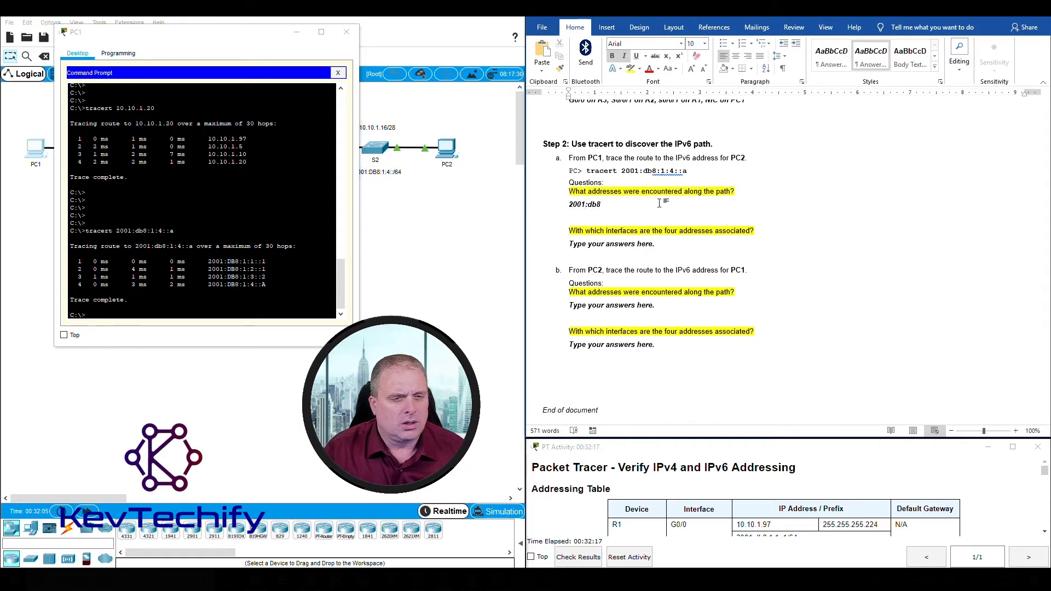
text(:1:1::1)
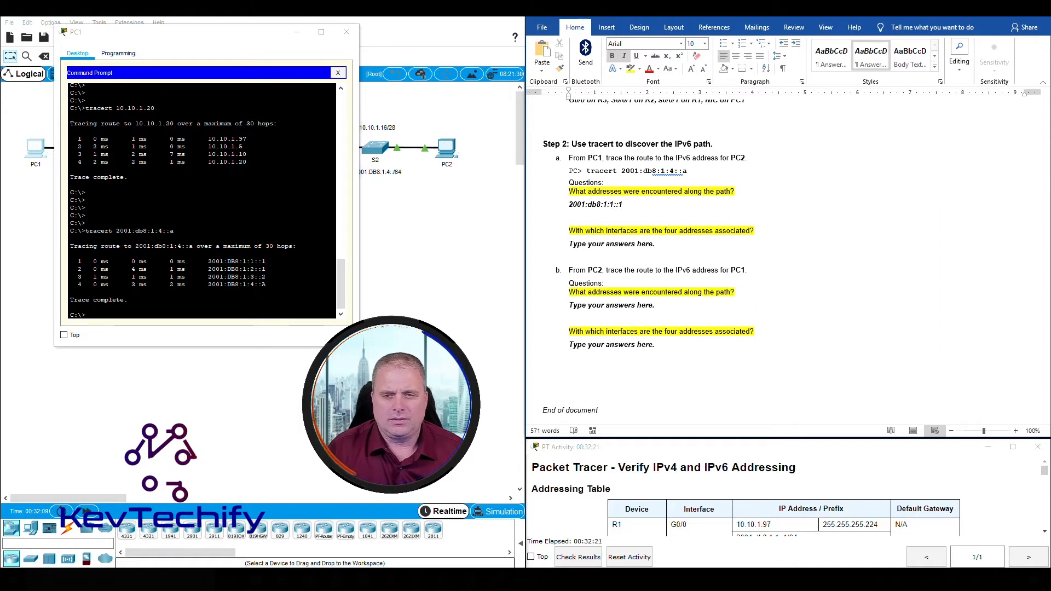
text(, )
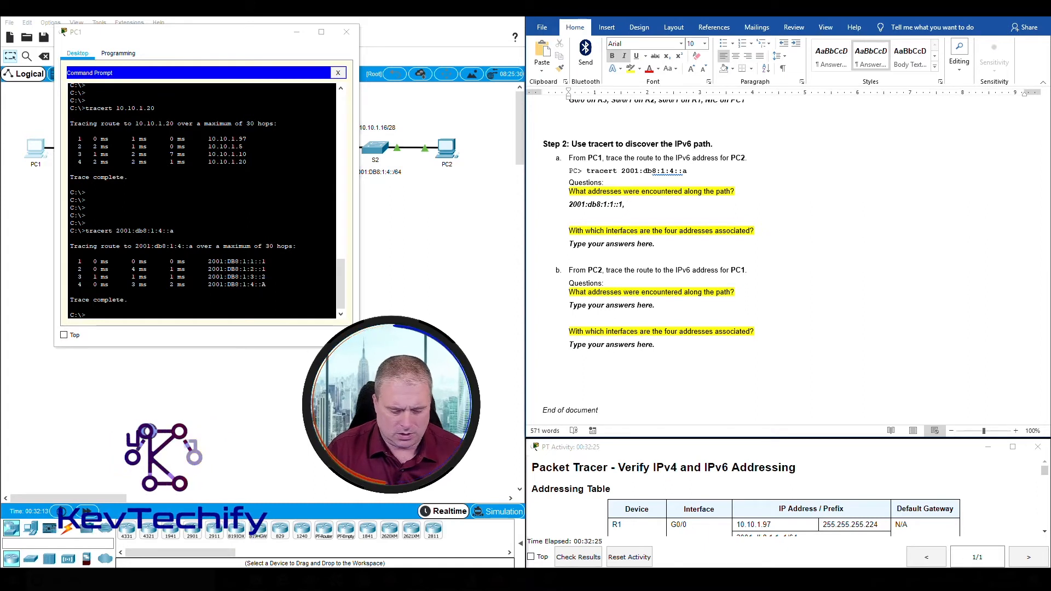
text(2001)
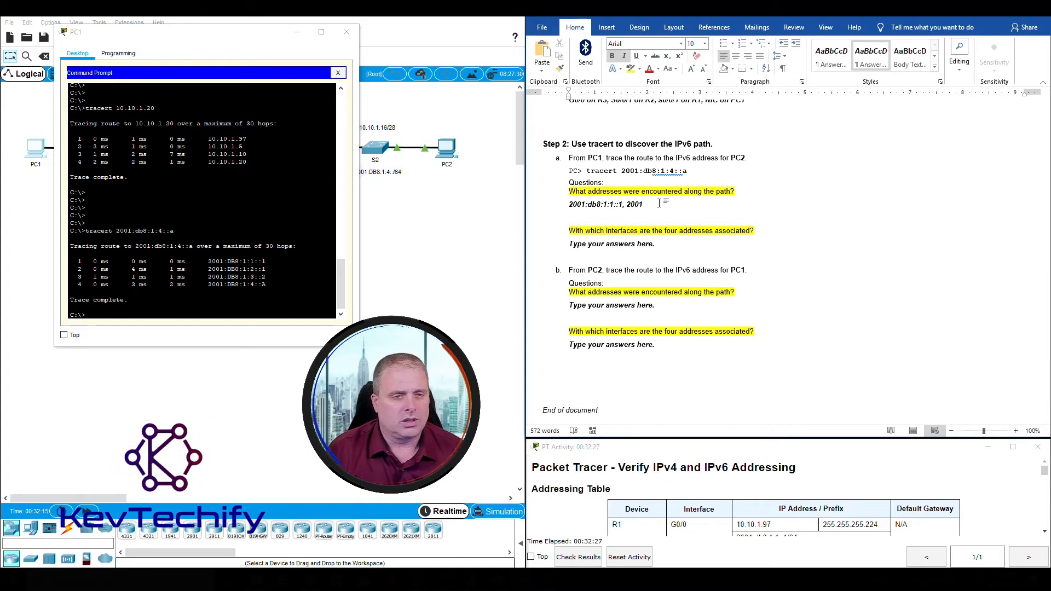
text(:db8:1:2:)
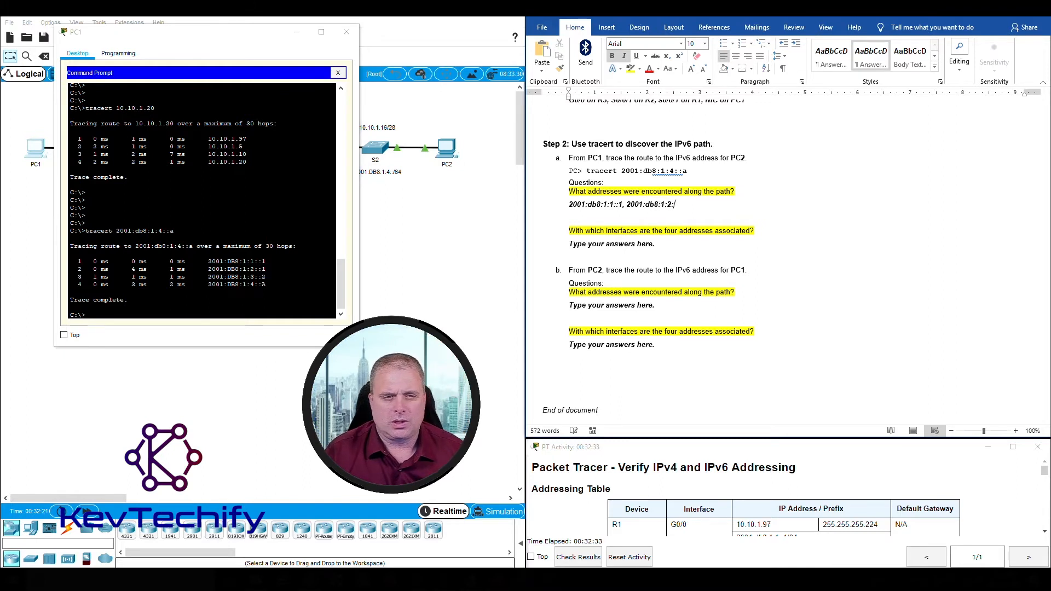
text(:1)
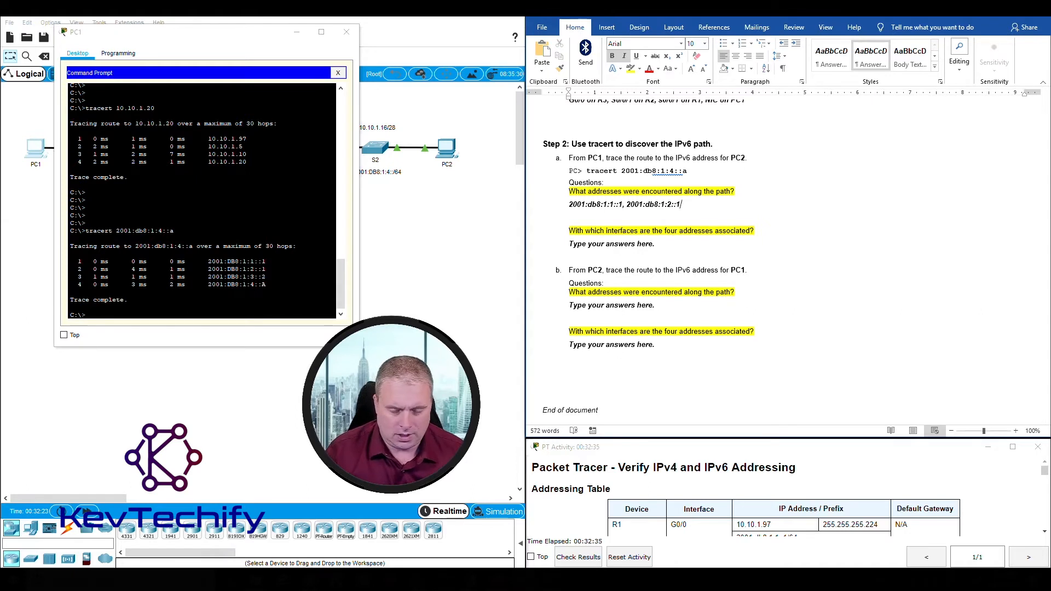
Step: Complete the Step 2a addresses answer with ", 2001:db8:1:3::2, and 2001:db8:1:4::a"
text(, 2001:)
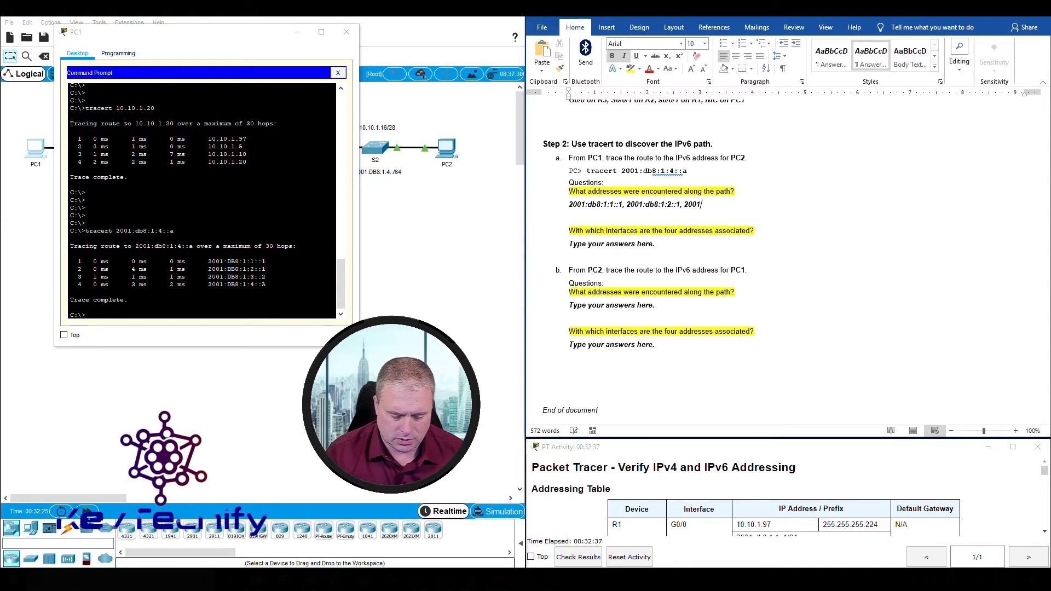
text(db8)
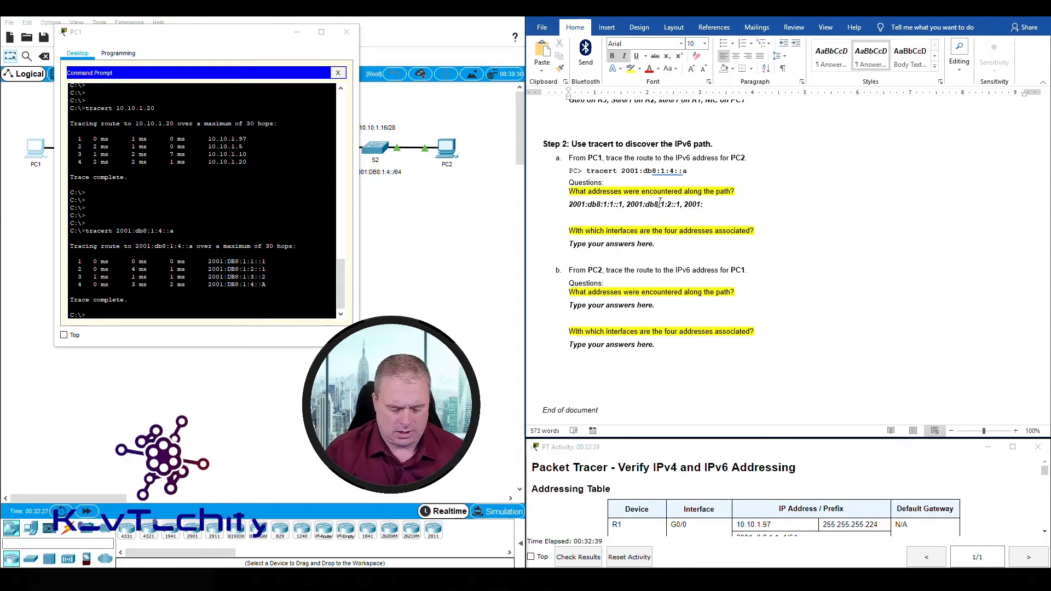
text(:1:3::2,)
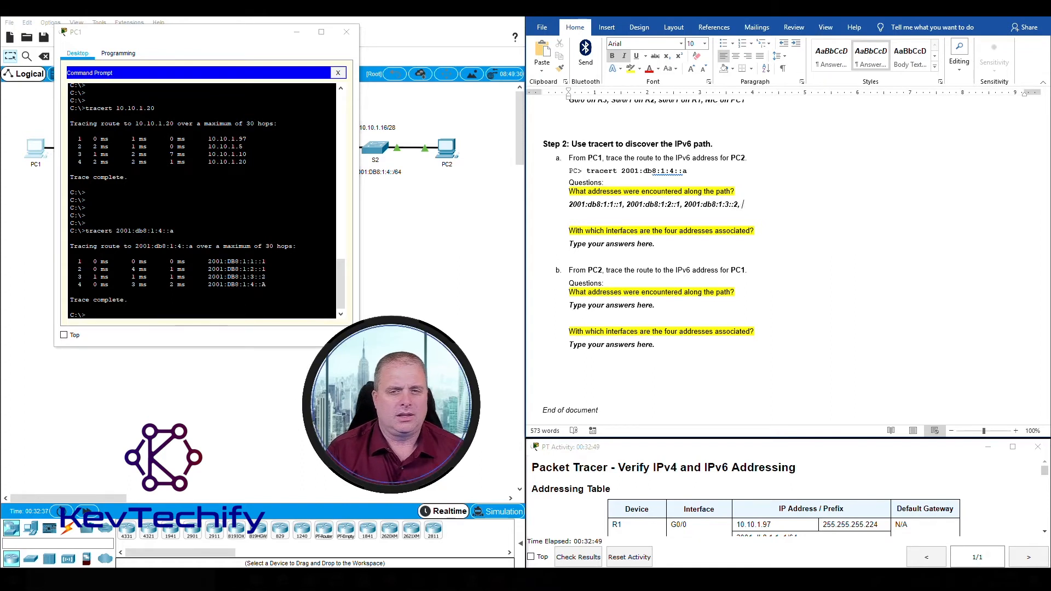
text(and)
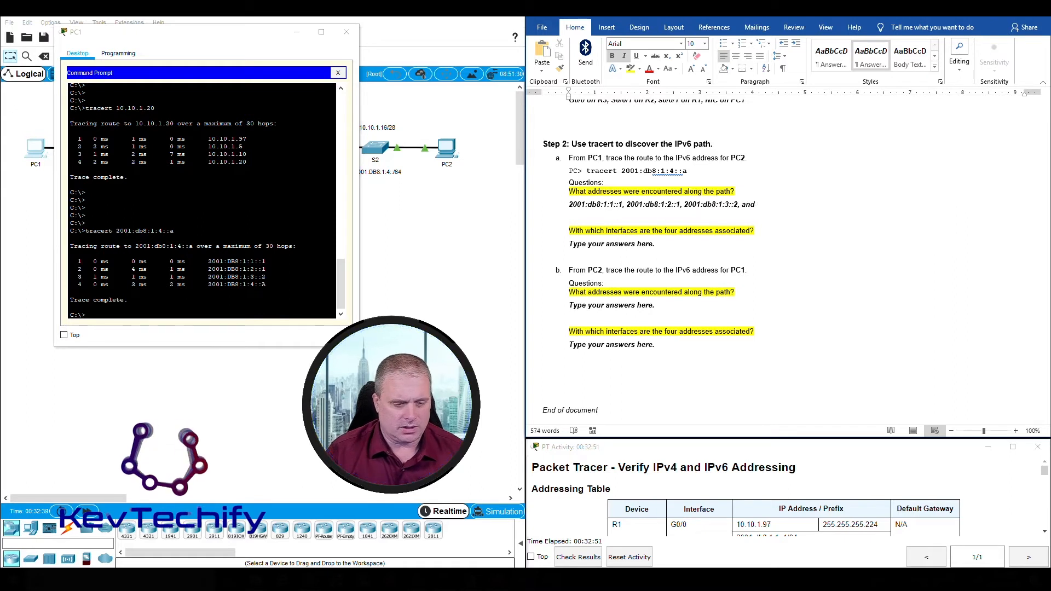
text( 2001:)
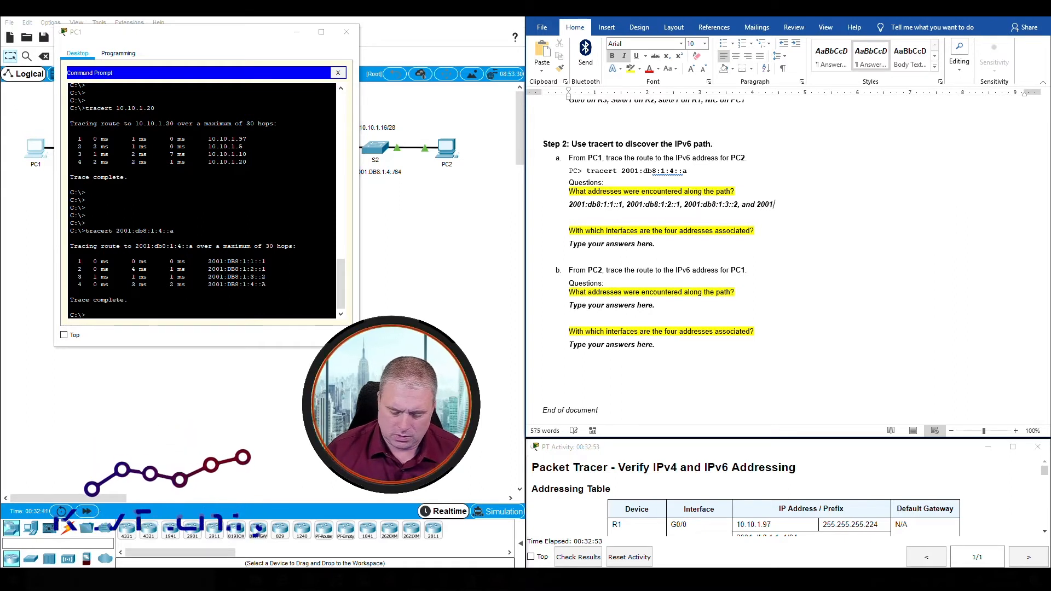
text(db8:1:4::a)
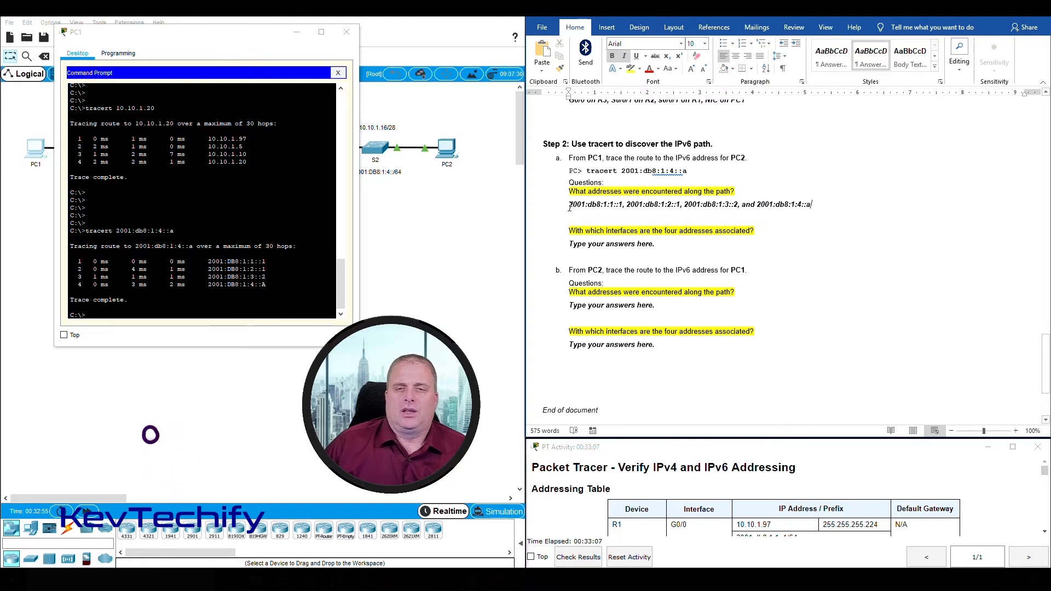
Step: Review the first hop address in the Step 2a answer against the IPv4 path answers in Step 1
drag(570, 204, 601, 204)
drag(624, 205, 623, 206)
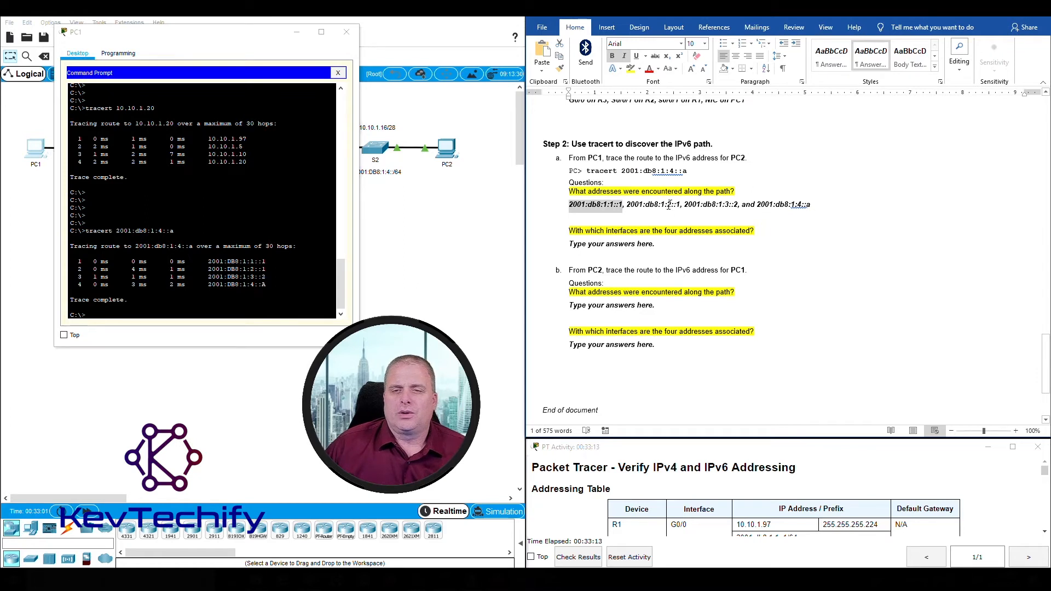
click(612, 207)
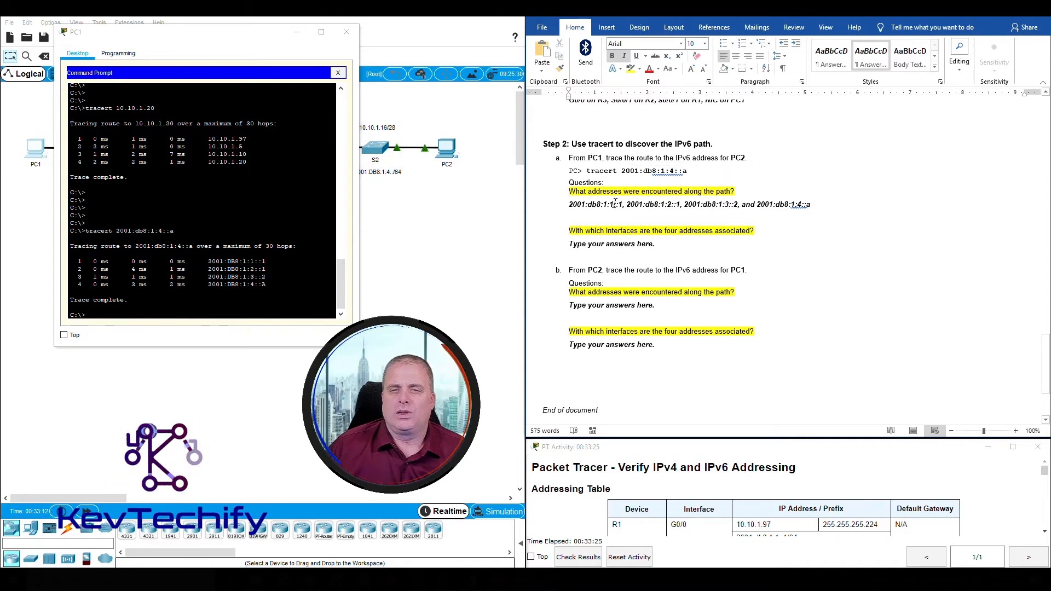
scroll(630, 200, up, 10)
scroll(646, 194, down, 6)
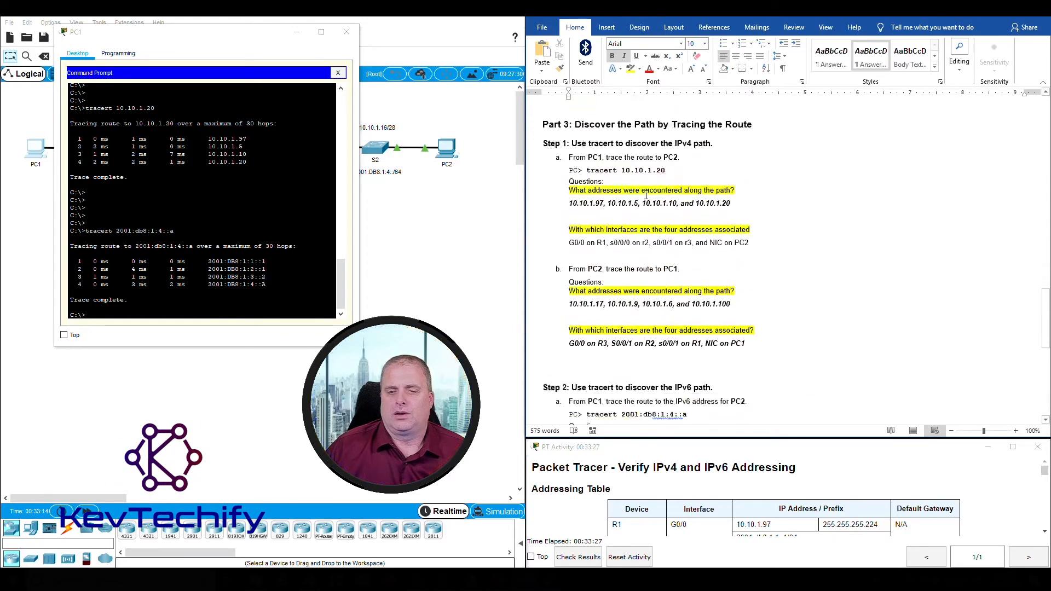
Step: Look up 2001:db8:1:1::1 in the Addressing Table and replace the Step 2a interfaces placeholder with "G0/0 on R1,"
scroll(645, 195, up, 10)
scroll(646, 194, up, 20)
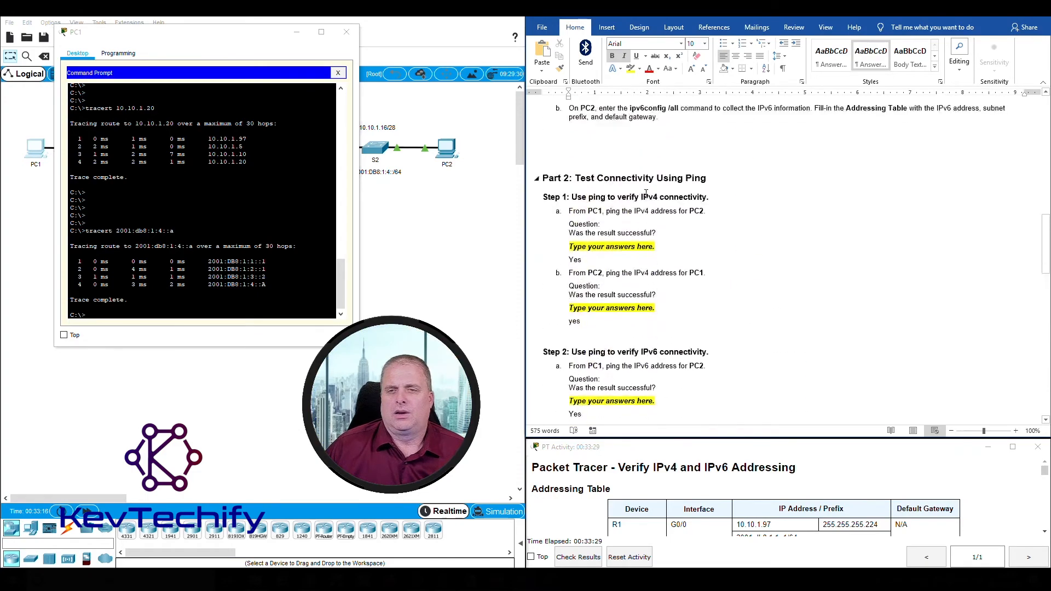
scroll(644, 188, up, 6)
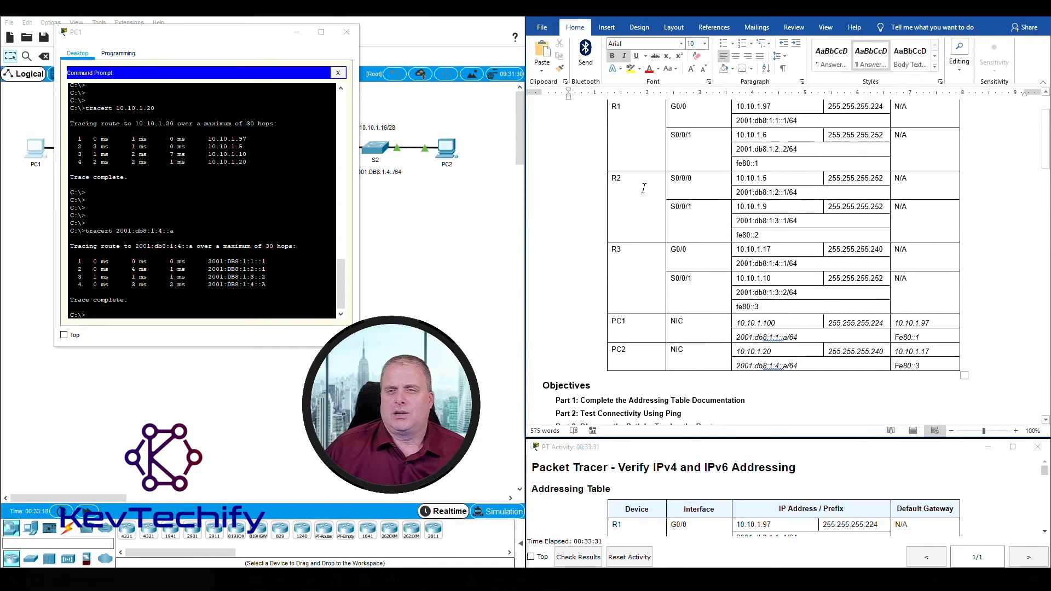
scroll(647, 187, down, 1)
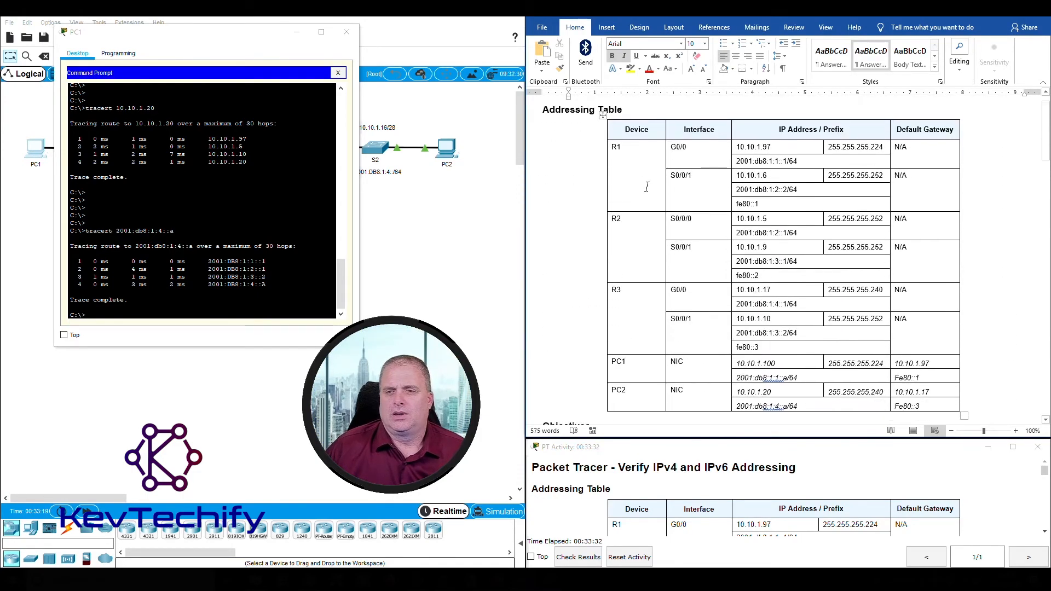
click(786, 160)
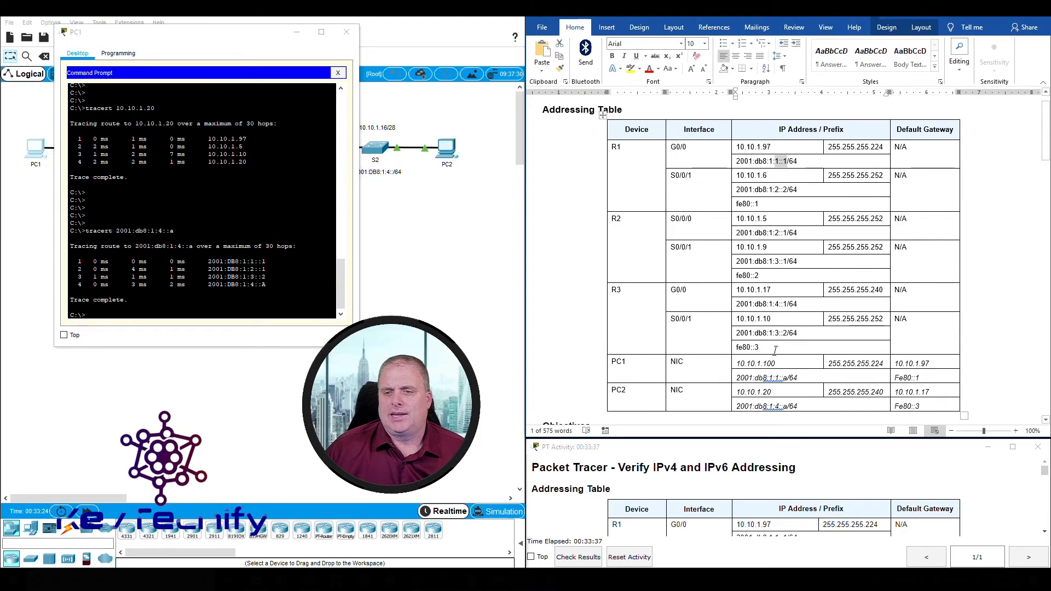
click(783, 161)
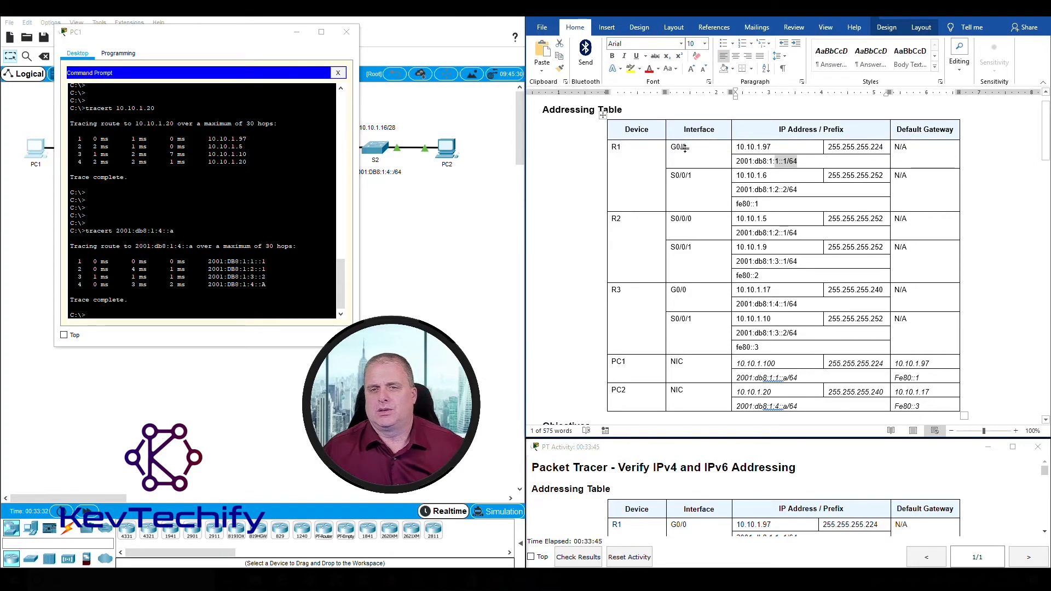
scroll(683, 148, down, 20)
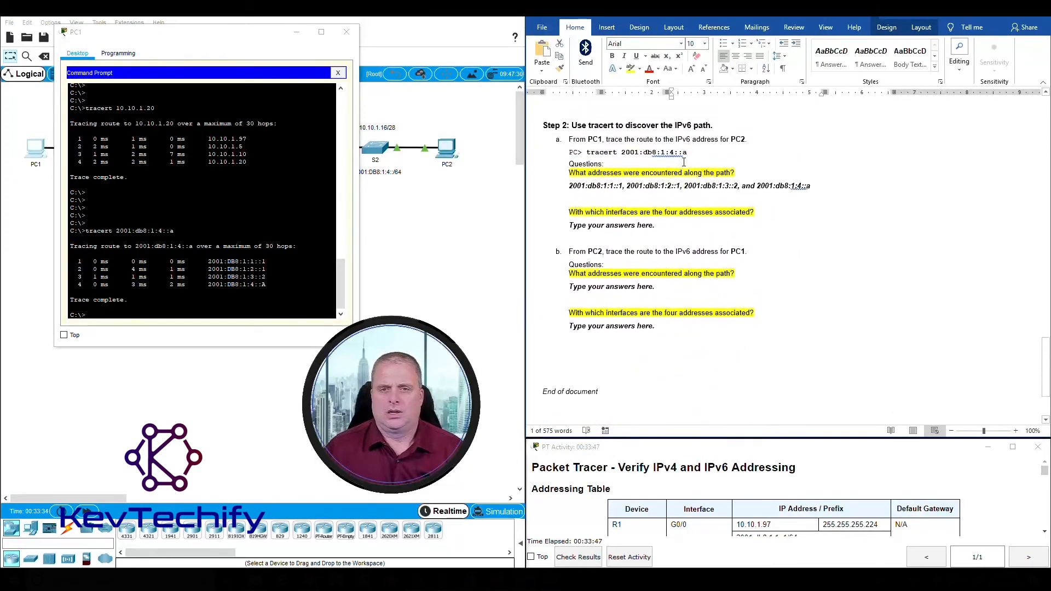
scroll(608, 242, up, 1)
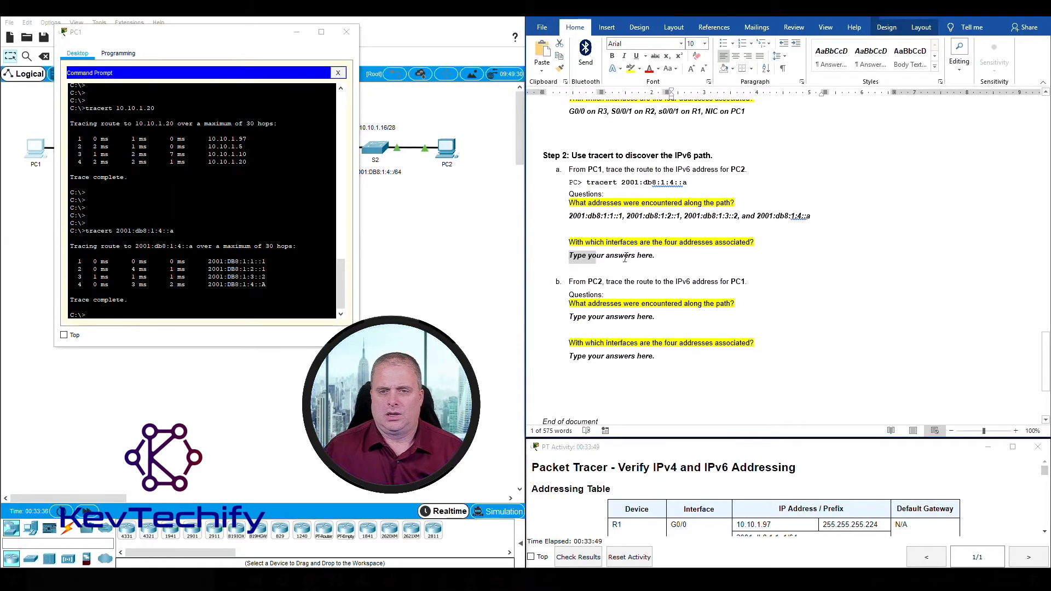
click(624, 257)
text(G/)
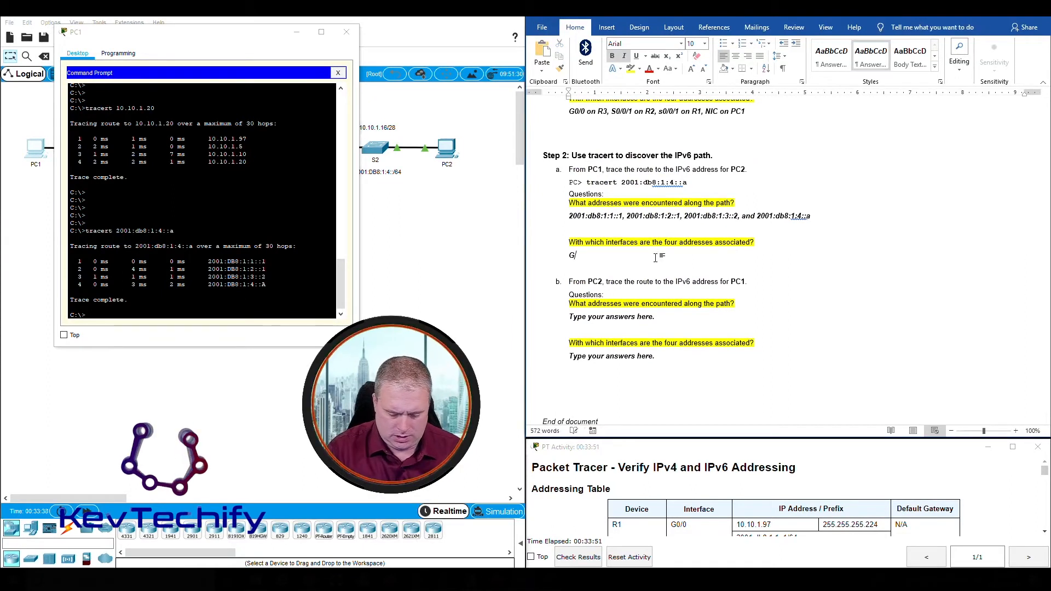
text(0/0 on)
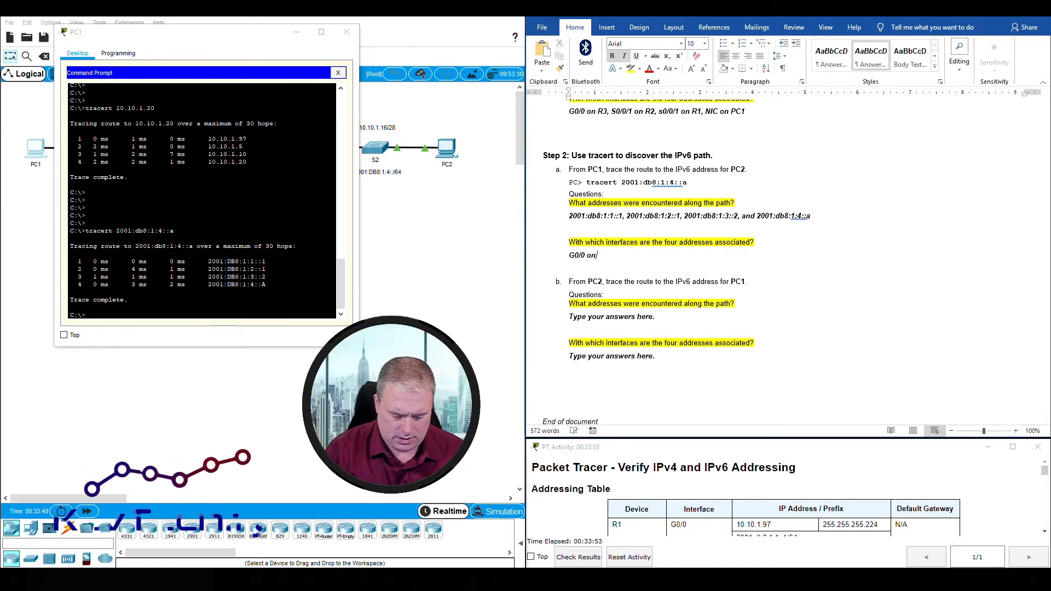
text( R1)
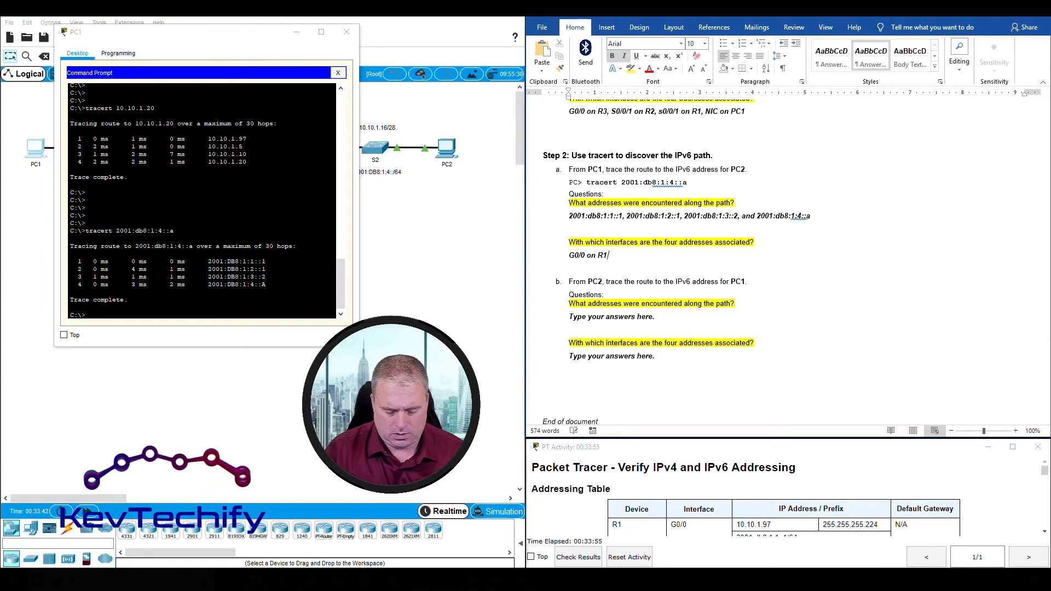
text(,)
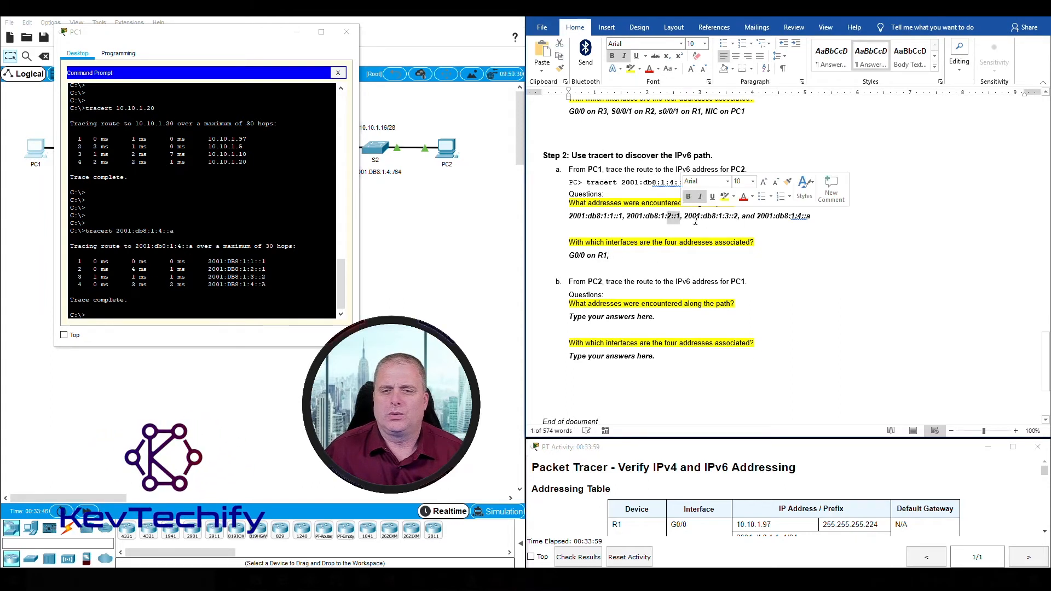
Step: Look up 2001:db8:1:2::1 in the Addressing Table and append "s0/0/0 on r2," to the Step 2a interfaces answer
scroll(734, 249, up, 20)
scroll(735, 249, up, 10)
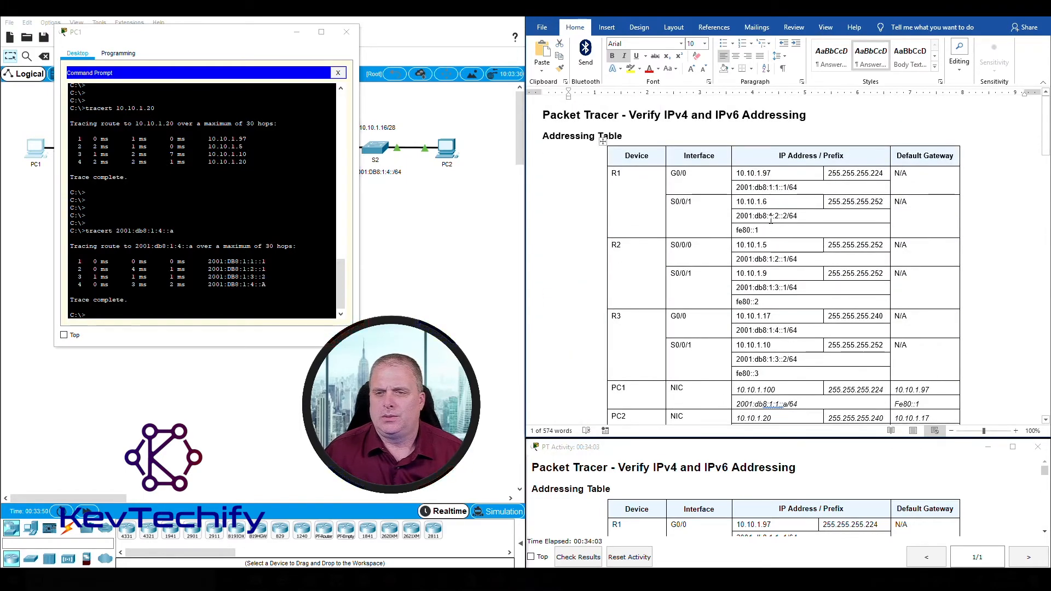
double_click(777, 216)
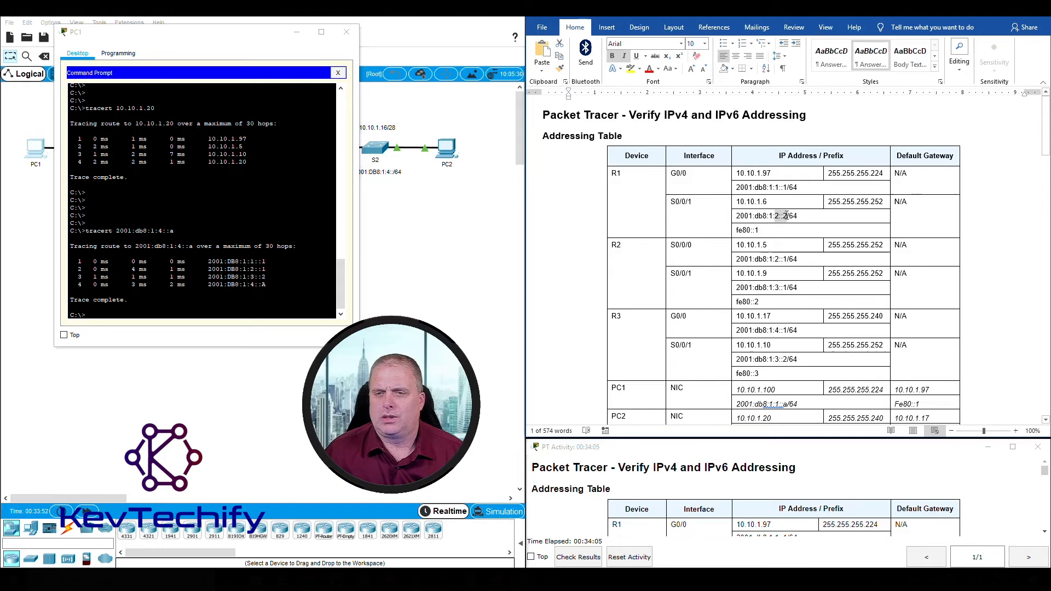
double_click(777, 260)
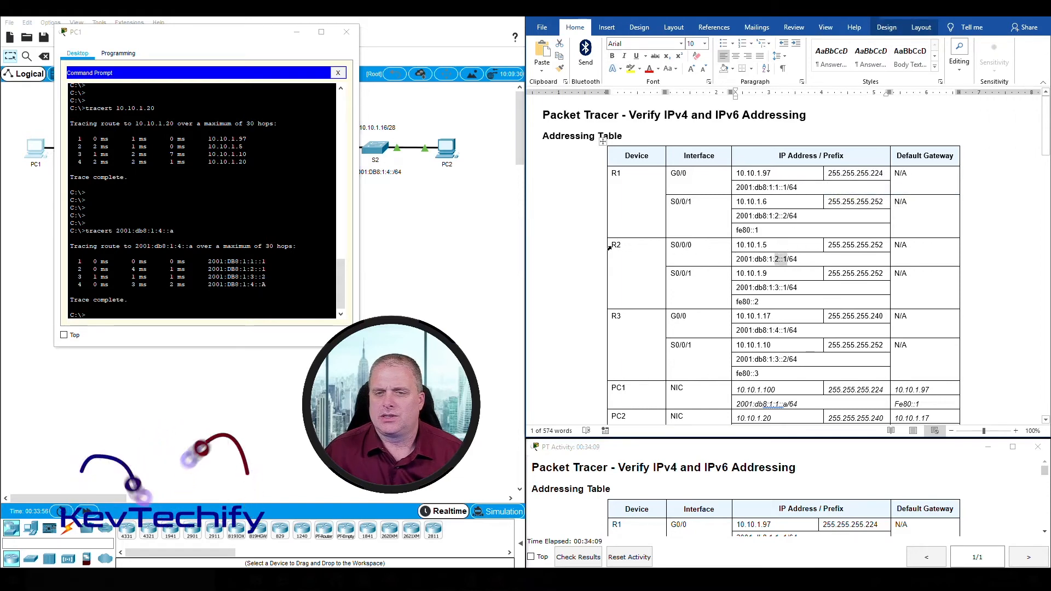
drag(611, 246, 699, 245)
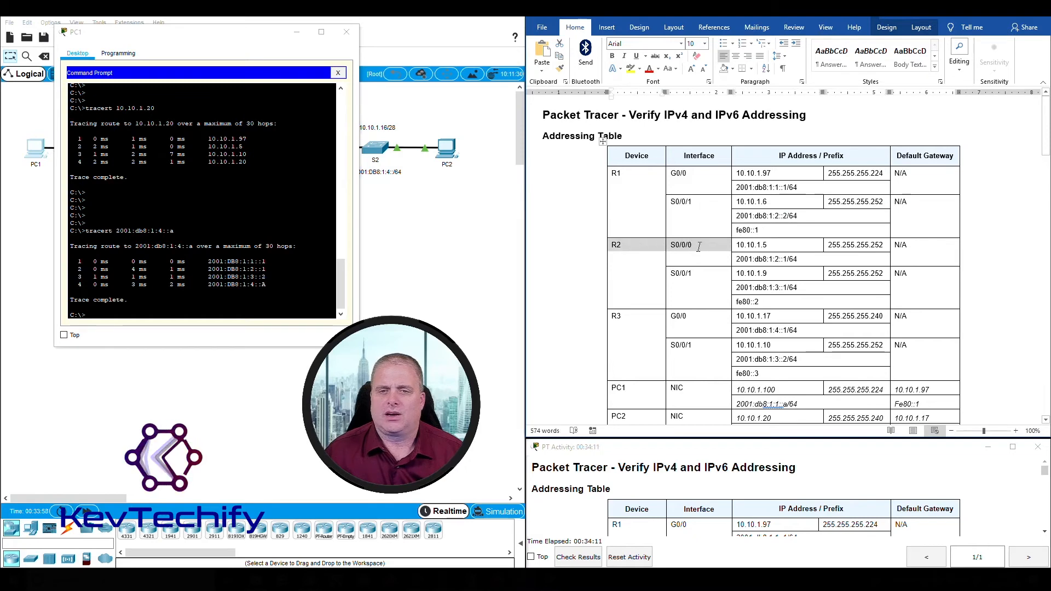
scroll(699, 252, down, 20)
scroll(699, 254, up, 3)
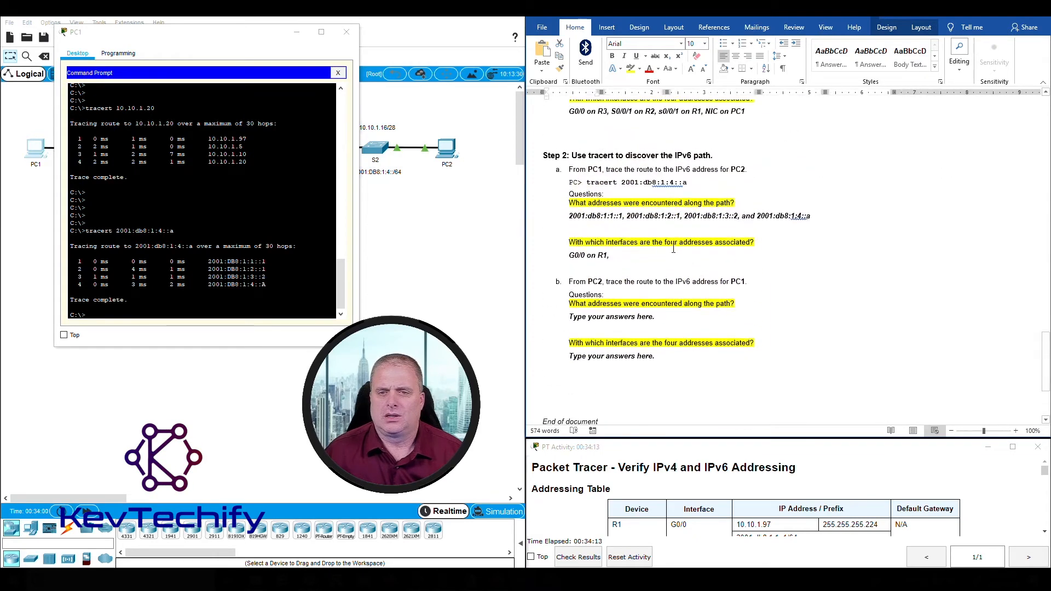
click(648, 255)
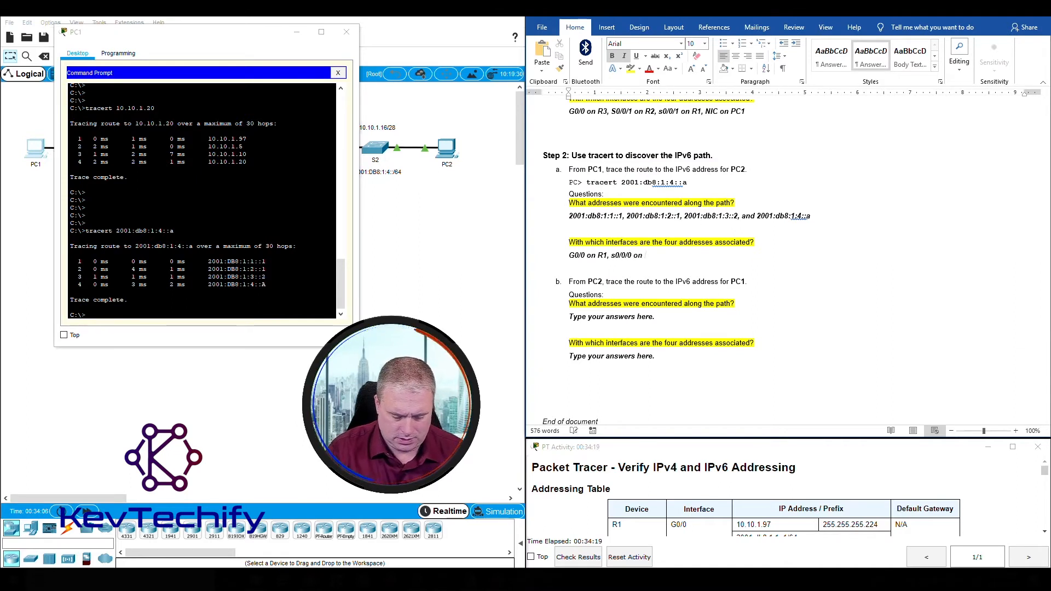
text(s0/0/0 on r2,)
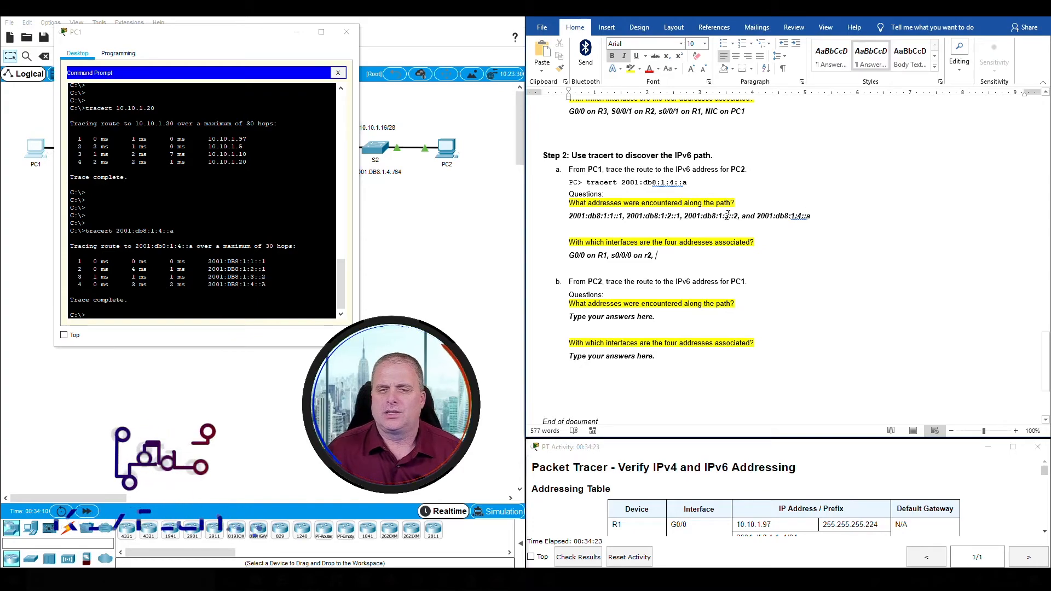
Step: Match 2001:db8:1:3::2 to its interface in the Addressing Table and append "s0/0/1 on r3," to the Step 2a interfaces answer
drag(725, 216, 737, 219)
scroll(766, 214, up, 20)
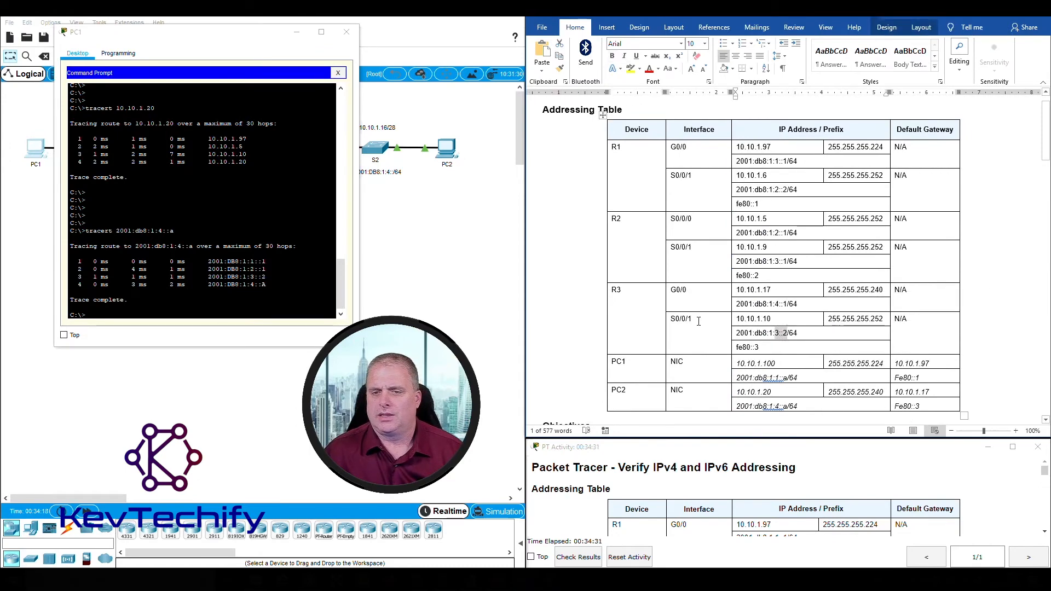
drag(689, 321, 660, 321)
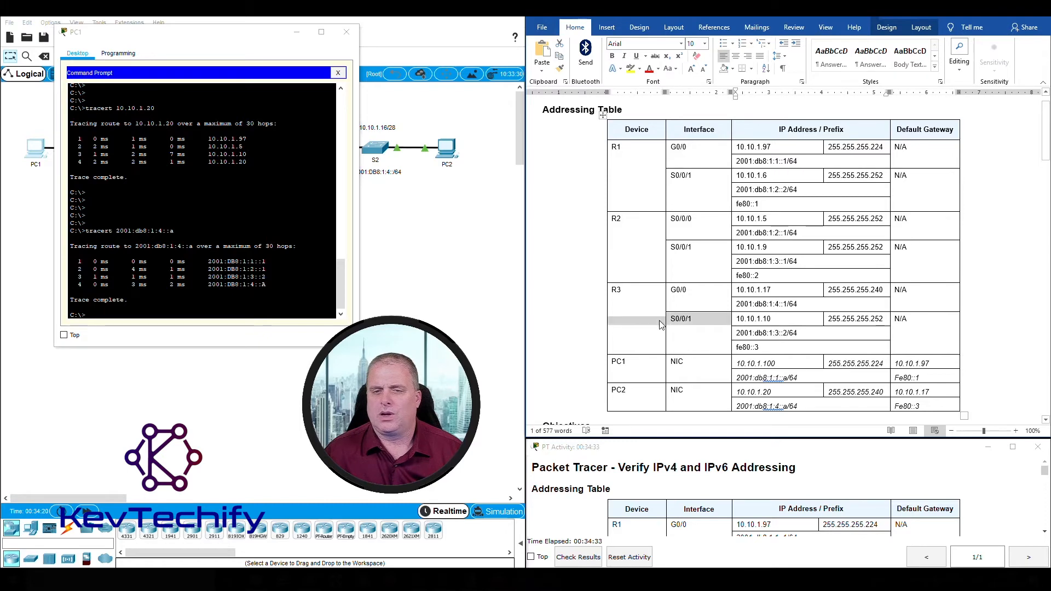
scroll(623, 295, down, 15)
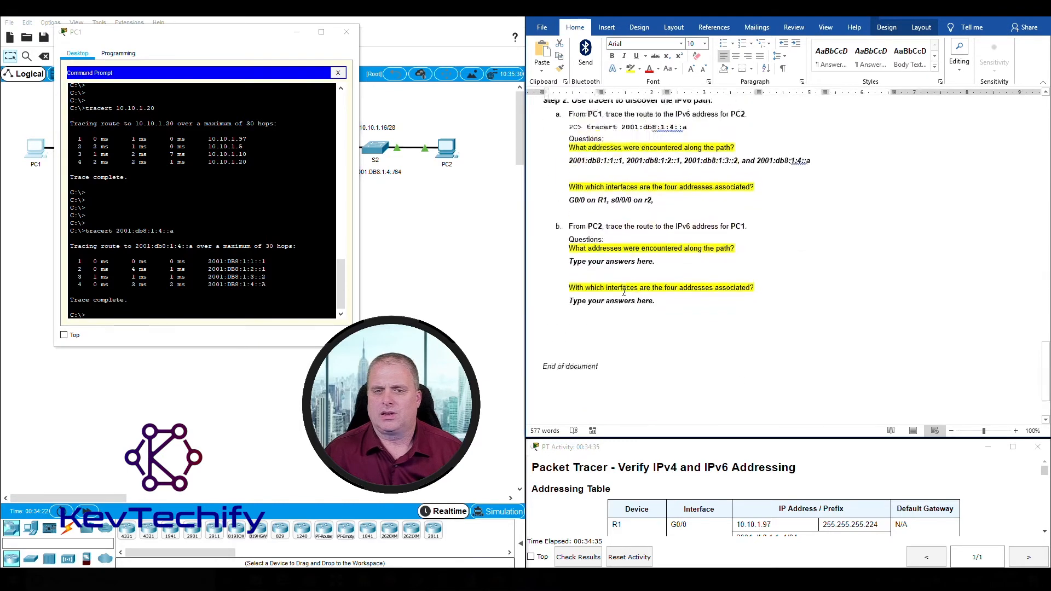
scroll(642, 273, up, 2)
click(667, 260)
text(s0/)
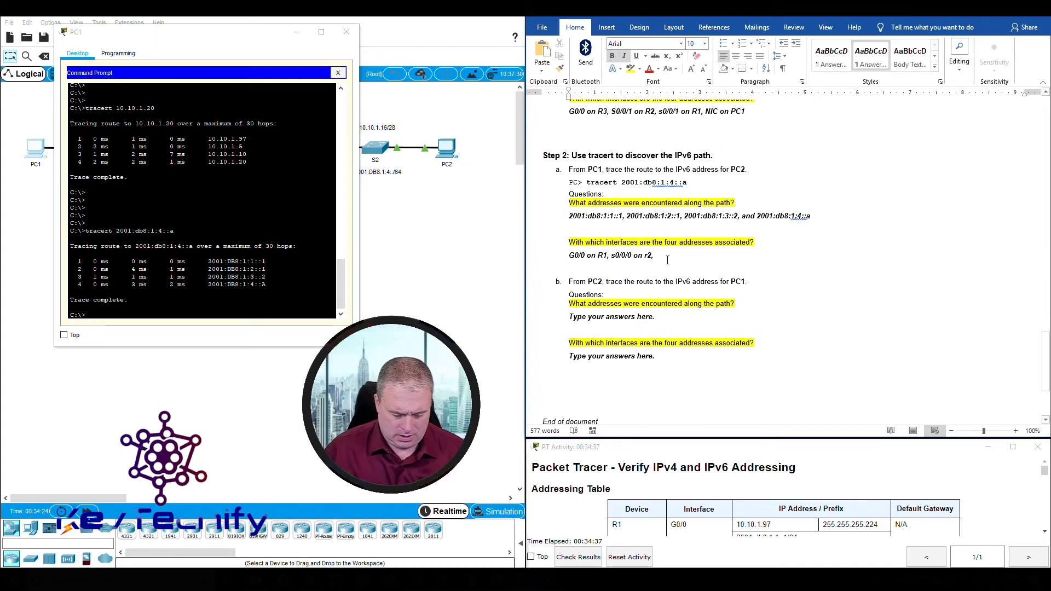
text(0/1 on r3,)
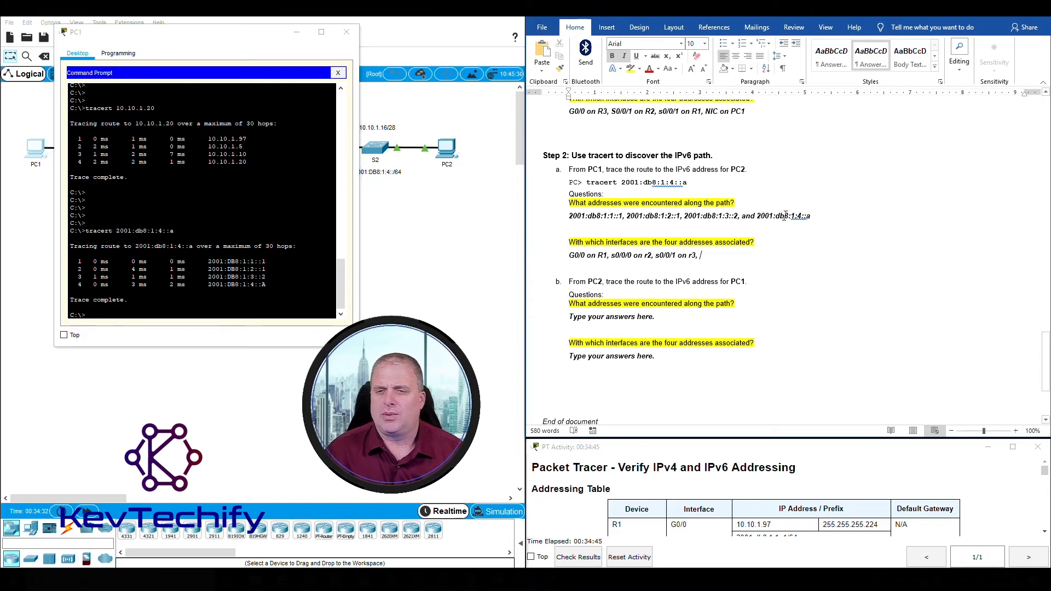
Step: Find 2001:db8:1:4::a in the Addressing Table and finish the Step 2a interfaces answer with "and NIC on PC2"
drag(798, 216, 811, 218)
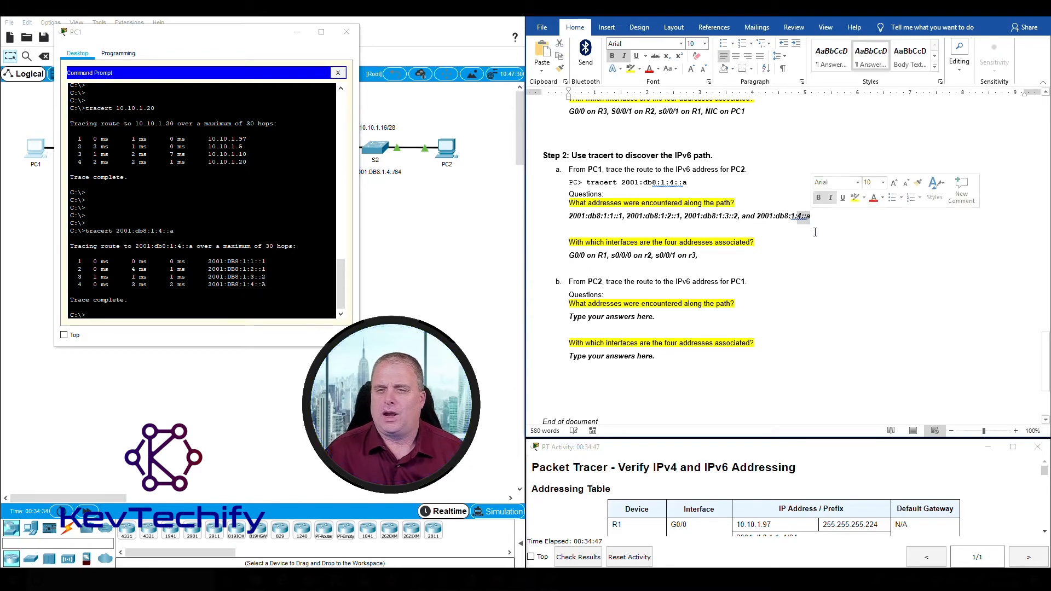
scroll(816, 338, up, 2)
scroll(816, 337, up, 10)
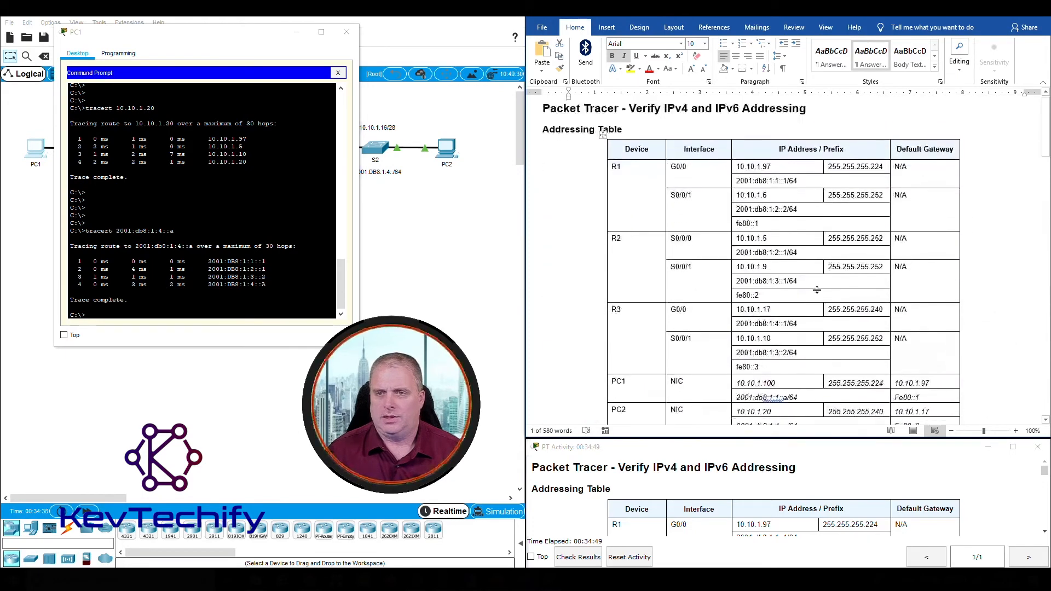
scroll(773, 141, down, 4)
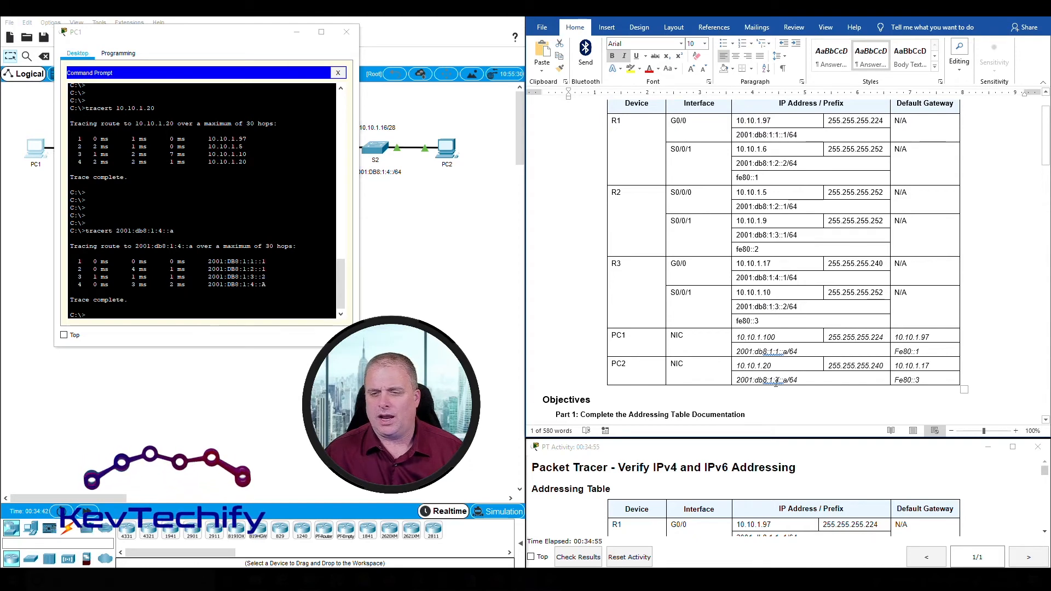
drag(775, 379, 786, 380)
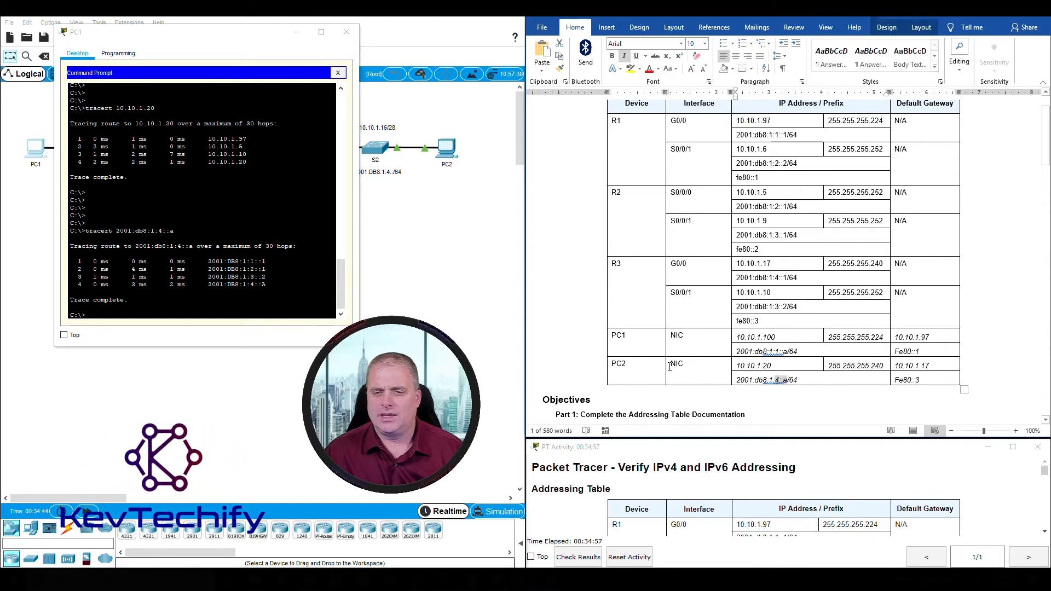
drag(694, 364, 625, 366)
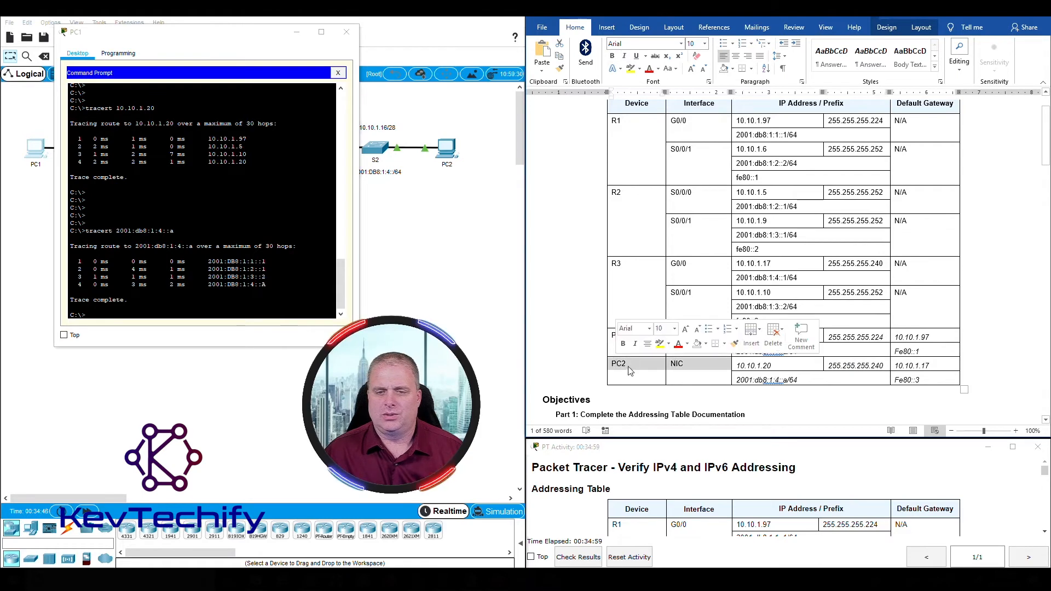
scroll(693, 346, down, 20)
scroll(693, 346, up, 2)
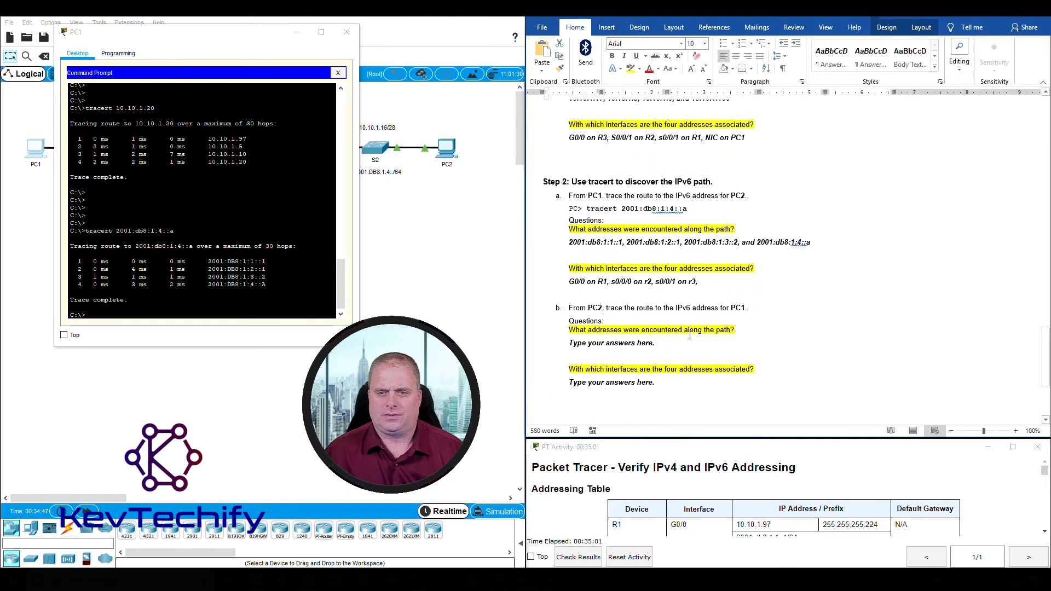
click(713, 283)
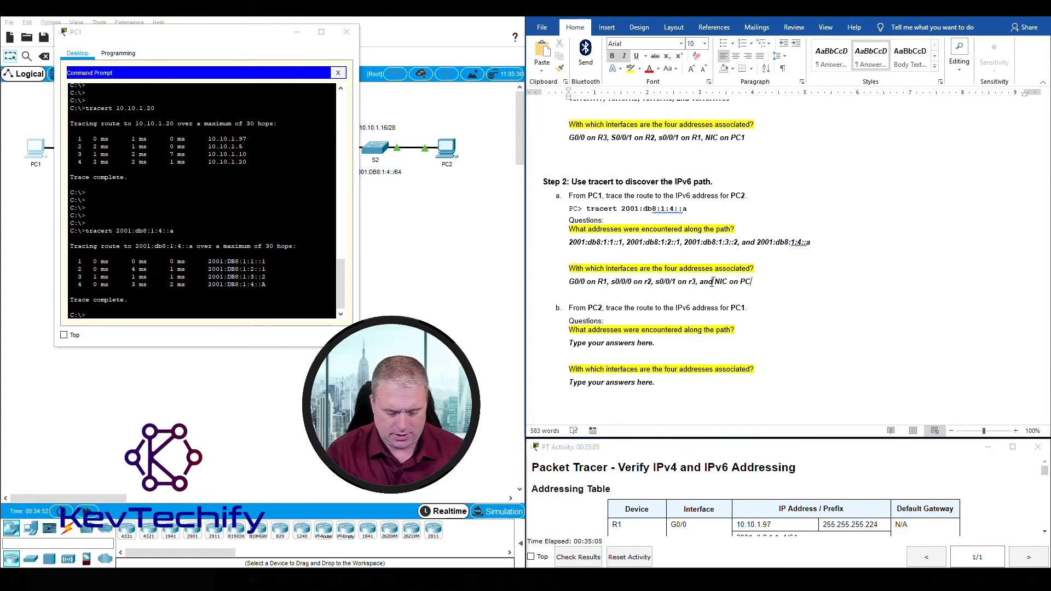
text(and NIC on PC3)
key(BackSpace)
text(2)
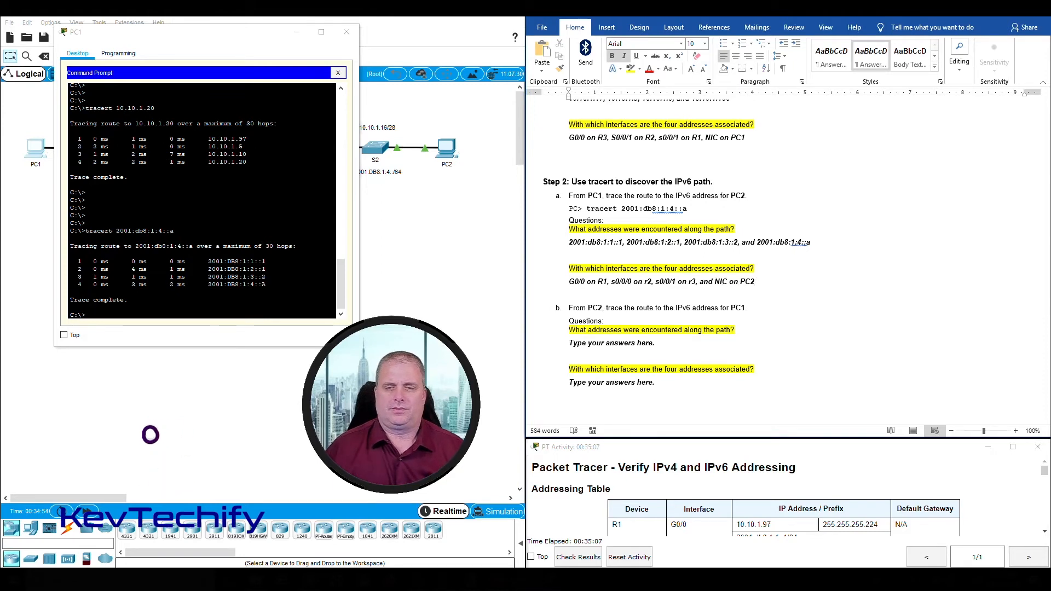
Step: Bring up PC2's Command Prompt and look up PC1's IPv6 address in the document's Addressing Table
click(593, 313)
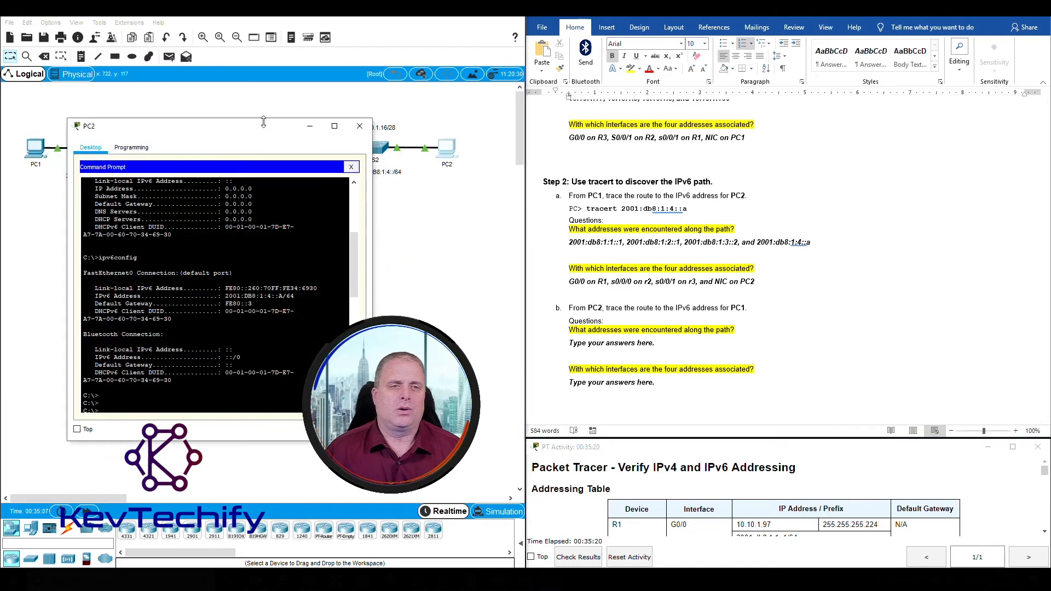
drag(263, 121, 243, 39)
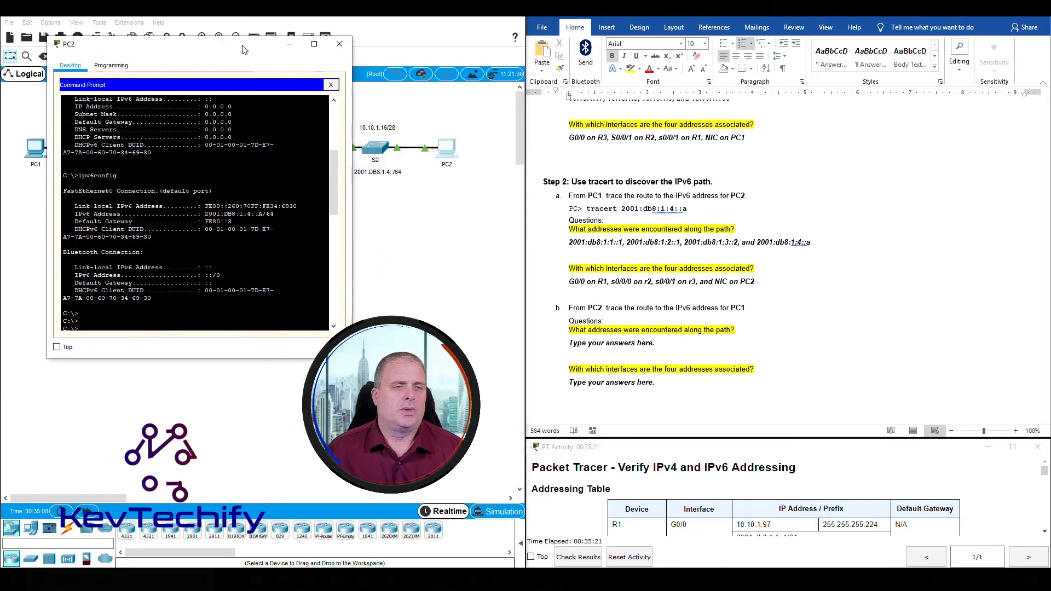
scroll(234, 223, down, 10)
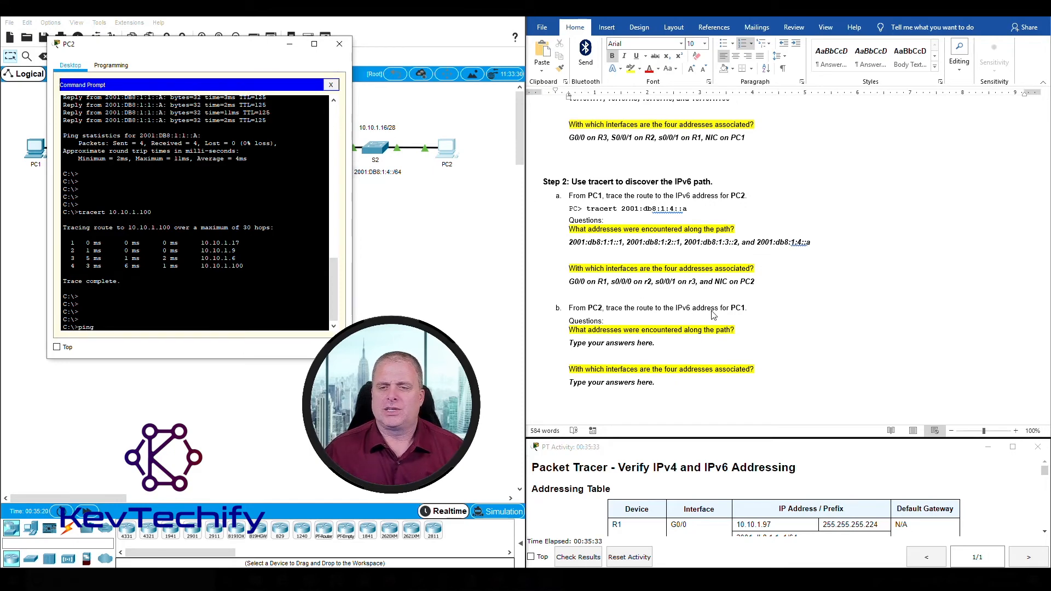
scroll(737, 312, up, 15)
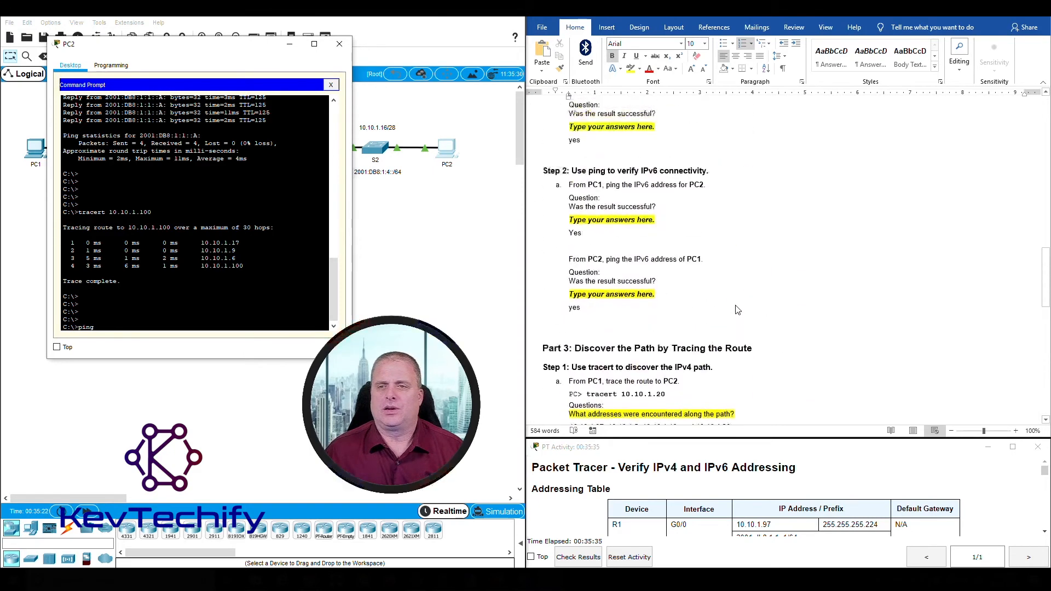
scroll(734, 304, up, 15)
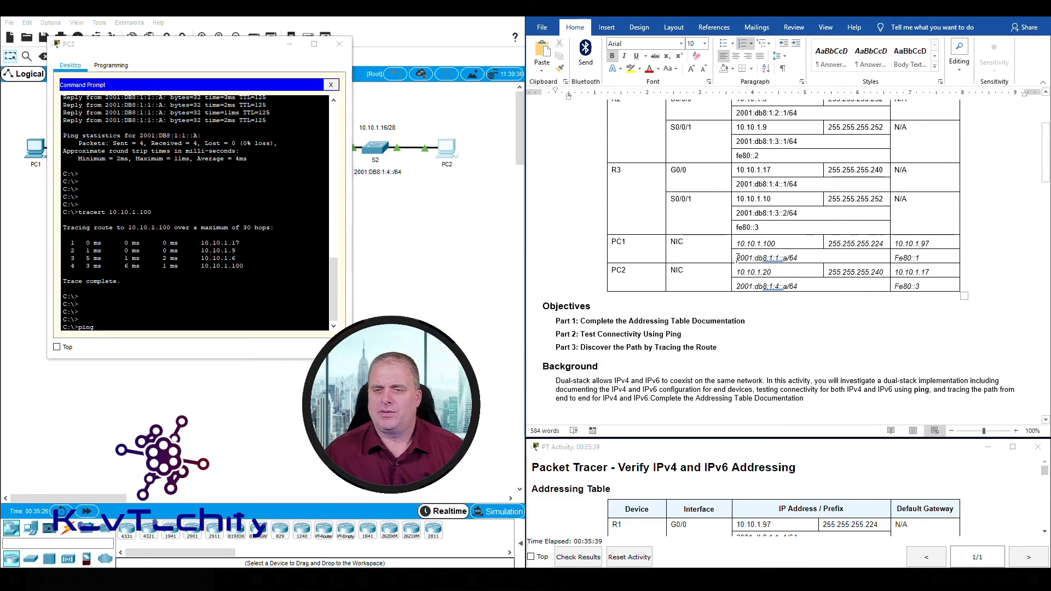
drag(737, 257, 784, 259)
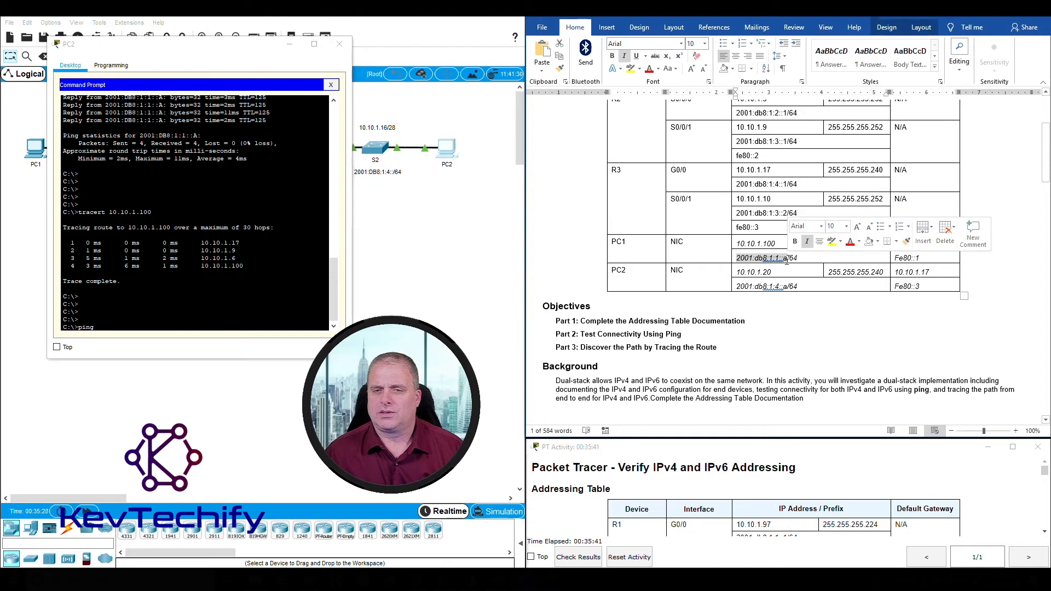
Step: Ping PC1's IPv6 address 2001:db8:1:1::a from PC2's Command Prompt
click(174, 322)
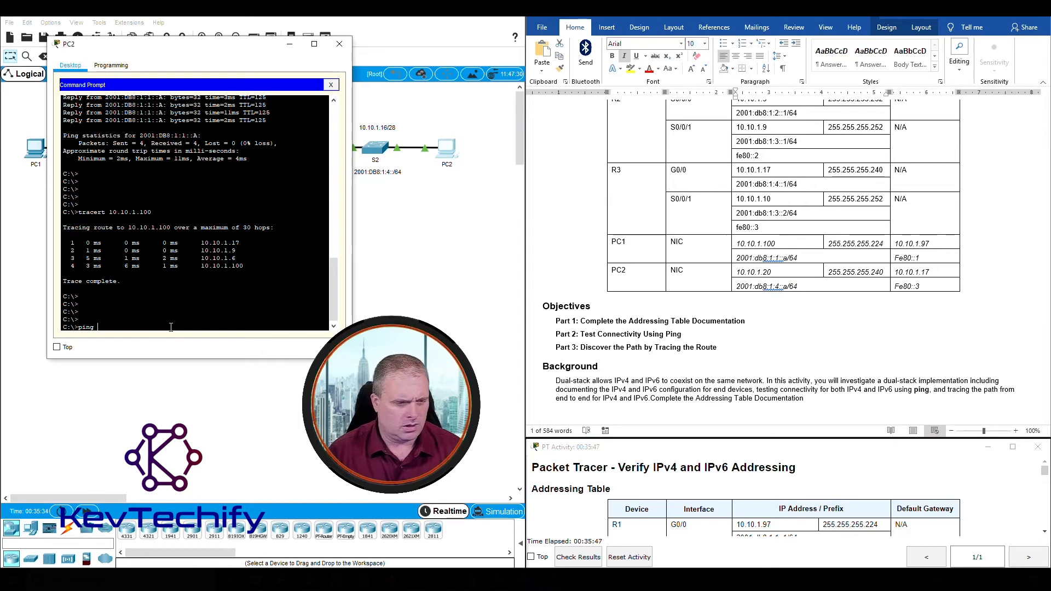
key(BackSpace)
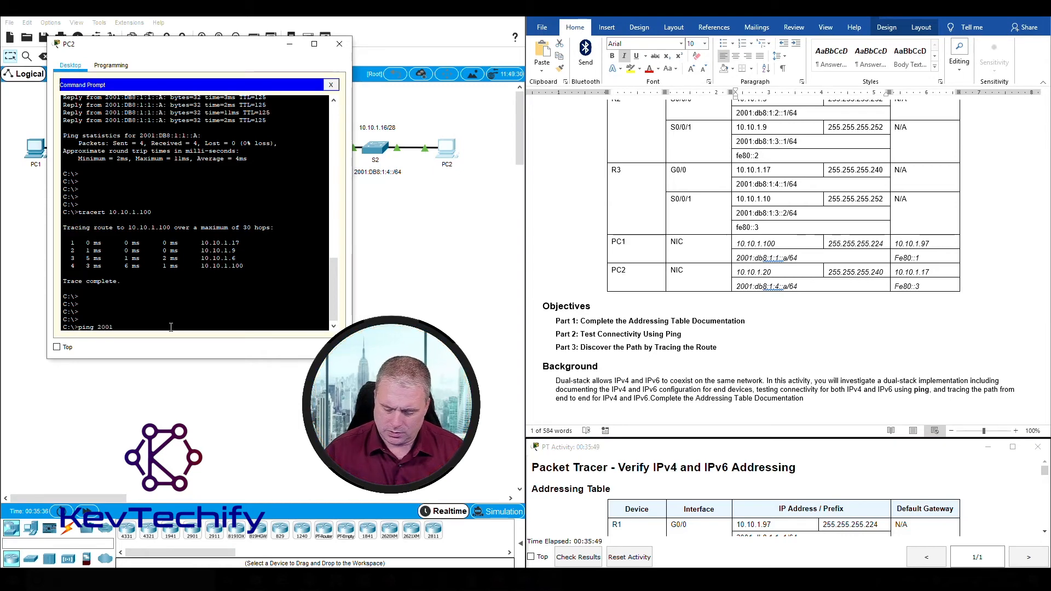
text(2001:db8)
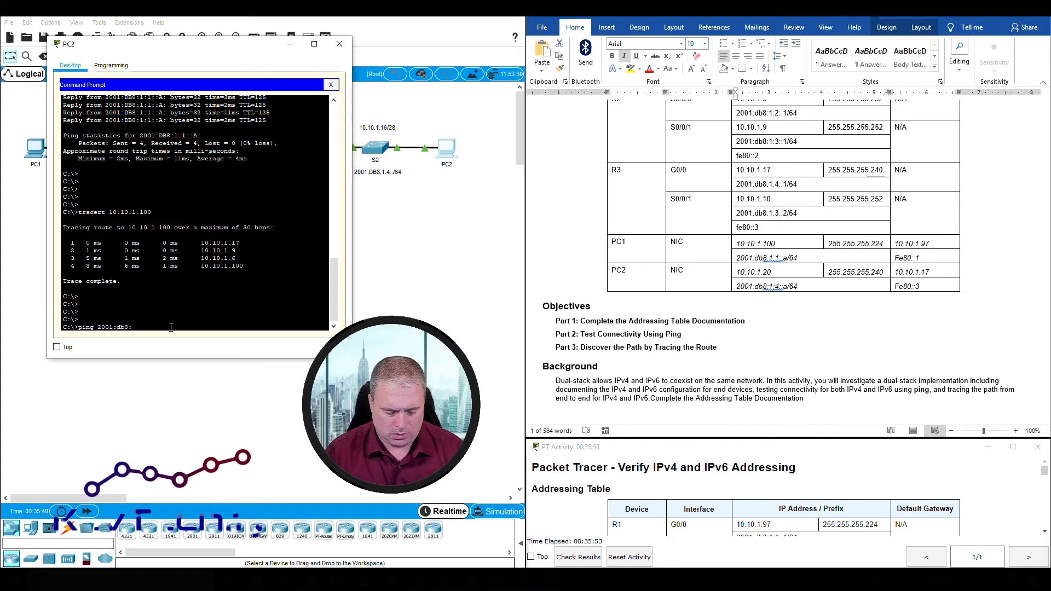
text(:1:)
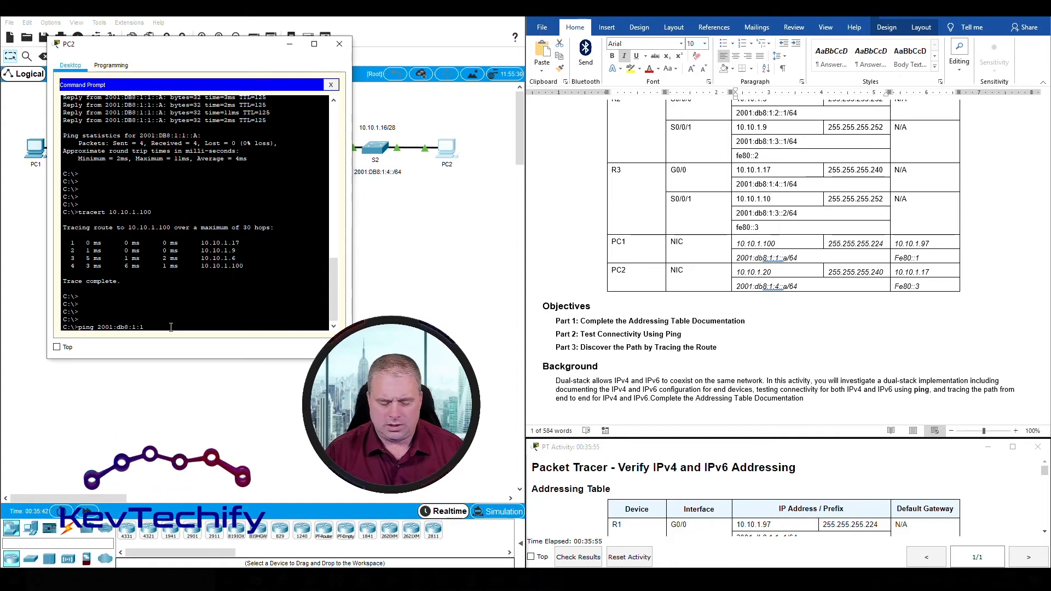
text(1::)
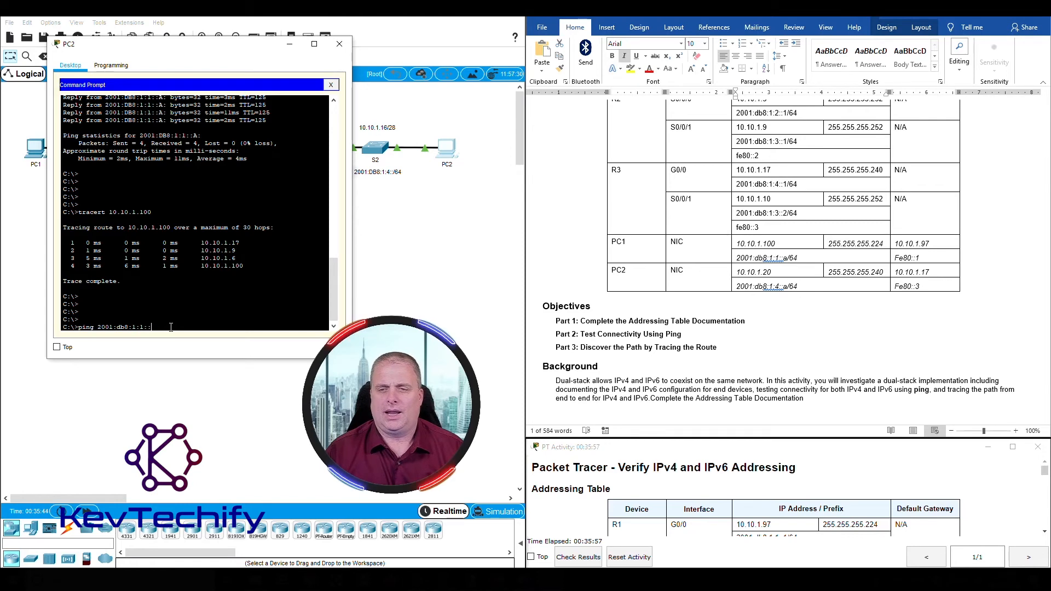
text(a)
key(Return)
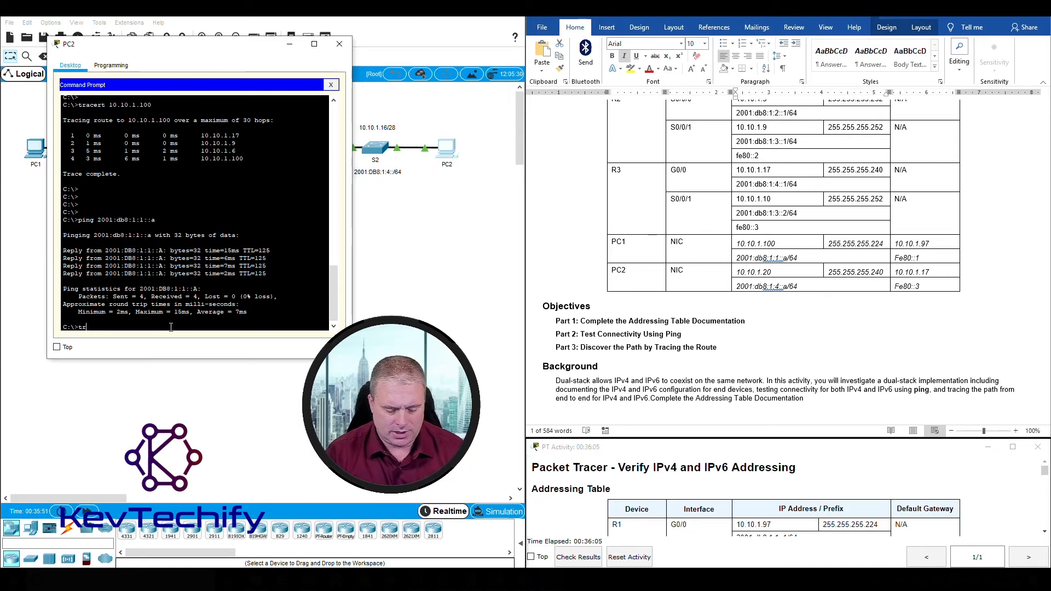
Step: Trace the route from PC2 to PC1 with "tracert 2001:db8:1:1::a"
text(tracert)
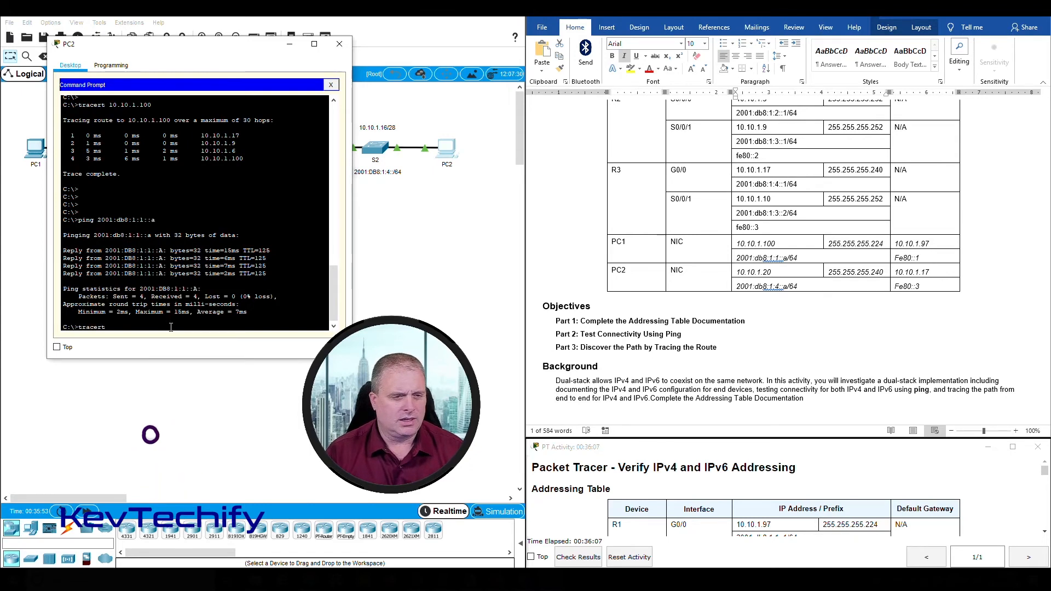
text( 2)
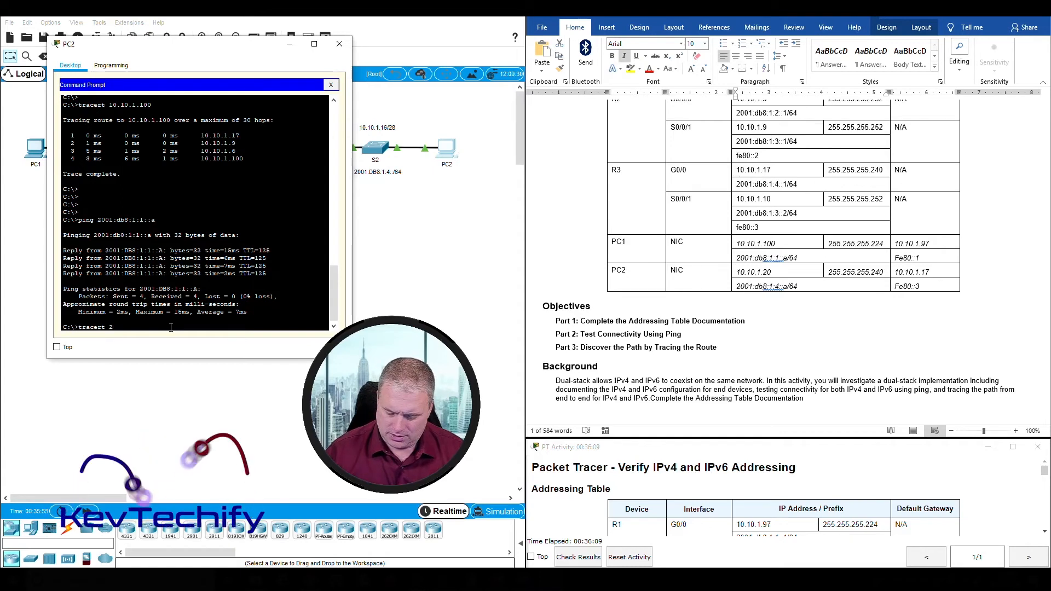
text(001:db)
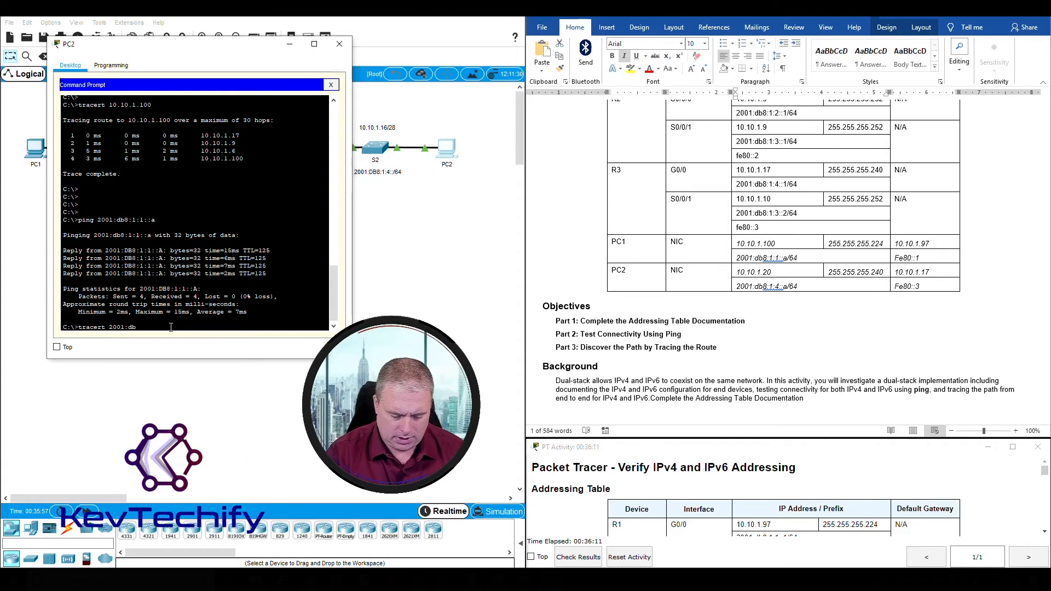
text(8:1:1::)
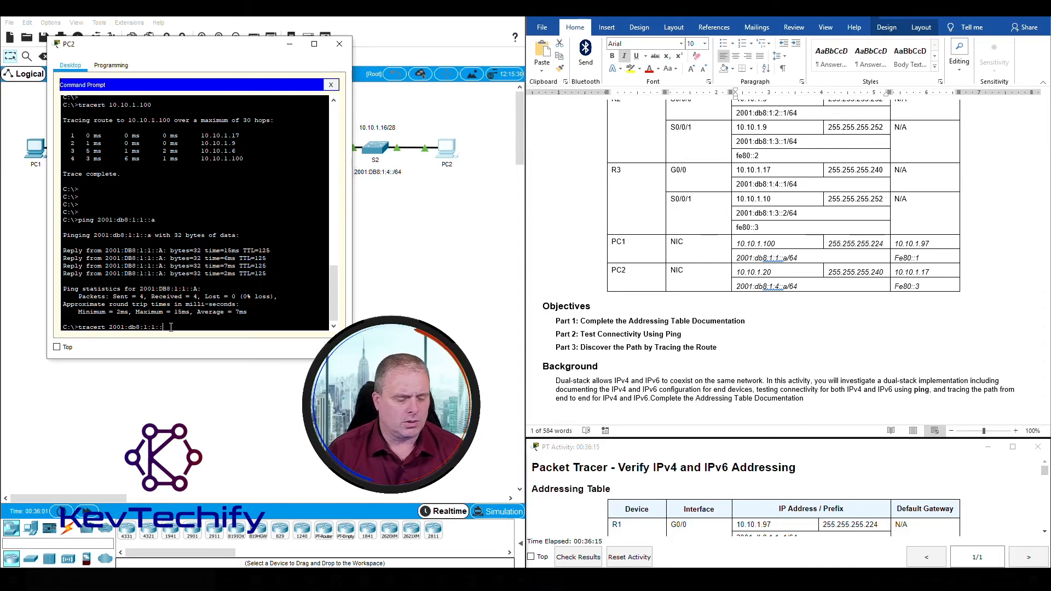
text(a)
key(Return)
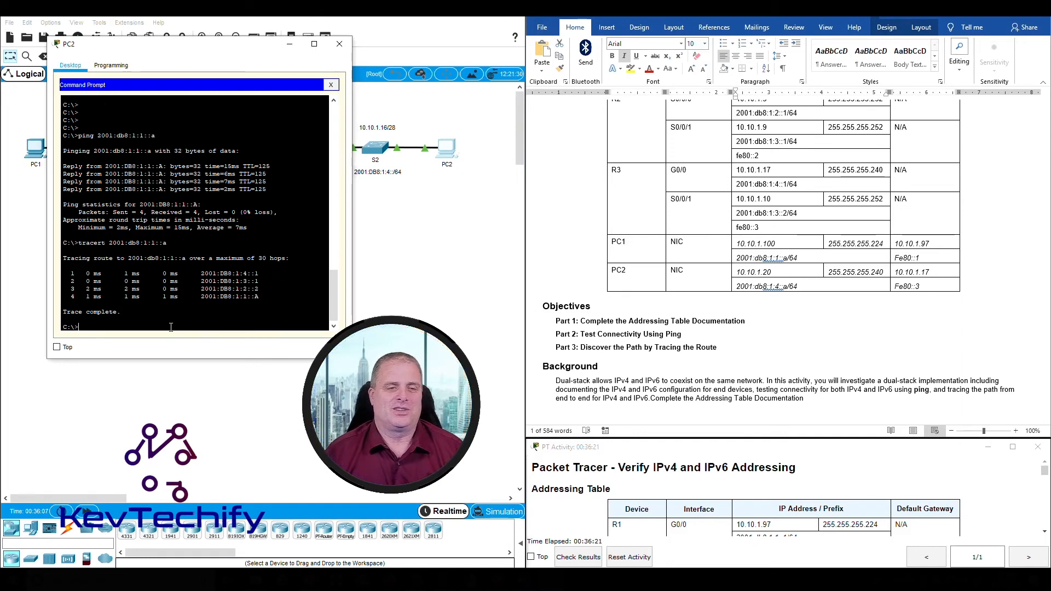
Step: Replace the Step 2b addresses placeholder with the first hop from PC2's trace, "2001:db8:1:4::1,"
scroll(641, 286, down, 20)
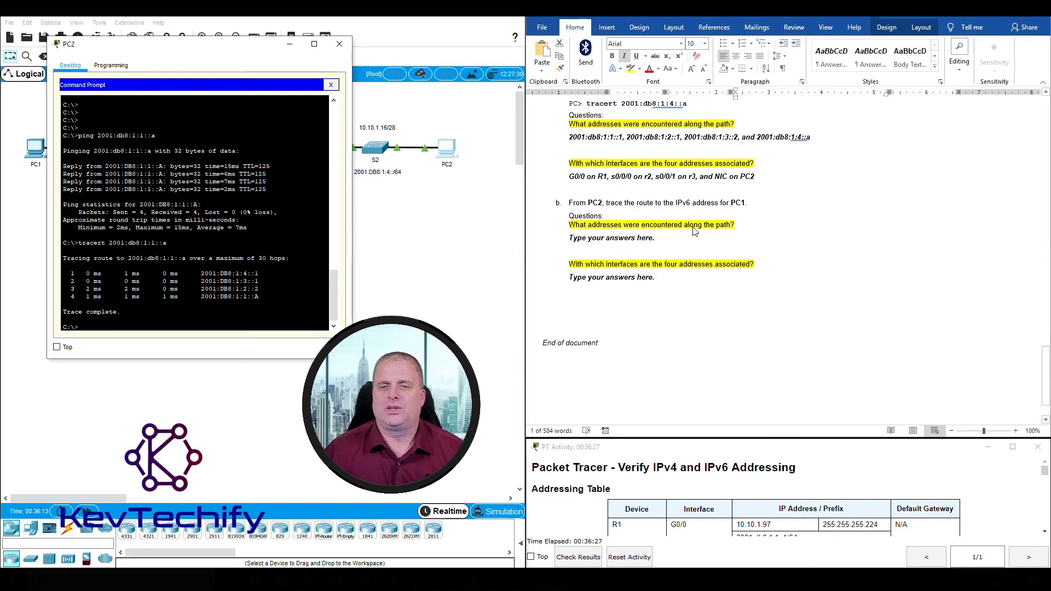
click(591, 237)
drag(570, 239, 657, 238)
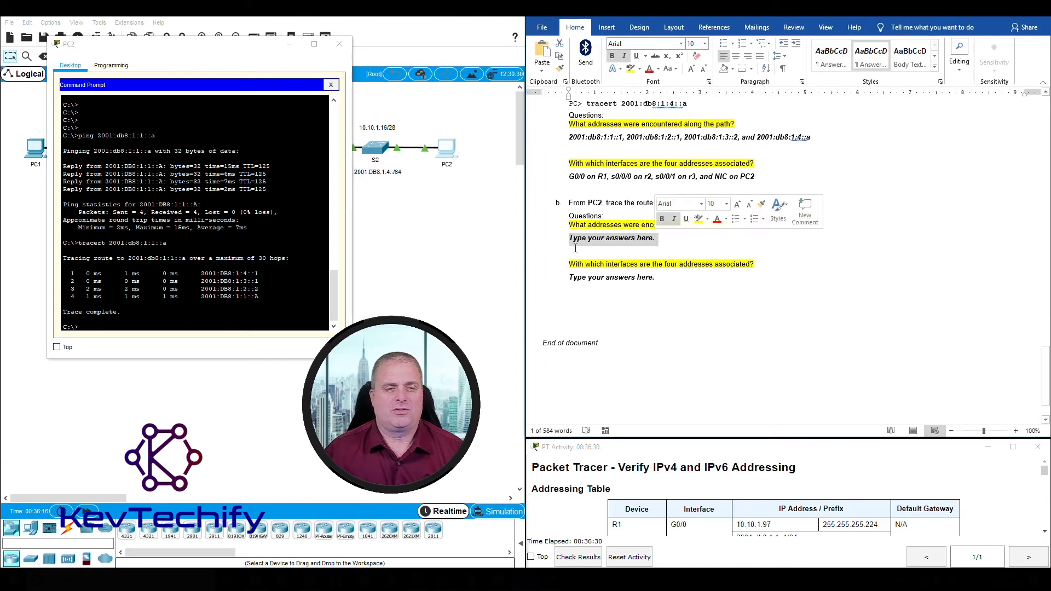
click(204, 273)
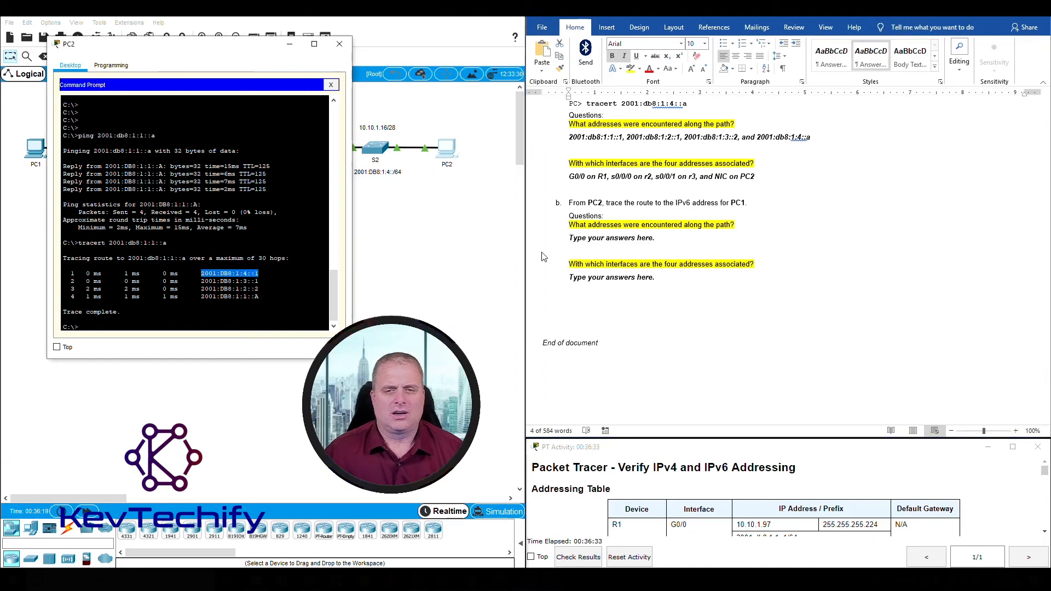
click(603, 242)
text(20)
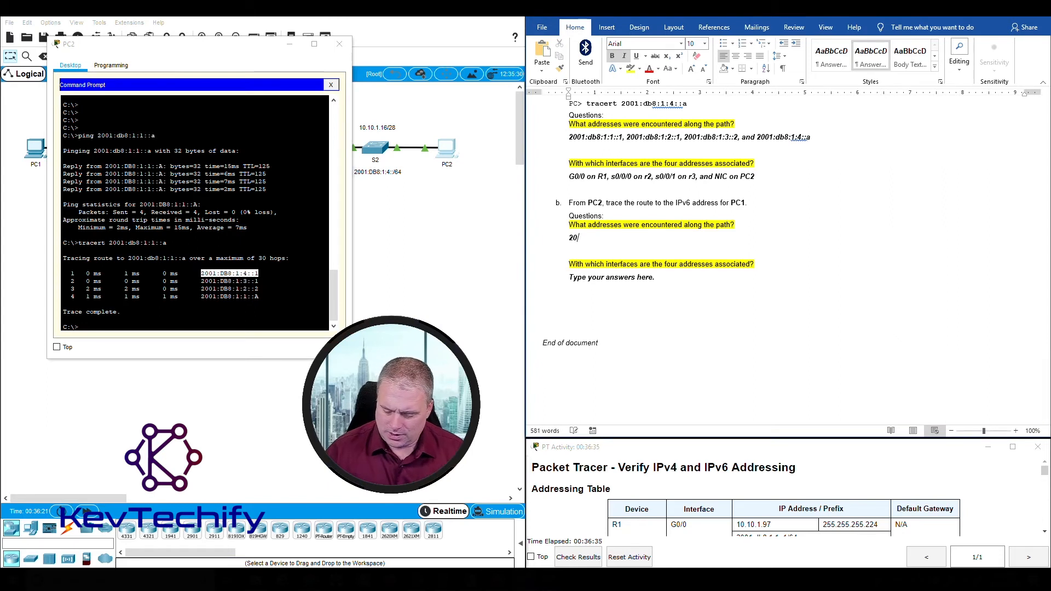
text(01:db)
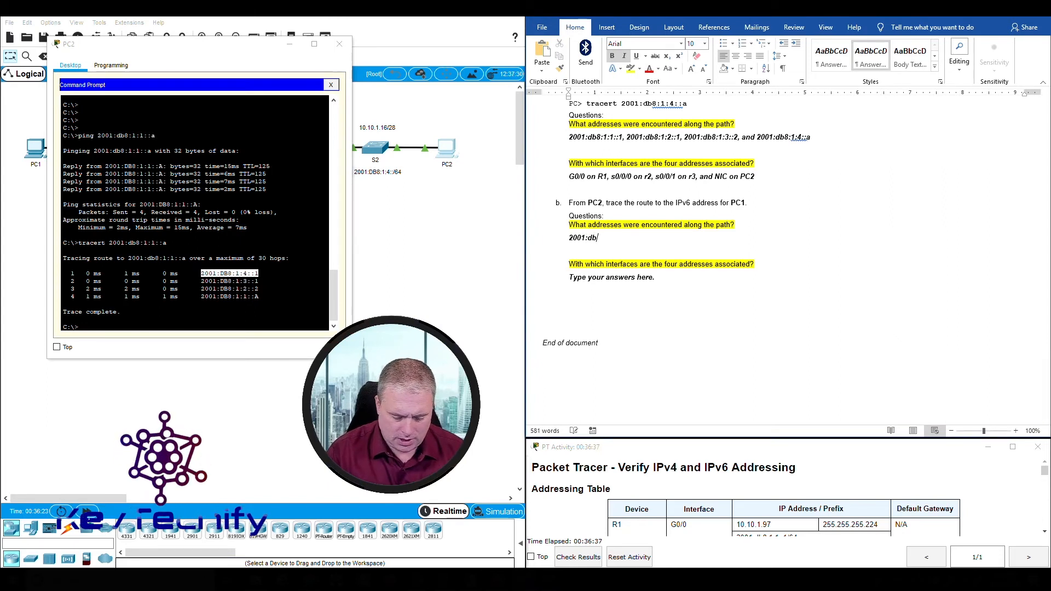
text(8:1)
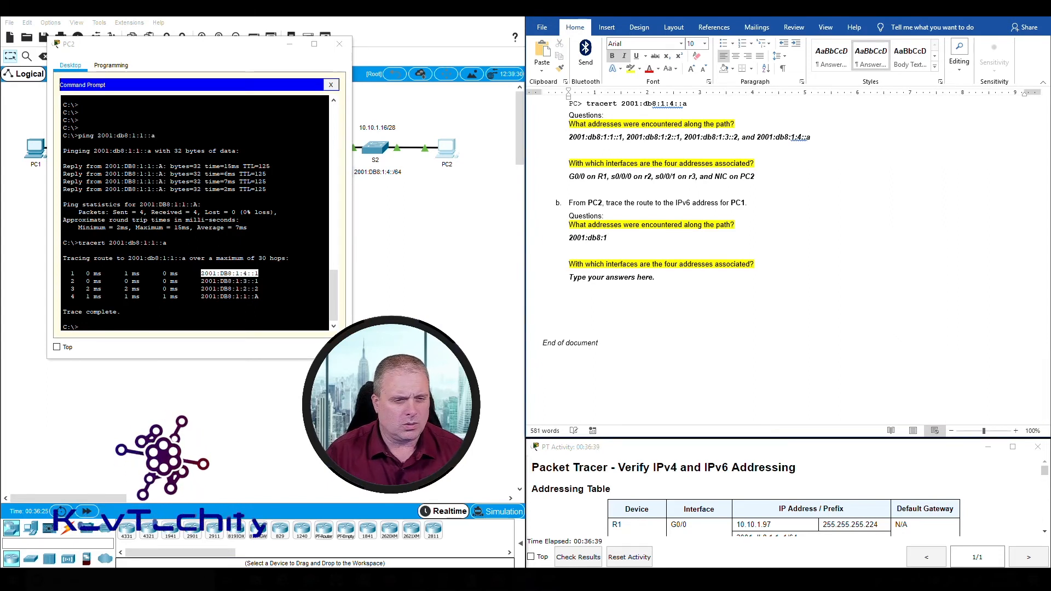
text(:4::1)
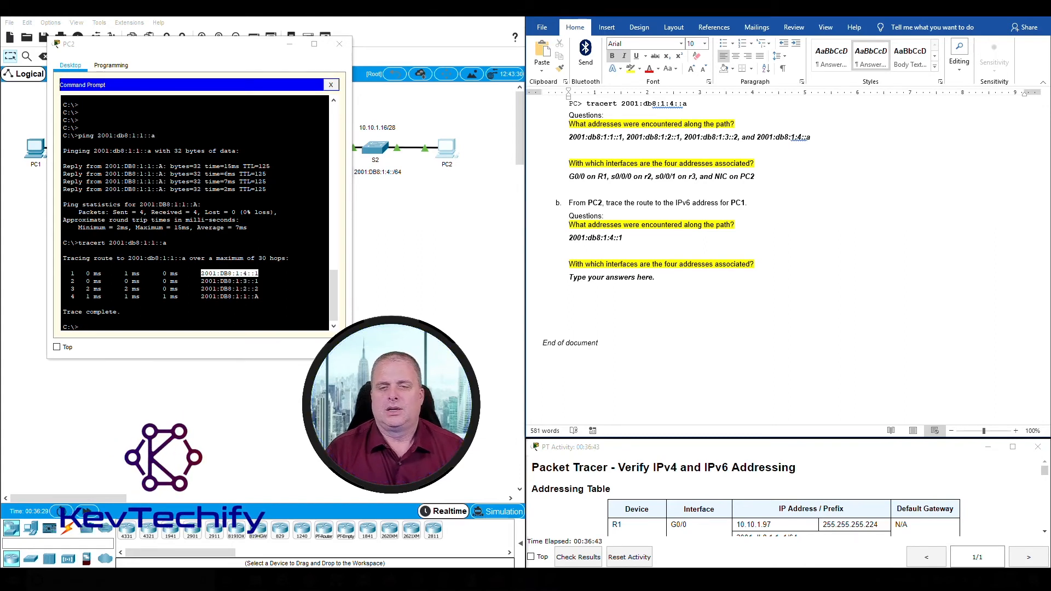
text(,)
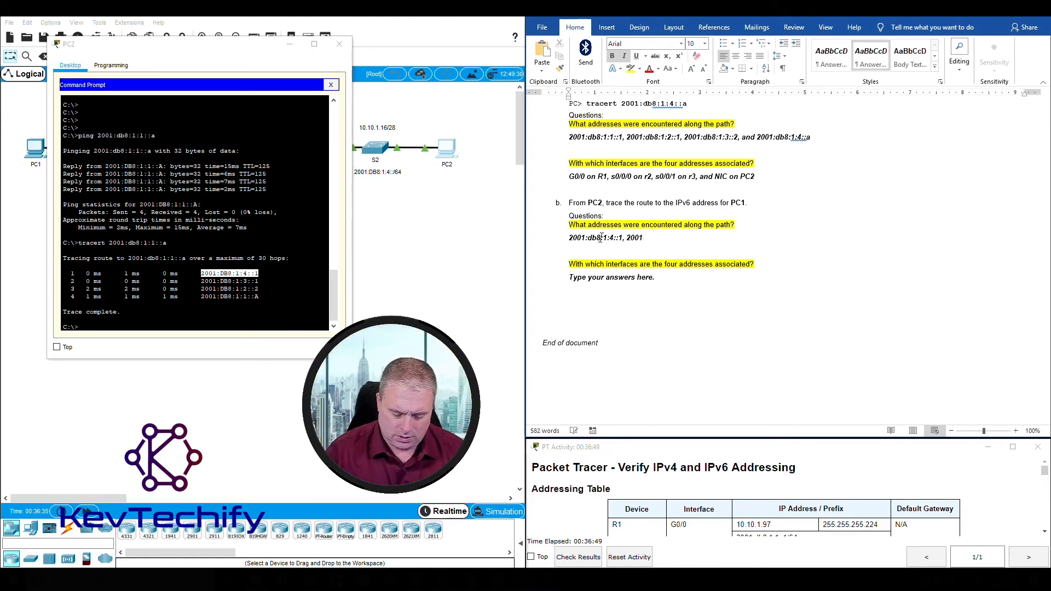
Step: Append the second hop "2001:db8:1:3::1," to the Step 2b addresses answer
text(2001:db8)
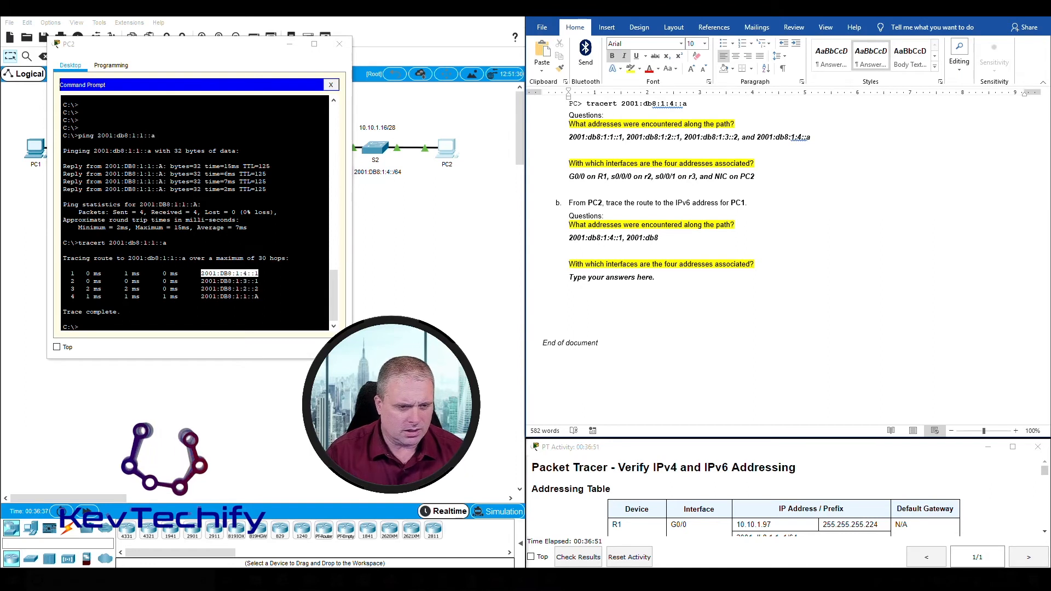
text(:)
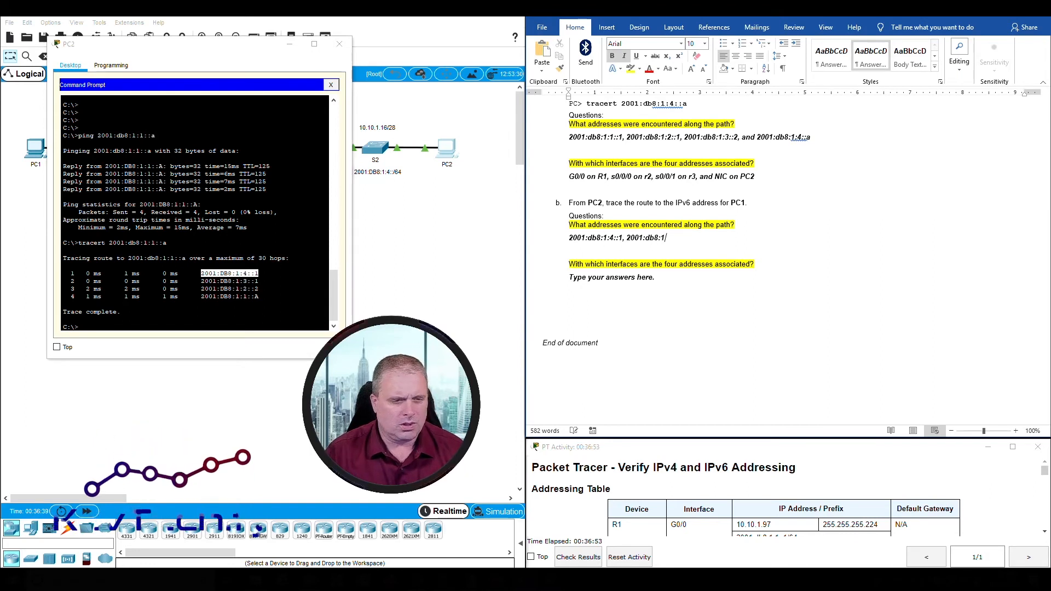
text(1:3)
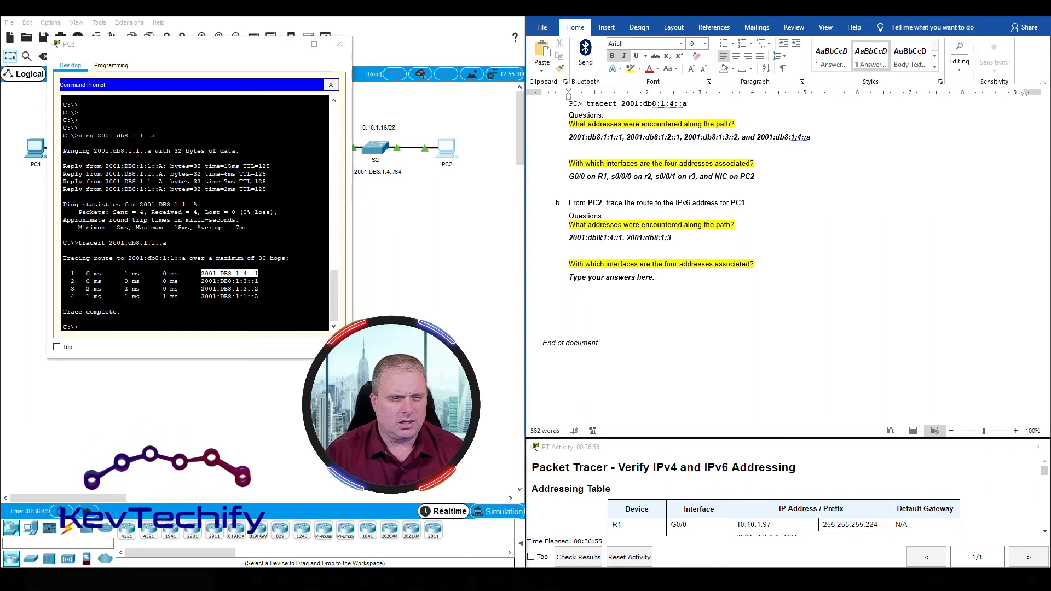
text(::1,)
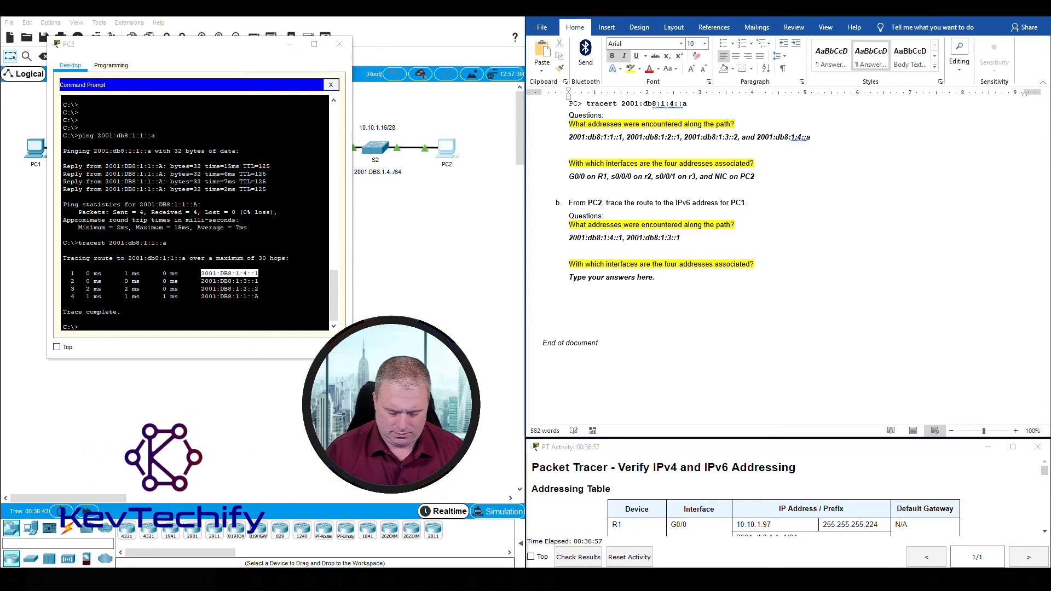
Step: Highlight the third hop in PC2's trace output and append "2001:db8:1:2::2, and" to the Step 2b addresses answer
click(201, 287)
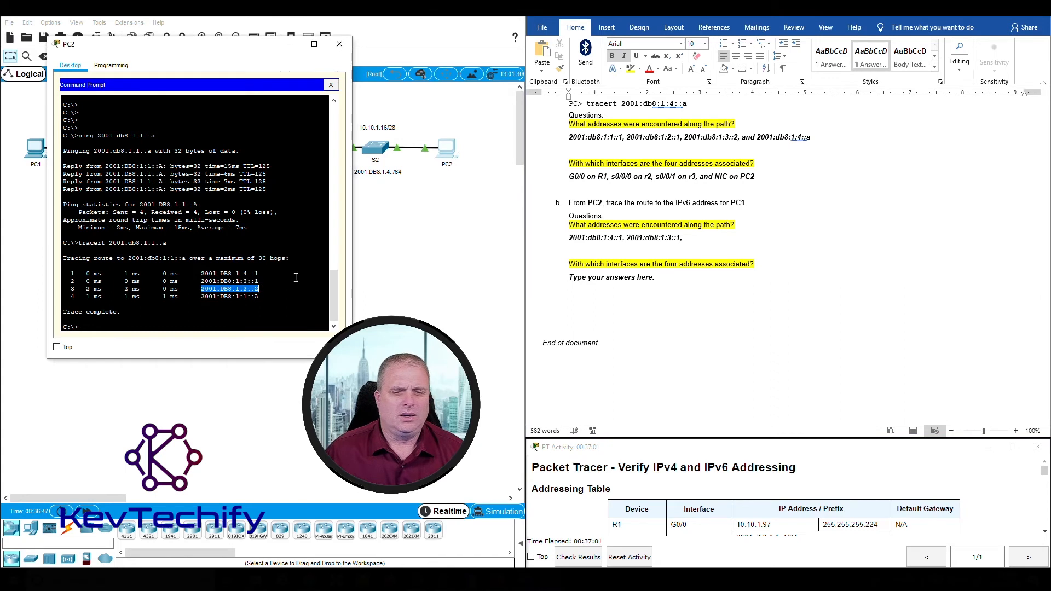
click(692, 238)
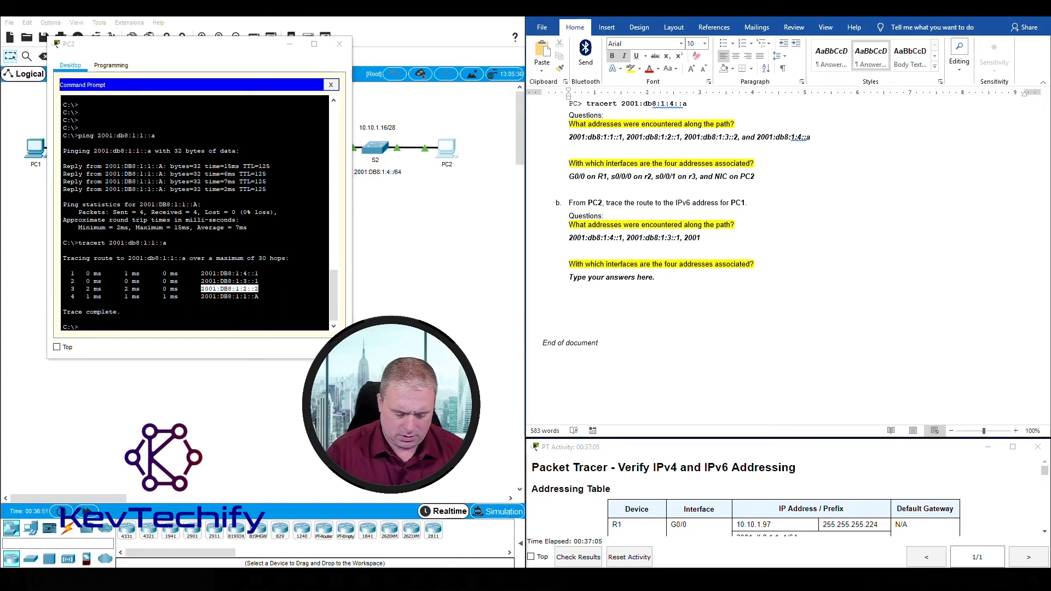
text(2001:db8:)
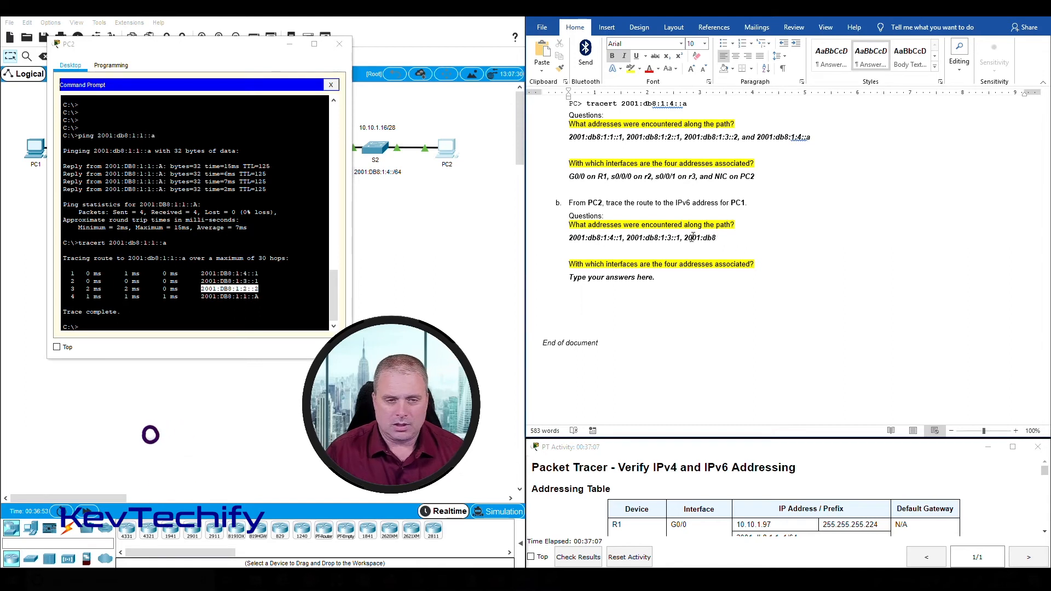
text(1:)
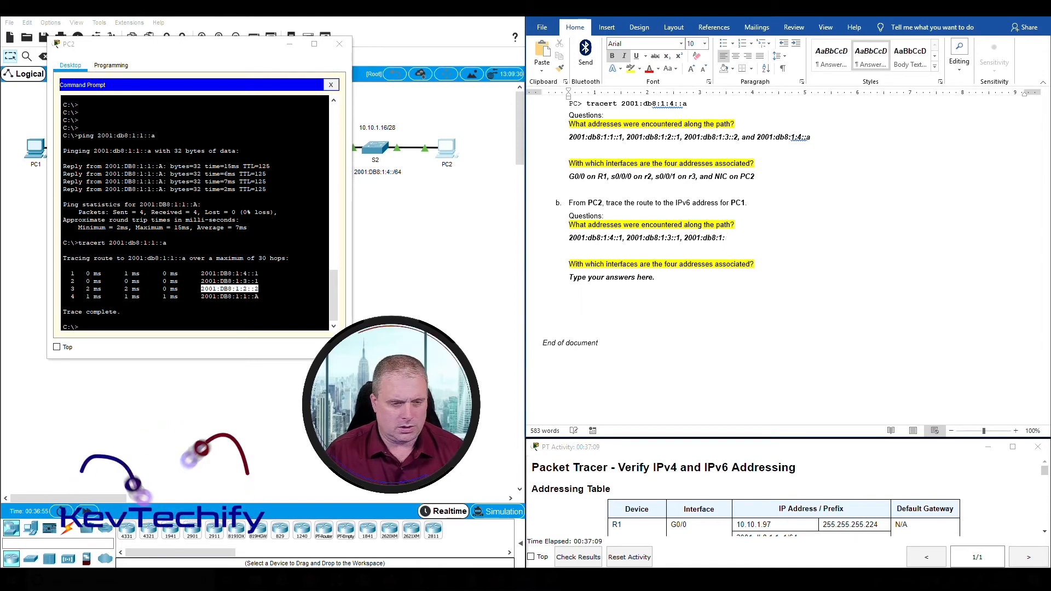
text(2::2, and)
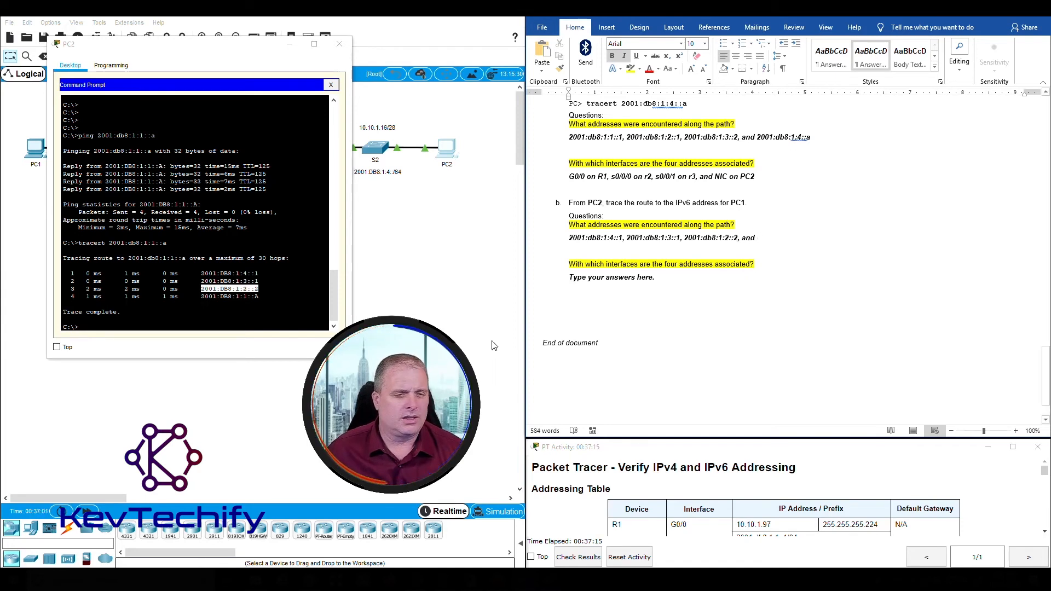
Step: Highlight the fourth hop in PC2's trace output and append "2001:db8:1:1:a" to the Step 2b addresses answer
drag(200, 298, 261, 298)
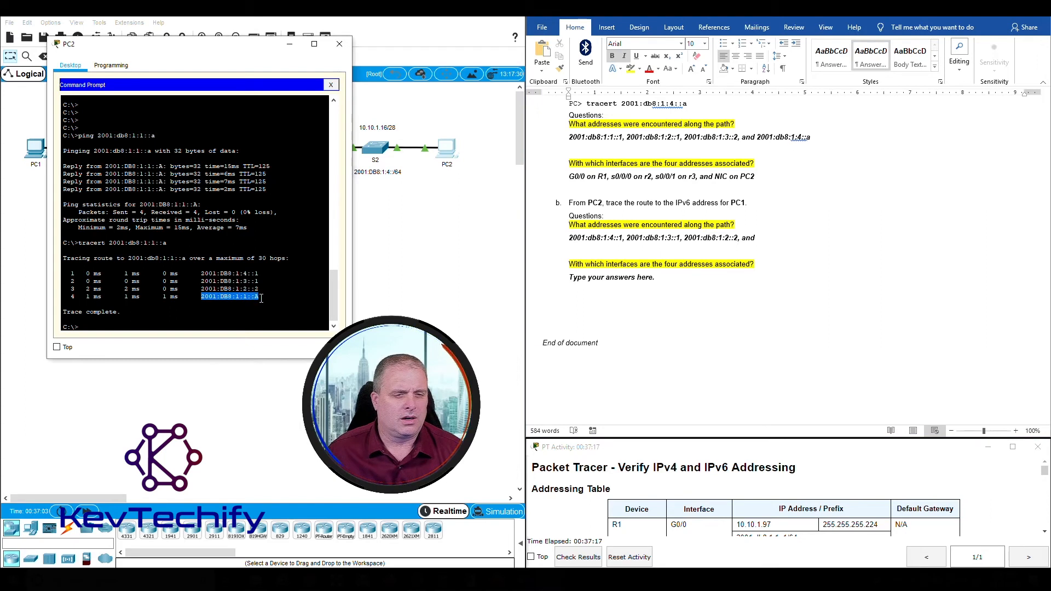
click(766, 236)
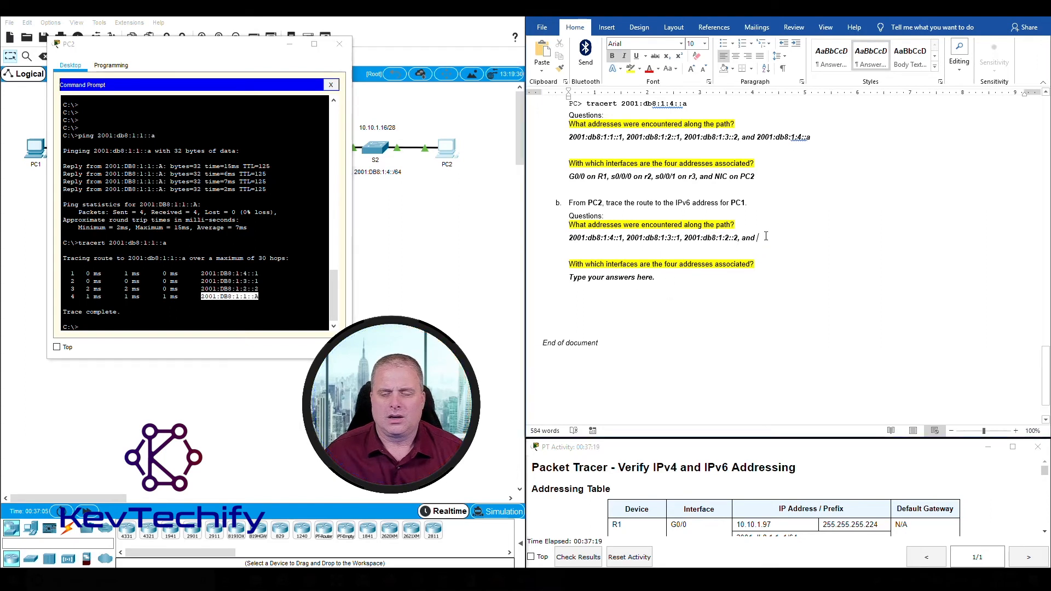
text(2001:)
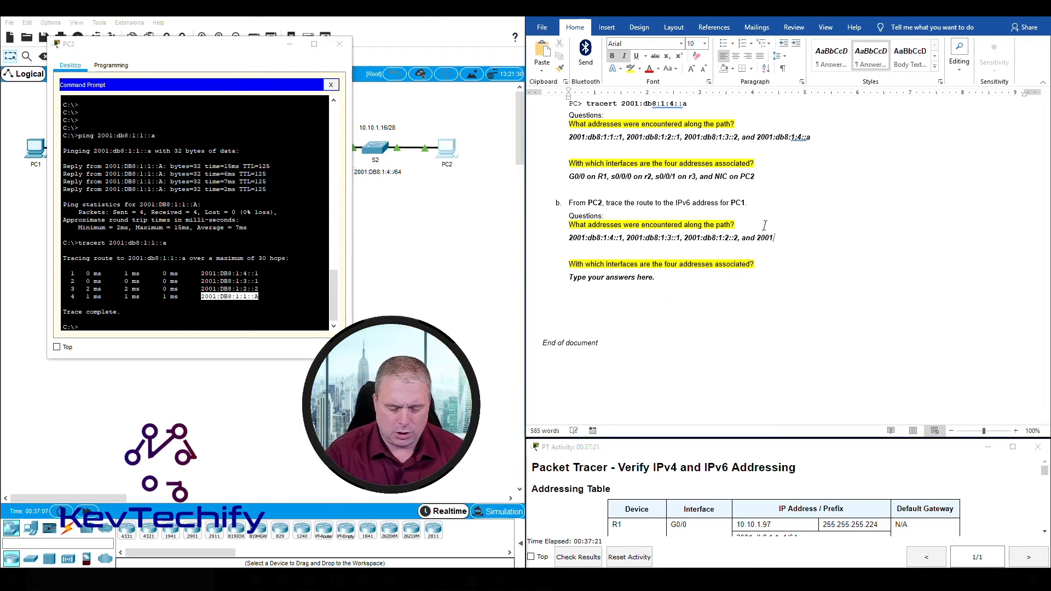
text(db8:1)
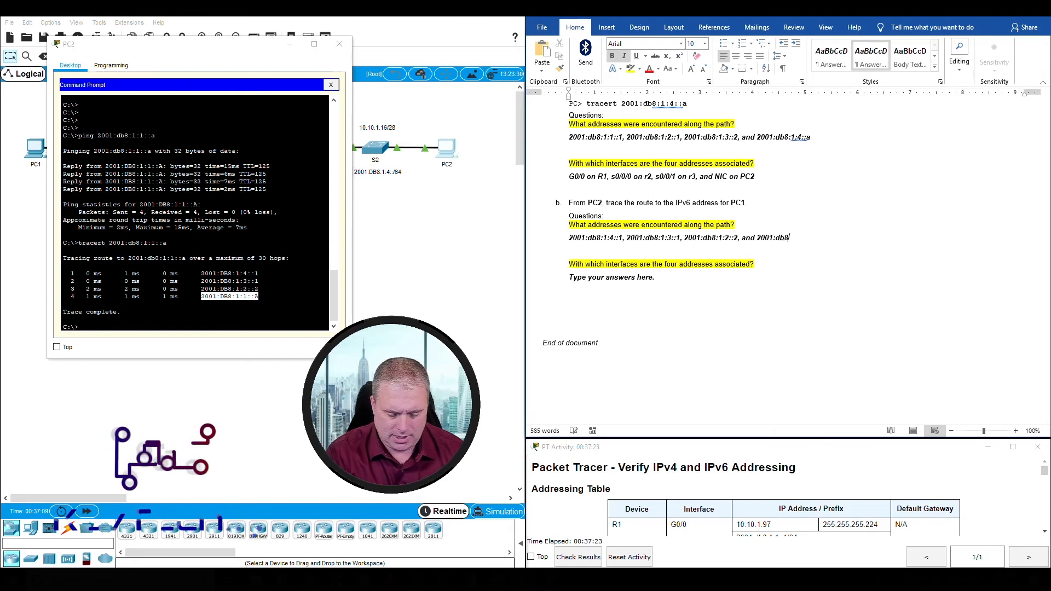
text(:1:)
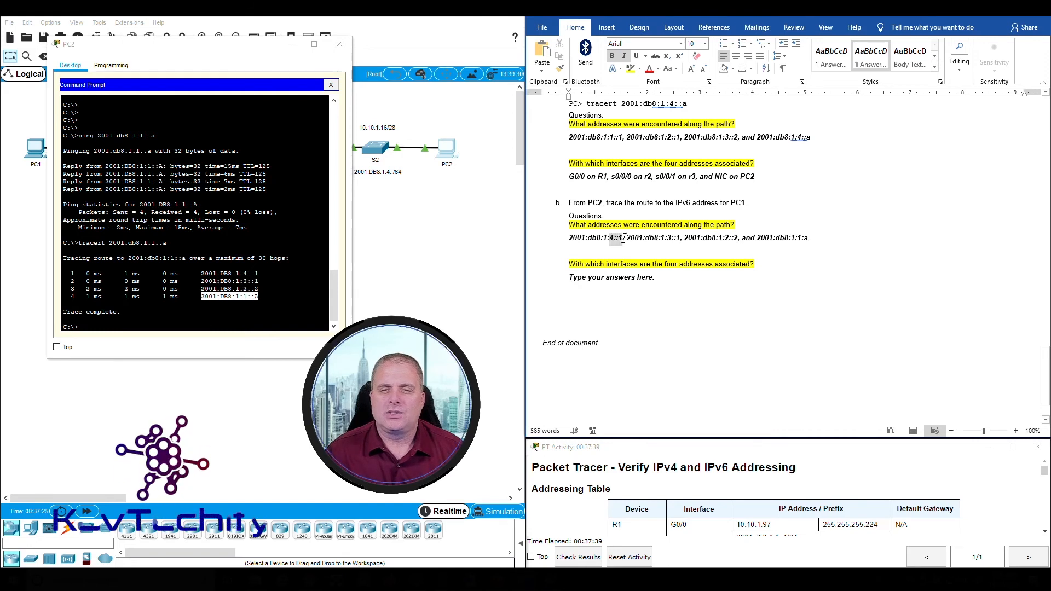
Step: Look up 2001:db8:1:4::1 in the Addressing Table and replace the Step 2b interfaces placeholder with "G0/0 on R3,"
drag(610, 239, 622, 239)
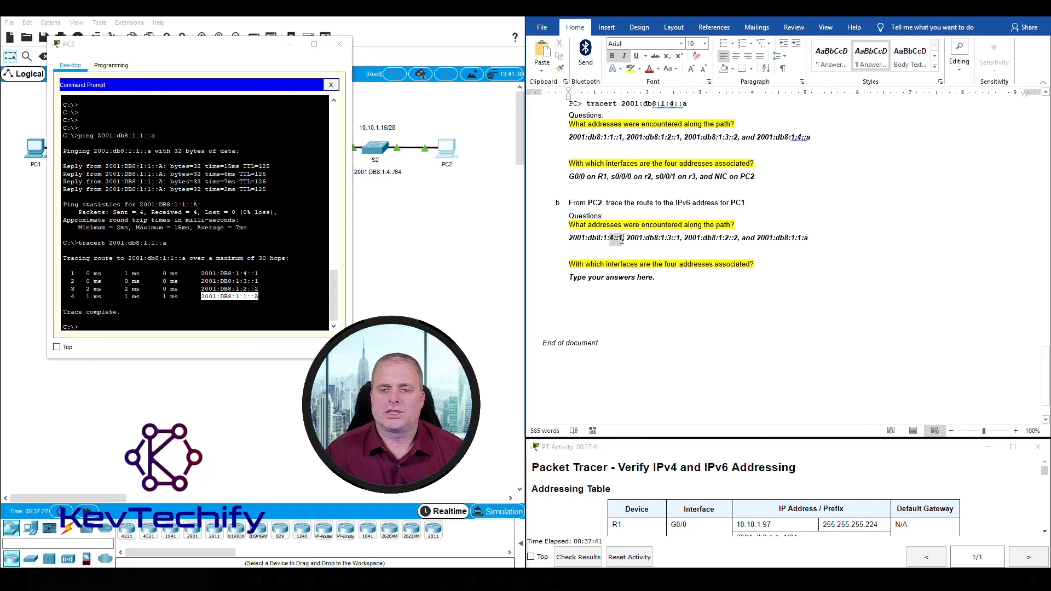
click(614, 239)
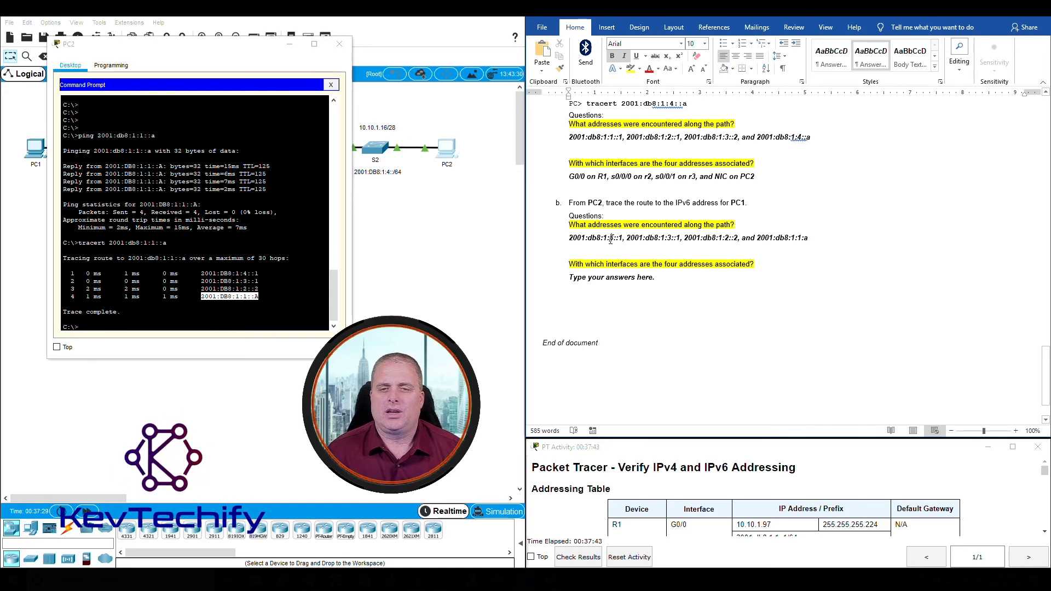
scroll(795, 283, up, 20)
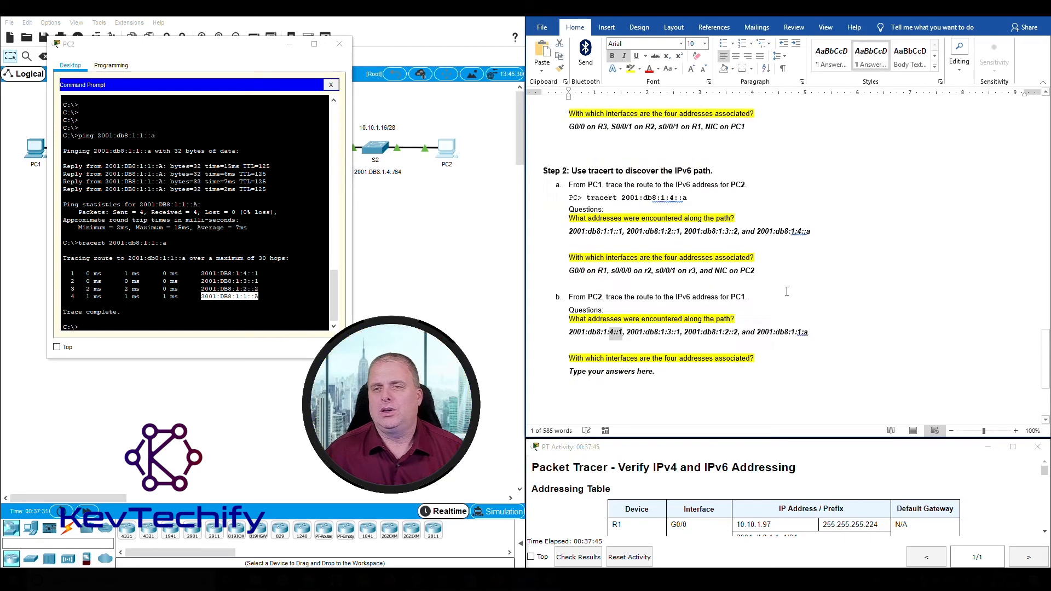
scroll(794, 282, up, 2)
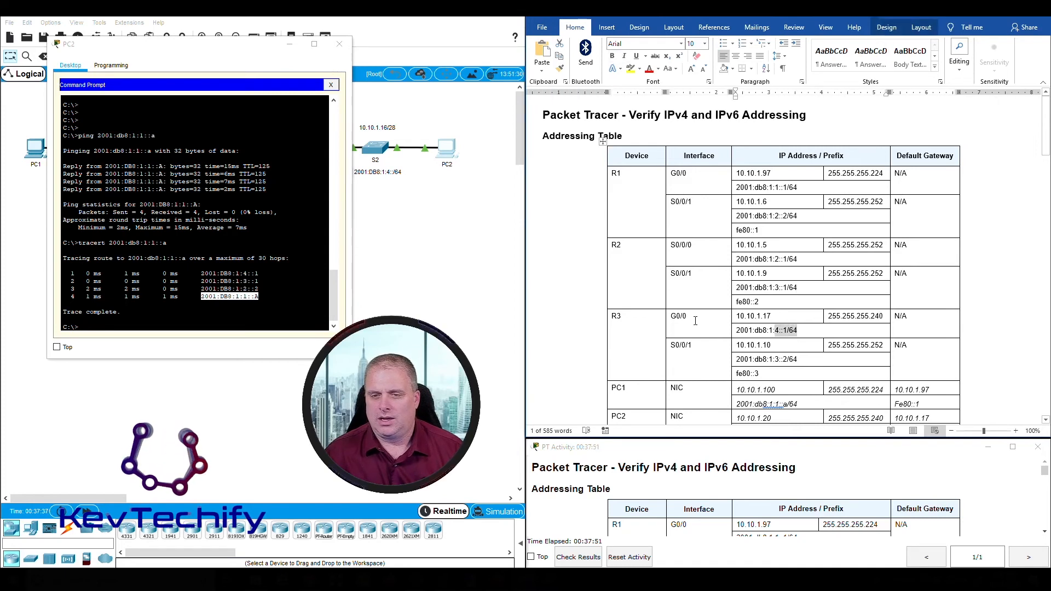
drag(689, 317, 667, 317)
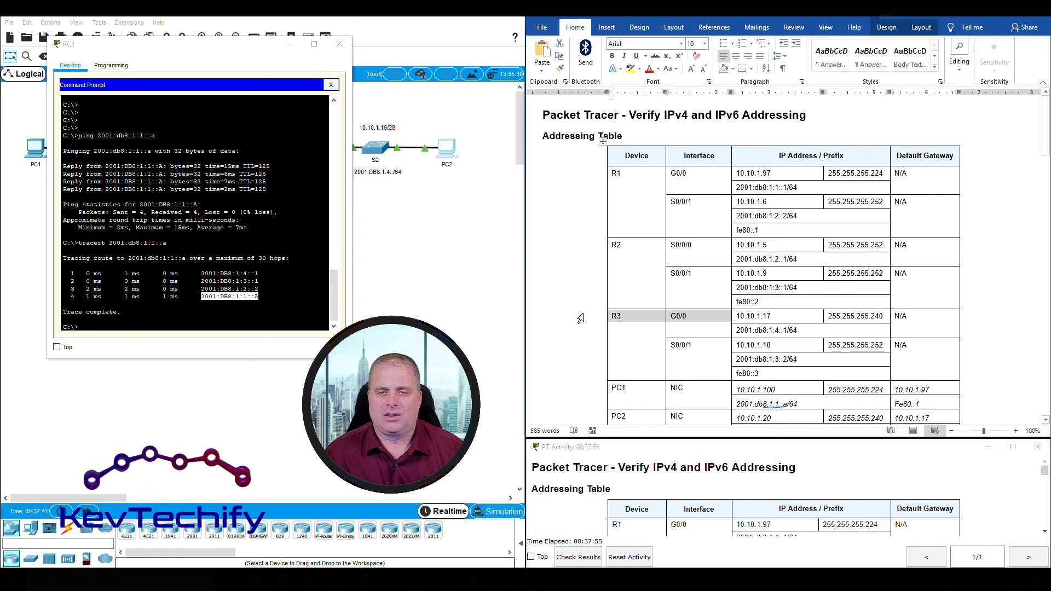
scroll(630, 316, down, 20)
scroll(581, 311, up, 1)
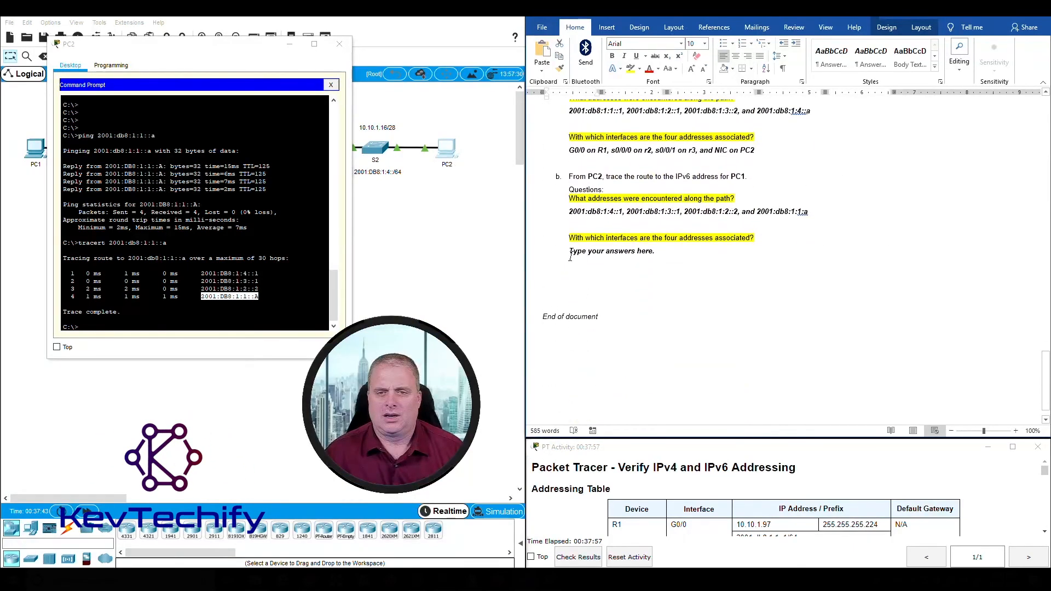
drag(570, 254, 653, 256)
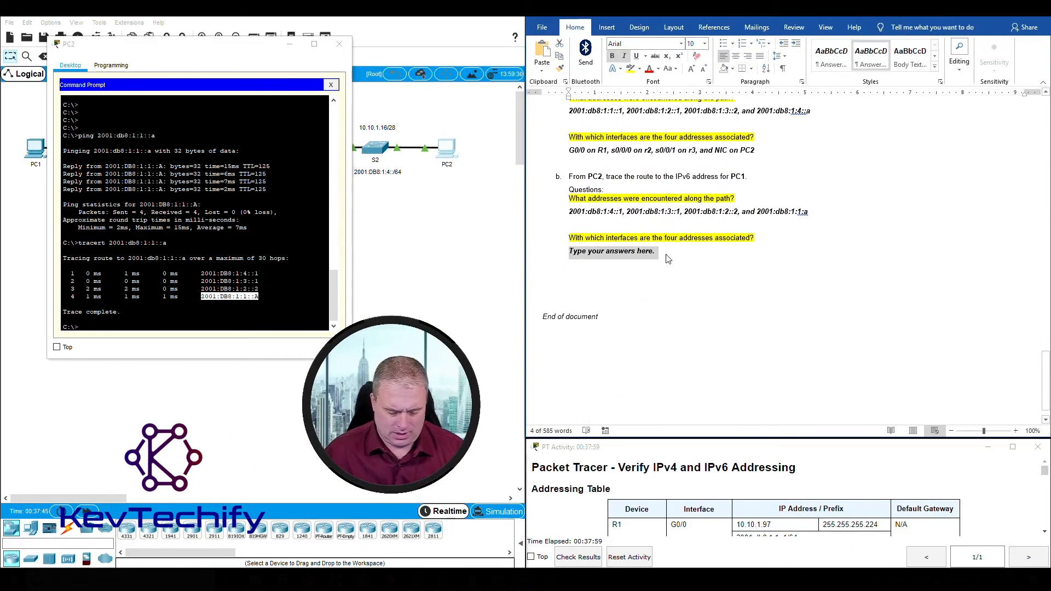
text(G0/0 on R3,)
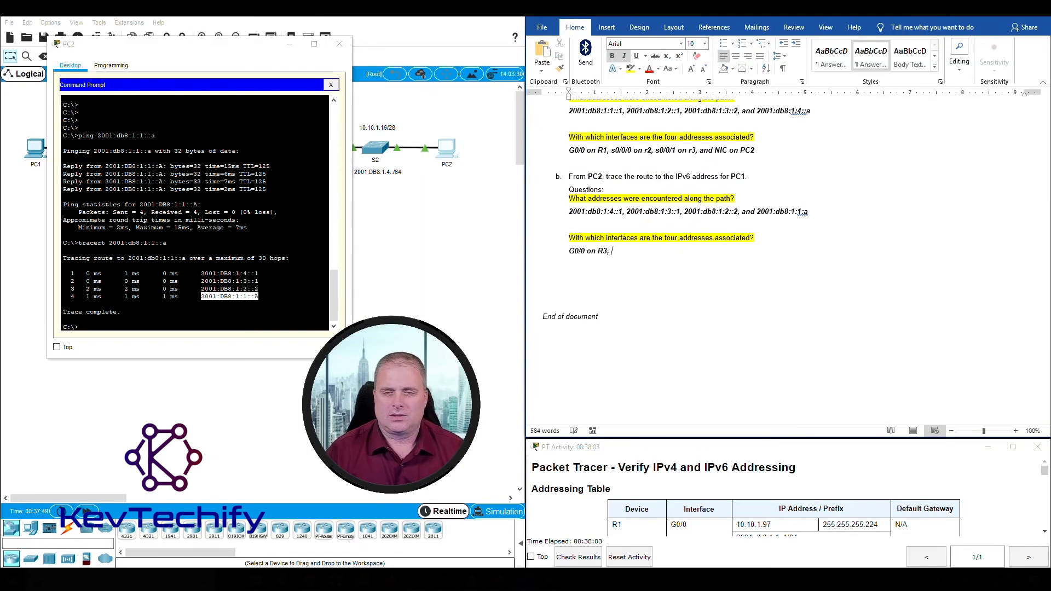
Step: Look up the second hop, 2001:db8:1:3::1, in the Addressing Table and append "S0/0/1 on R2," to the Step 2b interfaces answer
click(669, 212)
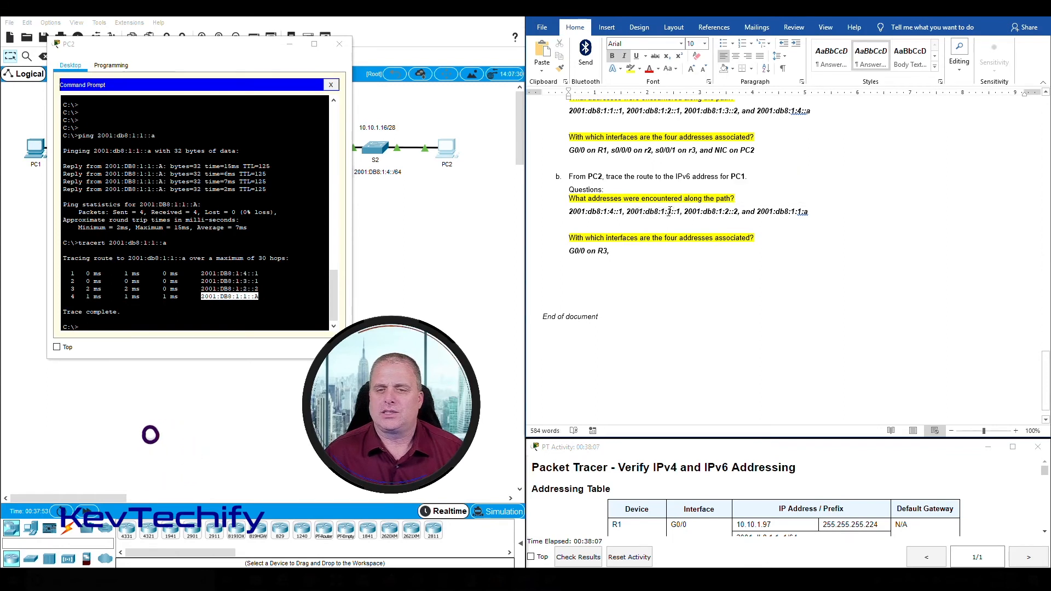
drag(667, 212, 679, 213)
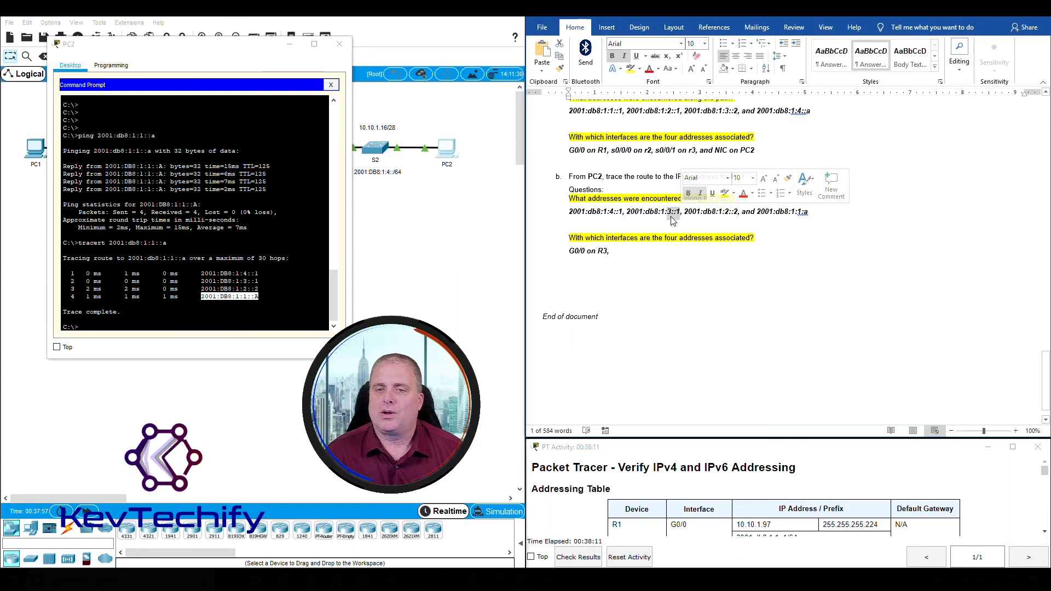
click(670, 211)
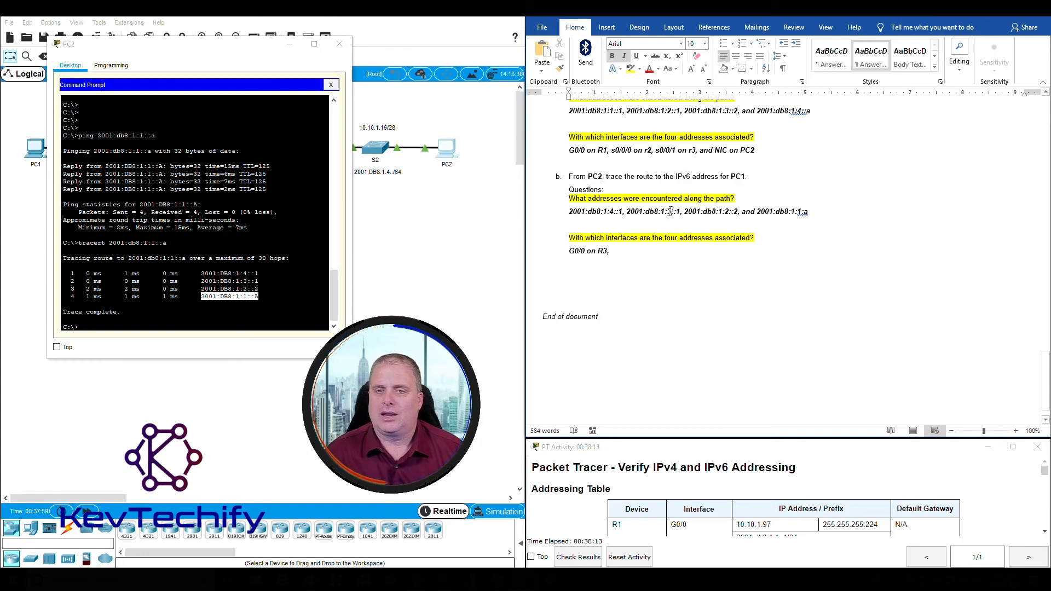
drag(668, 211, 680, 211)
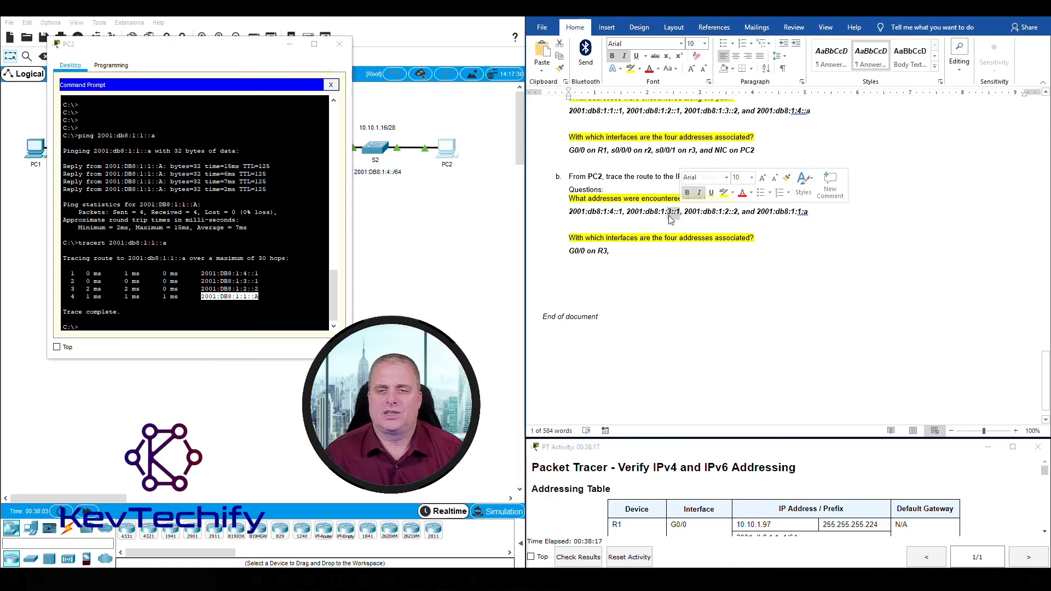
scroll(677, 219, up, 20)
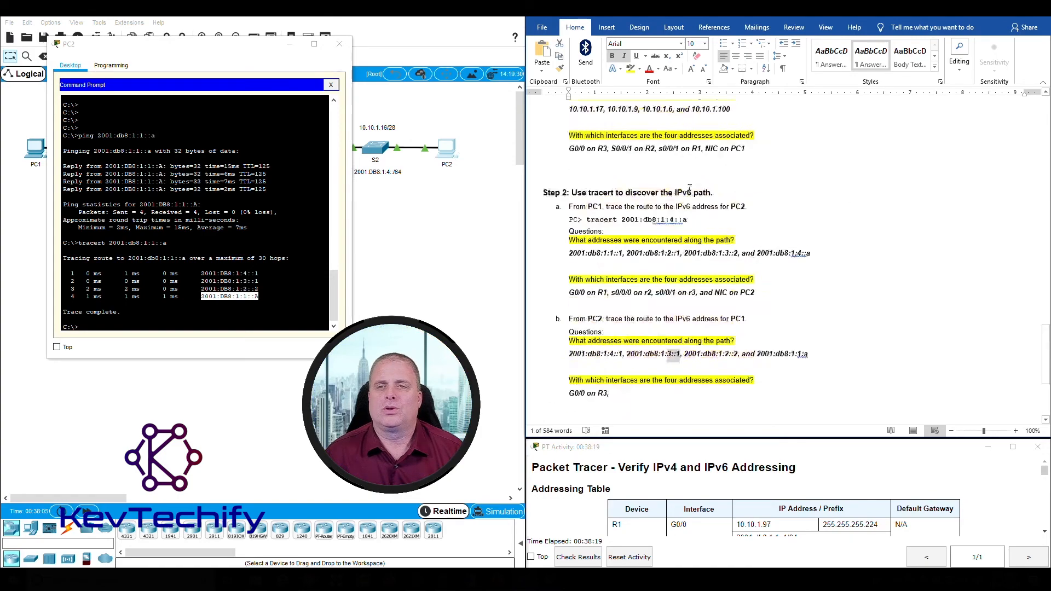
scroll(714, 199, down, 1)
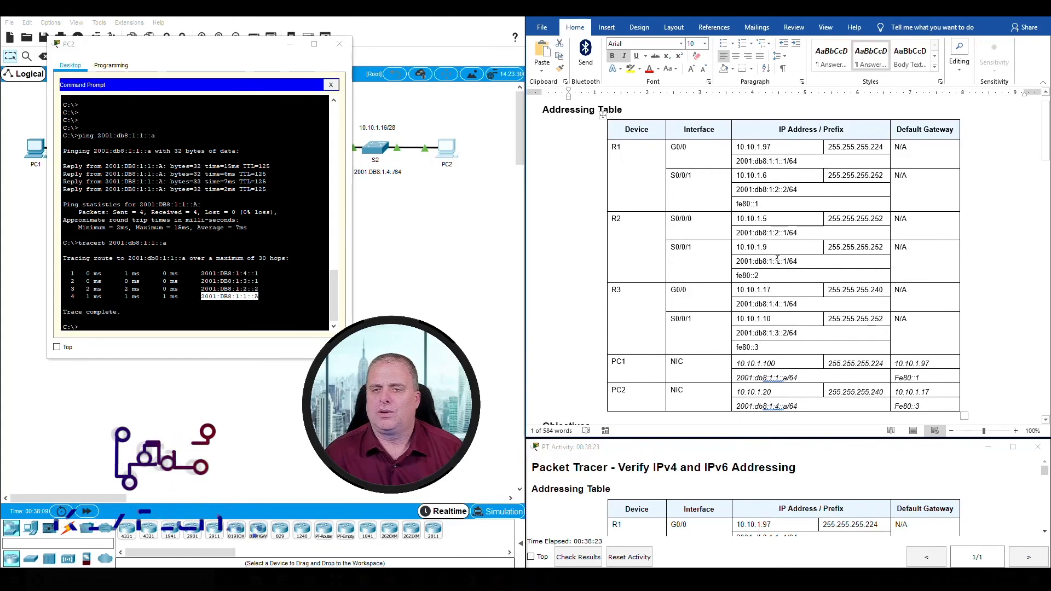
drag(790, 264, 786, 262)
drag(665, 248, 629, 247)
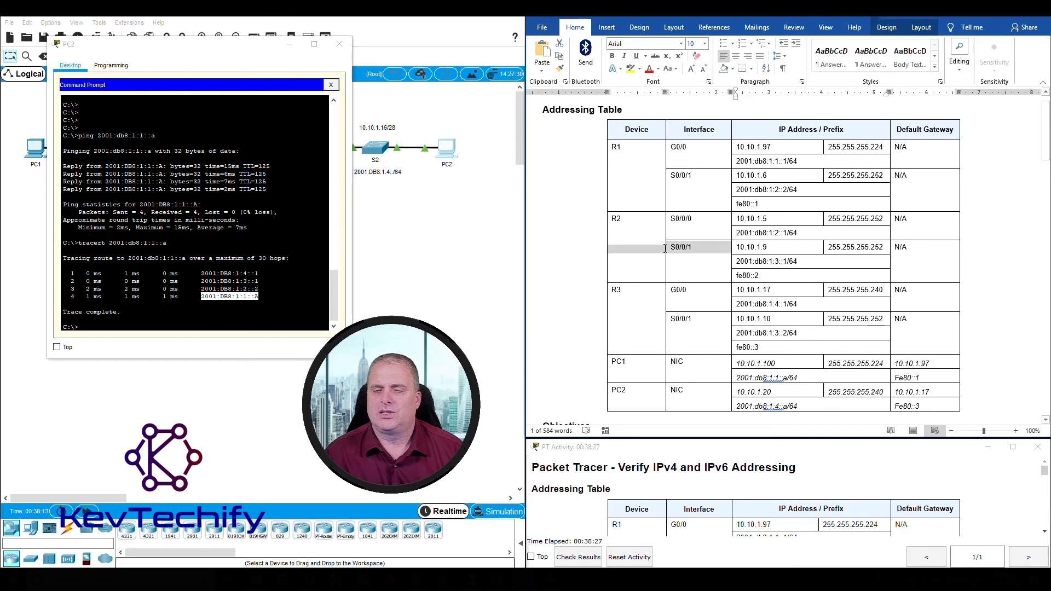
scroll(622, 247, down, 20)
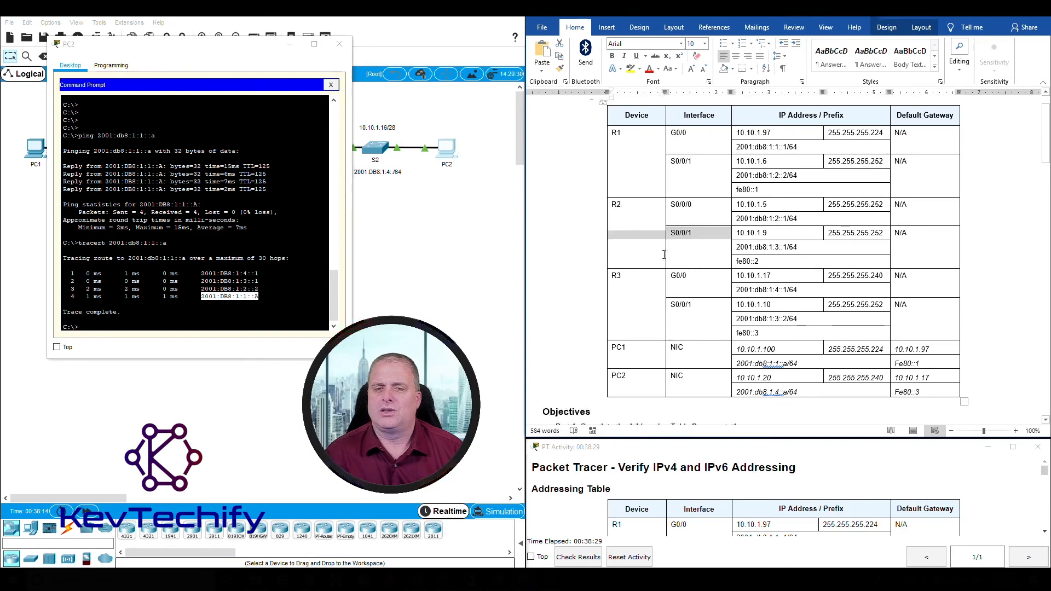
scroll(623, 279, up, 20)
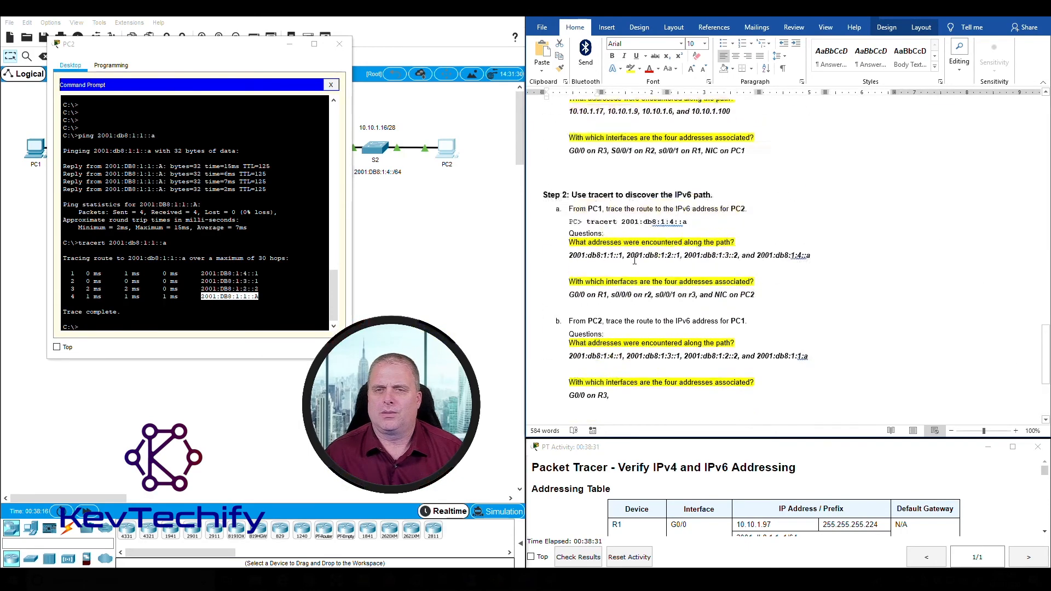
scroll(631, 263, up, 1)
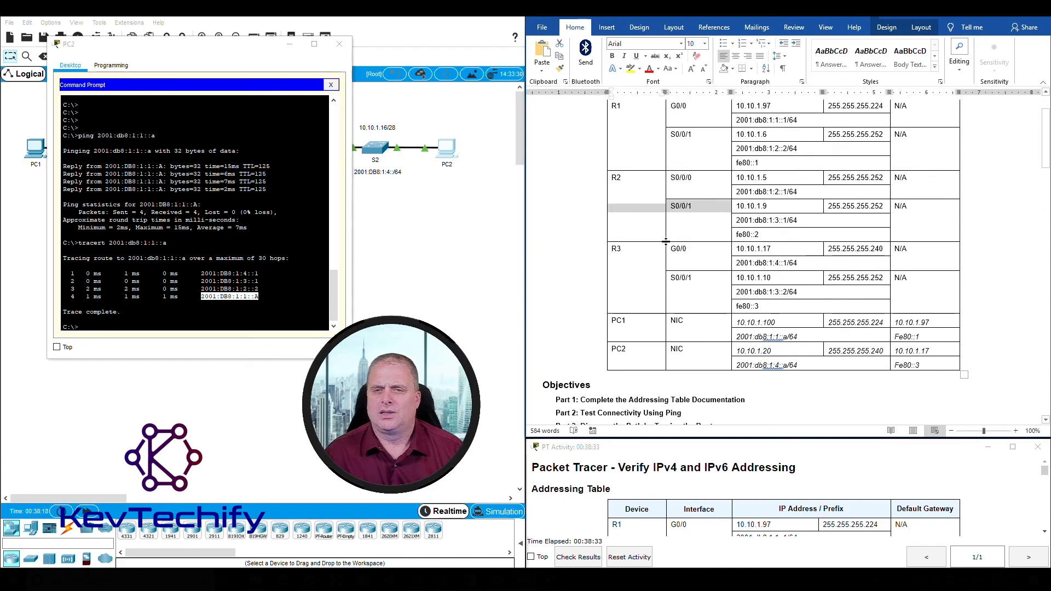
scroll(679, 219, down, 20)
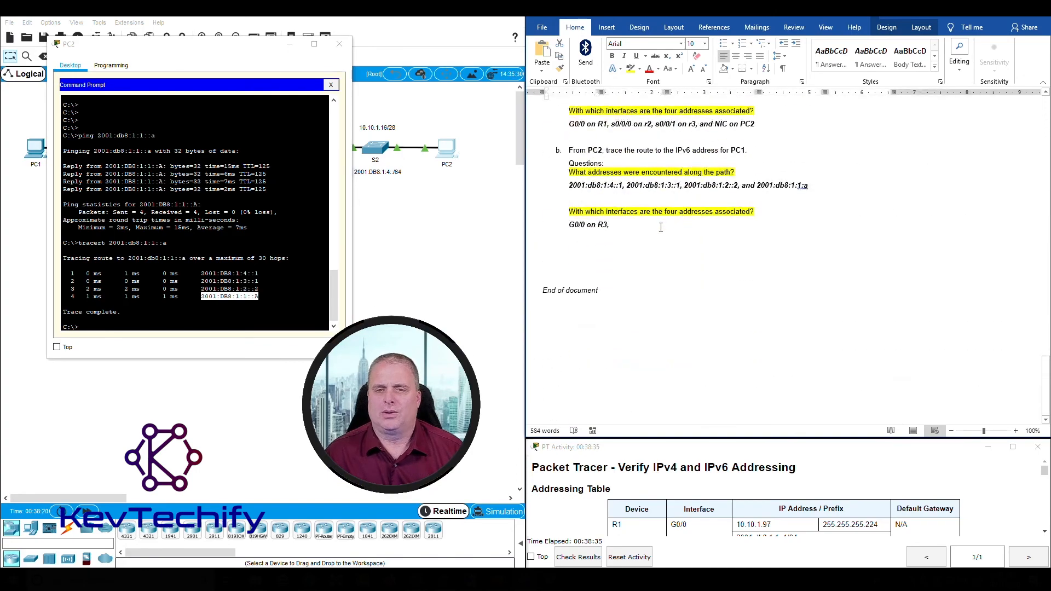
text(S)
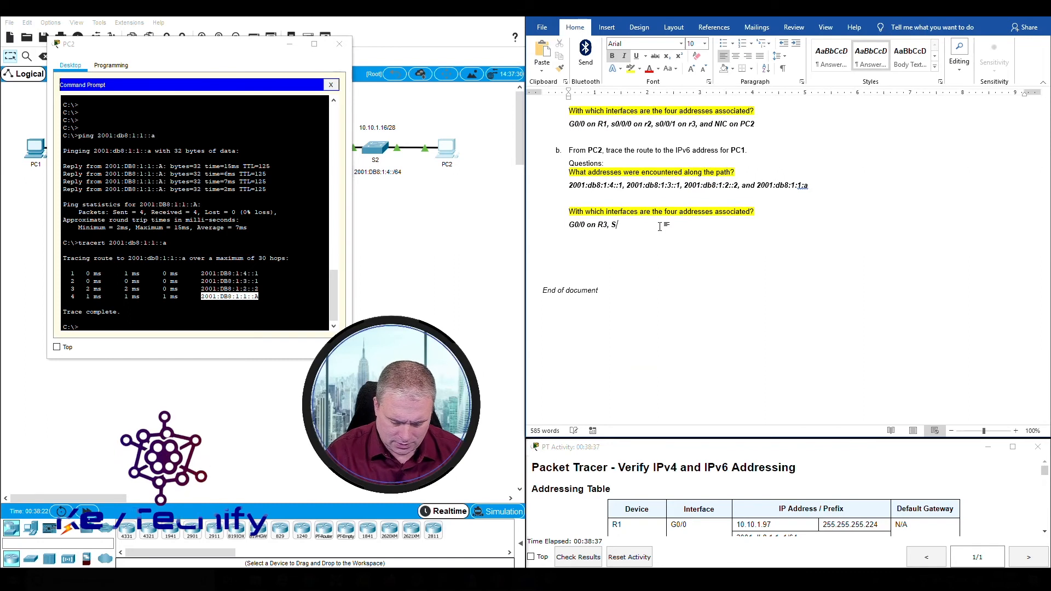
text(0/0/1 )
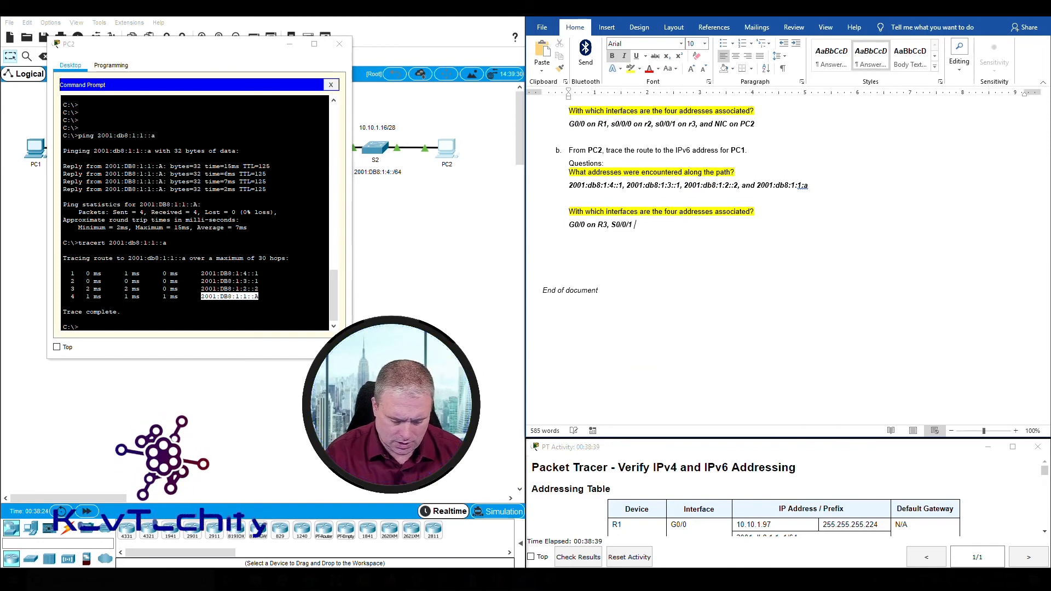
text(on r)
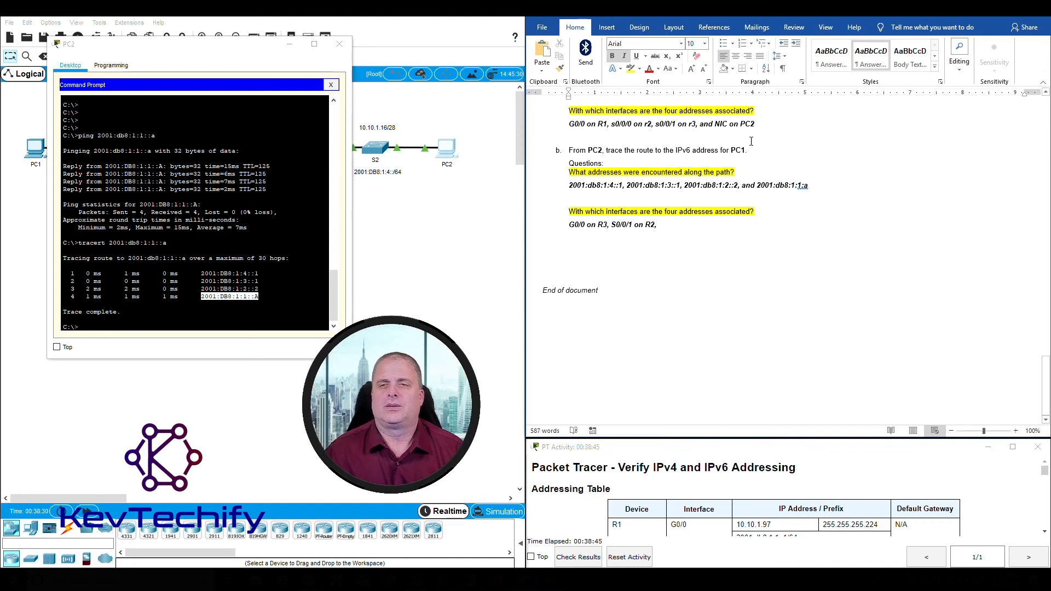
Step: Look up the third hop, 2001:db8:1:2::2, in the Addressing Table and append "S0/0/1 on R1," to the Step 2b interfaces answer
scroll(751, 142, up, 1)
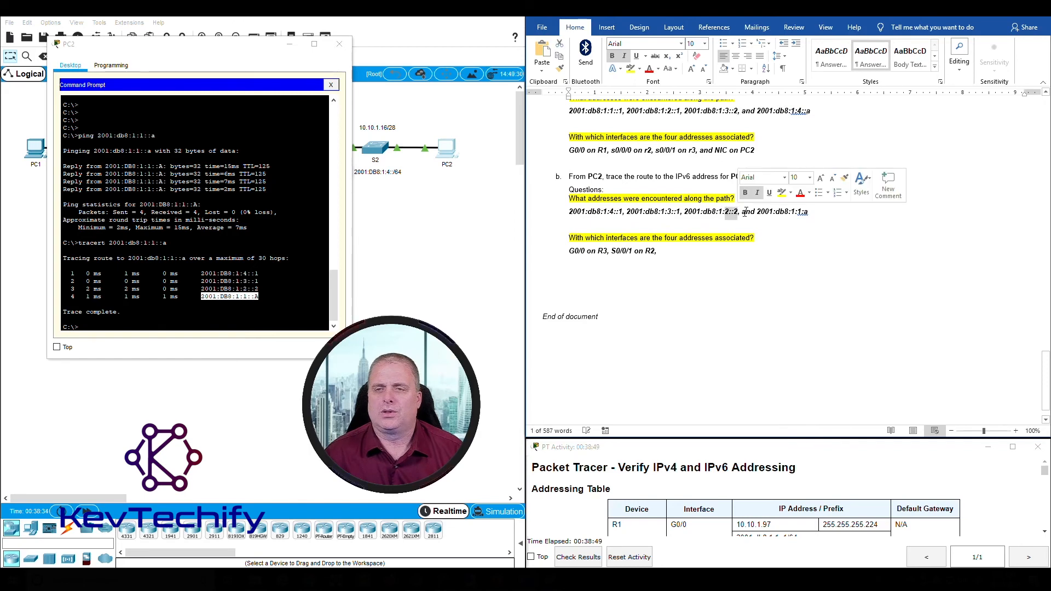
scroll(738, 210, up, 20)
scroll(772, 201, down, 1)
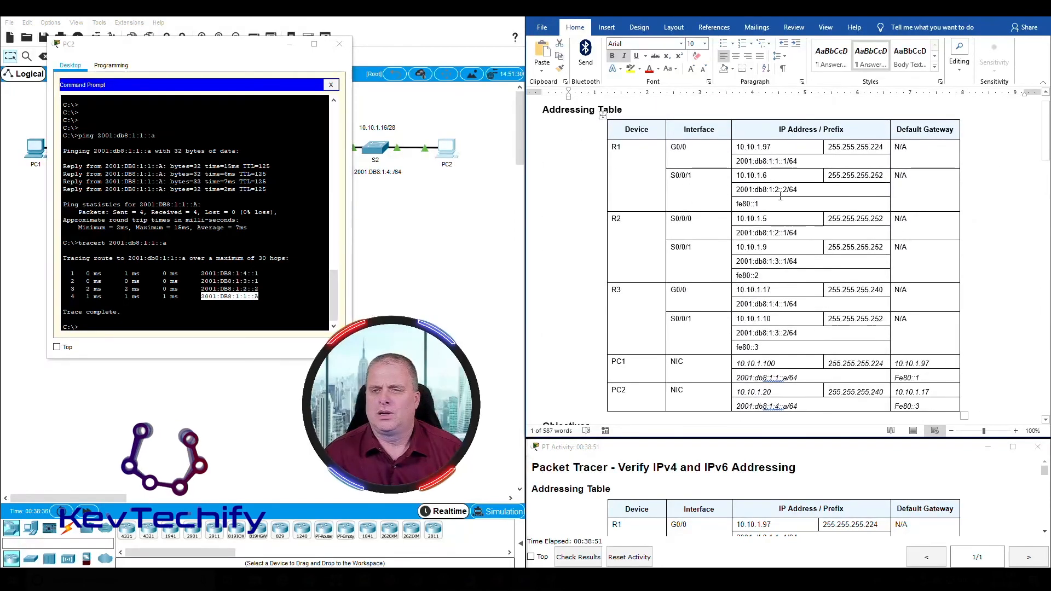
drag(774, 190, 787, 190)
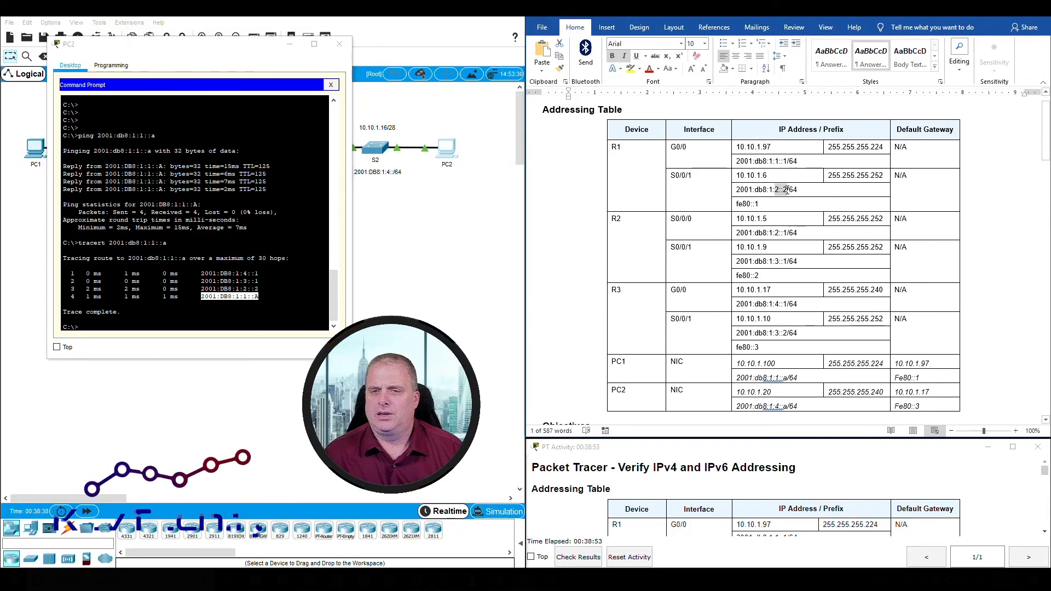
drag(700, 174, 663, 175)
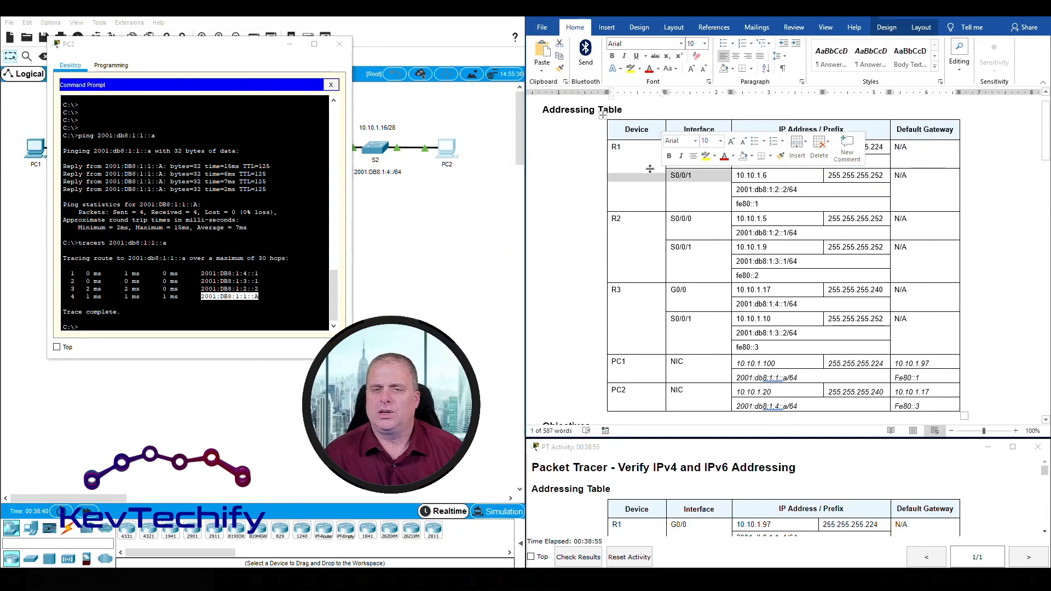
scroll(659, 173, down, 20)
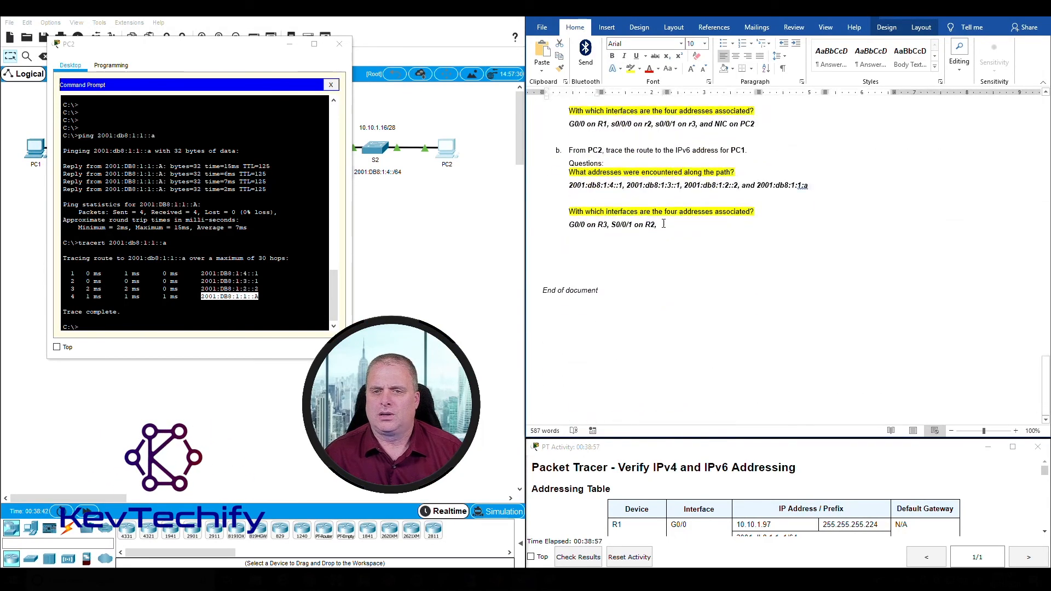
click(664, 223)
text(S0/0/1 on R1,)
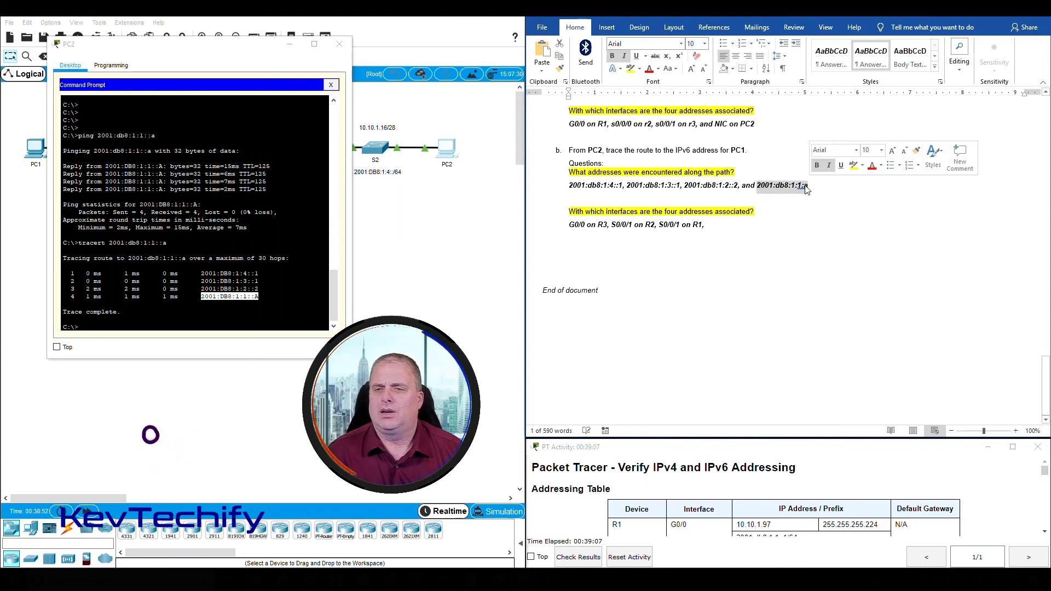
Step: Correct the last Step 2b address to 2001:db8:1:1::a and append its Addressing Table interface, "NIC on PC1", to the Step 2b interfaces answer
text(:)
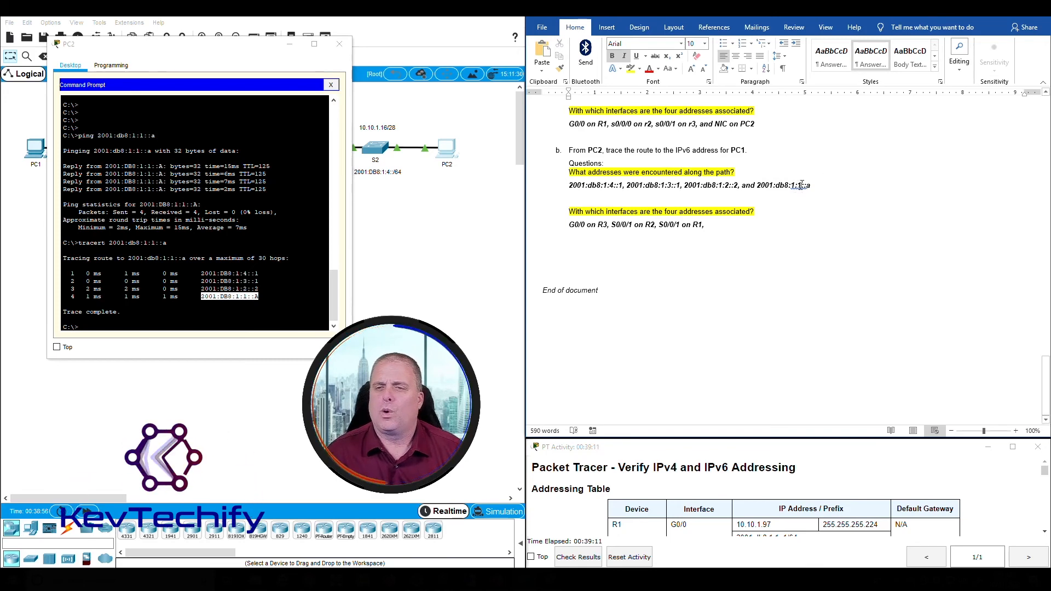
scroll(768, 173, up, 20)
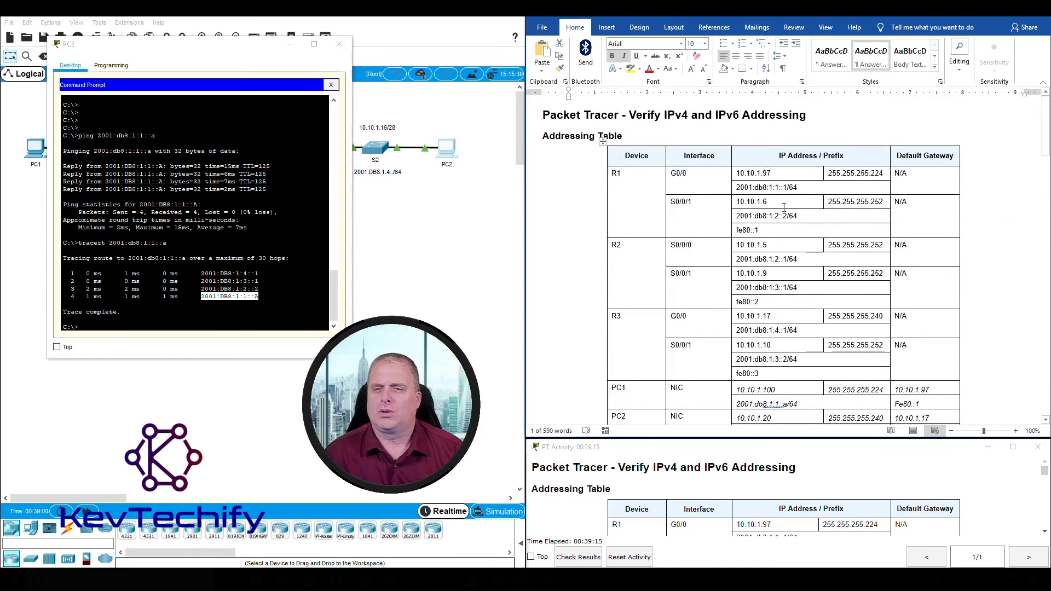
scroll(778, 224, down, 3)
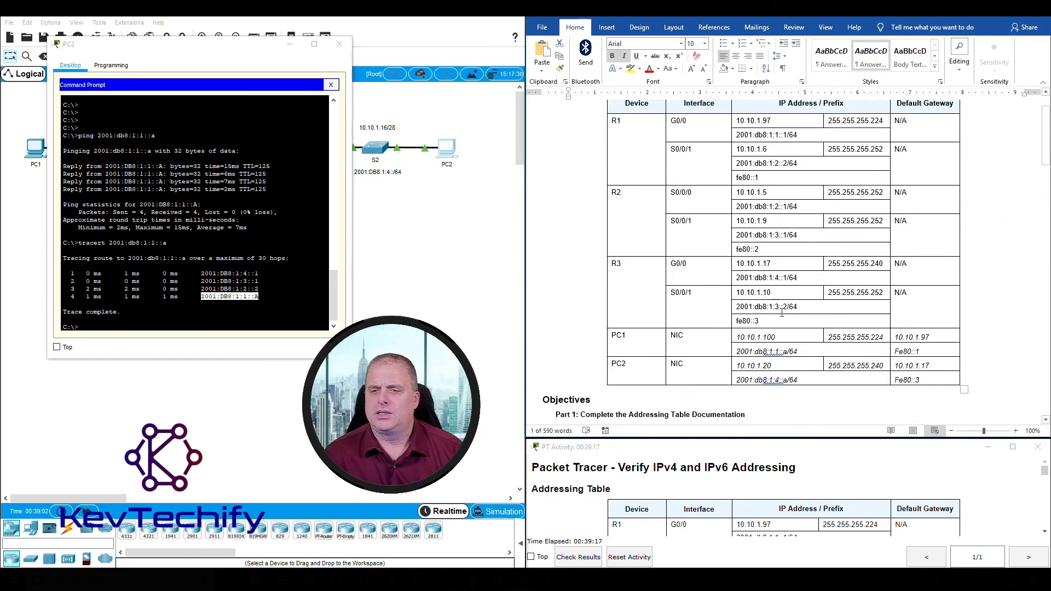
click(777, 352)
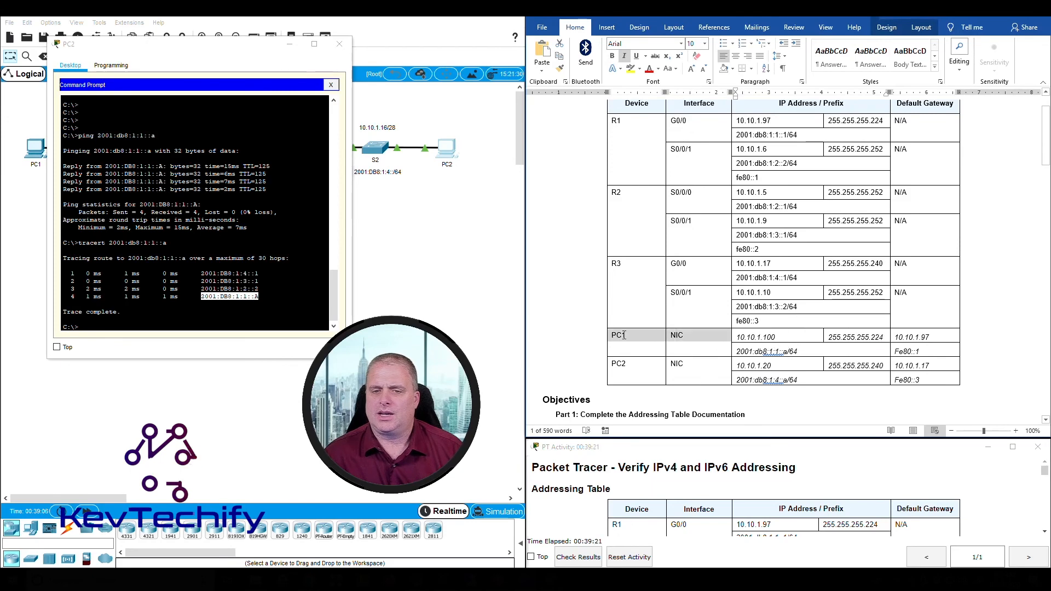
scroll(659, 336, down, 20)
scroll(623, 322, up, 2)
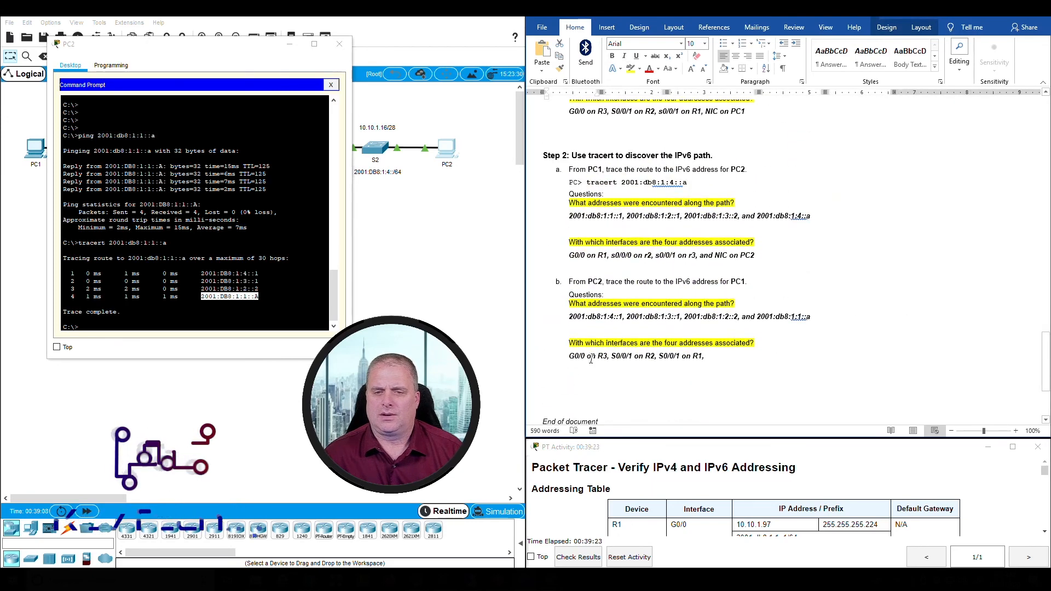
click(717, 357)
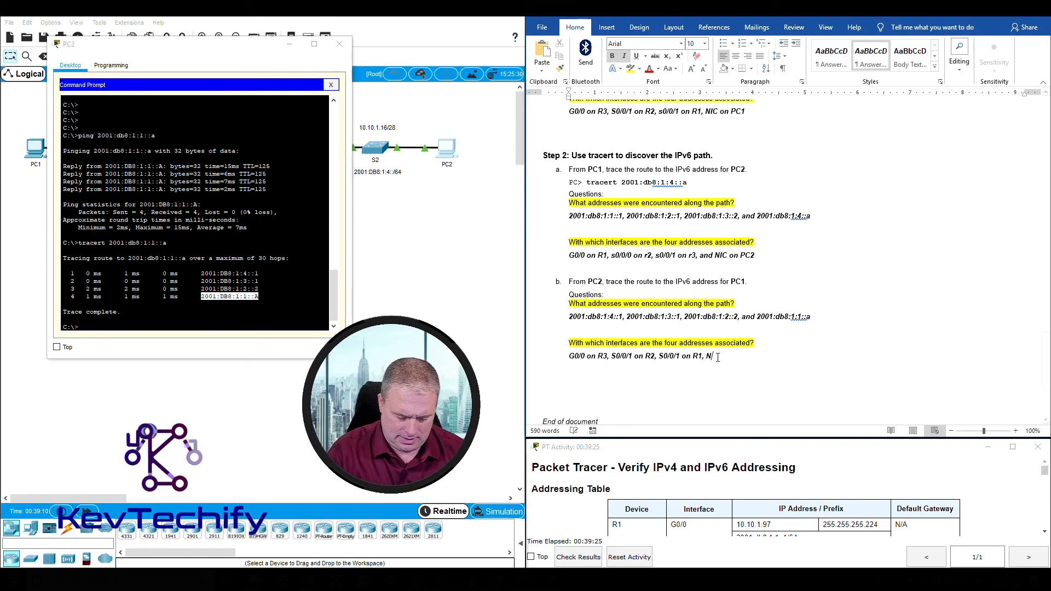
text(NIC on PC1)
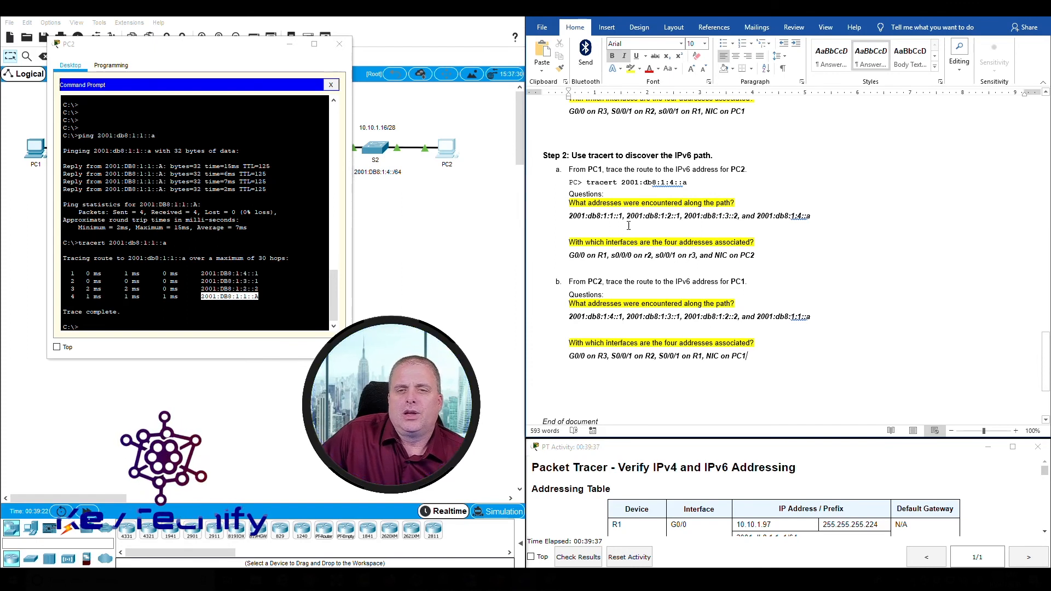
Step: Review the Step 1 IPv4 trace questions and answers alongside the Step 2a IPv6 trace section
double_click(577, 256)
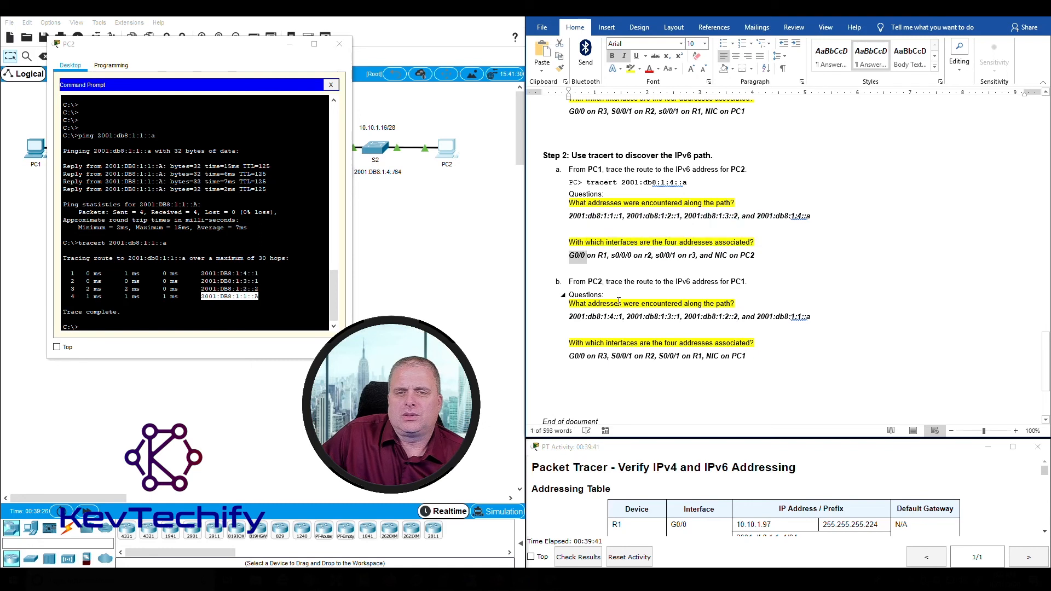
scroll(624, 311, up, 4)
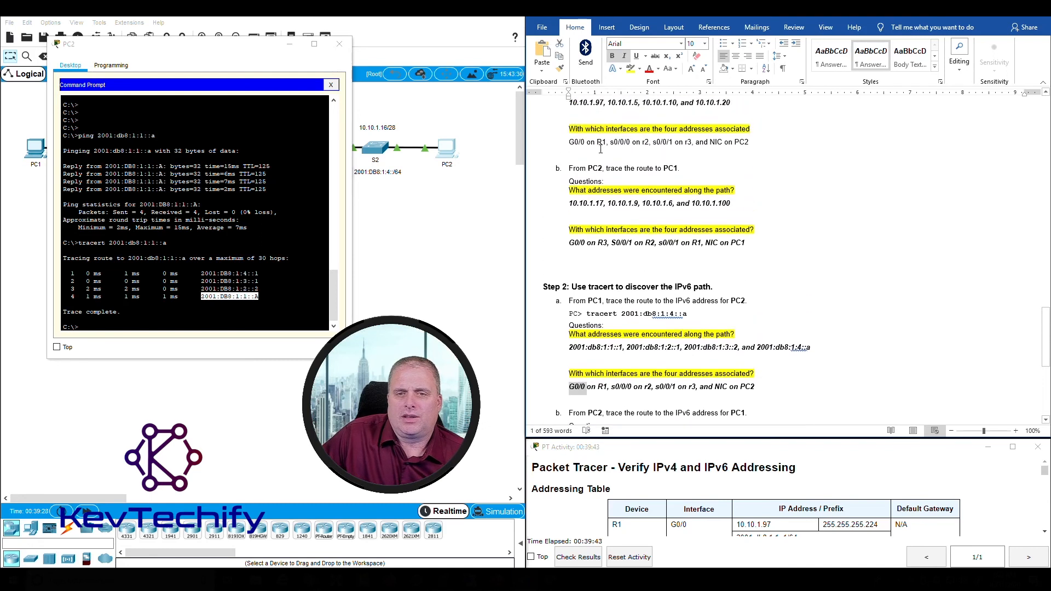
click(585, 153)
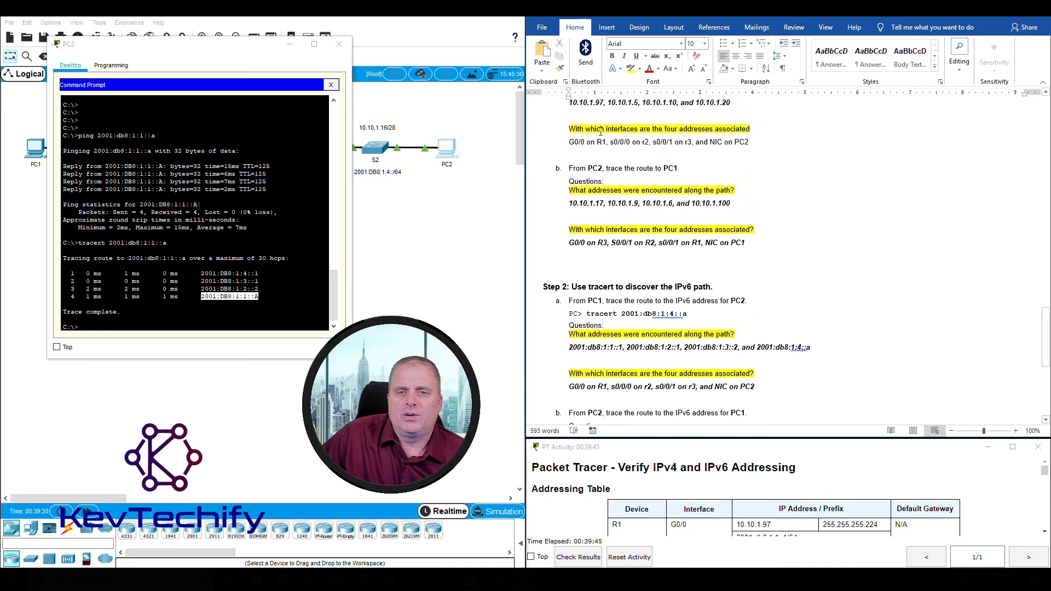
drag(599, 117, 664, 230)
drag(599, 302, 680, 387)
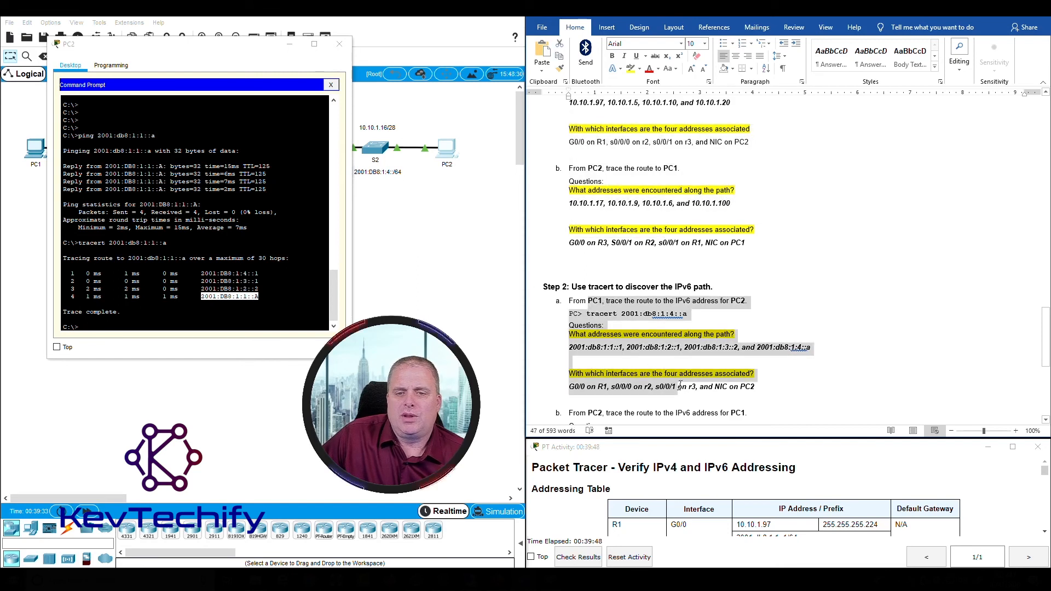
click(654, 362)
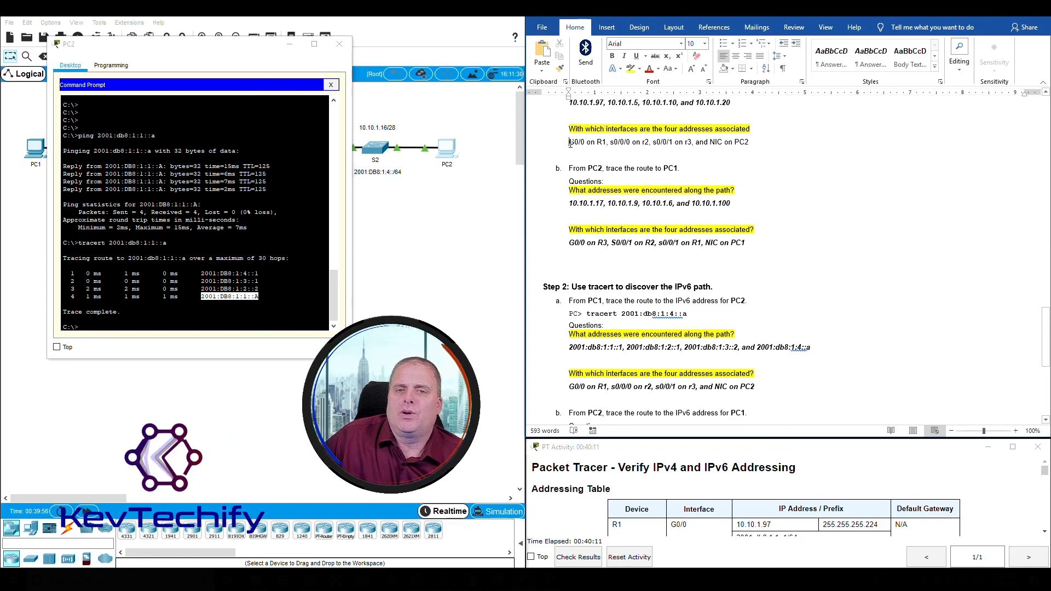
Step: Compare the Step 1a and Step 2a interface answers entry by entry, from G0/0 on R1 through NIC on PC2
drag(580, 143, 605, 143)
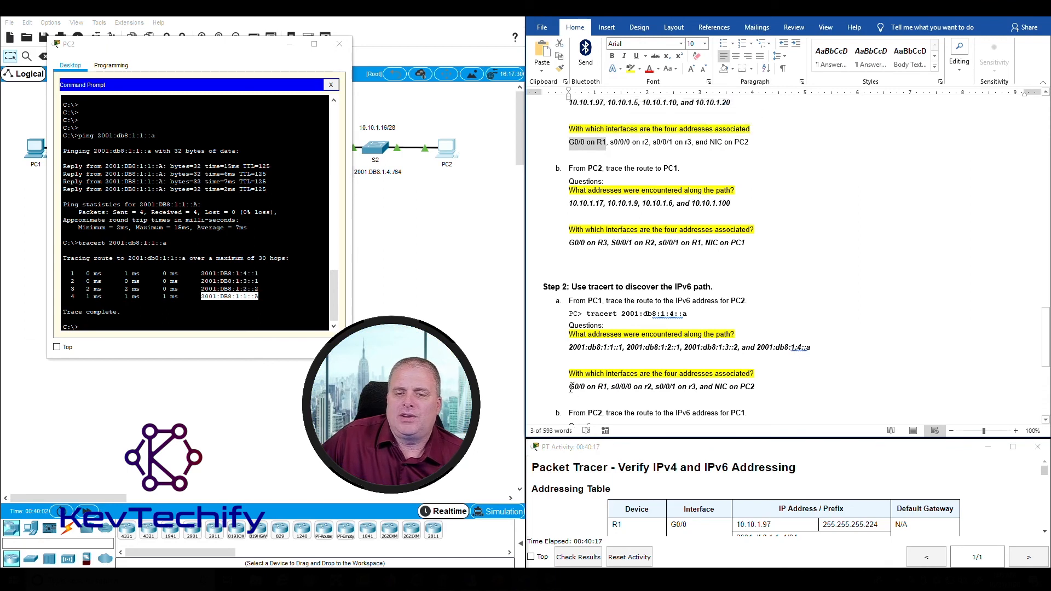
drag(570, 387, 607, 388)
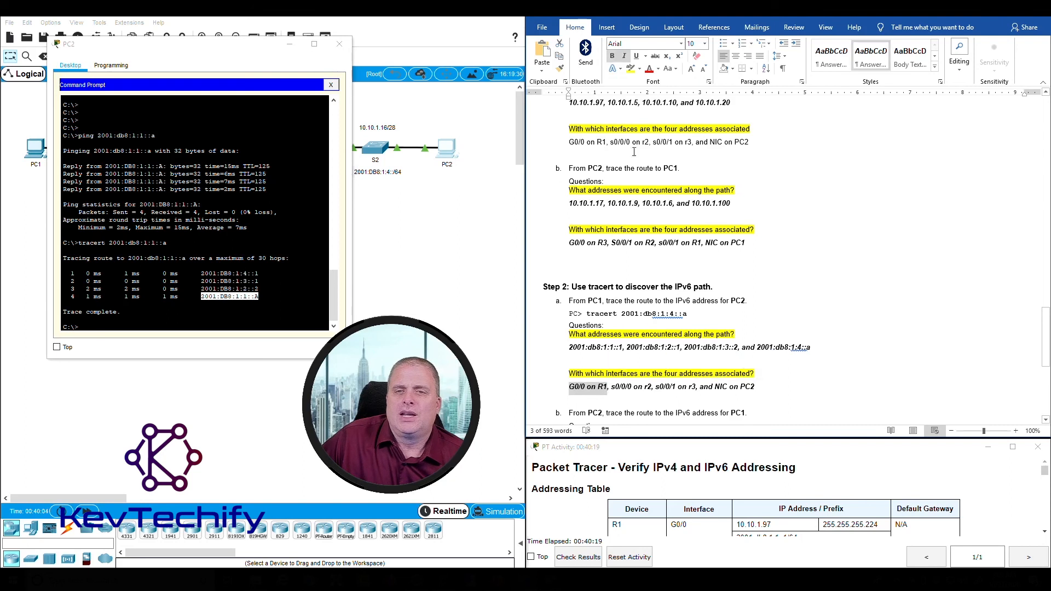
drag(611, 144, 647, 140)
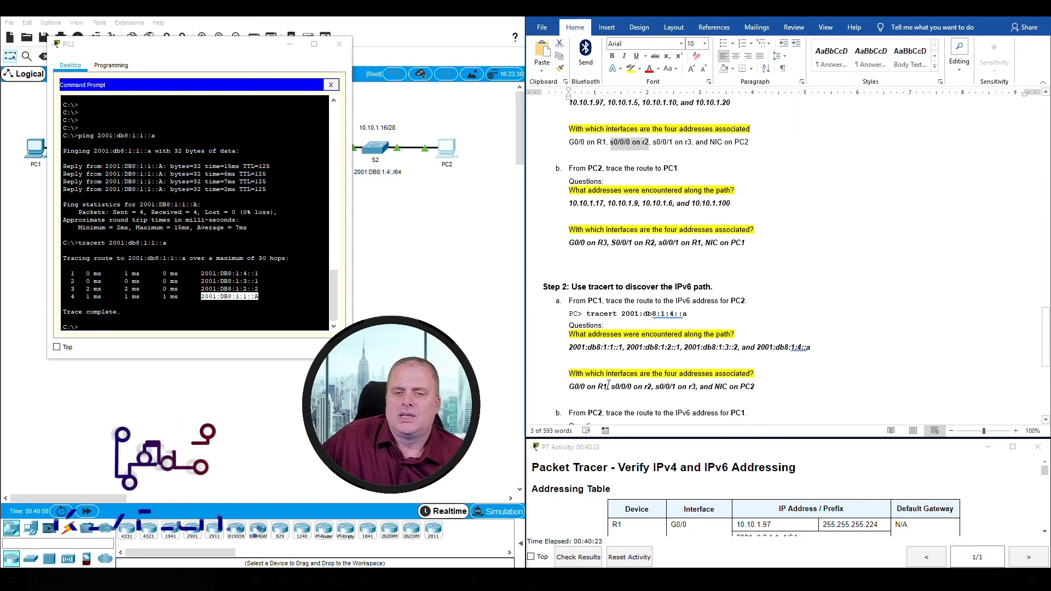
drag(611, 387, 651, 386)
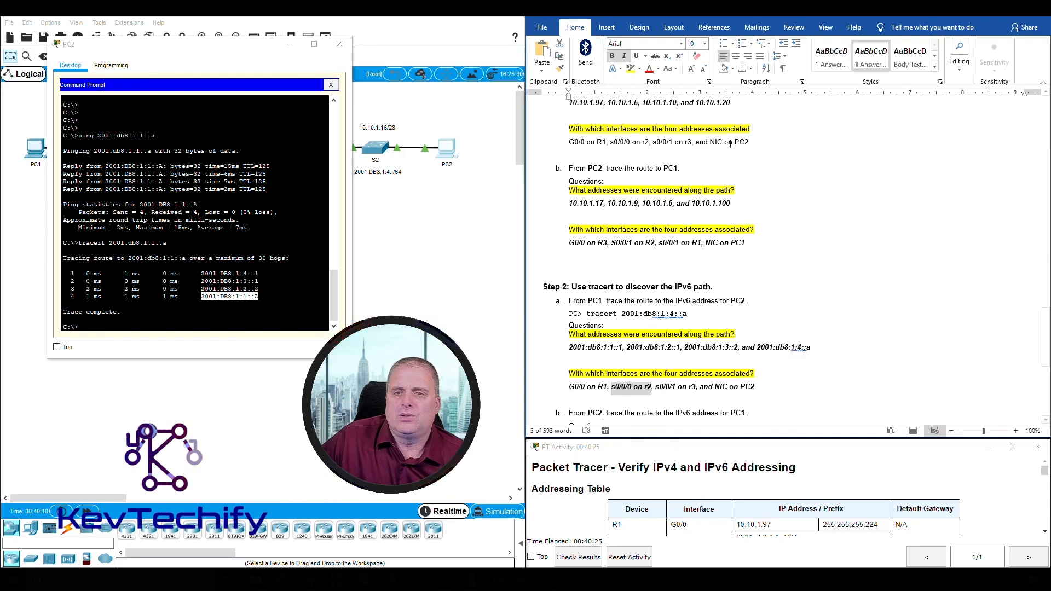
click(655, 143)
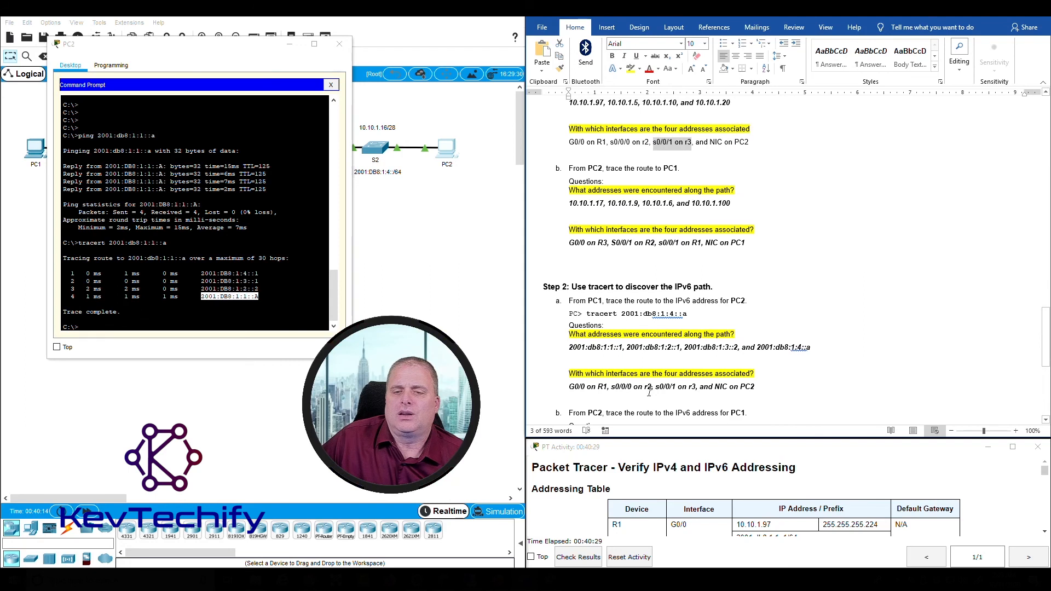
drag(656, 386, 689, 387)
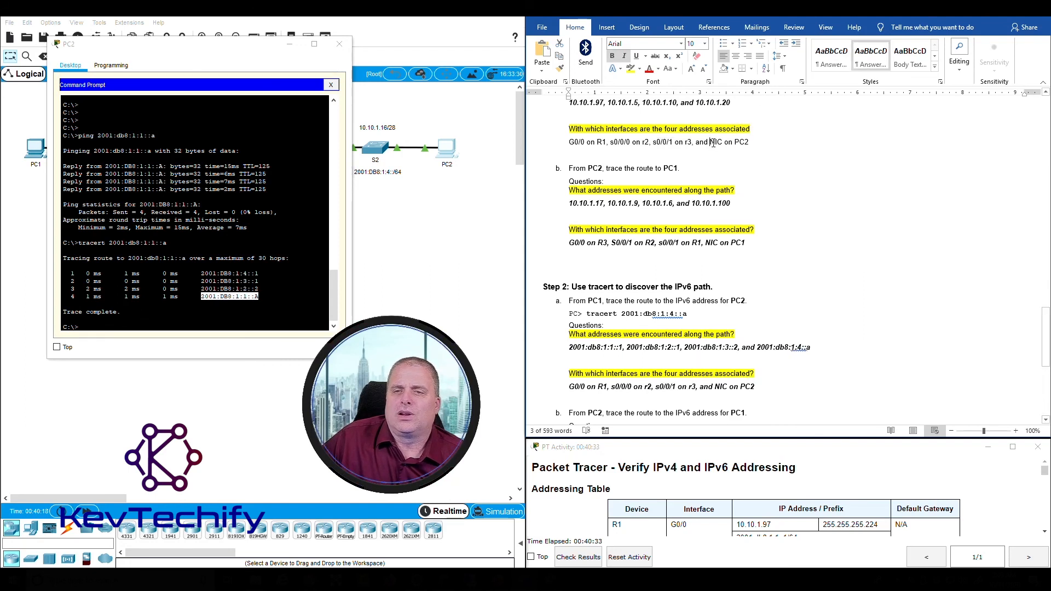
drag(710, 143, 749, 143)
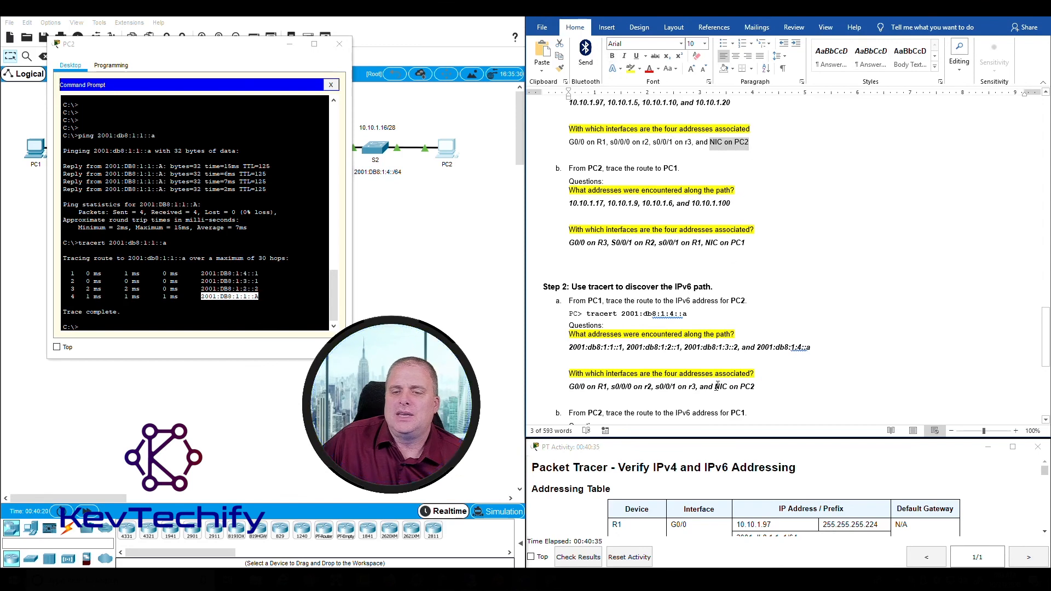
drag(715, 387, 755, 385)
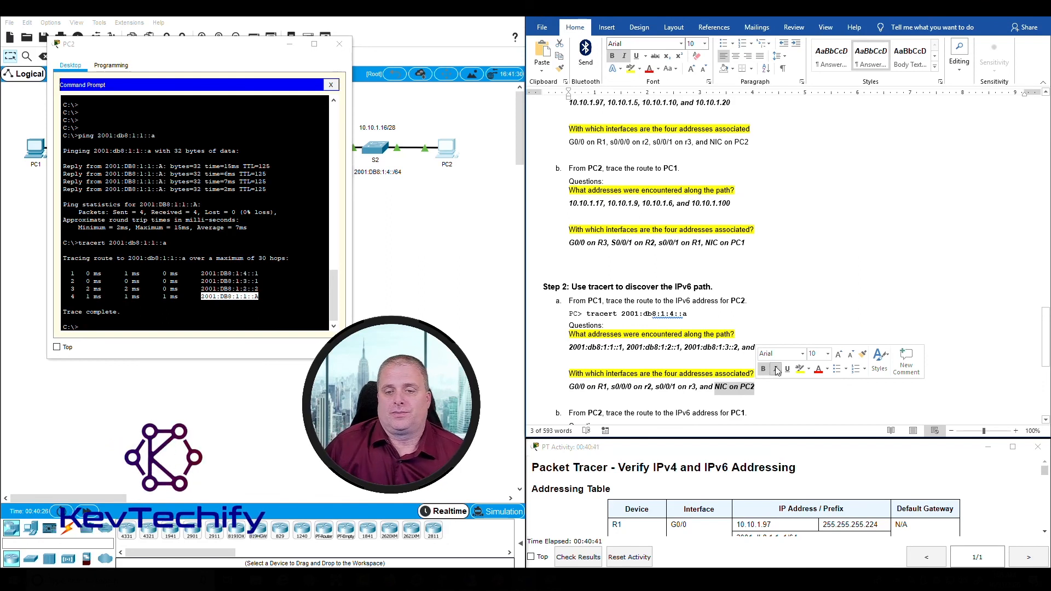
scroll(761, 361, down, 5)
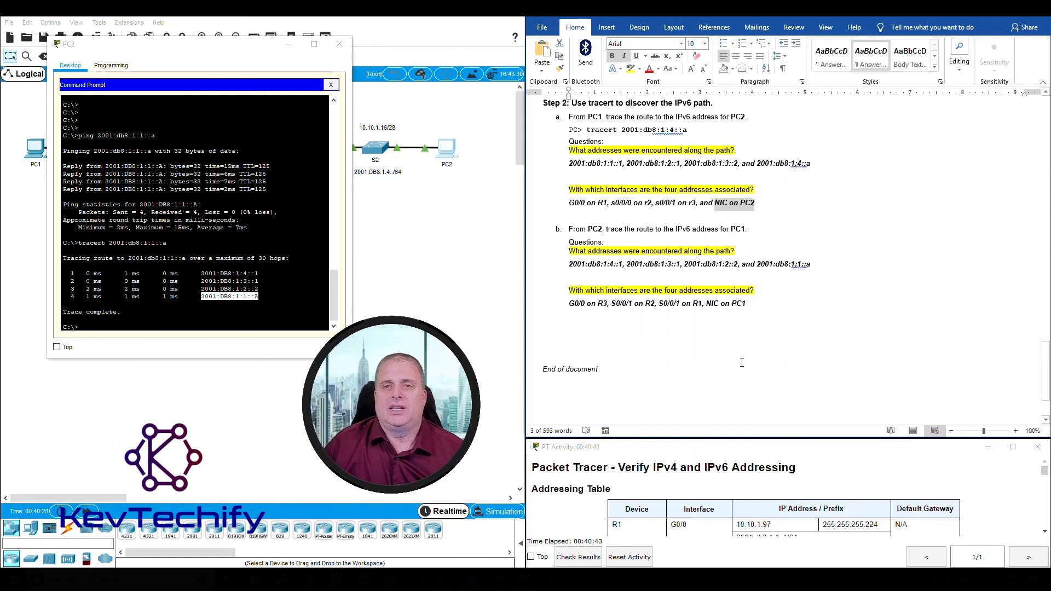